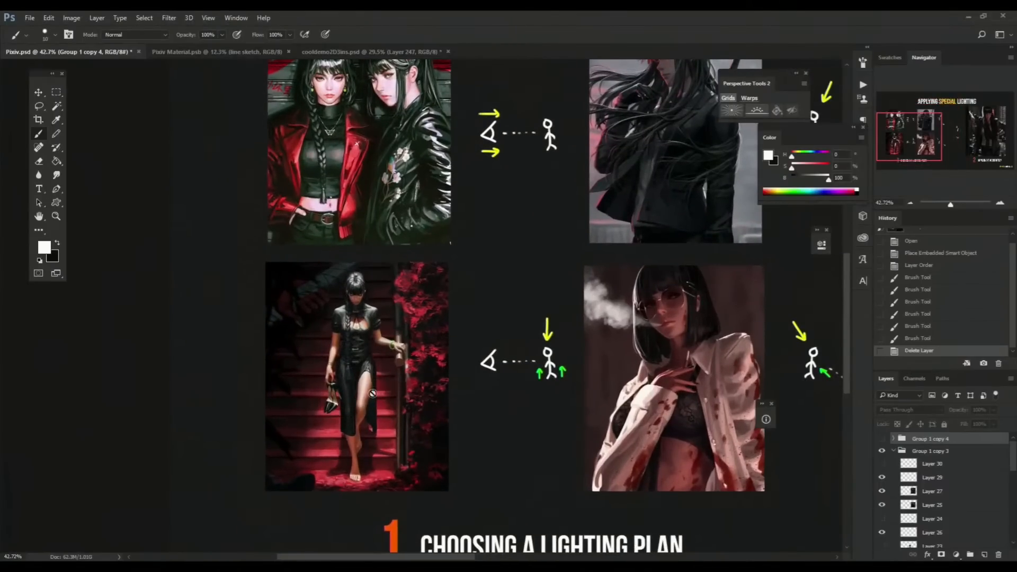
Step: Examine the four example paintings and their light-direction diagrams in the "Choosing a Lighting Plan" section
{"action": "left_click_drag", "start_coordinate": [354, 304], "coordinate": [379, 301]}
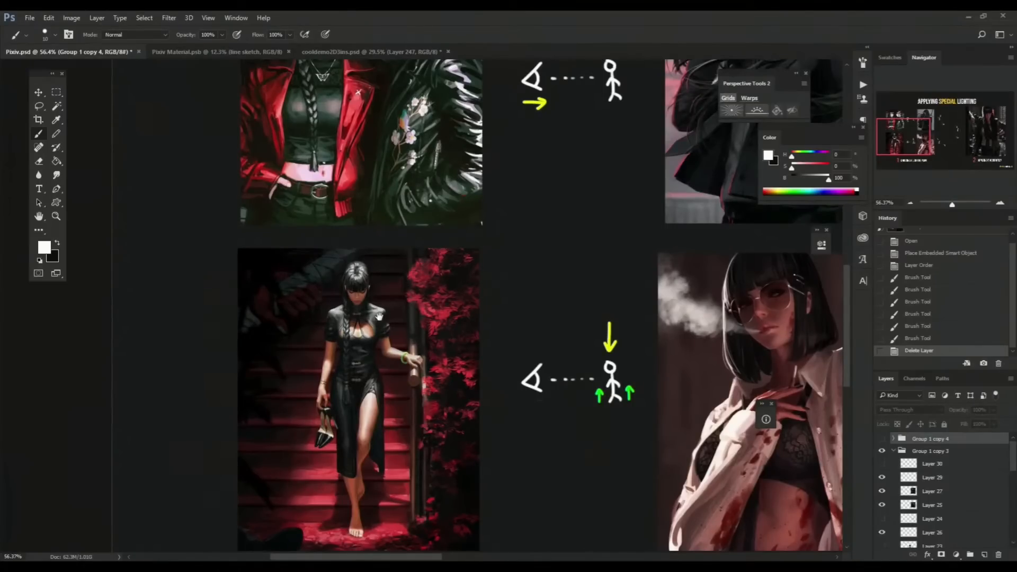
{"action": "left_click_drag", "start_coordinate": [380, 316], "coordinate": [350, 301]}
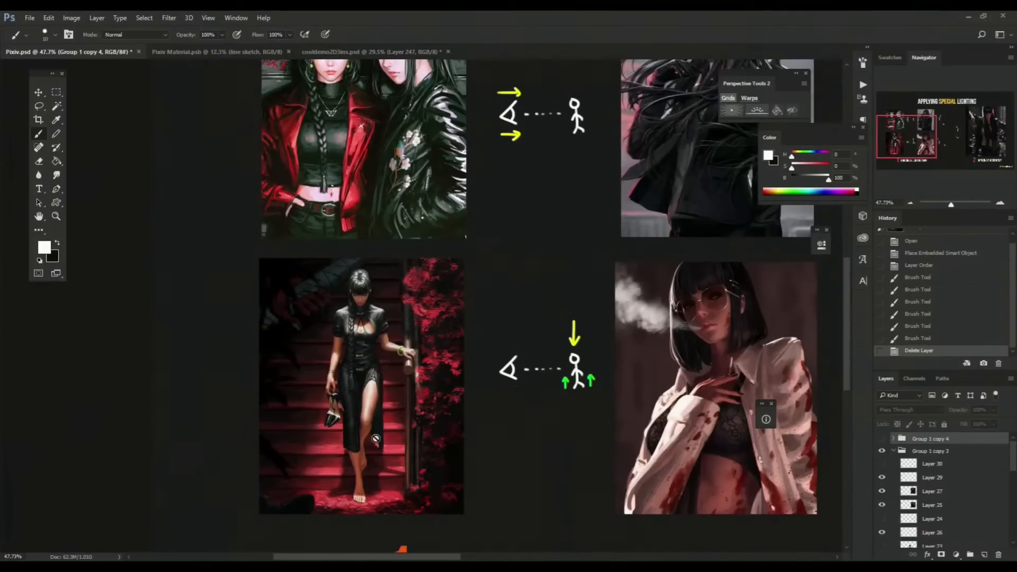
{"action": "left_click_drag", "start_coordinate": [431, 329], "coordinate": [417, 329]}
{"action": "left_click_drag", "start_coordinate": [551, 363], "coordinate": [378, 361]}
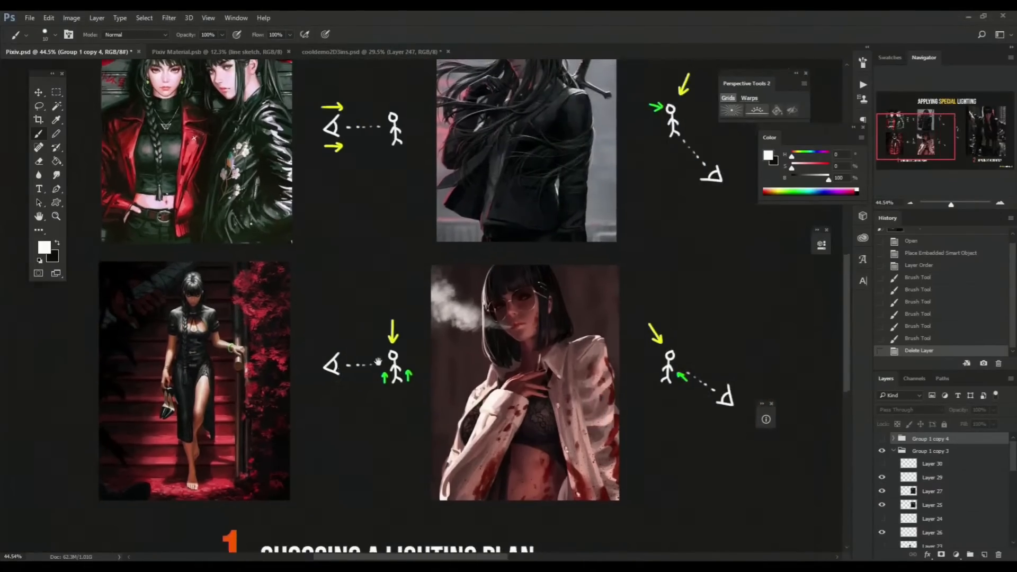
{"action": "left_click_drag", "start_coordinate": [453, 343], "coordinate": [420, 347]}
{"action": "mouse_move", "coordinate": [611, 376]}
{"action": "left_mouse_down"}
{"action": "mouse_move", "coordinate": [589, 380]}
{"action": "mouse_move", "coordinate": [621, 362]}
{"action": "left_mouse_up"}
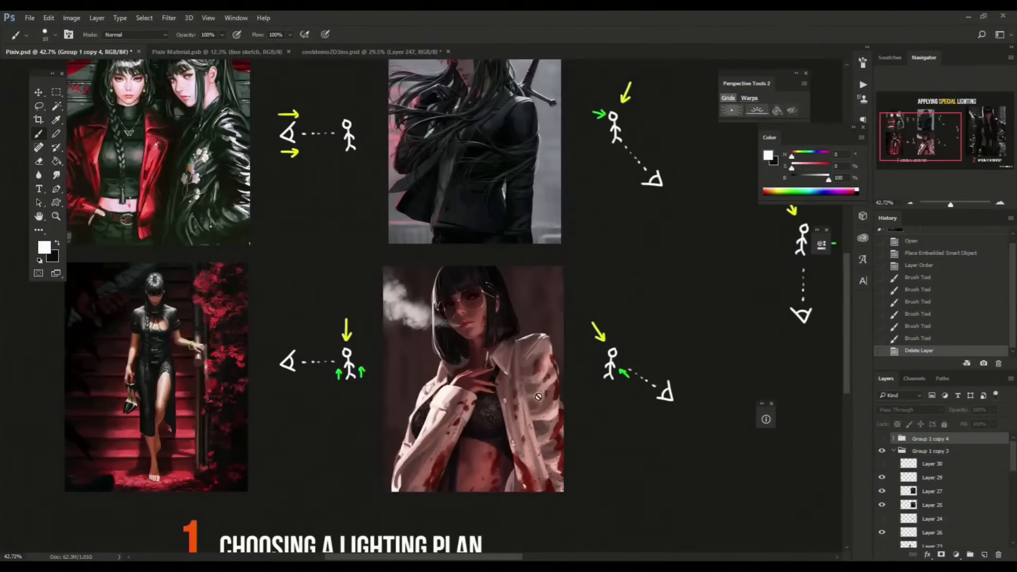
{"action": "left_click_drag", "start_coordinate": [501, 340], "coordinate": [553, 400]}
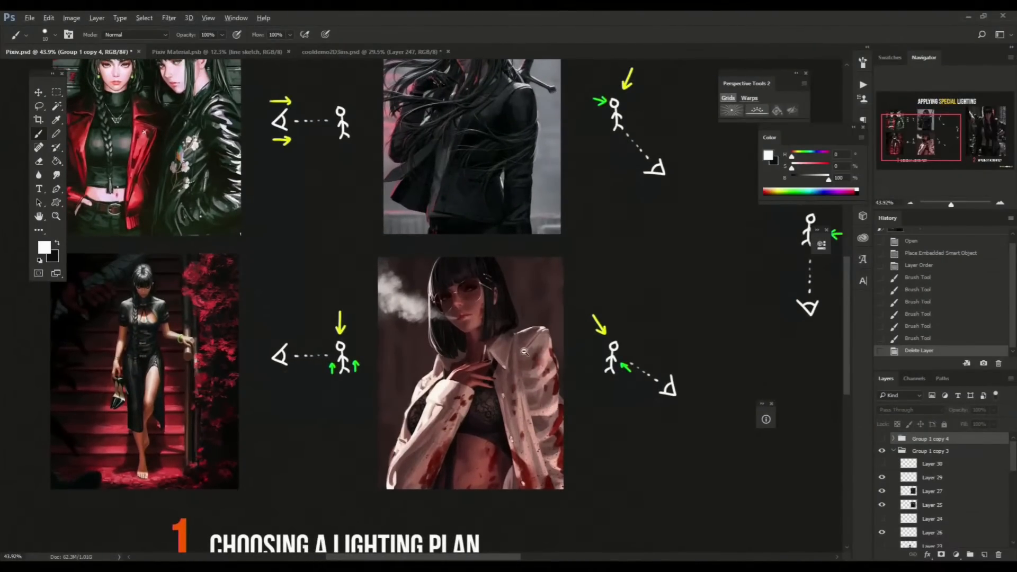
{"action": "scroll", "coordinate": [523, 351], "scroll_direction": "down", "scroll_amount": 3}
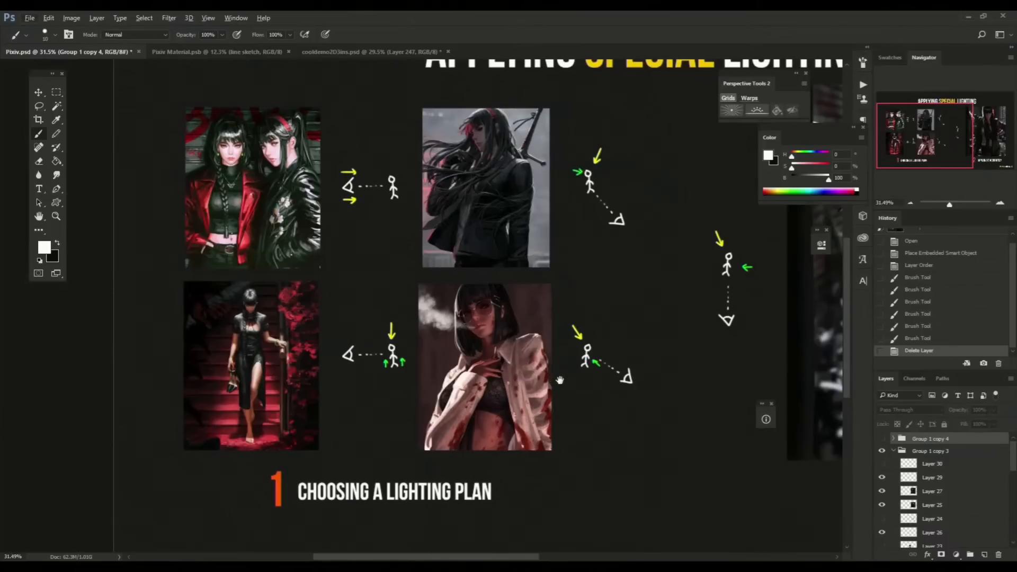
{"action": "scroll", "coordinate": [560, 381], "scroll_direction": "down", "scroll_amount": 3}
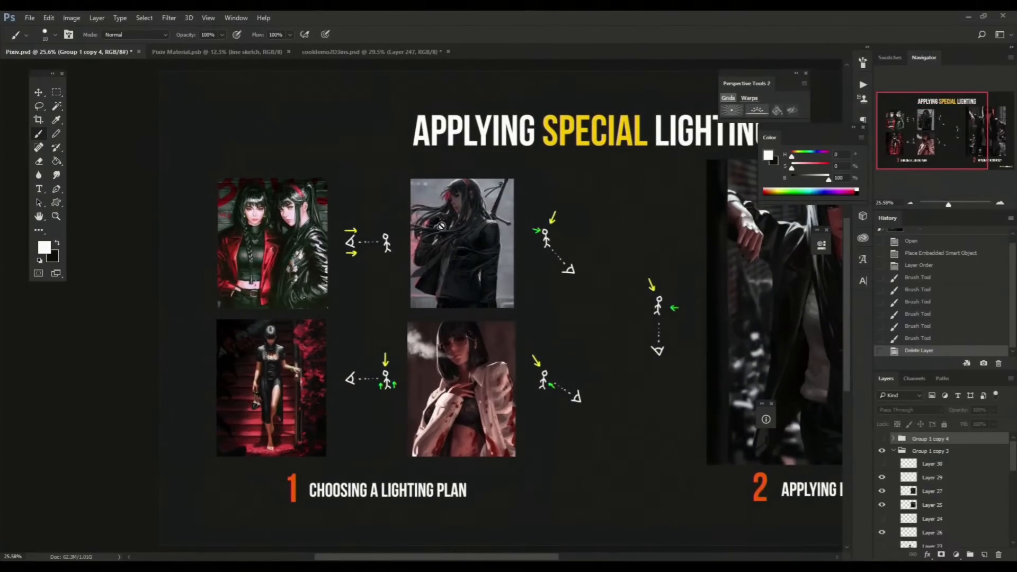
Step: Review the large painting and its lighting diagram in the "Applying It Accurately" section
{"action": "left_click_drag", "start_coordinate": [548, 353], "coordinate": [446, 358]}
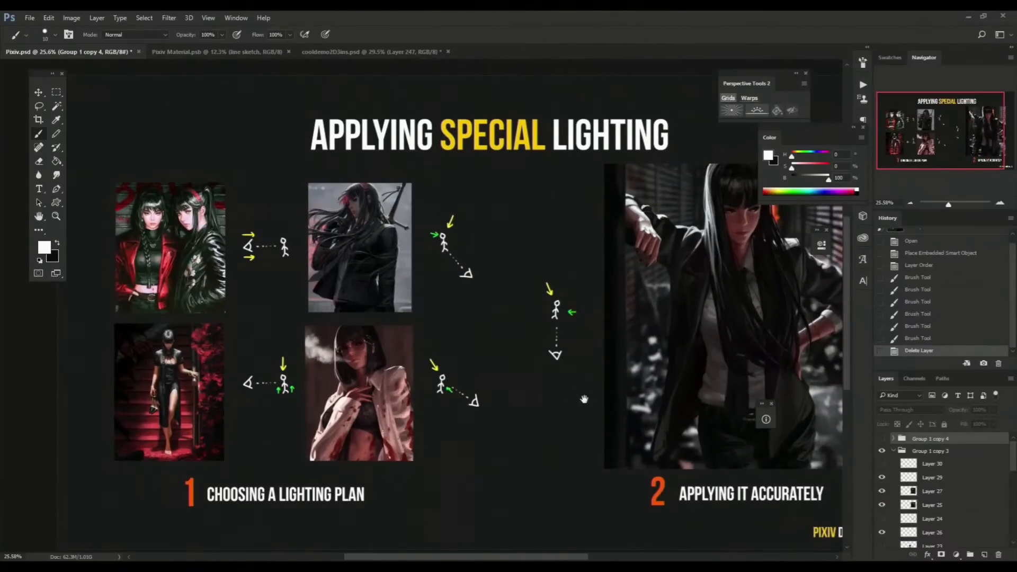
{"action": "left_click_drag", "start_coordinate": [583, 399], "coordinate": [506, 381]}
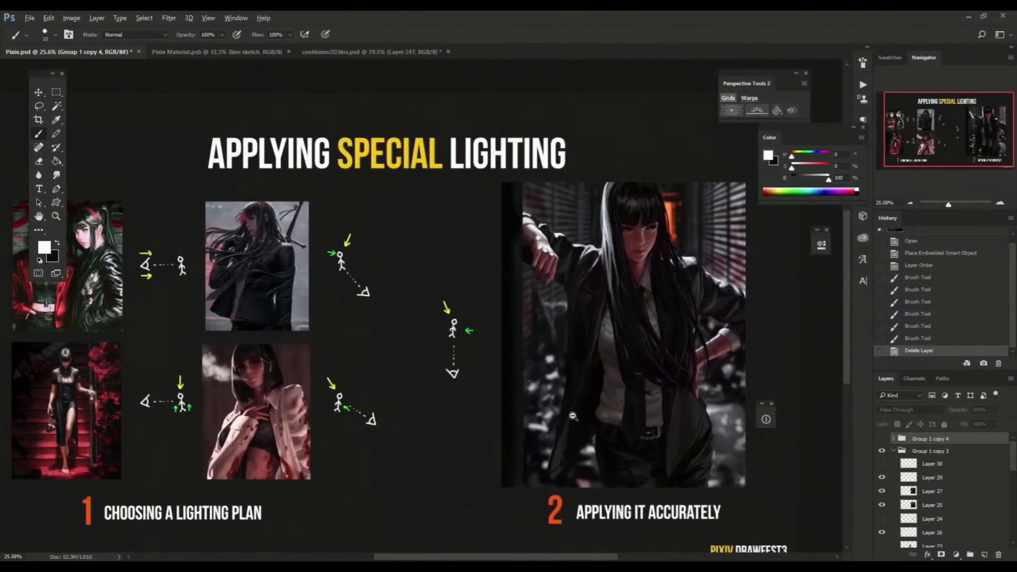
{"action": "left_click_drag", "start_coordinate": [574, 416], "coordinate": [592, 428]}
{"action": "left_click_drag", "start_coordinate": [612, 417], "coordinate": [574, 413]}
{"action": "left_click_drag", "start_coordinate": [554, 374], "coordinate": [609, 396]}
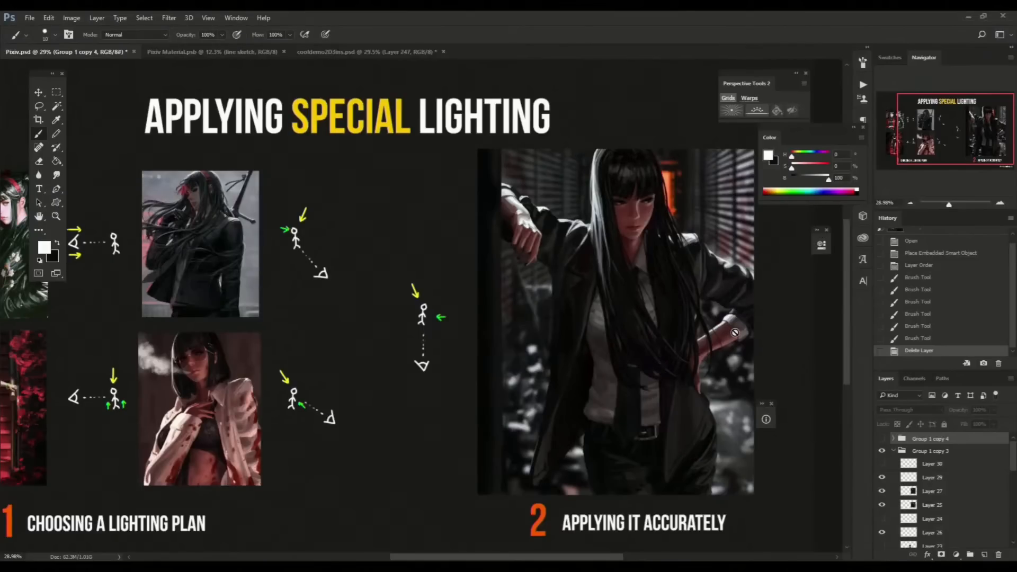
{"action": "left_click_drag", "start_coordinate": [681, 353], "coordinate": [632, 364]}
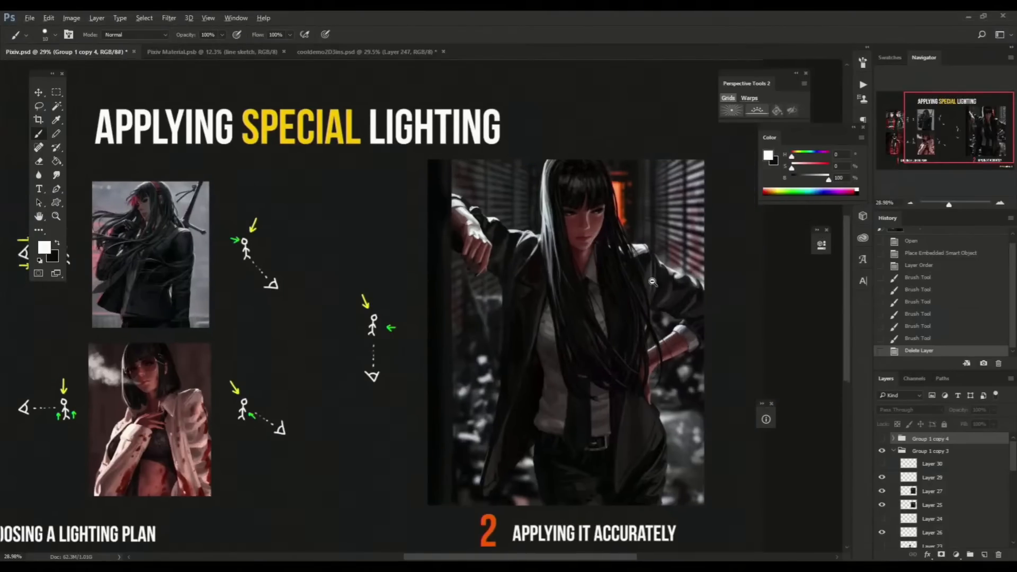
{"action": "left_click_drag", "start_coordinate": [673, 296], "coordinate": [638, 254]}
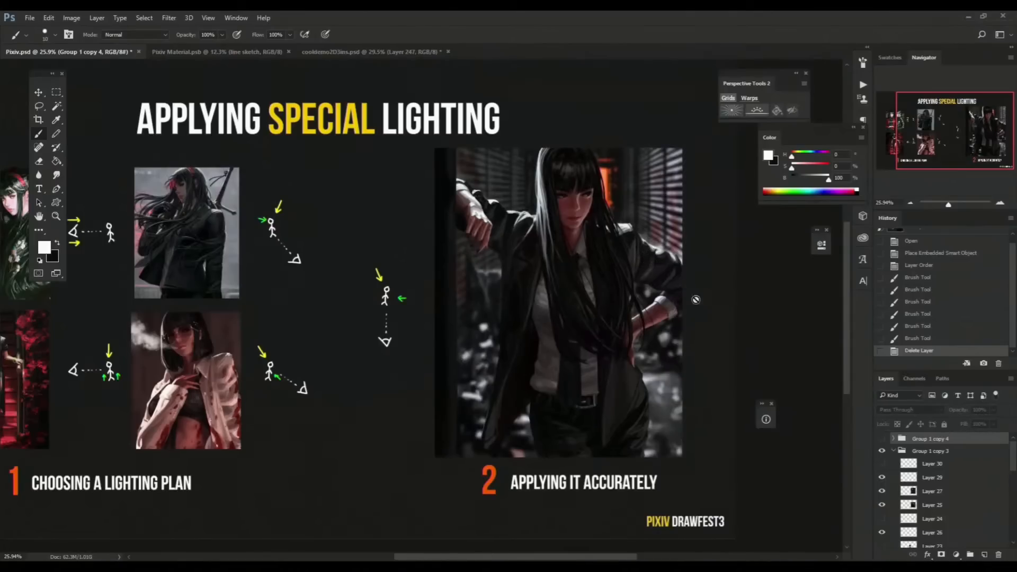
Step: Inspect the lighting up close on the large painting's hair, face, raised hand, shoulders and jacket
{"action": "left_click_drag", "start_coordinate": [597, 209], "coordinate": [622, 208]}
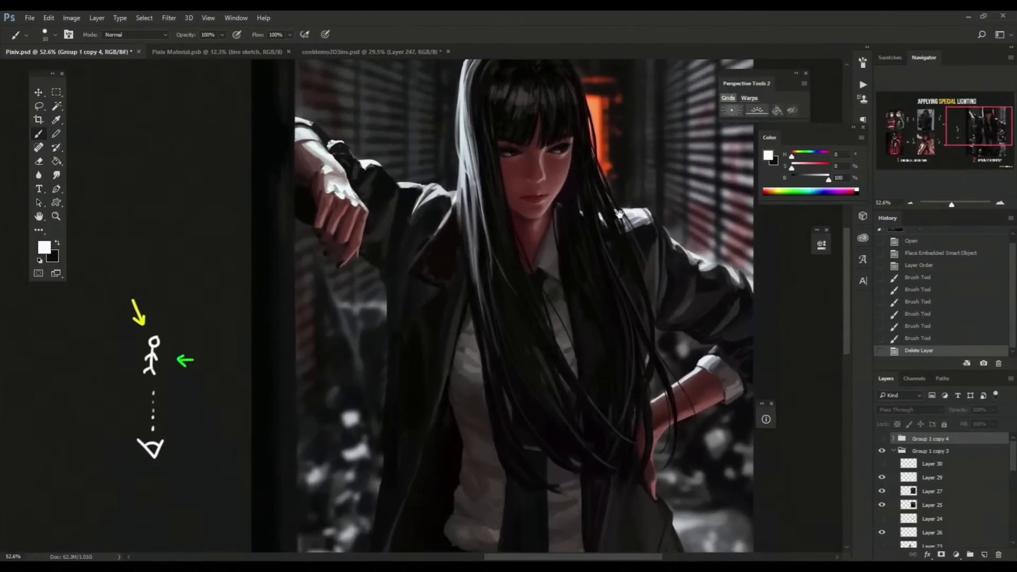
{"action": "left_click_drag", "start_coordinate": [622, 254], "coordinate": [660, 326]}
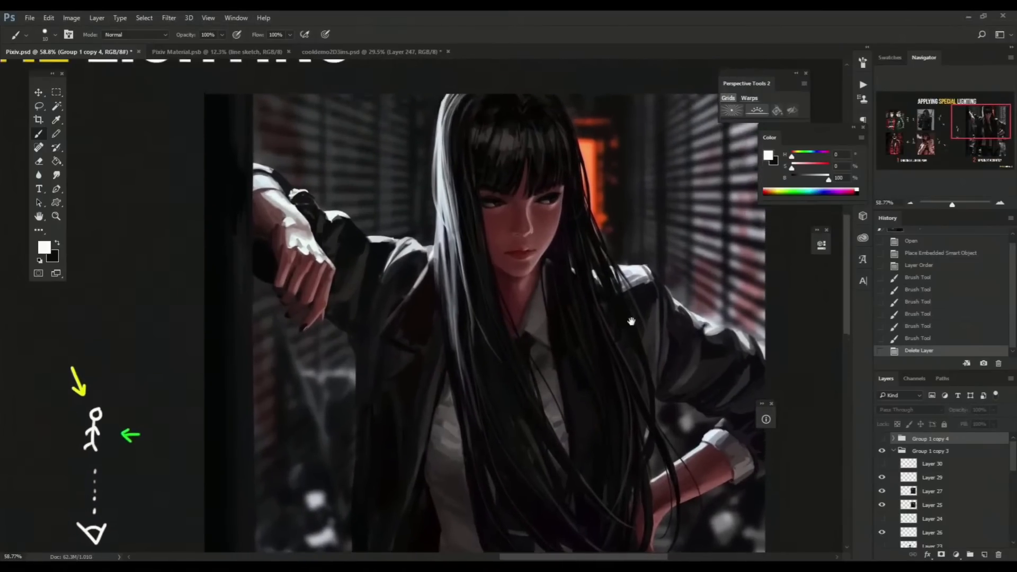
{"action": "left_click_drag", "start_coordinate": [592, 260], "coordinate": [568, 271]}
{"action": "left_click_drag", "start_coordinate": [577, 319], "coordinate": [532, 263]}
{"action": "left_click_drag", "start_coordinate": [538, 326], "coordinate": [542, 318]}
{"action": "left_click_drag", "start_coordinate": [542, 318], "coordinate": [530, 329]}
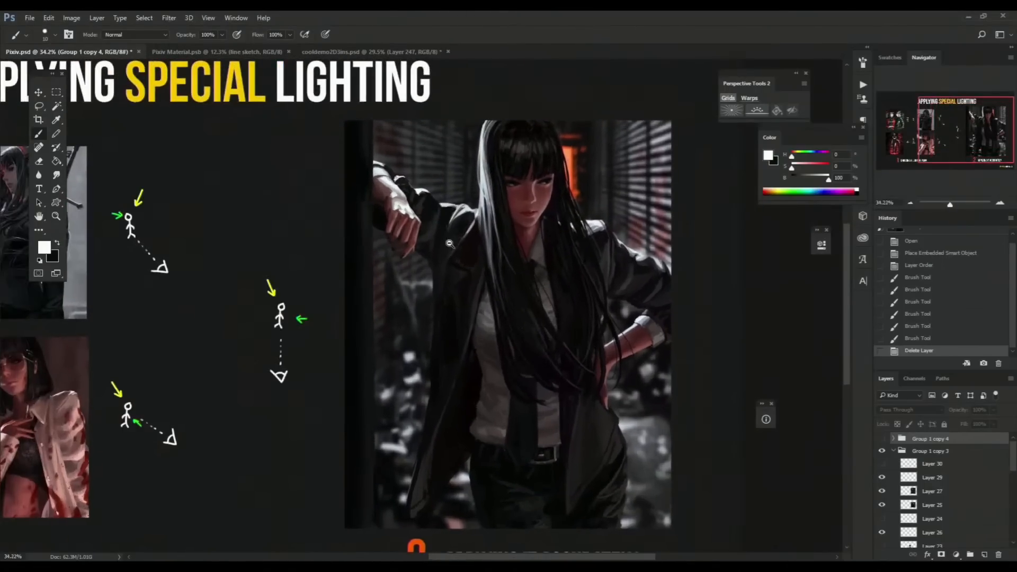
{"action": "scroll", "coordinate": [440, 217], "scroll_direction": "up", "scroll_amount": 3}
{"action": "scroll", "coordinate": [423, 235], "scroll_direction": "up", "scroll_amount": 3}
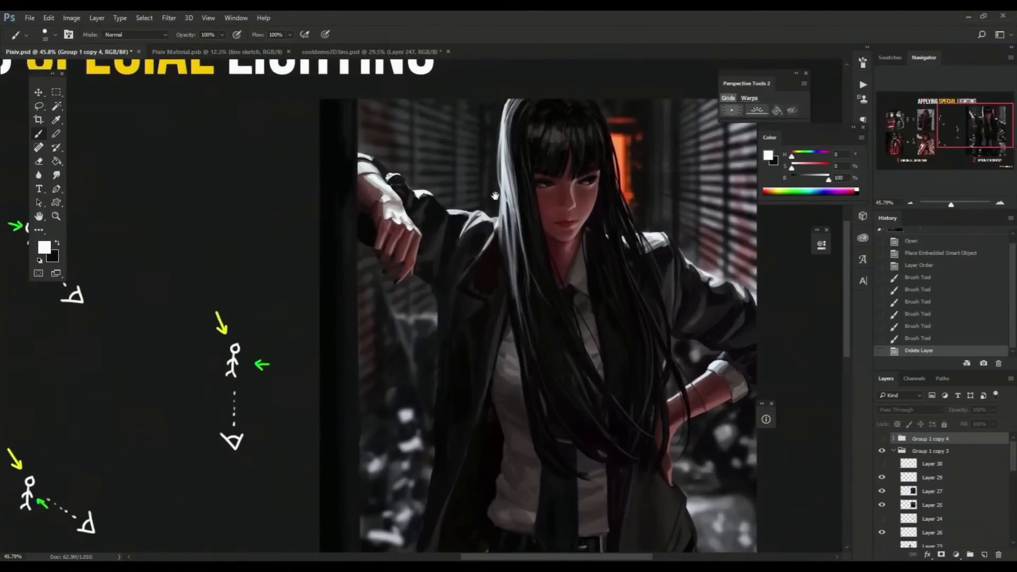
{"action": "scroll", "coordinate": [504, 161], "scroll_direction": "up", "scroll_amount": 1}
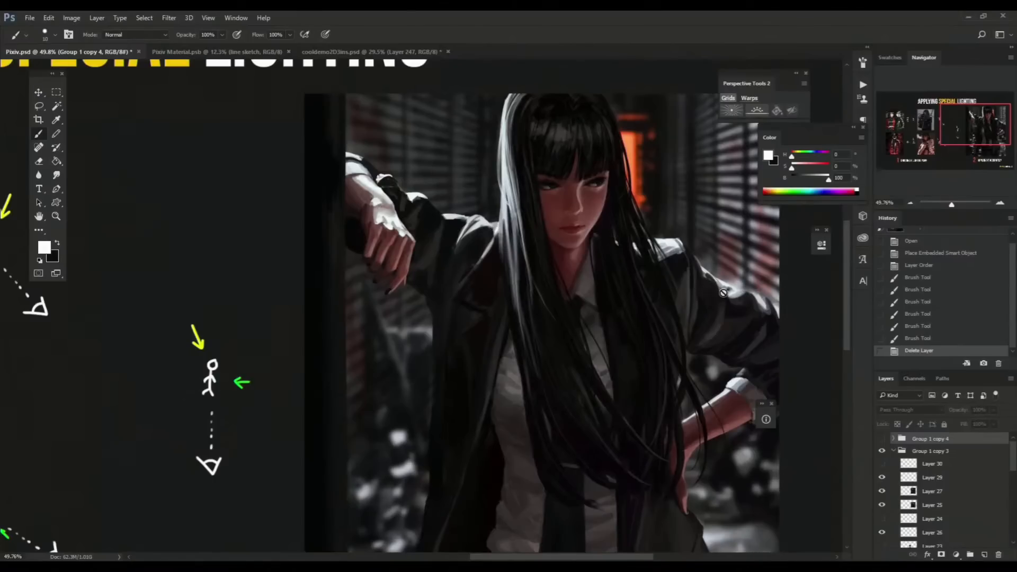
{"action": "scroll", "coordinate": [664, 270], "scroll_direction": "down", "scroll_amount": 1}
{"action": "left_click_drag", "start_coordinate": [664, 270], "coordinate": [619, 204]}
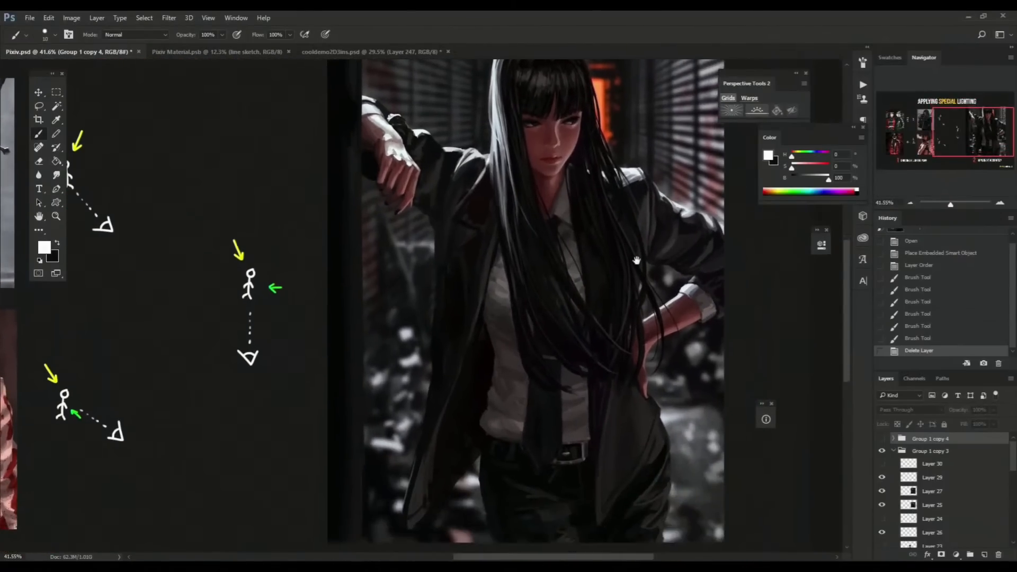
{"action": "scroll", "coordinate": [681, 463], "scroll_direction": "up", "scroll_amount": 1}
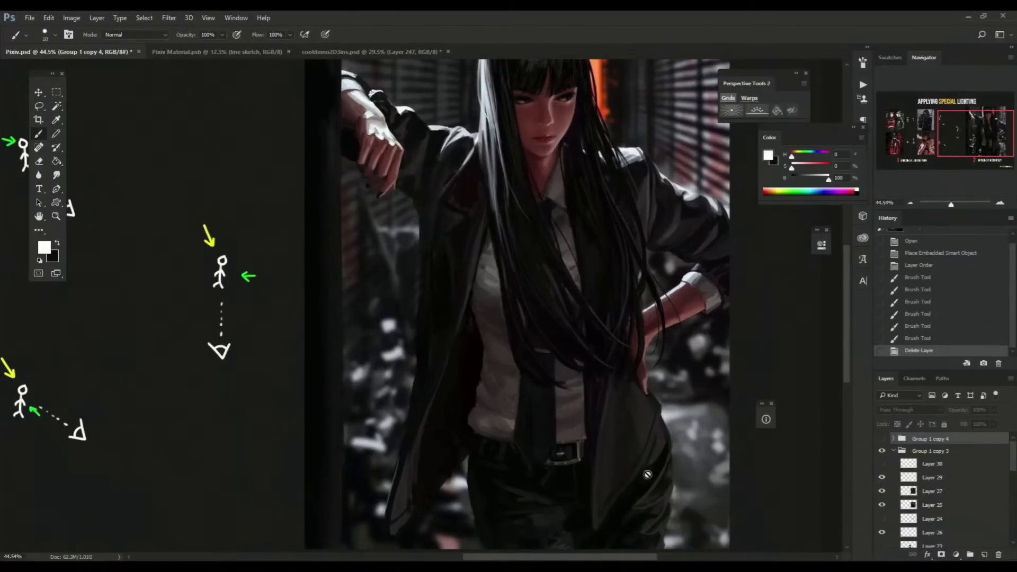
Step: Show Layer 30 and examine its yellow and green light outlines across the figure from head to jacket hem
{"action": "left_click", "coordinate": [651, 264]}
{"action": "left_click", "coordinate": [513, 221]}
{"action": "scroll", "coordinate": [511, 332], "scroll_direction": "down", "scroll_amount": 2}
{"action": "left_click", "coordinate": [883, 465]}
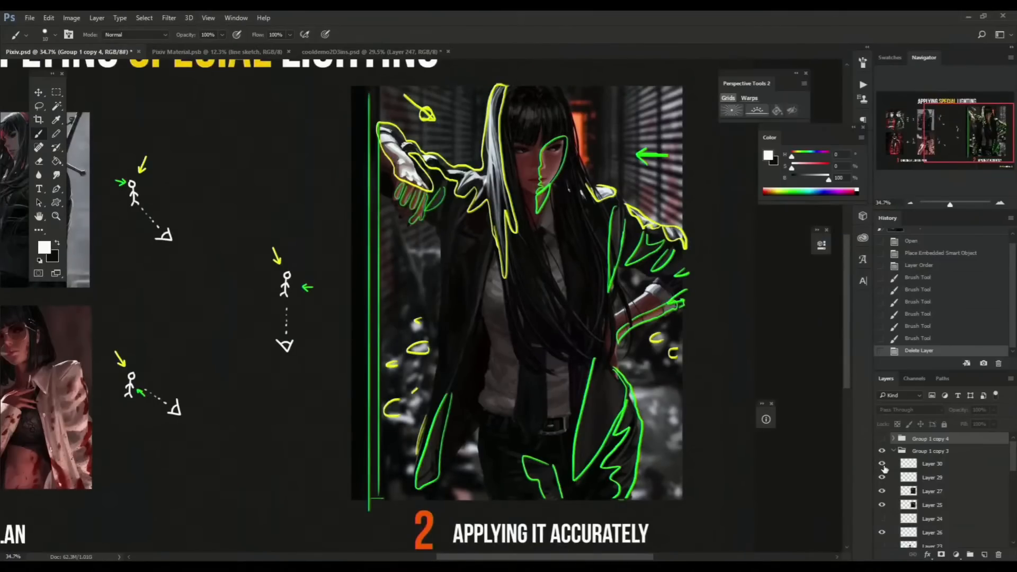
{"action": "left_click_drag", "start_coordinate": [568, 256], "coordinate": [570, 309]}
{"action": "left_click_drag", "start_coordinate": [495, 210], "coordinate": [531, 227]}
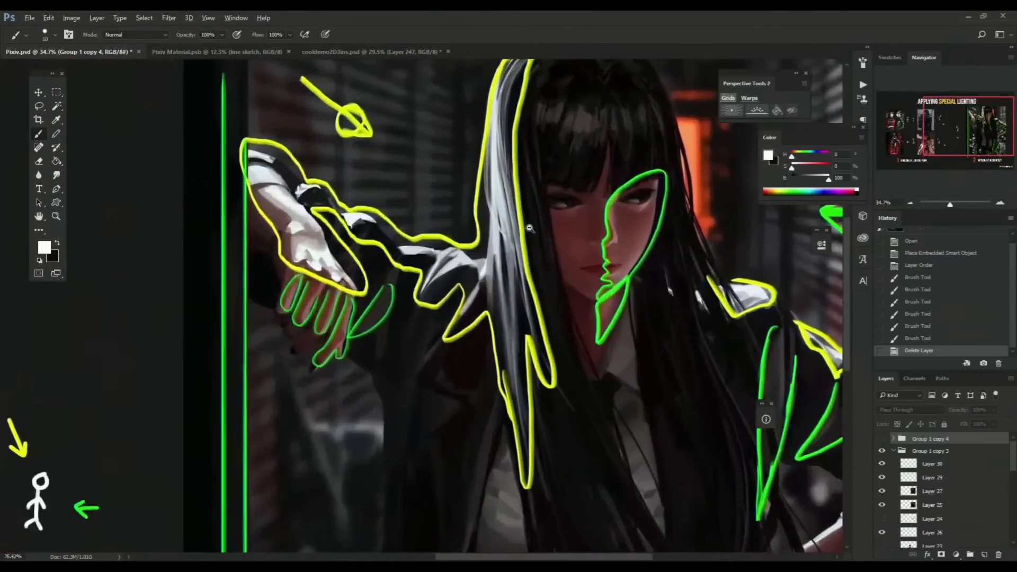
{"action": "left_click_drag", "start_coordinate": [459, 178], "coordinate": [388, 213]}
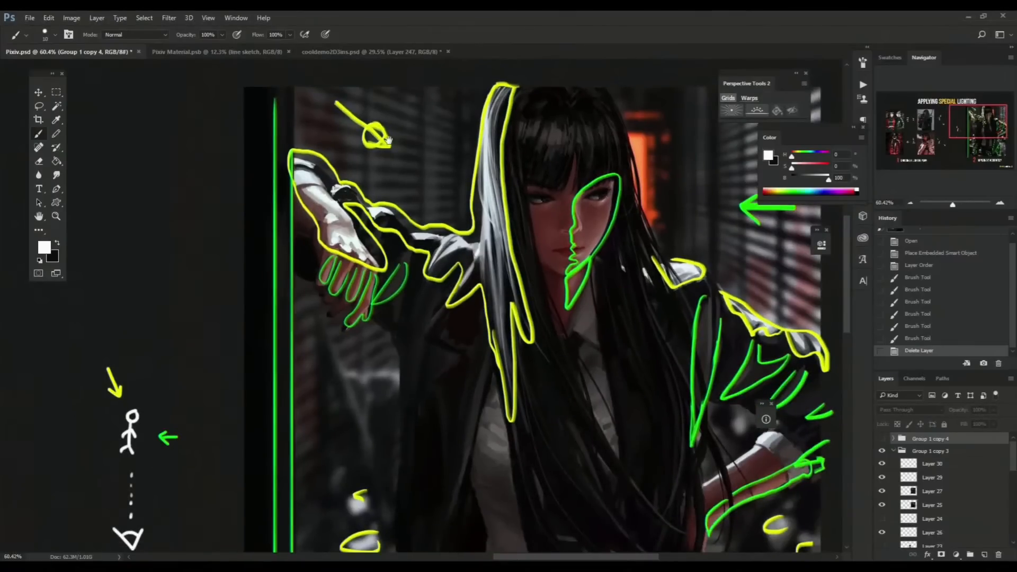
{"action": "left_click_drag", "start_coordinate": [482, 200], "coordinate": [460, 208]}
{"action": "left_click_drag", "start_coordinate": [720, 501], "coordinate": [632, 330]}
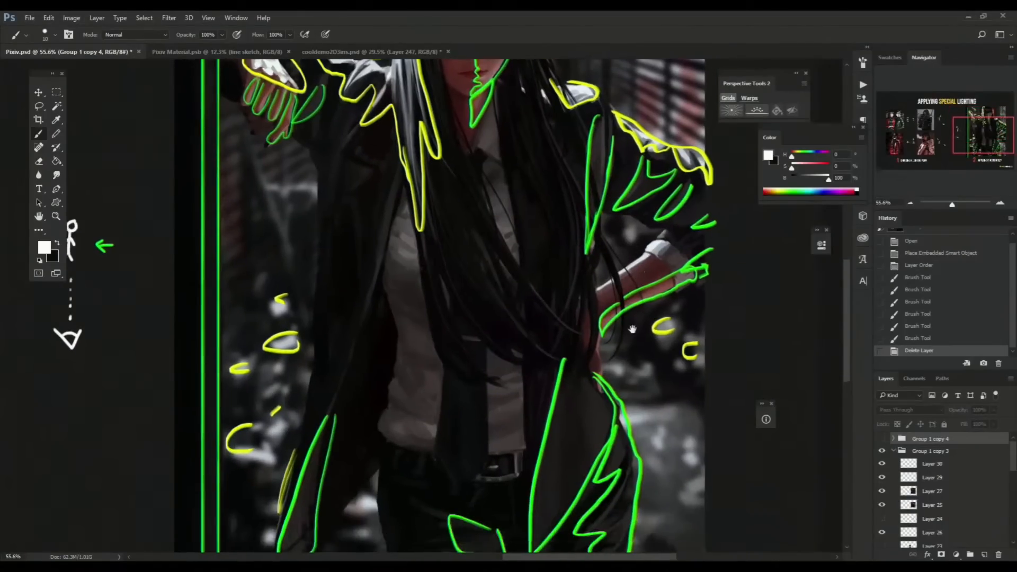
{"action": "left_click_drag", "start_coordinate": [304, 449], "coordinate": [326, 418]}
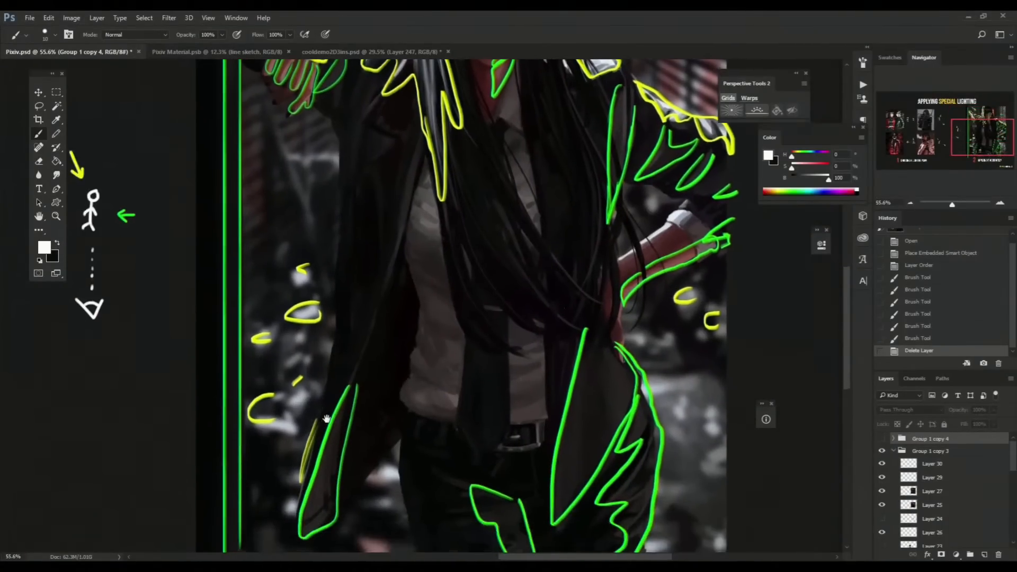
{"action": "mouse_move", "coordinate": [472, 360]}
{"action": "left_mouse_down"}
{"action": "mouse_move", "coordinate": [494, 332]}
{"action": "mouse_move", "coordinate": [478, 339]}
{"action": "left_mouse_up"}
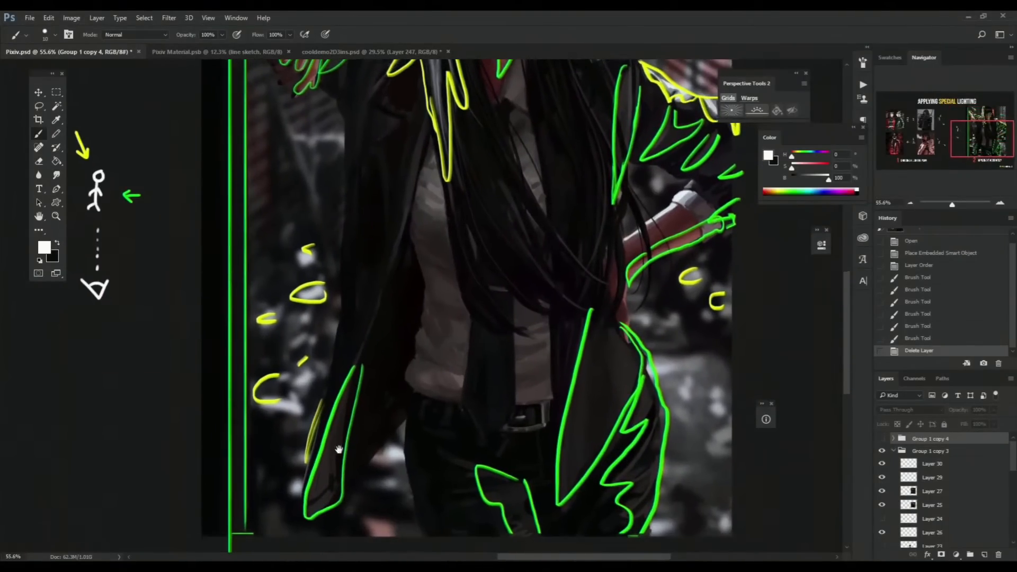
{"action": "left_click_drag", "start_coordinate": [636, 266], "coordinate": [618, 421]}
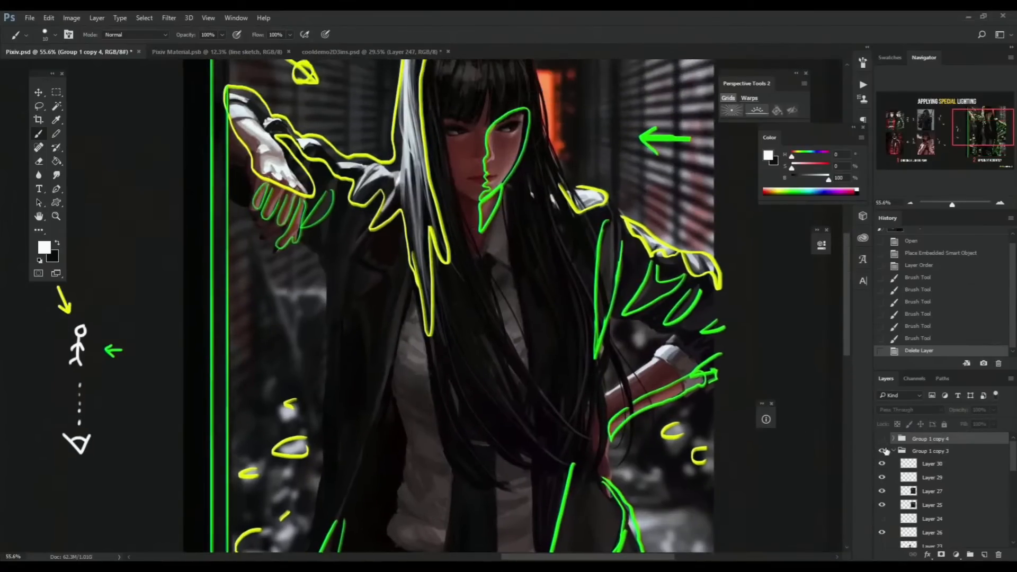
Step: Hide the Layer 30 outlines and show Group 1 copy 4 over the whole slide
{"action": "left_click", "coordinate": [883, 464]}
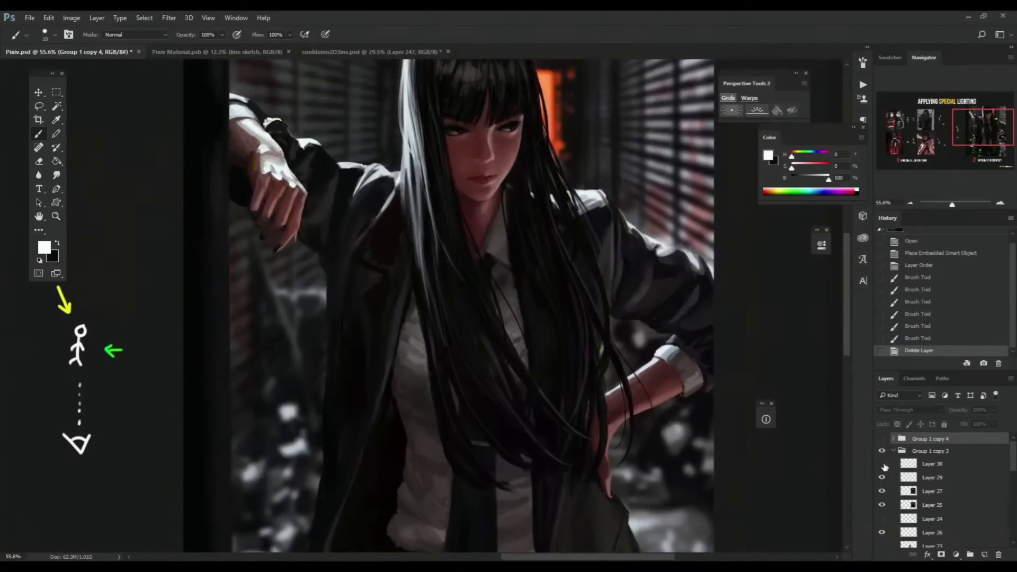
{"action": "scroll", "coordinate": [547, 253], "scroll_direction": "down", "scroll_amount": 5}
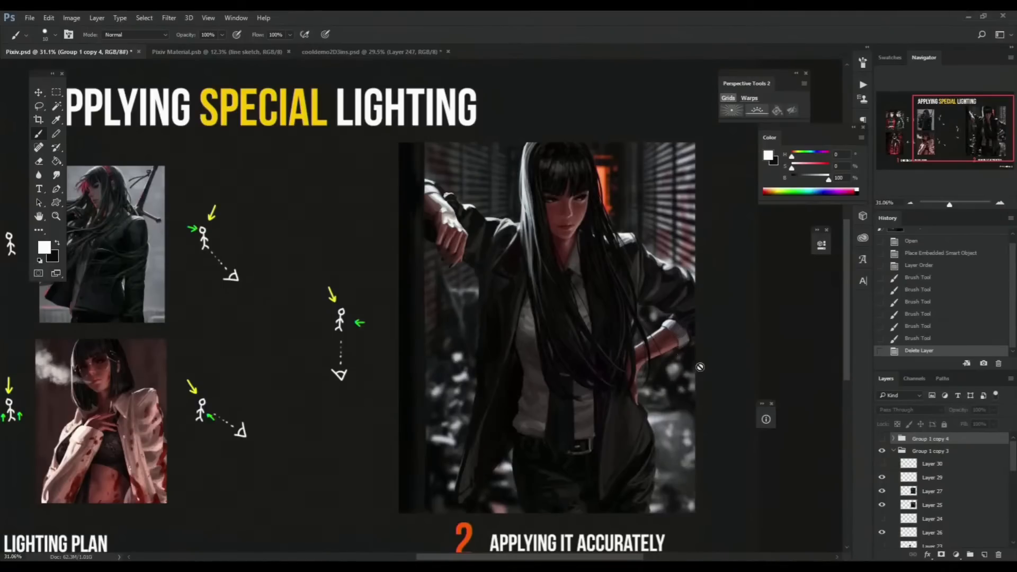
{"action": "scroll", "coordinate": [662, 309], "scroll_direction": "down", "scroll_amount": 2}
{"action": "left_click_drag", "start_coordinate": [641, 322], "coordinate": [689, 408]}
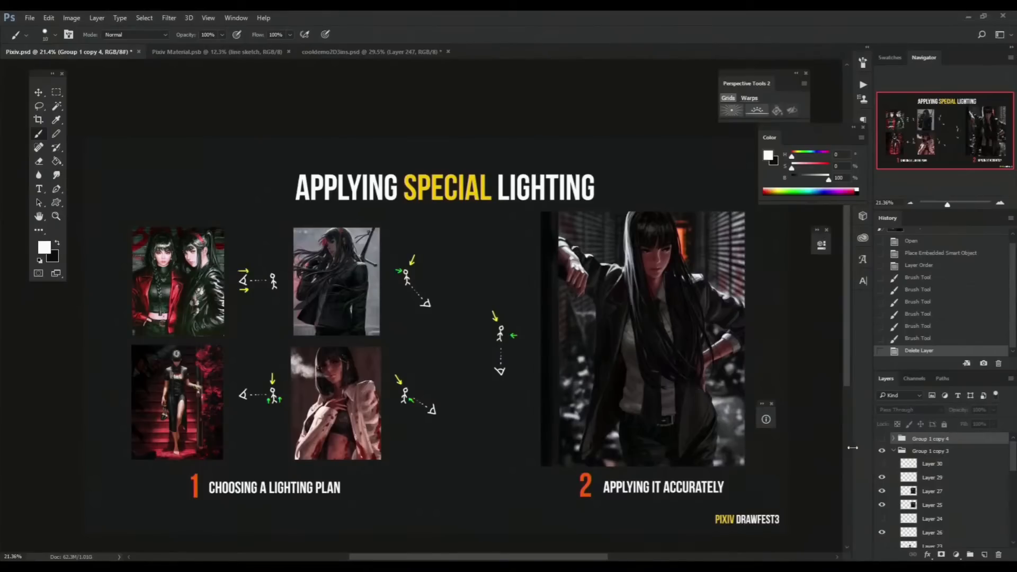
{"action": "left_click", "coordinate": [882, 439]}
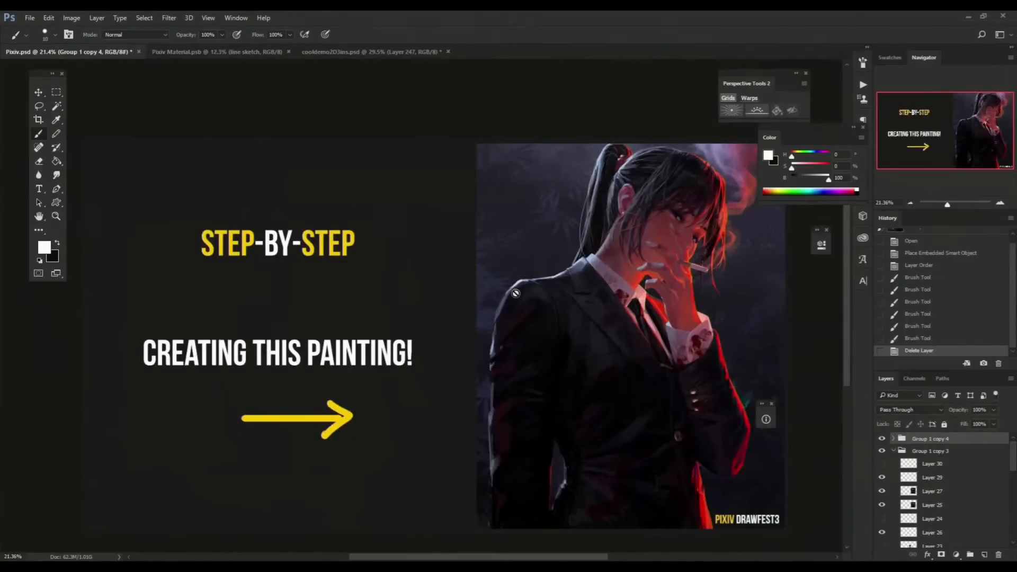
Step: View the finished painting of the suited figure on the "Step-by-Step" slide
{"action": "left_click_drag", "start_coordinate": [494, 322], "coordinate": [490, 327]}
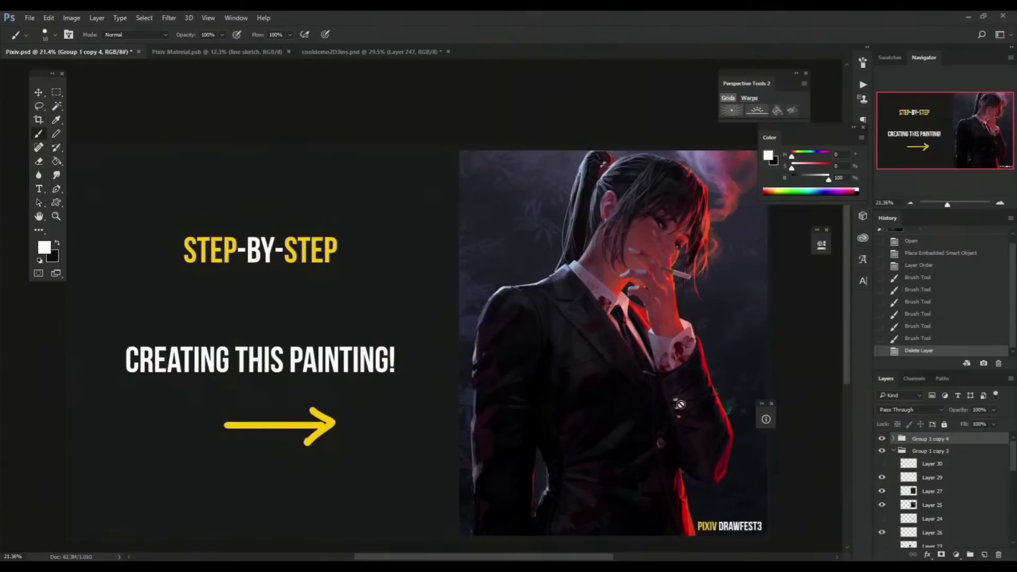
{"action": "left_click_drag", "start_coordinate": [621, 331], "coordinate": [630, 325]}
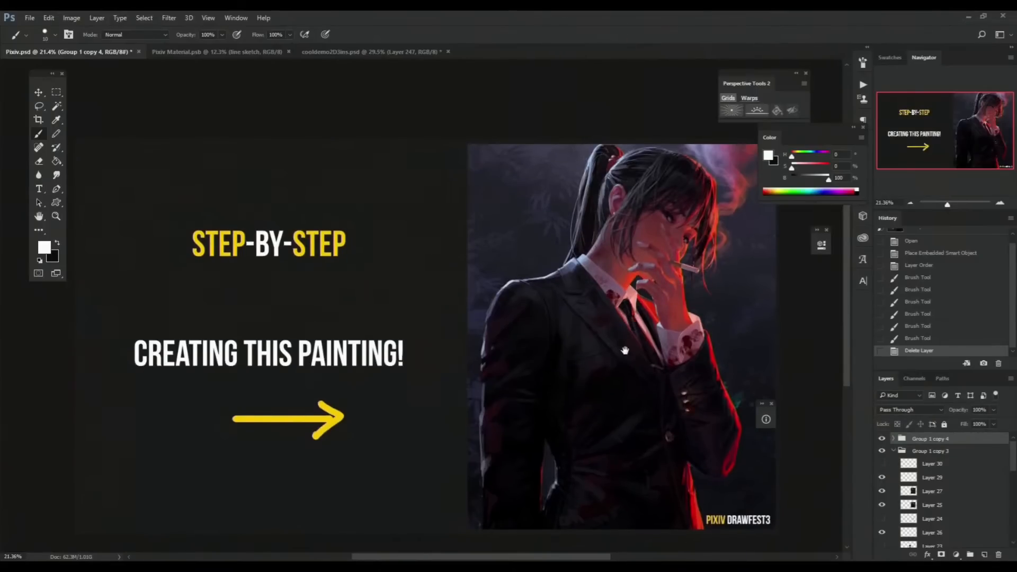
{"action": "scroll", "coordinate": [607, 364], "scroll_direction": "up", "scroll_amount": 2}
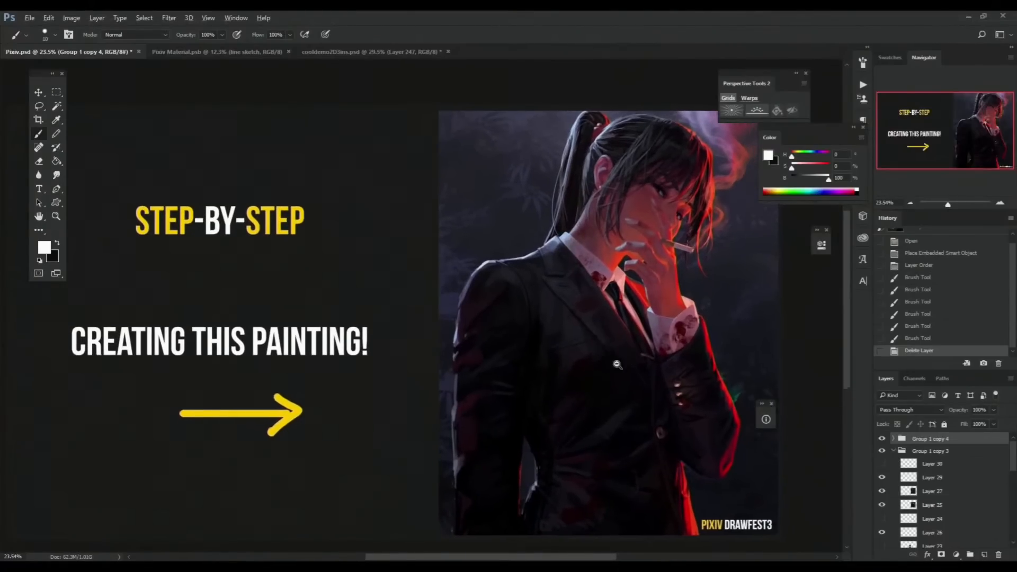
{"action": "scroll", "coordinate": [617, 365], "scroll_direction": "down", "scroll_amount": 1}
{"action": "left_click_drag", "start_coordinate": [599, 320], "coordinate": [607, 325]}
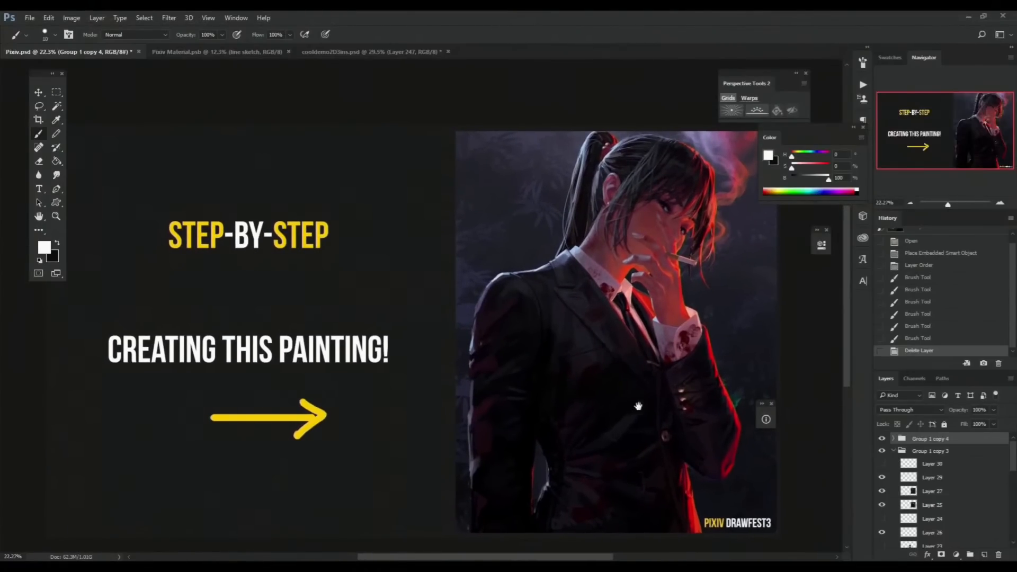
{"action": "left_click_drag", "start_coordinate": [636, 426], "coordinate": [631, 429]}
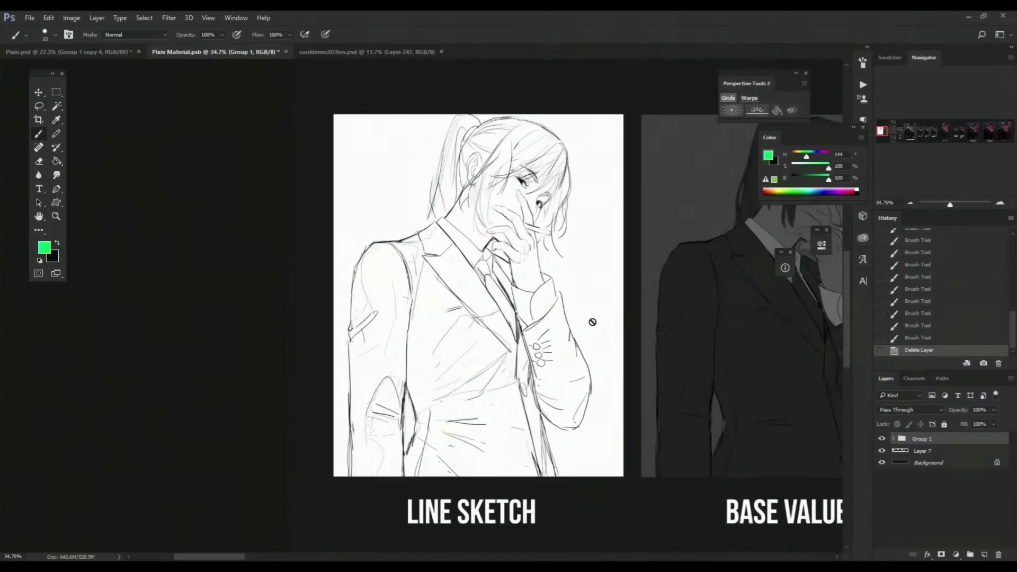
Step: Examine the "Line Sketch" drawing of the suited figure, from the hair and raised hand down to the jacket
{"action": "left_click_drag", "start_coordinate": [470, 302], "coordinate": [486, 308]}
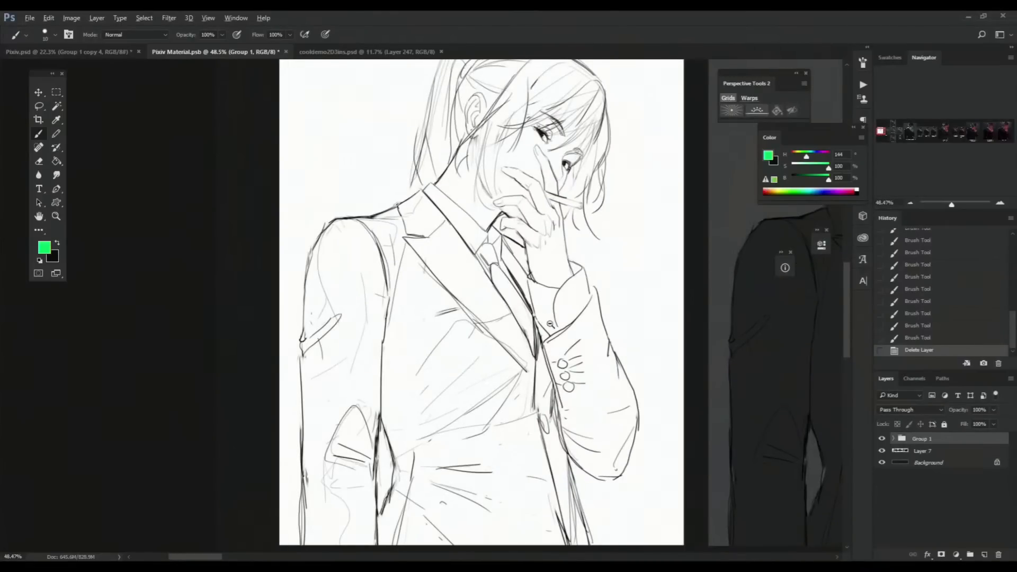
{"action": "mouse_move", "coordinate": [551, 325]}
{"action": "left_mouse_down"}
{"action": "mouse_move", "coordinate": [531, 344]}
{"action": "mouse_move", "coordinate": [545, 334]}
{"action": "left_mouse_up"}
{"action": "left_click_drag", "start_coordinate": [556, 225], "coordinate": [485, 286]}
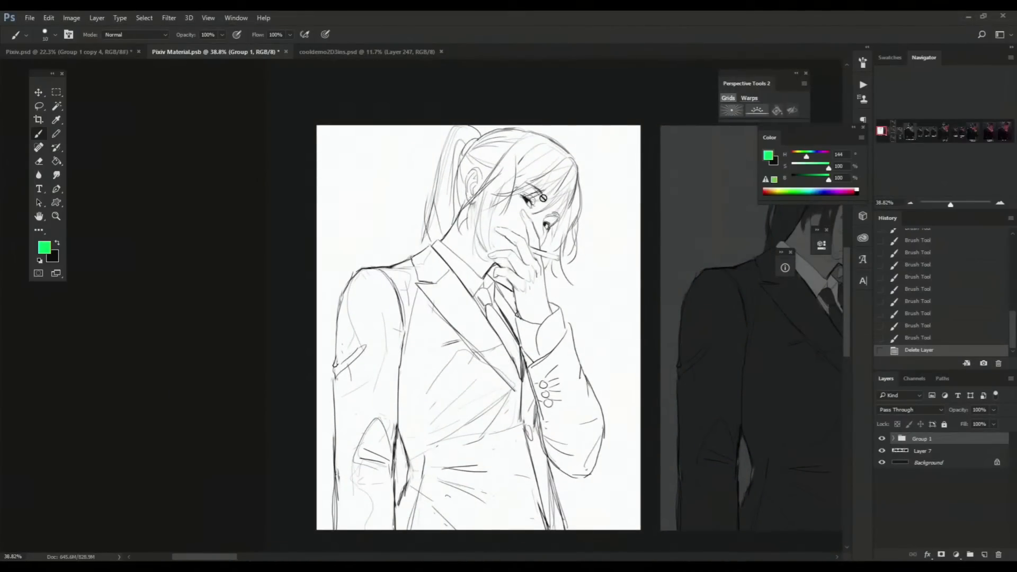
{"action": "mouse_move", "coordinate": [541, 368]}
{"action": "left_mouse_down"}
{"action": "mouse_move", "coordinate": [537, 354]}
{"action": "mouse_move", "coordinate": [530, 369]}
{"action": "left_mouse_up"}
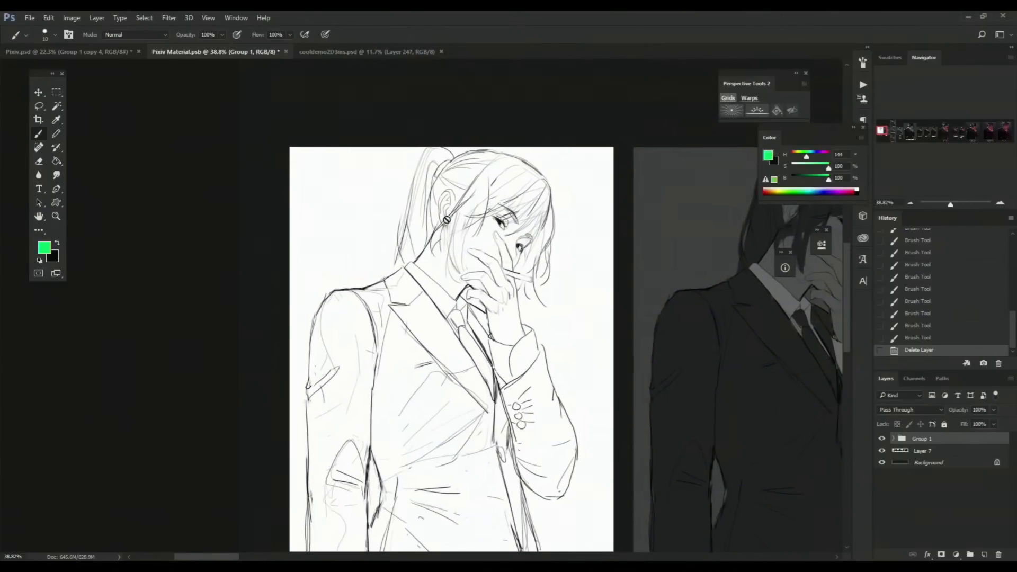
{"action": "scroll", "coordinate": [499, 264], "scroll_direction": "up", "scroll_amount": 1}
{"action": "left_click_drag", "start_coordinate": [495, 303], "coordinate": [482, 290]}
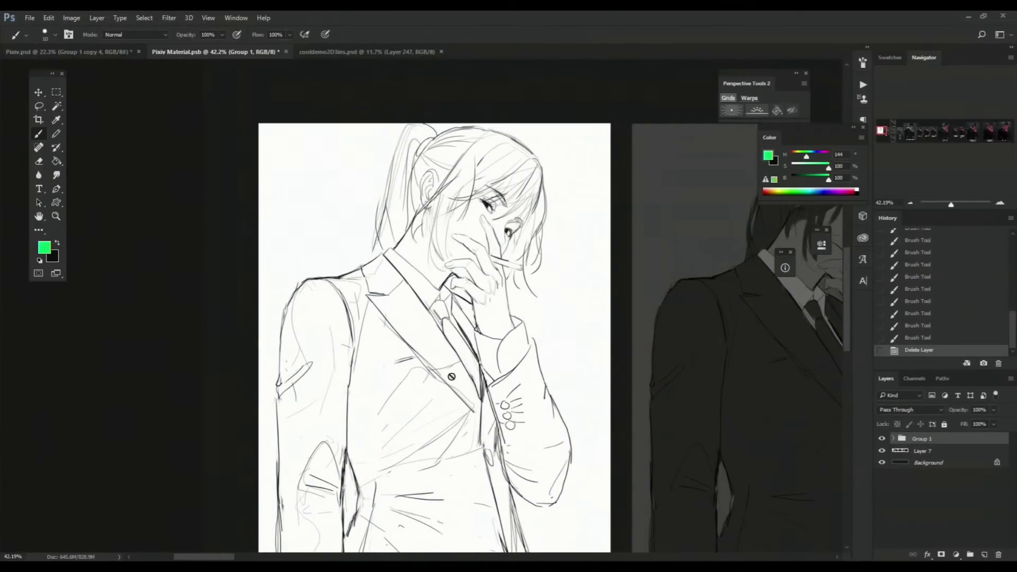
{"action": "scroll", "coordinate": [511, 295], "scroll_direction": "down", "scroll_amount": 2}
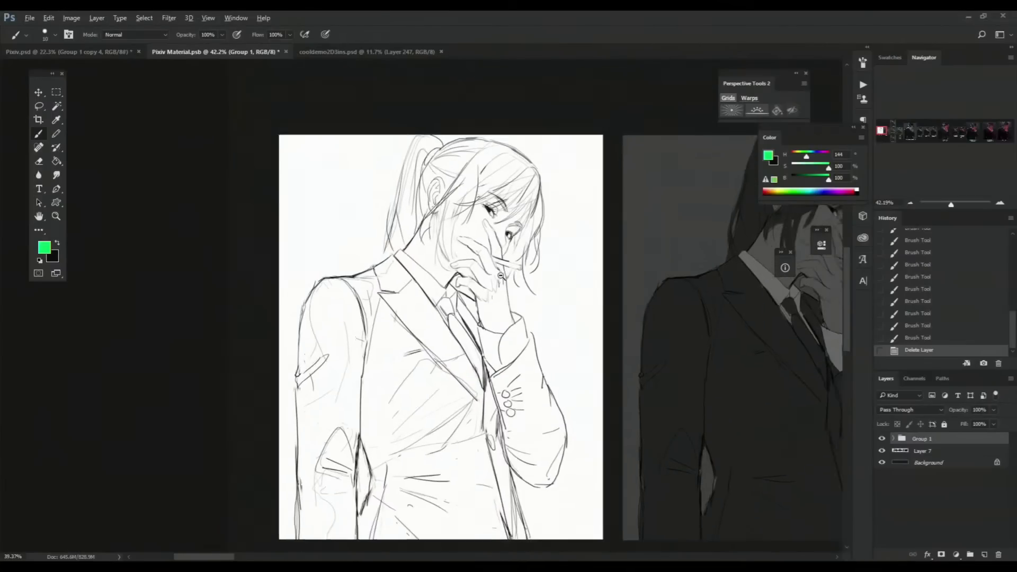
{"action": "left_click_drag", "start_coordinate": [501, 466], "coordinate": [499, 447]}
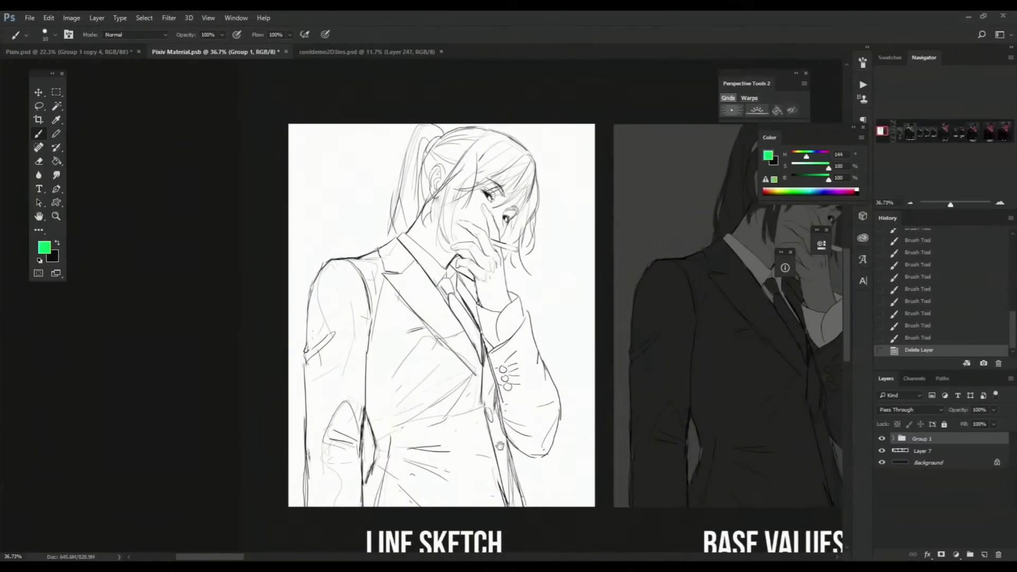
{"action": "scroll", "coordinate": [491, 399], "scroll_direction": "down", "scroll_amount": 1}
{"action": "left_click_drag", "start_coordinate": [805, 483], "coordinate": [794, 466]}
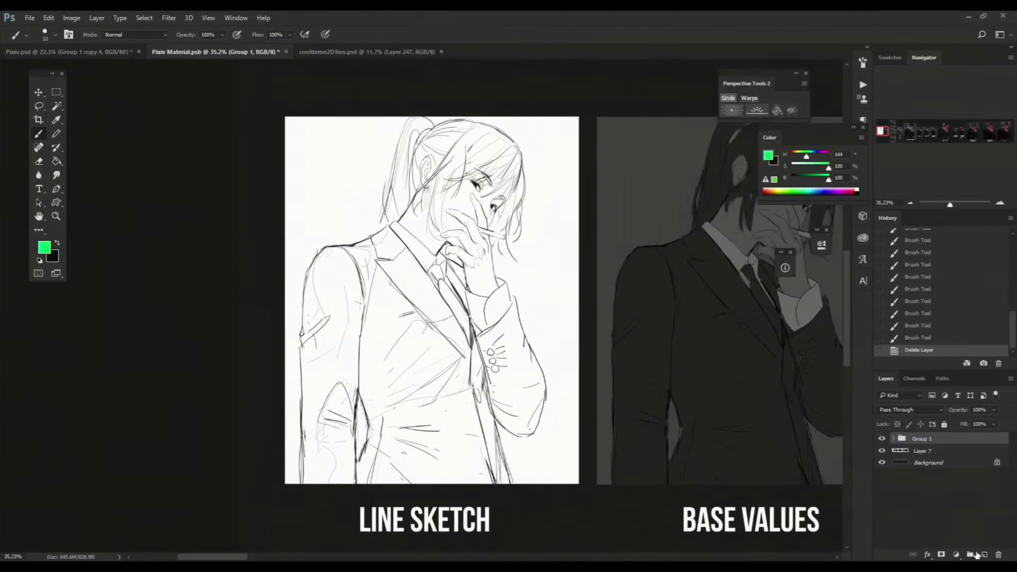
Step: Add a new layer above Group 1 for annotating the "Base Values" image
{"action": "left_click", "coordinate": [978, 554]}
{"action": "left_click_drag", "start_coordinate": [639, 427], "coordinate": [537, 443]}
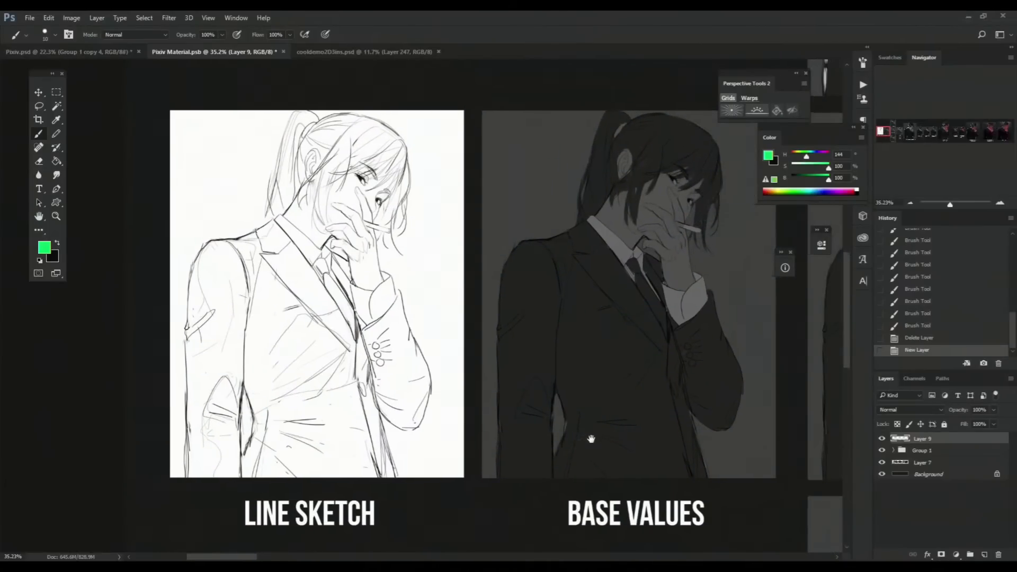
{"action": "left_click_drag", "start_coordinate": [589, 472], "coordinate": [596, 462]}
{"action": "left_click_drag", "start_coordinate": [619, 423], "coordinate": [601, 447]}
{"action": "left_click_drag", "start_coordinate": [610, 385], "coordinate": [605, 433]}
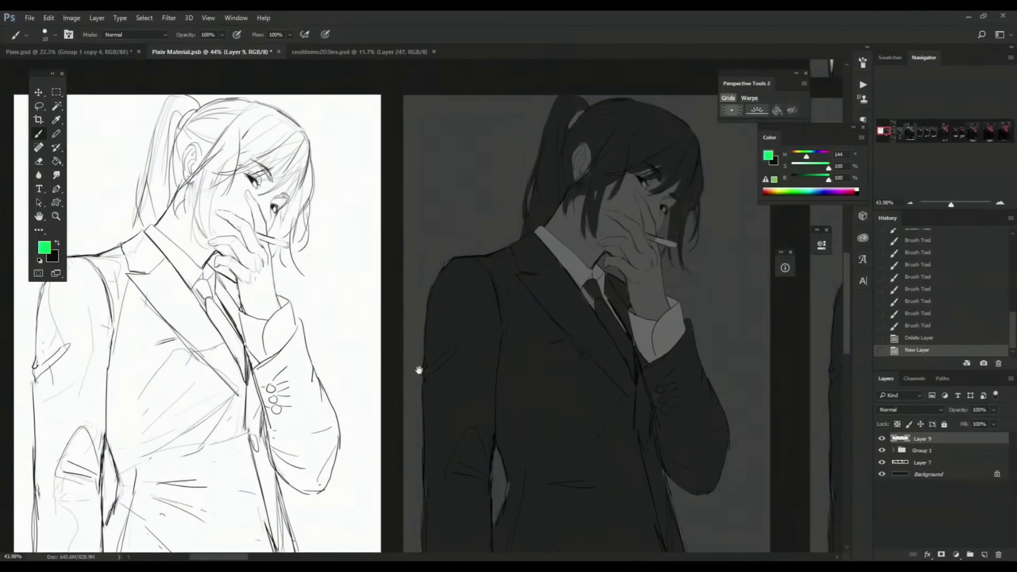
{"action": "left_click_drag", "start_coordinate": [700, 369], "coordinate": [682, 351]}
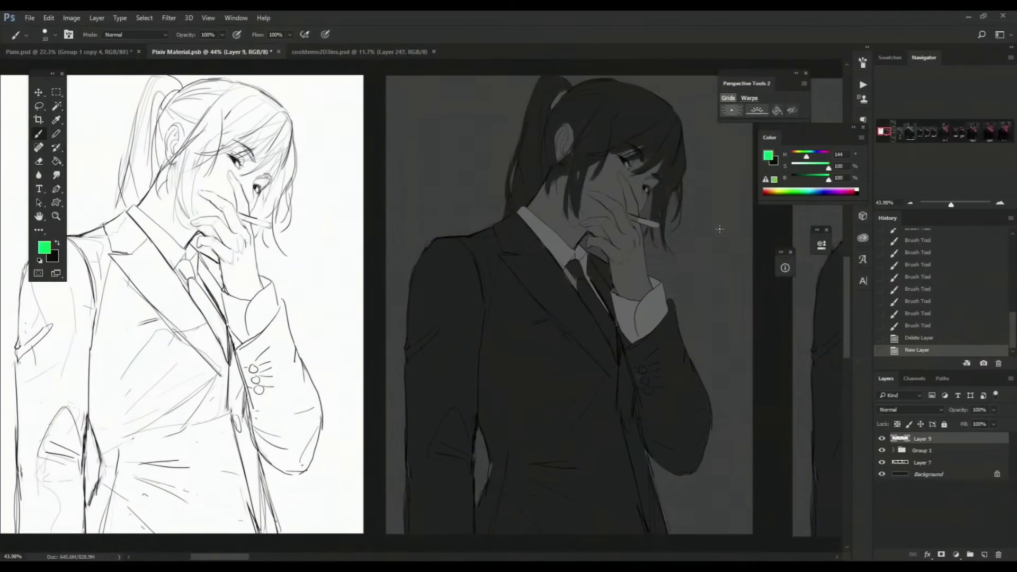
{"action": "left_click_drag", "start_coordinate": [484, 198], "coordinate": [487, 206]}
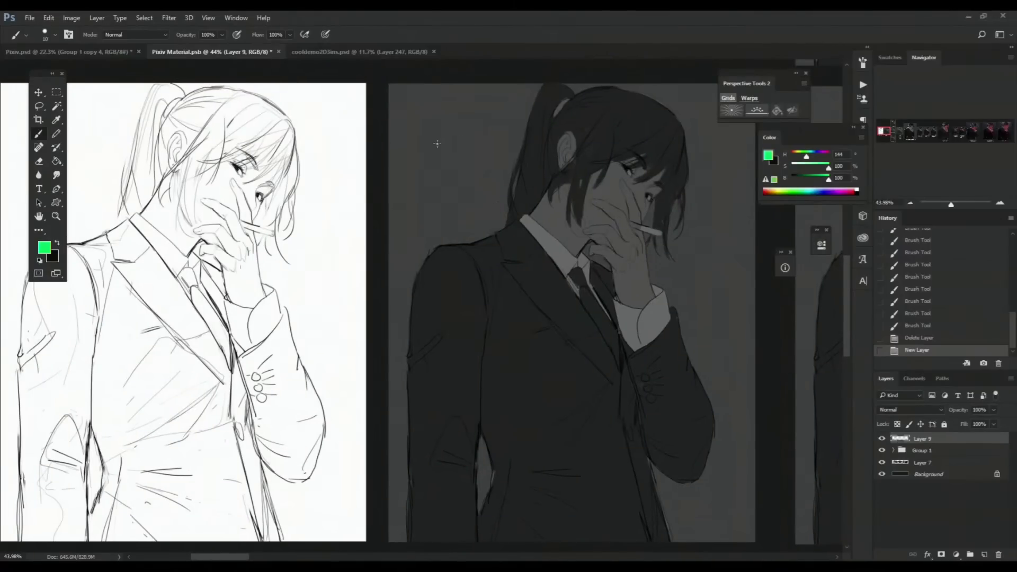
Step: Draw a red circled 1 in the upper-left corner of the "Base Values" image
{"action": "left_click_drag", "start_coordinate": [437, 144], "coordinate": [466, 153]}
{"action": "key", "text": "ctrl+z"}
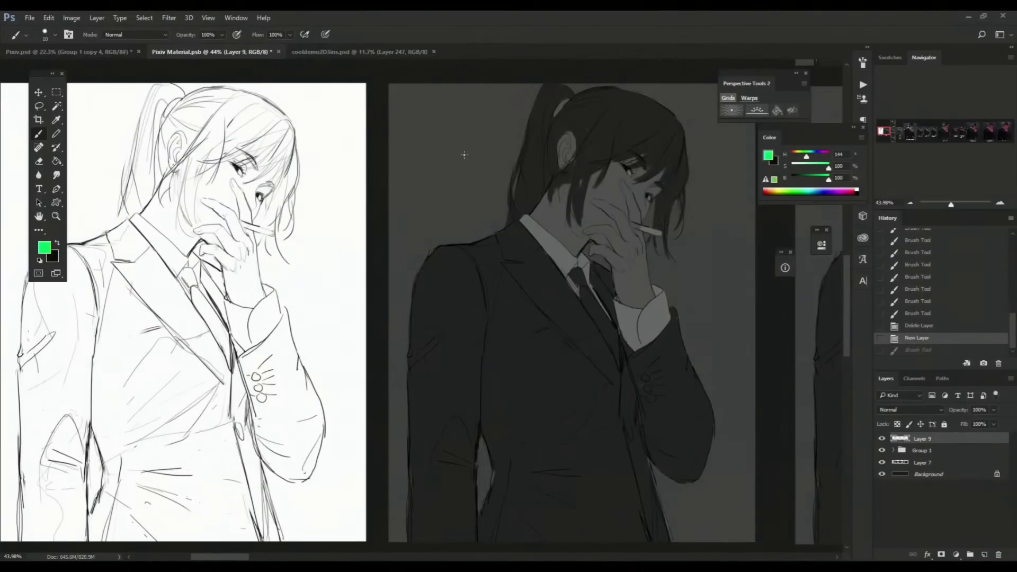
{"action": "left_click_drag", "start_coordinate": [803, 156], "coordinate": [784, 158]}
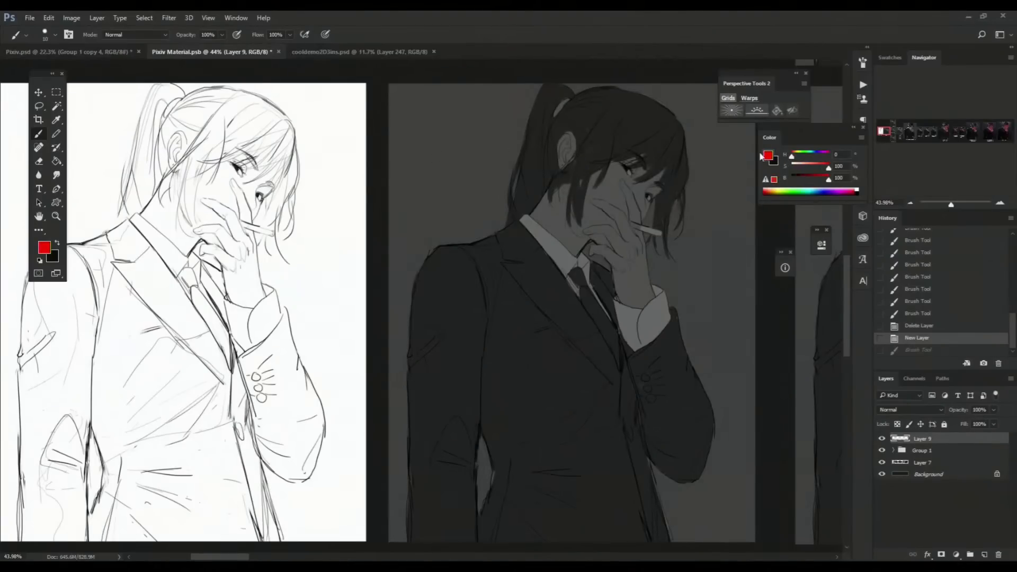
{"action": "scroll", "coordinate": [433, 86], "scroll_direction": "up", "scroll_amount": 4}
{"action": "mouse_move", "coordinate": [398, 108]}
{"action": "left_mouse_down"}
{"action": "mouse_move", "coordinate": [373, 131]}
{"action": "mouse_move", "coordinate": [405, 94]}
{"action": "left_mouse_up"}
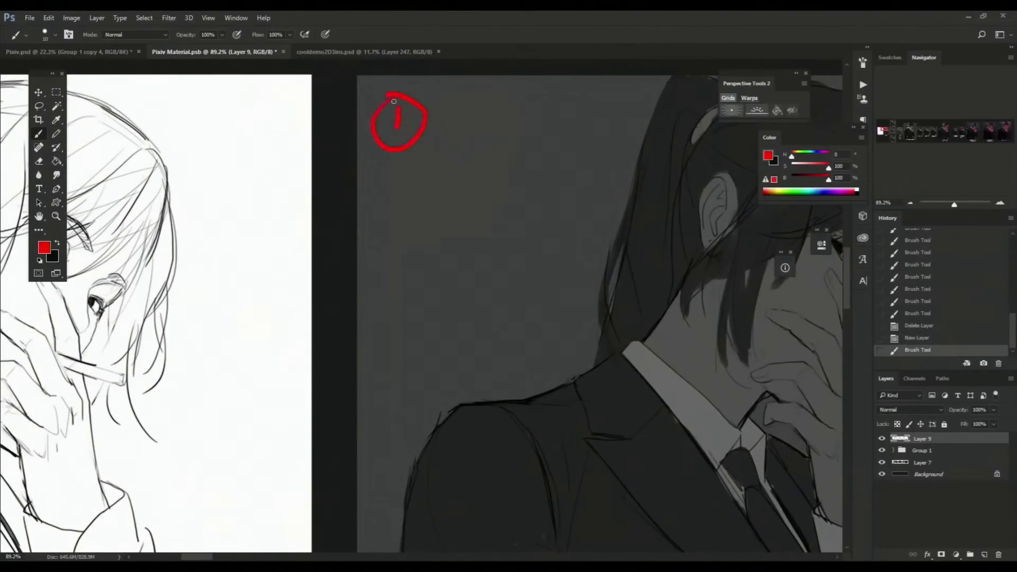
{"action": "left_click_drag", "start_coordinate": [449, 174], "coordinate": [443, 195]}
{"action": "key", "text": "ctrl+z"}
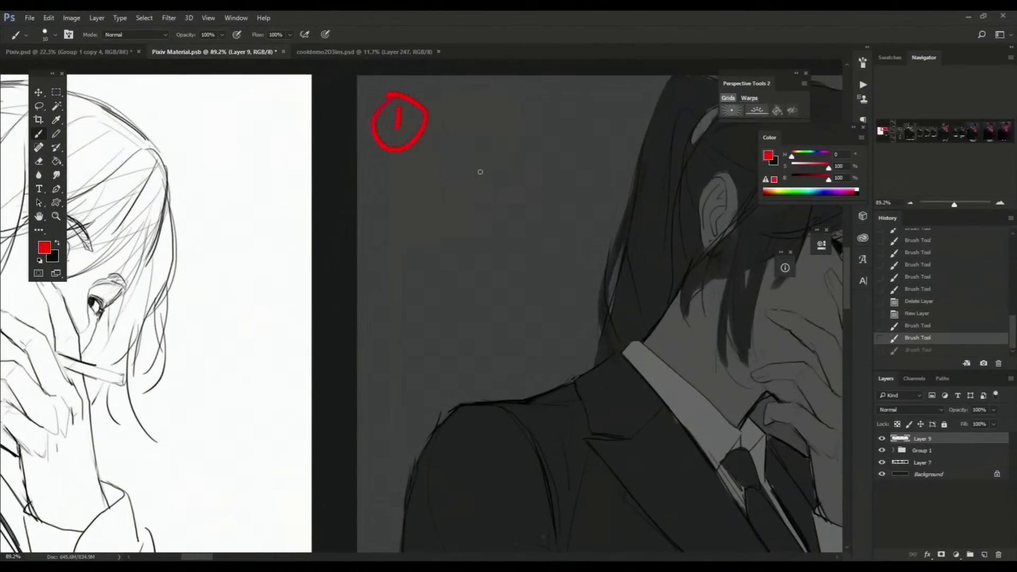
Step: Examine the flat grey values of the hair, skin, shirt and suit in the "Base Values" image
{"action": "scroll", "coordinate": [483, 190], "scroll_direction": "down", "scroll_amount": 5}
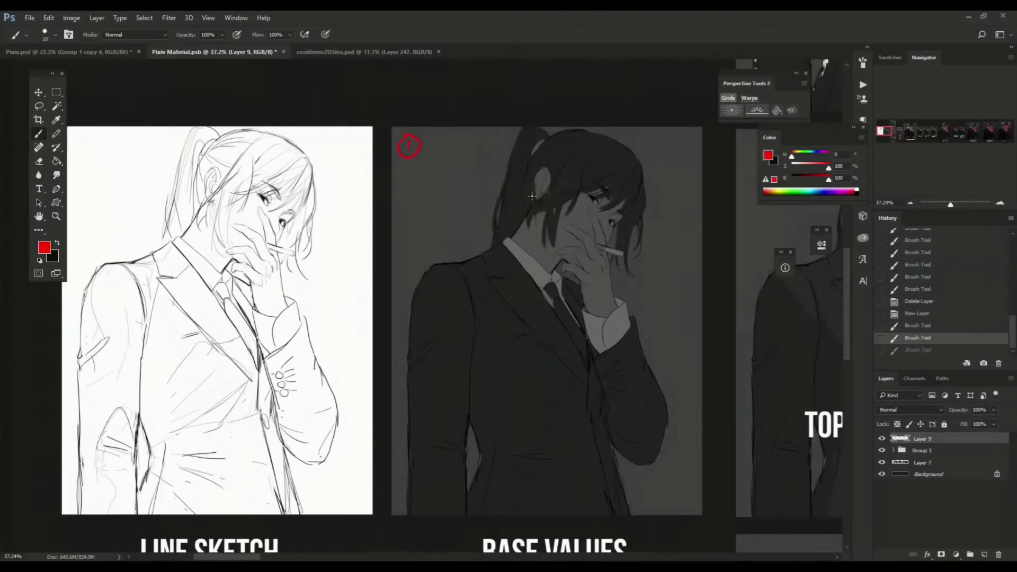
{"action": "left_click_drag", "start_coordinate": [492, 333], "coordinate": [506, 318]}
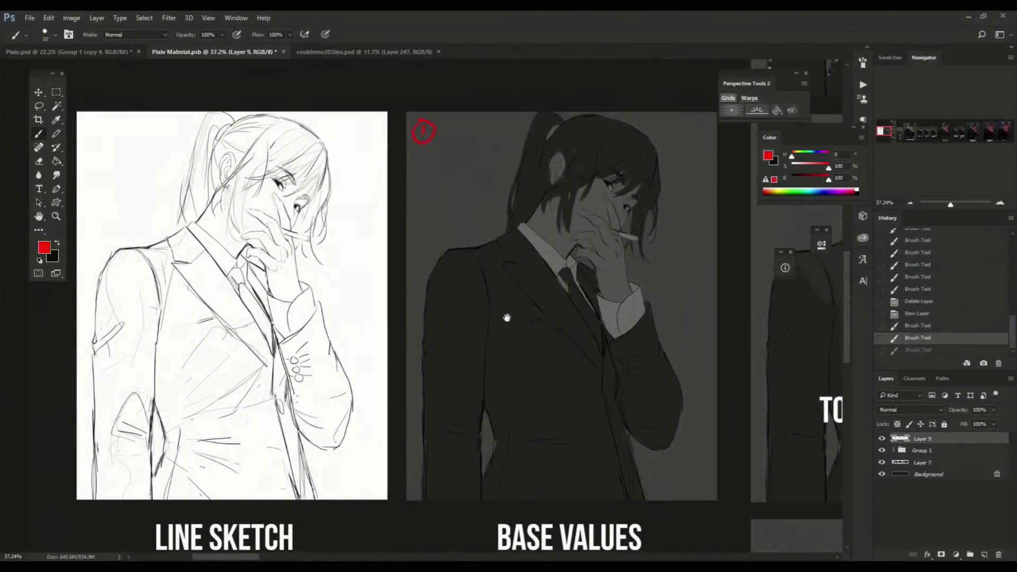
{"action": "left_click_drag", "start_coordinate": [491, 370], "coordinate": [518, 324]}
{"action": "left_click_drag", "start_coordinate": [491, 259], "coordinate": [460, 329]}
{"action": "left_click_drag", "start_coordinate": [497, 298], "coordinate": [490, 265]}
{"action": "left_click_drag", "start_coordinate": [517, 336], "coordinate": [492, 299]}
{"action": "left_click_drag", "start_coordinate": [510, 291], "coordinate": [503, 349]}
{"action": "left_click_drag", "start_coordinate": [500, 265], "coordinate": [519, 267]}
{"action": "left_click_drag", "start_coordinate": [419, 296], "coordinate": [425, 252]}
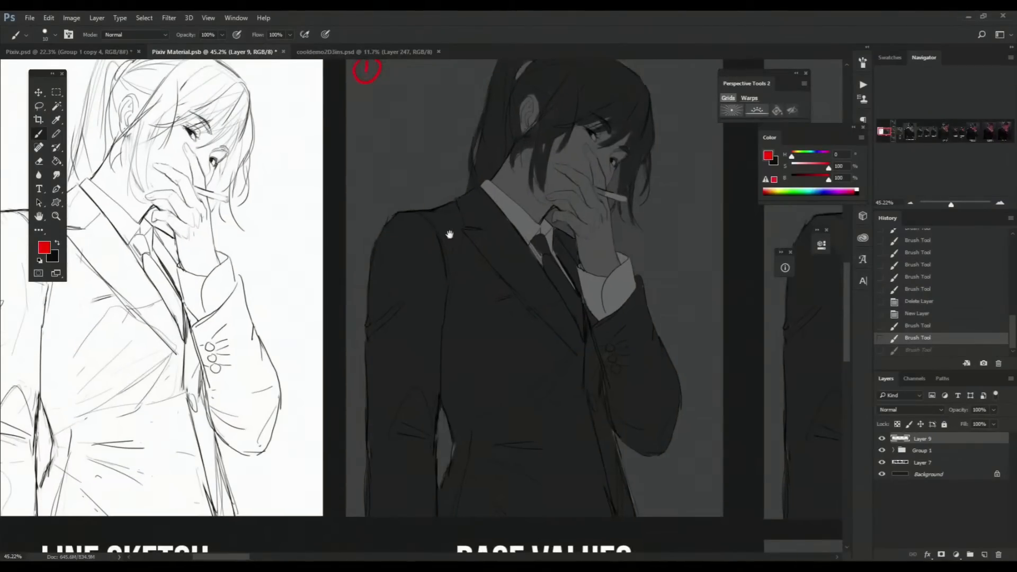
{"action": "left_click_drag", "start_coordinate": [519, 295], "coordinate": [514, 308]}
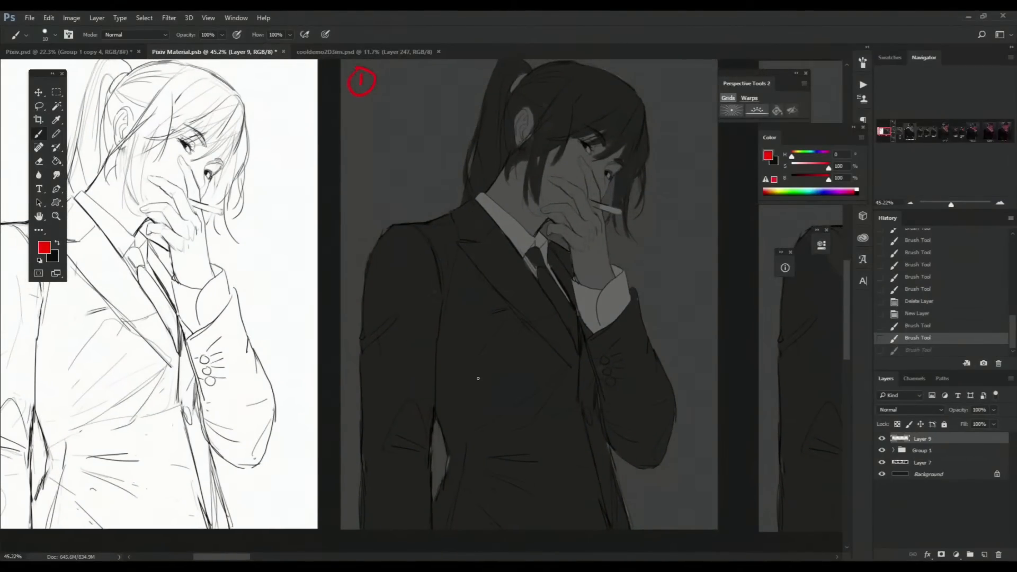
{"action": "left_click_drag", "start_coordinate": [446, 255], "coordinate": [505, 226]}
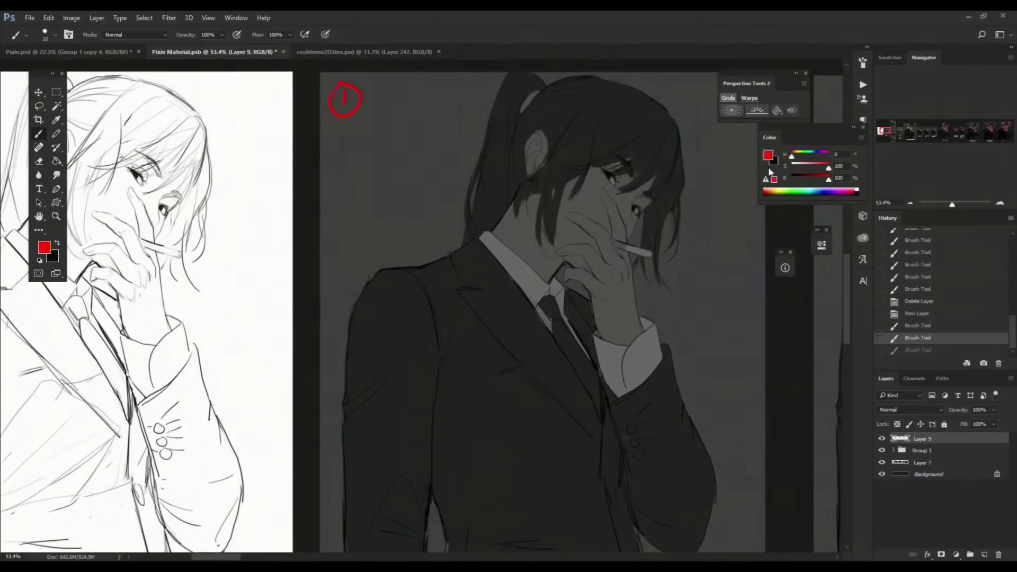
Step: Draw two orange pointer lines from the ponytail and the jacket collar to a circled 1 beside the figure
{"action": "left_click_drag", "start_coordinate": [792, 157], "coordinate": [795, 157]}
{"action": "left_click_drag", "start_coordinate": [489, 207], "coordinate": [436, 179]}
{"action": "left_click_drag", "start_coordinate": [427, 198], "coordinate": [462, 267]}
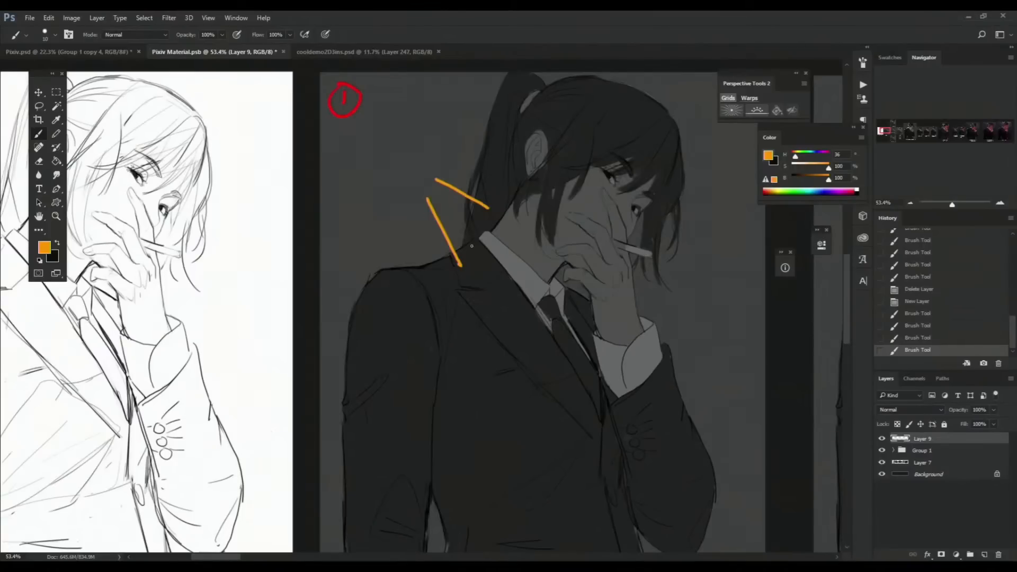
{"action": "mouse_move", "coordinate": [419, 169]}
{"action": "left_mouse_down"}
{"action": "mouse_move", "coordinate": [415, 205]}
{"action": "mouse_move", "coordinate": [424, 221]}
{"action": "mouse_move", "coordinate": [410, 208]}
{"action": "mouse_move", "coordinate": [426, 224]}
{"action": "mouse_move", "coordinate": [420, 194]}
{"action": "left_mouse_up"}
{"action": "key", "text": "ctrl+z"}
{"action": "mouse_move", "coordinate": [502, 200]}
{"action": "left_mouse_down"}
{"action": "mouse_move", "coordinate": [475, 217]}
{"action": "mouse_move", "coordinate": [428, 195]}
{"action": "left_mouse_up"}
{"action": "key", "text": "ctrl+z"}
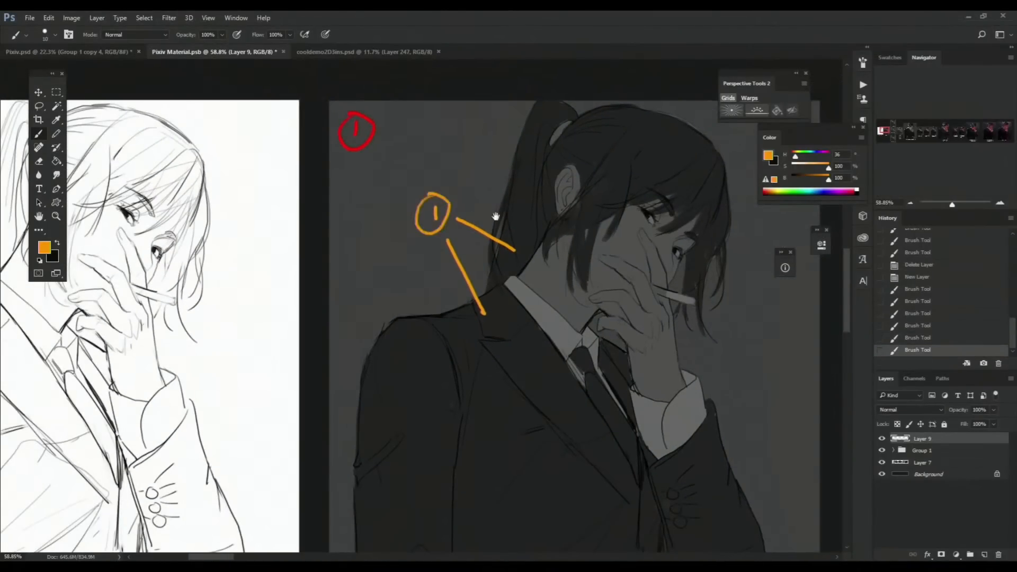
Step: Change the number inside the orange circle to the letter A
{"action": "left_click_drag", "start_coordinate": [556, 228], "coordinate": [452, 220]}
{"action": "key", "text": "ctrl+z"}
{"action": "mouse_move", "coordinate": [333, 198]}
{"action": "left_mouse_down"}
{"action": "mouse_move", "coordinate": [319, 215]}
{"action": "mouse_move", "coordinate": [332, 207]}
{"action": "left_mouse_up"}
{"action": "mouse_move", "coordinate": [326, 192]}
{"action": "left_mouse_down"}
{"action": "mouse_move", "coordinate": [320, 226]}
{"action": "mouse_move", "coordinate": [328, 188]}
{"action": "left_mouse_up"}
{"action": "left_click_drag", "start_coordinate": [559, 227], "coordinate": [528, 212]}
Step: Draw a bright green pointer line from the figure's face to a circled B beside it
{"action": "left_click_drag", "start_coordinate": [796, 156], "coordinate": [805, 159]}
{"action": "left_click_drag", "start_coordinate": [642, 268], "coordinate": [620, 220]}
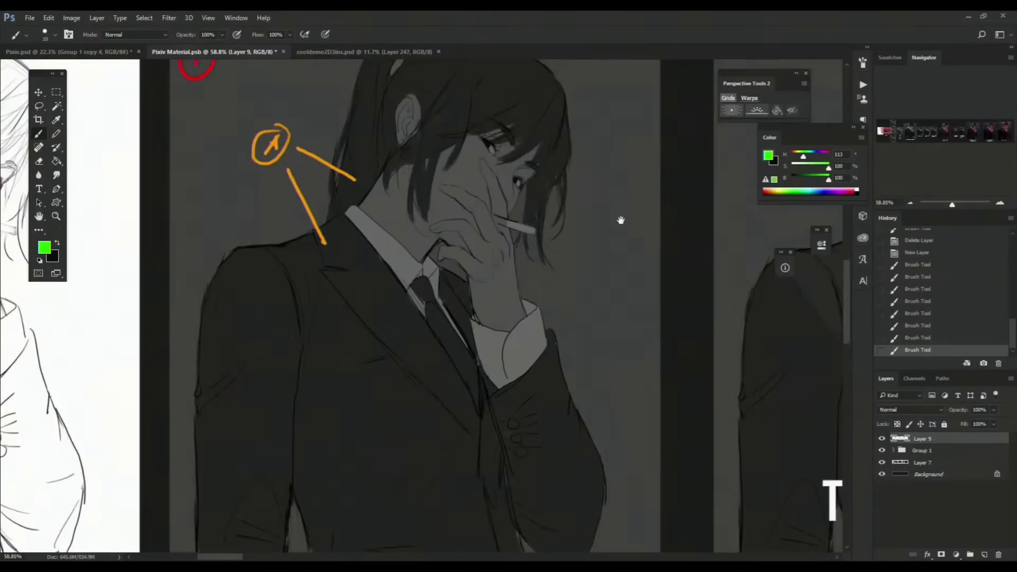
{"action": "mouse_move", "coordinate": [528, 216]}
{"action": "left_mouse_down"}
{"action": "mouse_move", "coordinate": [537, 294]}
{"action": "mouse_move", "coordinate": [617, 321]}
{"action": "mouse_move", "coordinate": [624, 294]}
{"action": "left_mouse_up"}
{"action": "left_click_drag", "start_coordinate": [624, 294], "coordinate": [620, 244]}
Step: Draw a cyan pointer line, hue 190, from the shirt cuff to a circled C below the B label
{"action": "left_click_drag", "start_coordinate": [813, 157], "coordinate": [809, 156]}
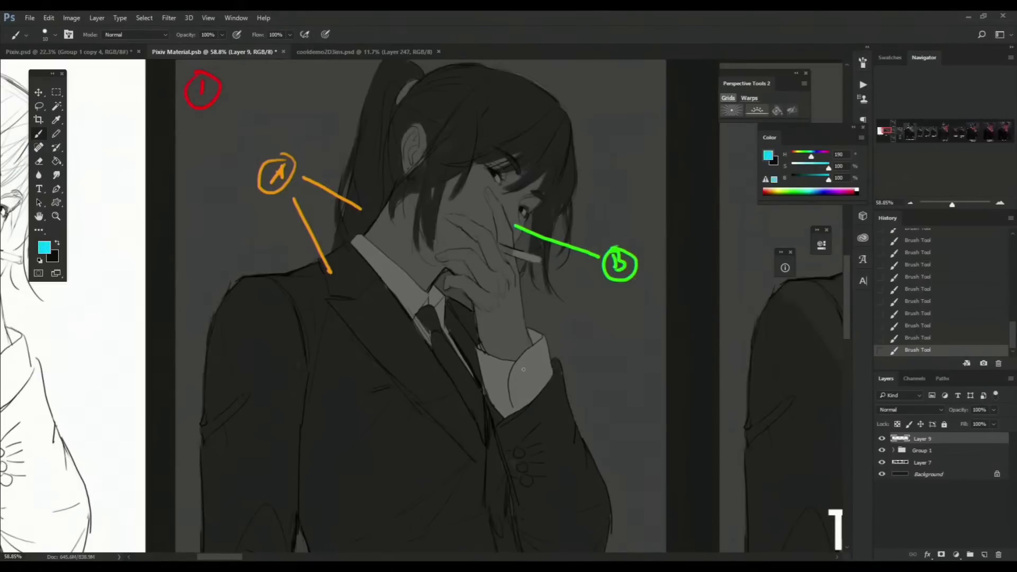
{"action": "mouse_move", "coordinate": [525, 373]}
{"action": "left_mouse_down"}
{"action": "mouse_move", "coordinate": [589, 322]}
{"action": "mouse_move", "coordinate": [586, 333]}
{"action": "left_mouse_up"}
{"action": "mouse_move", "coordinate": [598, 297]}
{"action": "left_mouse_down"}
{"action": "mouse_move", "coordinate": [592, 323]}
{"action": "mouse_move", "coordinate": [584, 316]}
{"action": "left_mouse_up"}
{"action": "left_click_drag", "start_coordinate": [538, 231], "coordinate": [511, 260]}
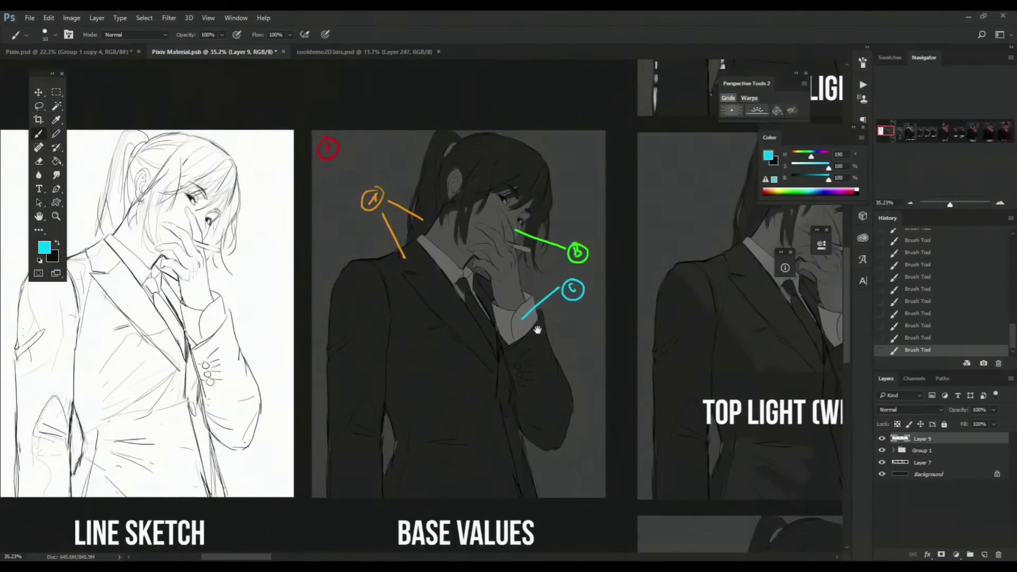
Step: Inspect the labelled A, B and C value areas up close around the collar, neck, hair and jacket
{"action": "left_click_drag", "start_coordinate": [470, 491], "coordinate": [468, 477]}
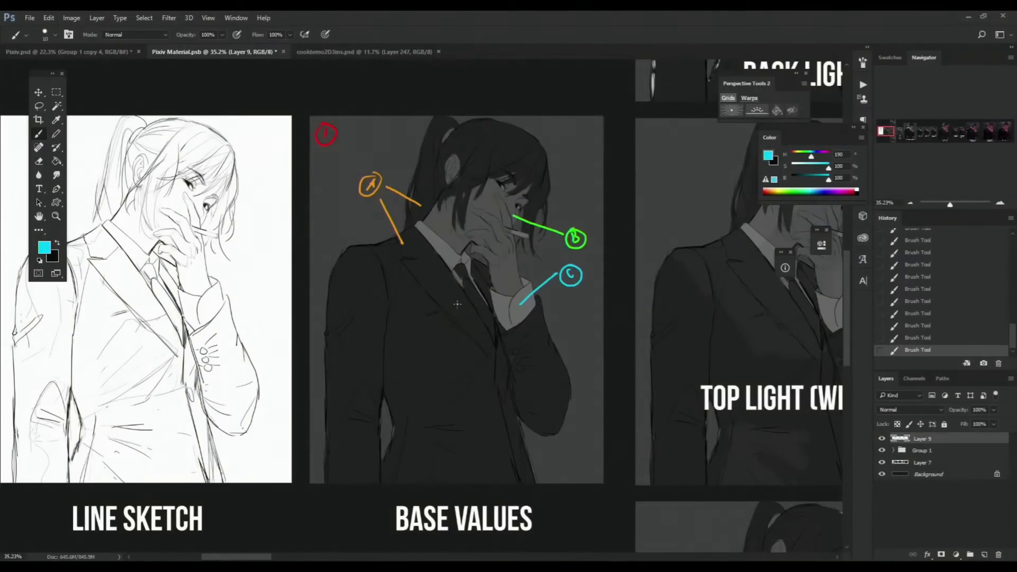
{"action": "scroll", "coordinate": [390, 246], "scroll_direction": "up", "scroll_amount": 3}
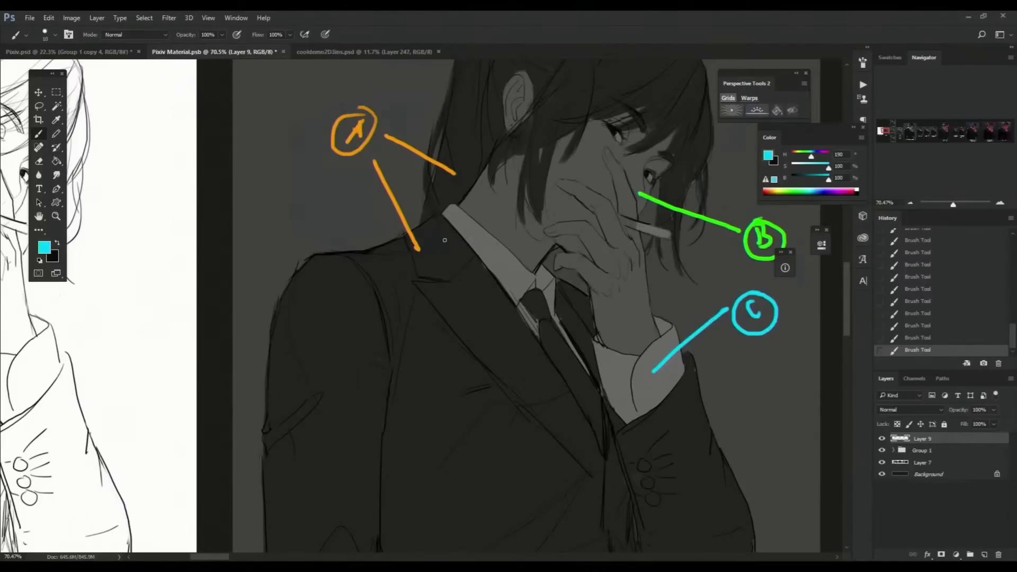
{"action": "left_click_drag", "start_coordinate": [435, 247], "coordinate": [451, 261]}
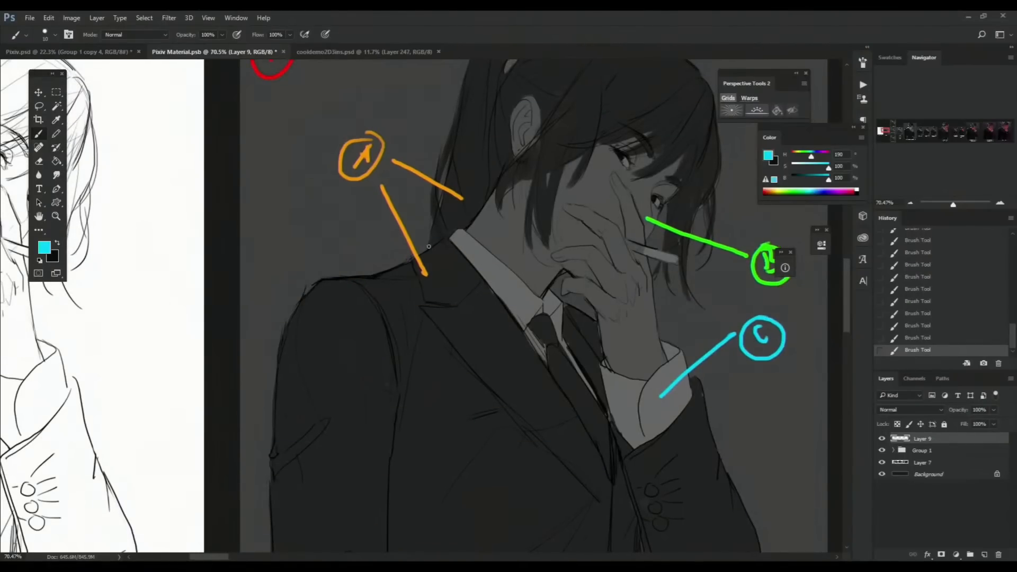
{"action": "left_click_drag", "start_coordinate": [446, 272], "coordinate": [470, 248]}
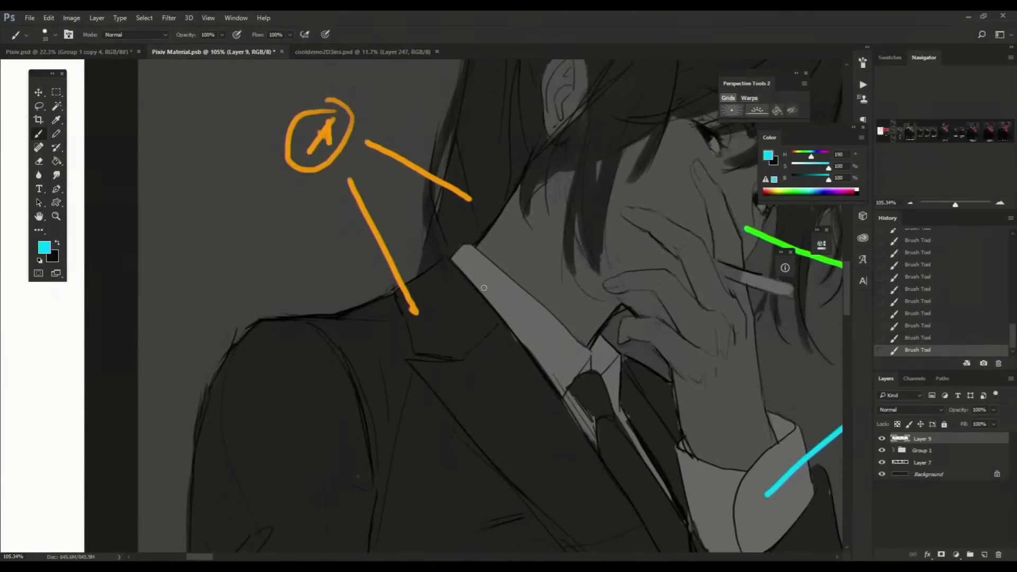
{"action": "left_click_drag", "start_coordinate": [473, 264], "coordinate": [434, 261]}
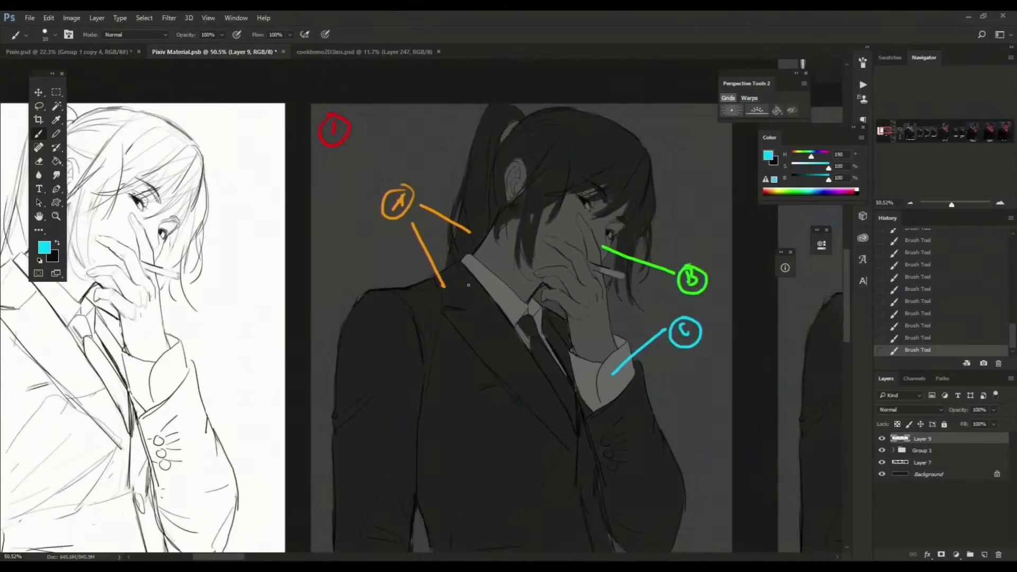
{"action": "left_click_drag", "start_coordinate": [490, 239], "coordinate": [464, 240]}
{"action": "left_click_drag", "start_coordinate": [538, 320], "coordinate": [506, 312]}
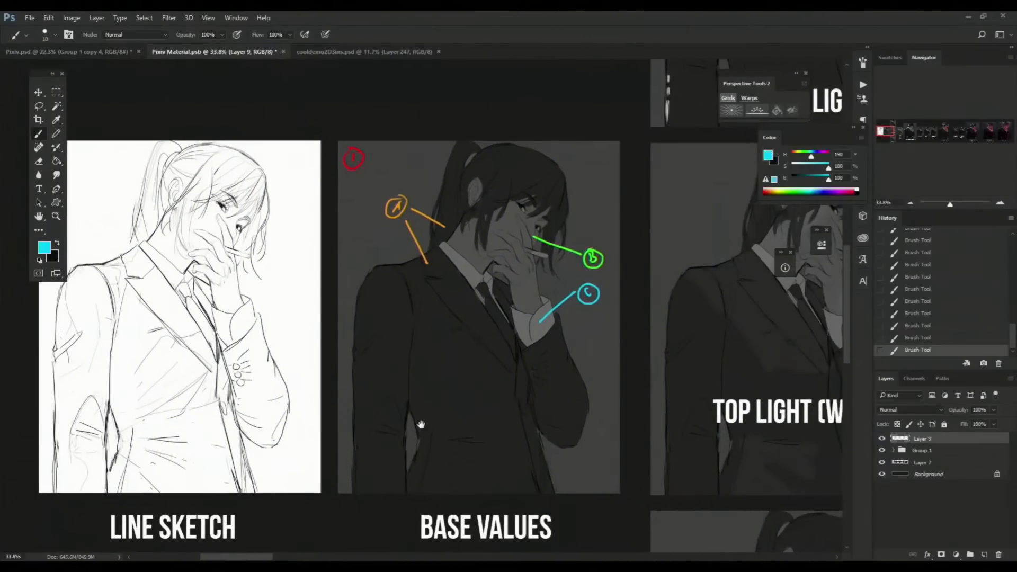
{"action": "left_click_drag", "start_coordinate": [503, 355], "coordinate": [491, 350]}
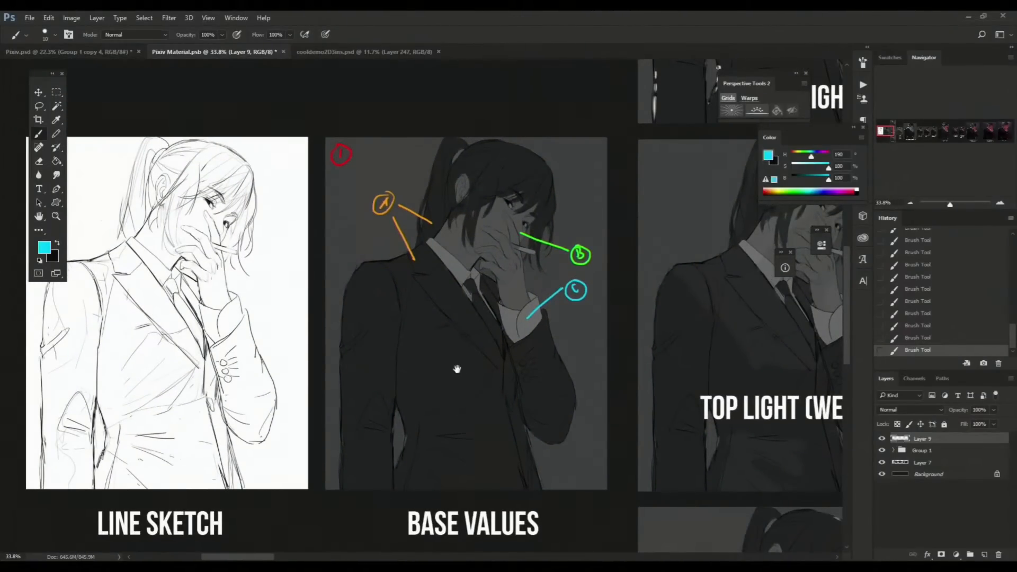
Step: View the "Back Light", "Top Light (Weak)" and "Combine!" images beside the annotated base values
{"action": "left_click_drag", "start_coordinate": [613, 352], "coordinate": [567, 348]}
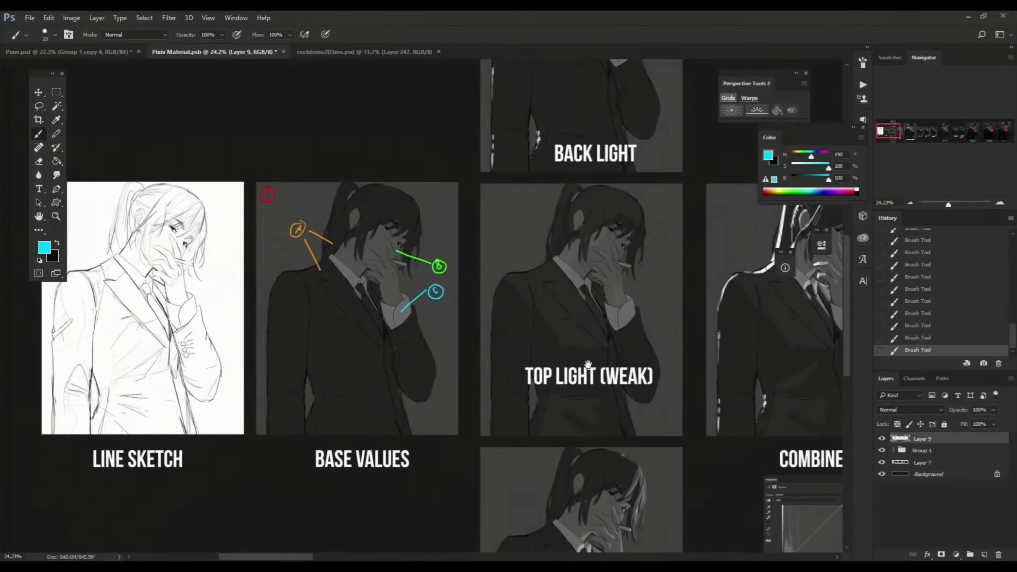
{"action": "left_click_drag", "start_coordinate": [649, 336], "coordinate": [643, 391]}
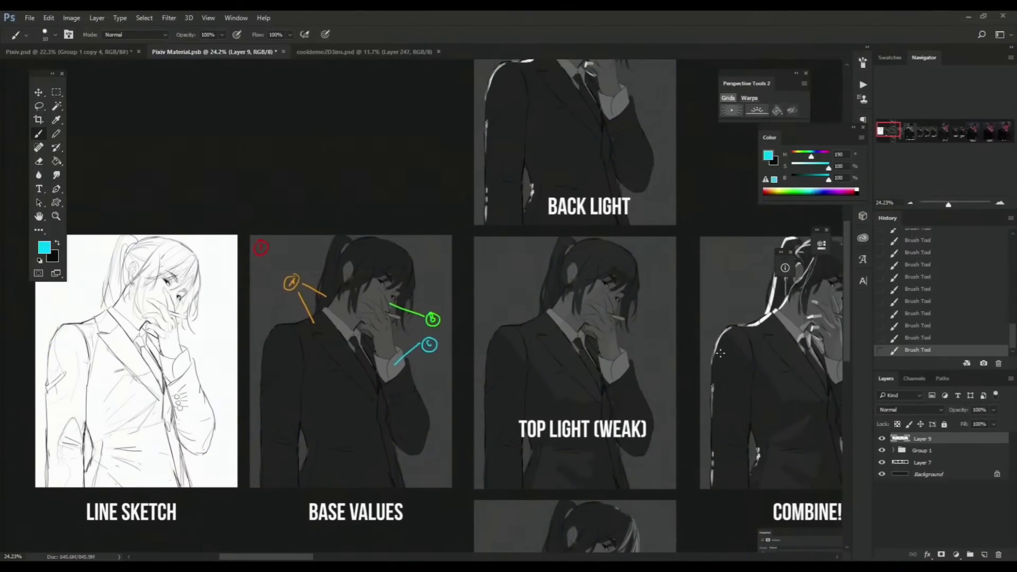
{"action": "left_click_drag", "start_coordinate": [621, 367], "coordinate": [578, 357]}
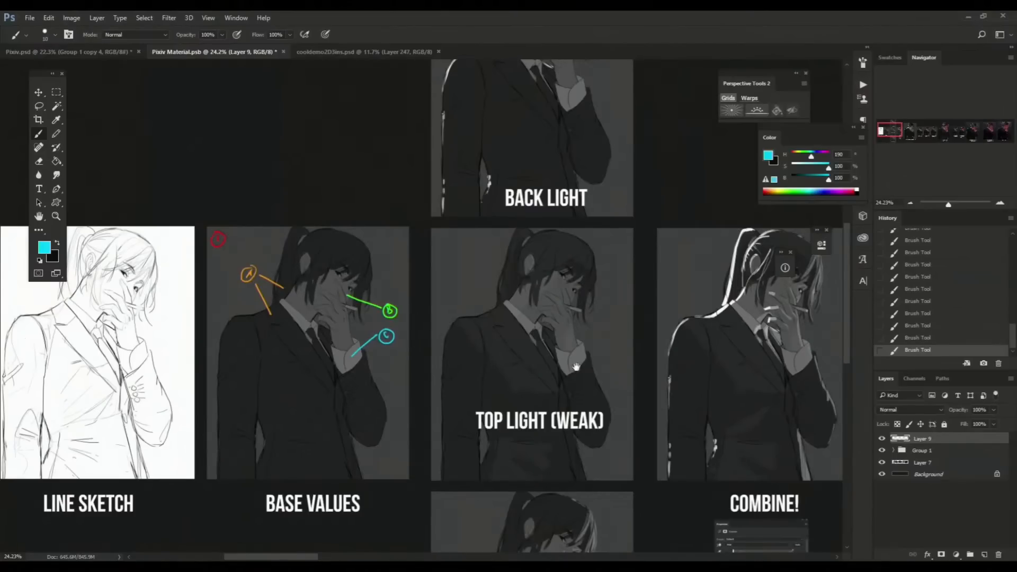
Step: Draw a magenta circled 1, hue 298, beside the Back Light image
{"action": "left_click_drag", "start_coordinate": [515, 306], "coordinate": [515, 274]}
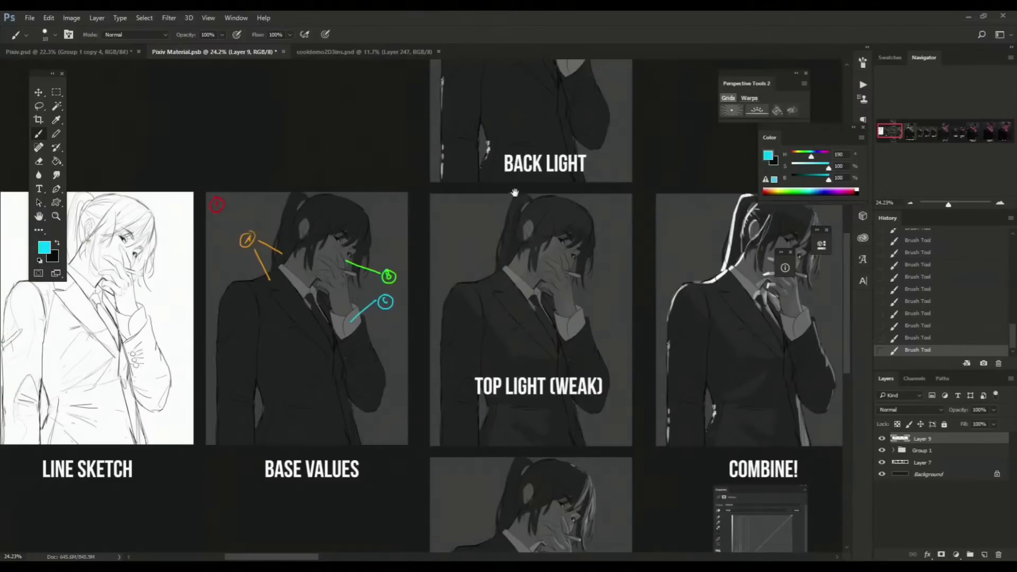
{"action": "left_click_drag", "start_coordinate": [515, 192], "coordinate": [568, 251]}
{"action": "left_click_drag", "start_coordinate": [812, 157], "coordinate": [822, 157]}
{"action": "left_click_drag", "start_coordinate": [629, 170], "coordinate": [663, 232]}
{"action": "key", "text": "ctrl+z"}
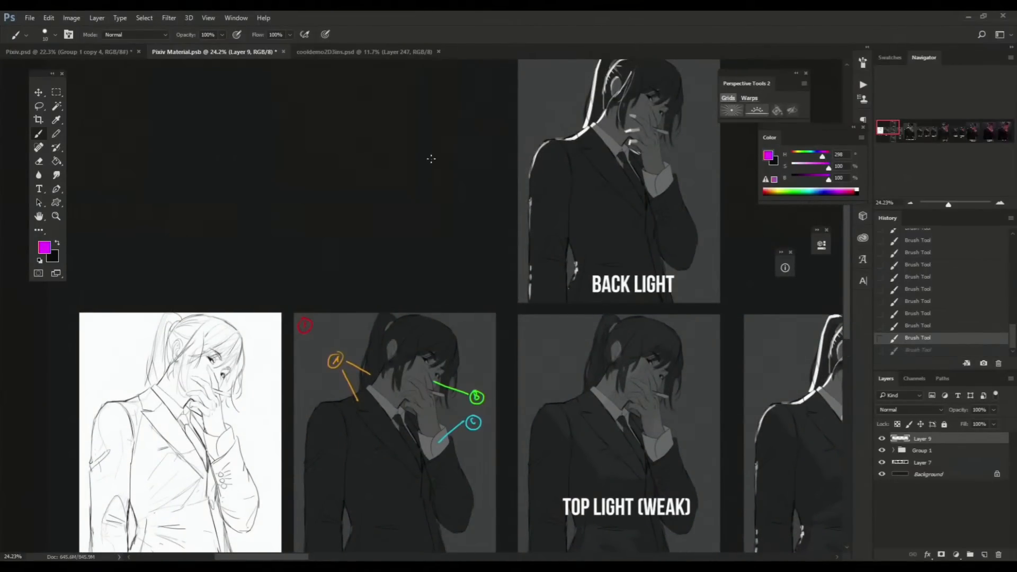
{"action": "mouse_move", "coordinate": [486, 139]}
{"action": "left_mouse_down"}
{"action": "mouse_move", "coordinate": [482, 162]}
{"action": "mouse_move", "coordinate": [480, 126]}
{"action": "left_mouse_up"}
Step: Label the Top Light (Weak) image with a magenta circled 2 and the Side Light image with a circled 3
{"action": "mouse_move", "coordinate": [513, 333]}
{"action": "left_mouse_down"}
{"action": "mouse_move", "coordinate": [512, 259]}
{"action": "mouse_move", "coordinate": [506, 281]}
{"action": "mouse_move", "coordinate": [499, 257]}
{"action": "left_mouse_up"}
{"action": "left_click_drag", "start_coordinate": [506, 457], "coordinate": [512, 303]}
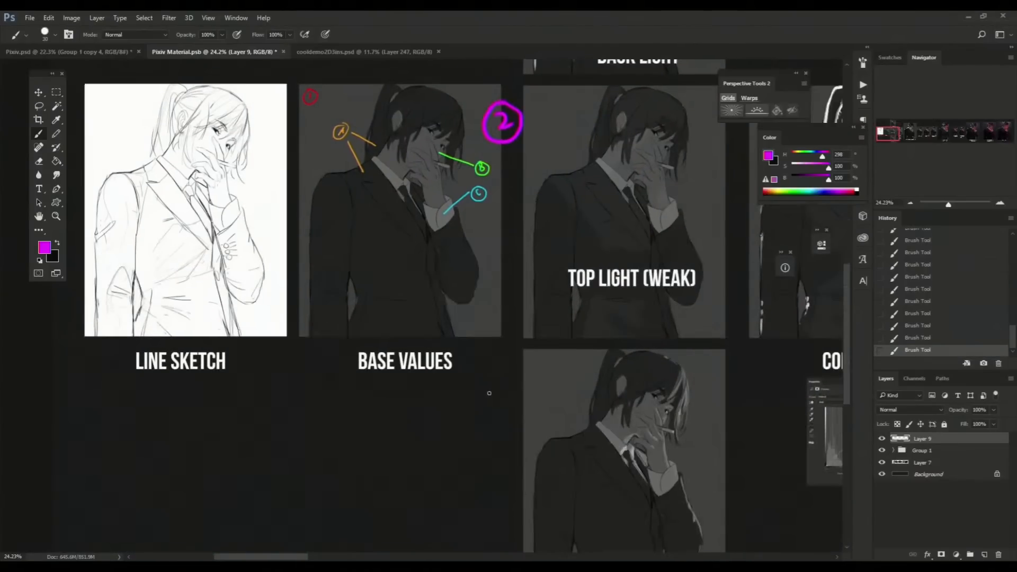
{"action": "mouse_move", "coordinate": [485, 390]}
{"action": "left_mouse_down"}
{"action": "mouse_move", "coordinate": [485, 406]}
{"action": "mouse_move", "coordinate": [484, 371]}
{"action": "left_mouse_up"}
{"action": "left_click_drag", "start_coordinate": [522, 324], "coordinate": [495, 338]}
{"action": "mouse_move", "coordinate": [570, 235]}
{"action": "left_mouse_down"}
{"action": "mouse_move", "coordinate": [591, 244]}
{"action": "mouse_move", "coordinate": [551, 260]}
{"action": "left_mouse_up"}
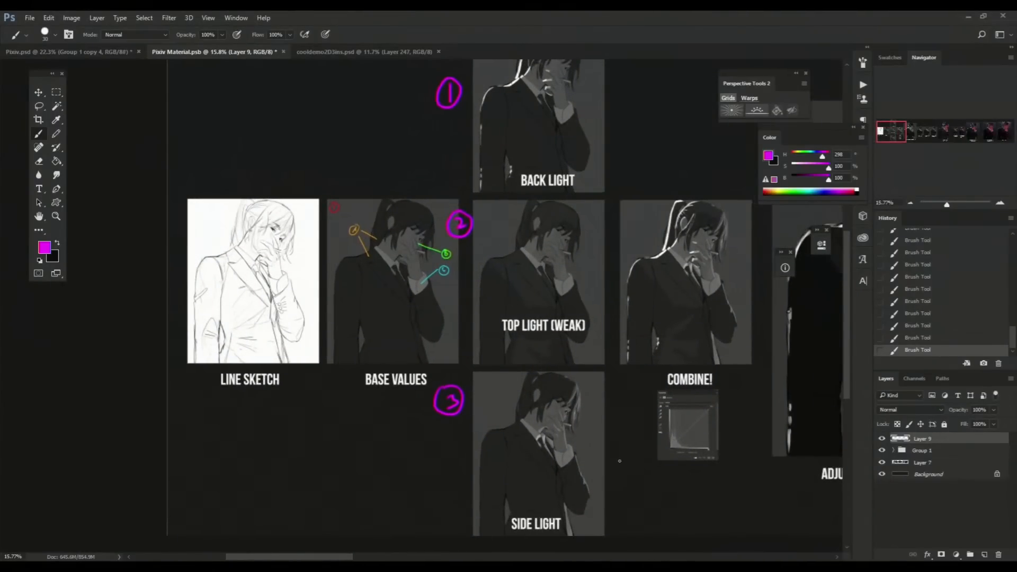
Step: Examine the white rim light on the Back Light figure's hair, ear, neck, shoulder, sleeve and fingers
{"action": "left_click_drag", "start_coordinate": [570, 216], "coordinate": [580, 309]}
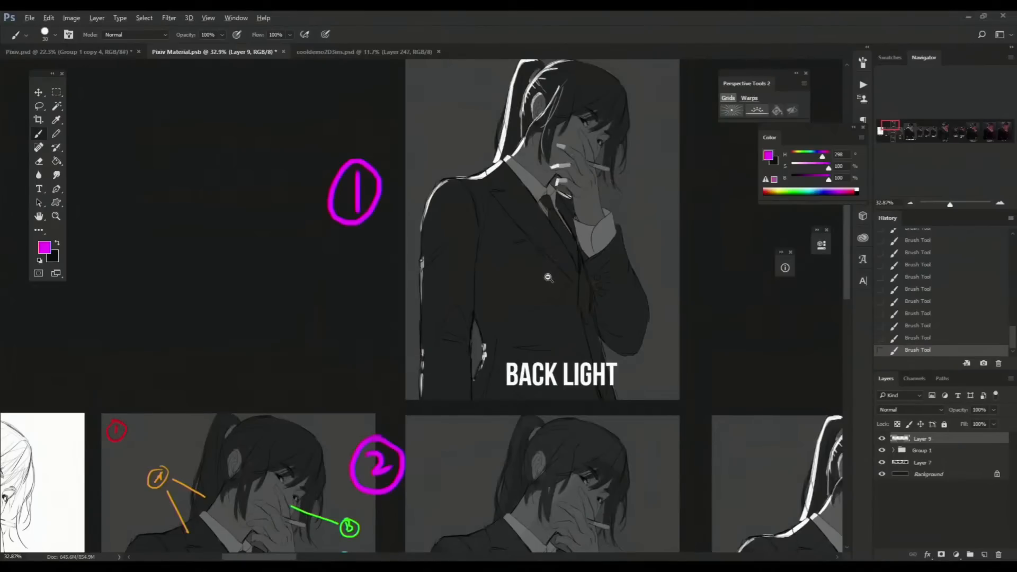
{"action": "left_click_drag", "start_coordinate": [549, 278], "coordinate": [523, 291]}
{"action": "left_click_drag", "start_coordinate": [501, 224], "coordinate": [540, 248]}
{"action": "left_click_drag", "start_coordinate": [540, 248], "coordinate": [495, 278]}
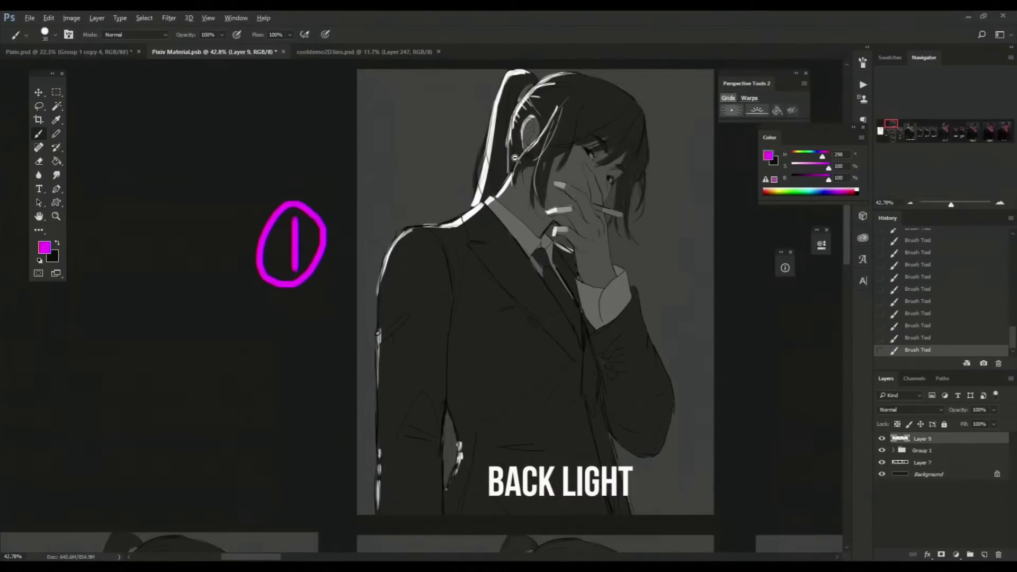
{"action": "left_click_drag", "start_coordinate": [460, 165], "coordinate": [455, 264]}
{"action": "left_click_drag", "start_coordinate": [429, 300], "coordinate": [590, 80]}
{"action": "left_click_drag", "start_coordinate": [387, 474], "coordinate": [374, 383]}
{"action": "left_click_drag", "start_coordinate": [534, 217], "coordinate": [411, 384]}
{"action": "left_click_drag", "start_coordinate": [560, 107], "coordinate": [516, 262]}
{"action": "left_click_drag", "start_coordinate": [463, 210], "coordinate": [493, 221]}
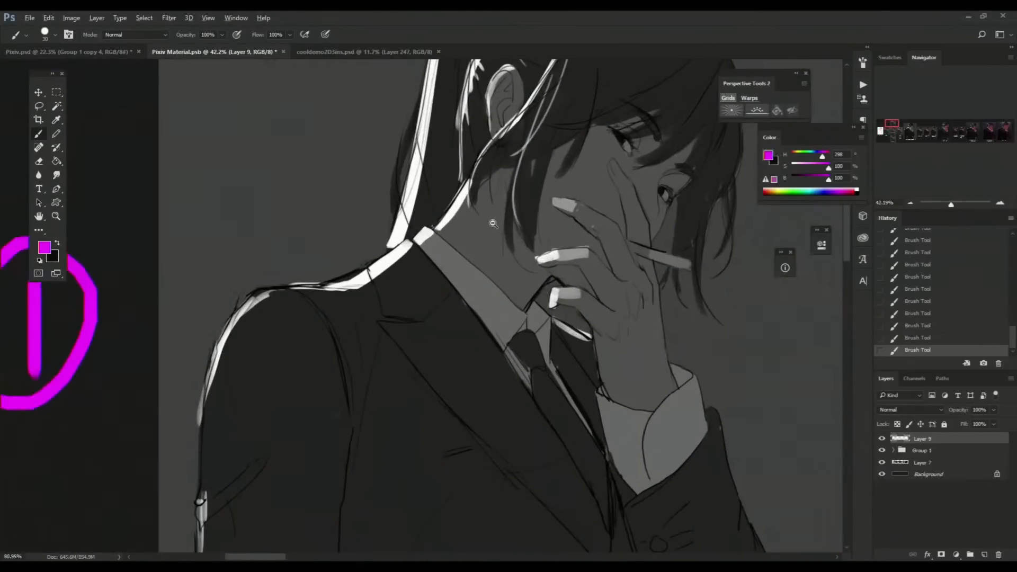
{"action": "left_click_drag", "start_coordinate": [483, 172], "coordinate": [488, 226]}
{"action": "left_click_drag", "start_coordinate": [466, 186], "coordinate": [497, 290]}
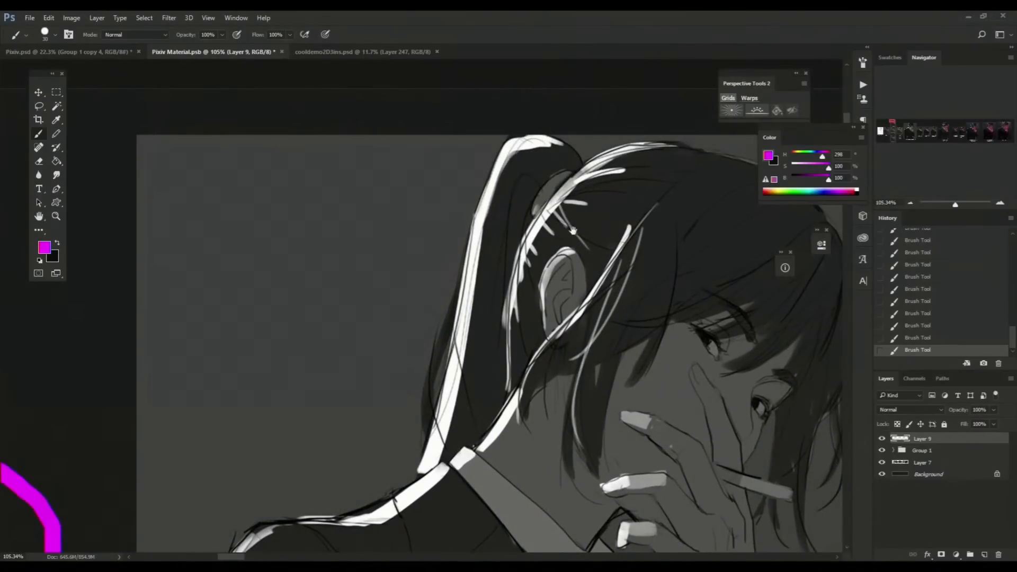
{"action": "left_click_drag", "start_coordinate": [641, 269], "coordinate": [588, 225]}
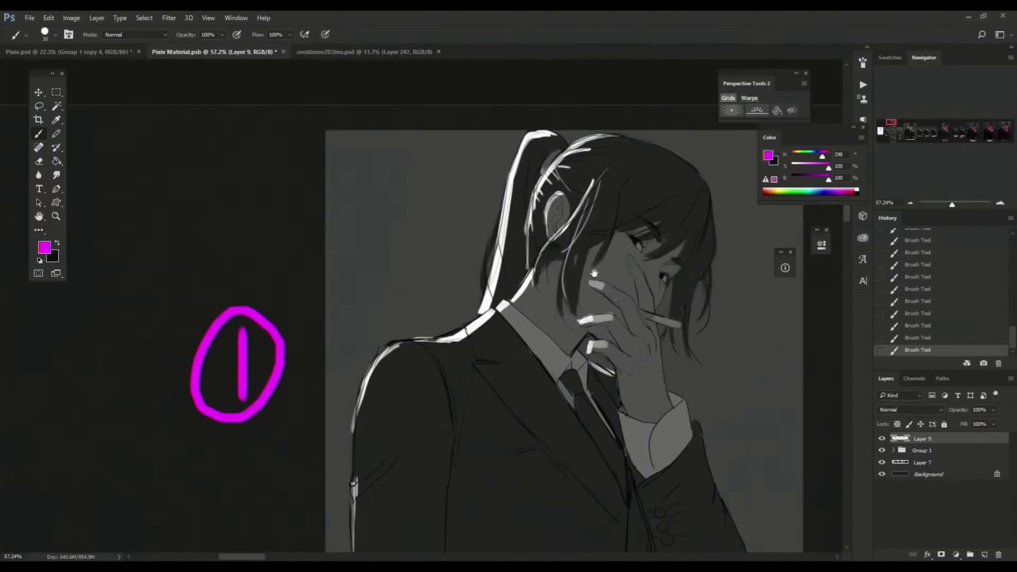
{"action": "mouse_move", "coordinate": [516, 390]}
{"action": "left_mouse_down"}
{"action": "mouse_move", "coordinate": [495, 332]}
{"action": "mouse_move", "coordinate": [495, 268]}
{"action": "left_mouse_up"}
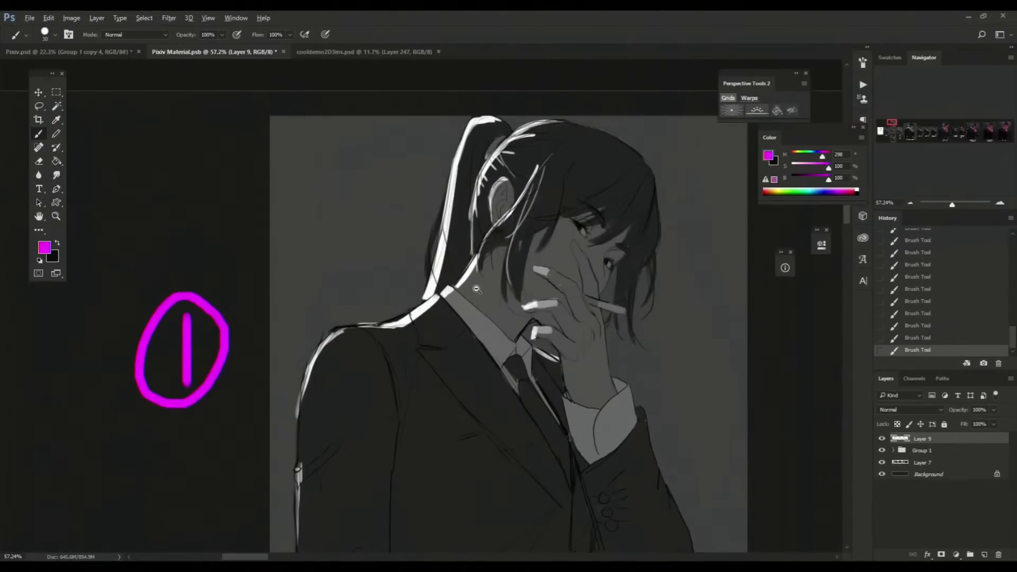
Step: Paint a white rim highlight along the wrist and the corner of the cuff on the Back Light figure, using a smaller brush and the sampled white
{"action": "left_click_drag", "start_coordinate": [477, 289], "coordinate": [501, 290]}
{"action": "left_click", "coordinate": [398, 316], "text": "alt"}
{"action": "left_click_drag", "start_coordinate": [628, 429], "coordinate": [575, 346]}
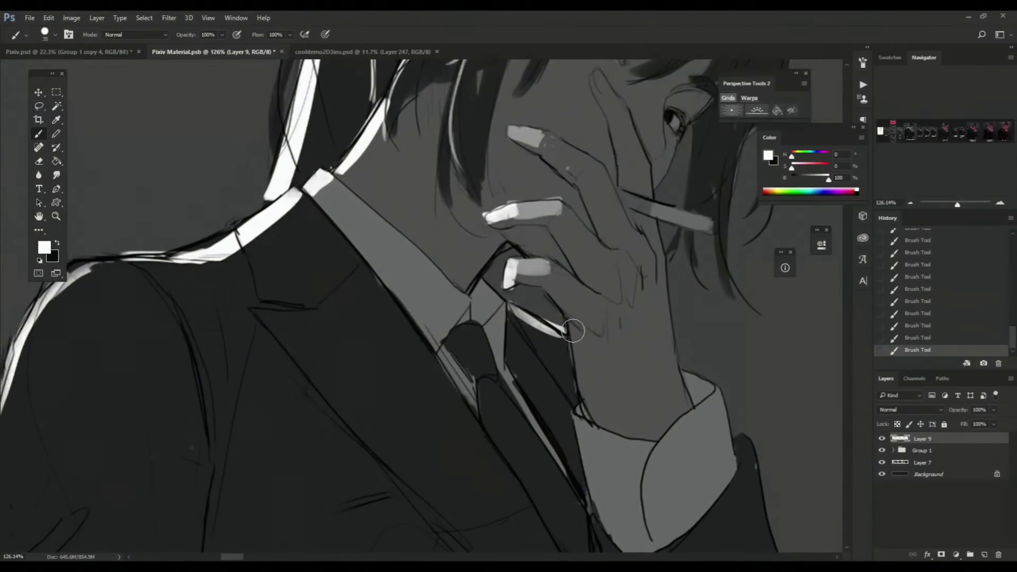
{"action": "key", "text": "bracketleft"}
{"action": "key", "text": "bracketleft"}
{"action": "key", "text": "bracketleft"}
{"action": "key", "text": "bracketleft"}
{"action": "key", "text": "bracketleft"}
{"action": "mouse_move", "coordinate": [569, 325]}
{"action": "left_mouse_down"}
{"action": "mouse_move", "coordinate": [580, 386]}
{"action": "mouse_move", "coordinate": [576, 334]}
{"action": "left_mouse_up"}
{"action": "left_click", "coordinate": [580, 411]}
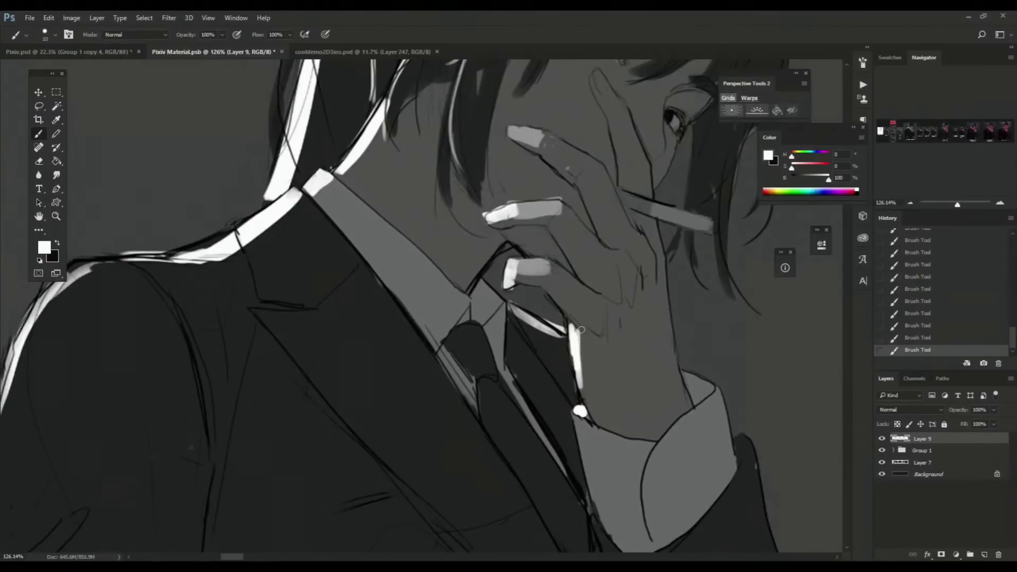
{"action": "left_click_drag", "start_coordinate": [575, 330], "coordinate": [574, 325]}
Step: Try a white light-direction arrow from behind the neck toward the collar on the Back Light figure, and undo the test strokes
{"action": "left_click_drag", "start_coordinate": [136, 97], "coordinate": [379, 282]}
{"action": "key", "text": "ctrl+z"}
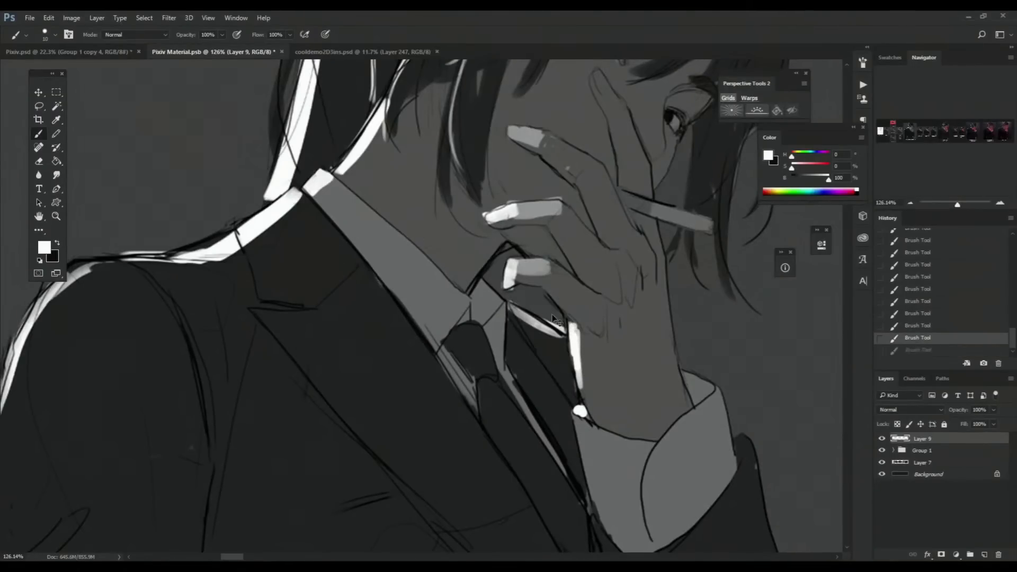
{"action": "mouse_move", "coordinate": [151, 103]}
{"action": "left_mouse_down"}
{"action": "mouse_move", "coordinate": [414, 286]}
{"action": "mouse_move", "coordinate": [444, 259]}
{"action": "left_mouse_up"}
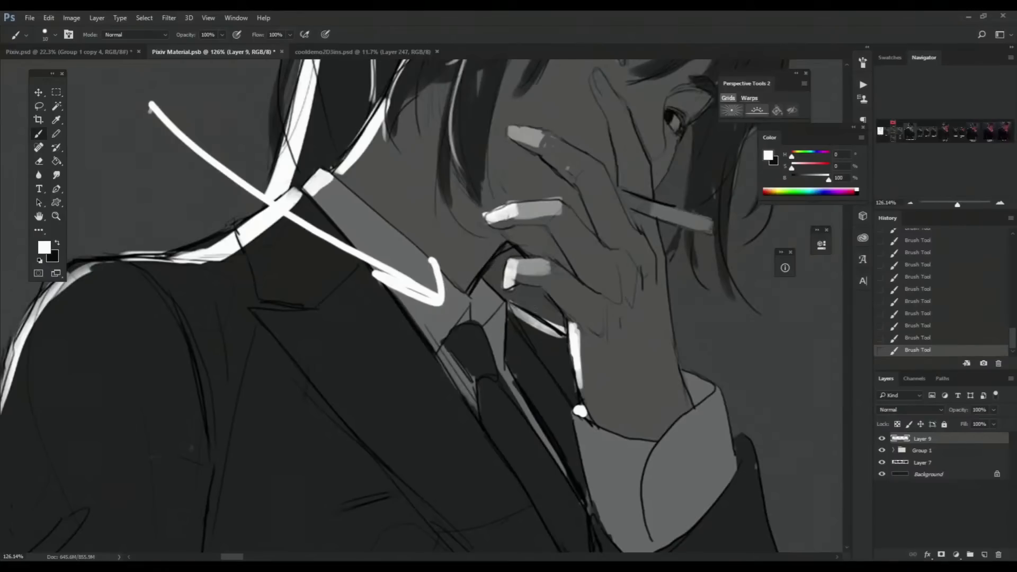
{"action": "key", "text": "ctrl+z"}
{"action": "mouse_move", "coordinate": [586, 453]}
{"action": "left_mouse_down"}
{"action": "mouse_move", "coordinate": [540, 318]}
{"action": "mouse_move", "coordinate": [542, 332]}
{"action": "left_mouse_up"}
{"action": "key", "text": "ctrl+z"}
Step: Compare the whole Back Light figure with the Top Light (Weak) figure and its base values
{"action": "left_click_drag", "start_coordinate": [616, 348], "coordinate": [611, 357]}
{"action": "mouse_move", "coordinate": [586, 301]}
{"action": "left_mouse_down"}
{"action": "mouse_move", "coordinate": [491, 383]}
{"action": "mouse_move", "coordinate": [529, 350]}
{"action": "left_mouse_up"}
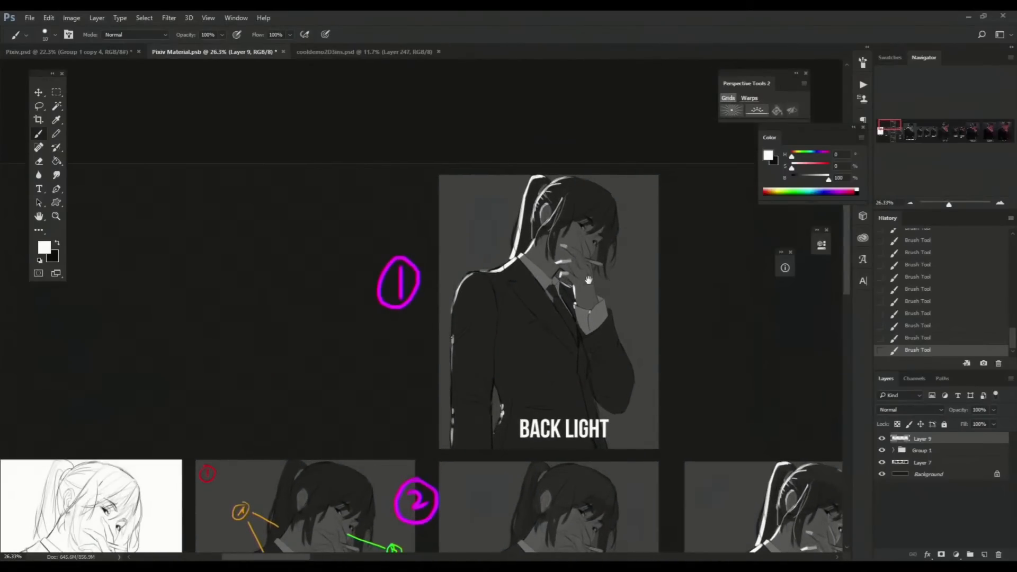
{"action": "left_click_drag", "start_coordinate": [577, 272], "coordinate": [596, 256]}
{"action": "left_click_drag", "start_coordinate": [574, 391], "coordinate": [570, 360]}
{"action": "left_click_drag", "start_coordinate": [556, 185], "coordinate": [565, 218]}
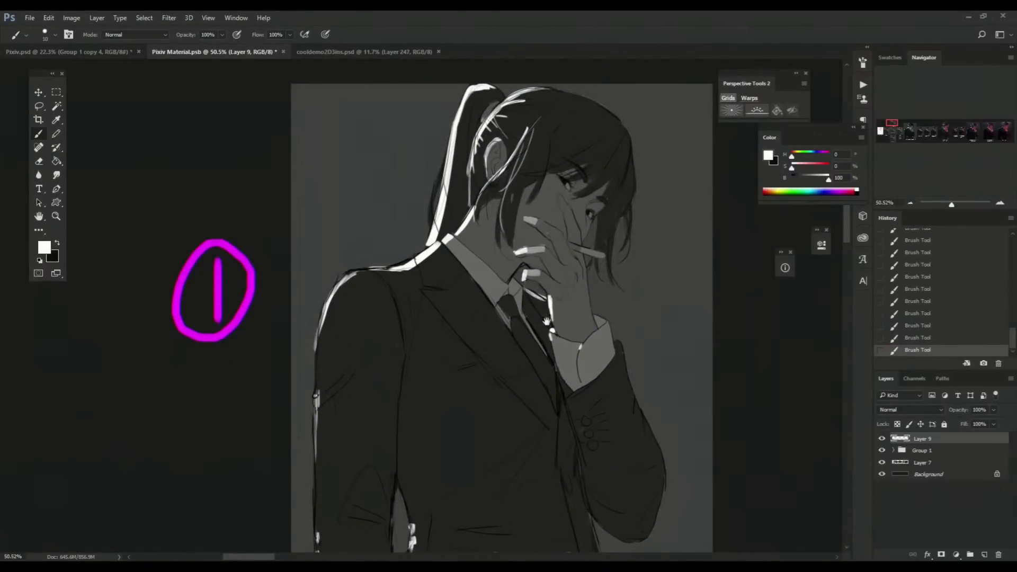
{"action": "left_click_drag", "start_coordinate": [582, 255], "coordinate": [574, 264]}
{"action": "left_click_drag", "start_coordinate": [549, 442], "coordinate": [561, 275]}
{"action": "left_click_drag", "start_coordinate": [545, 407], "coordinate": [541, 223]}
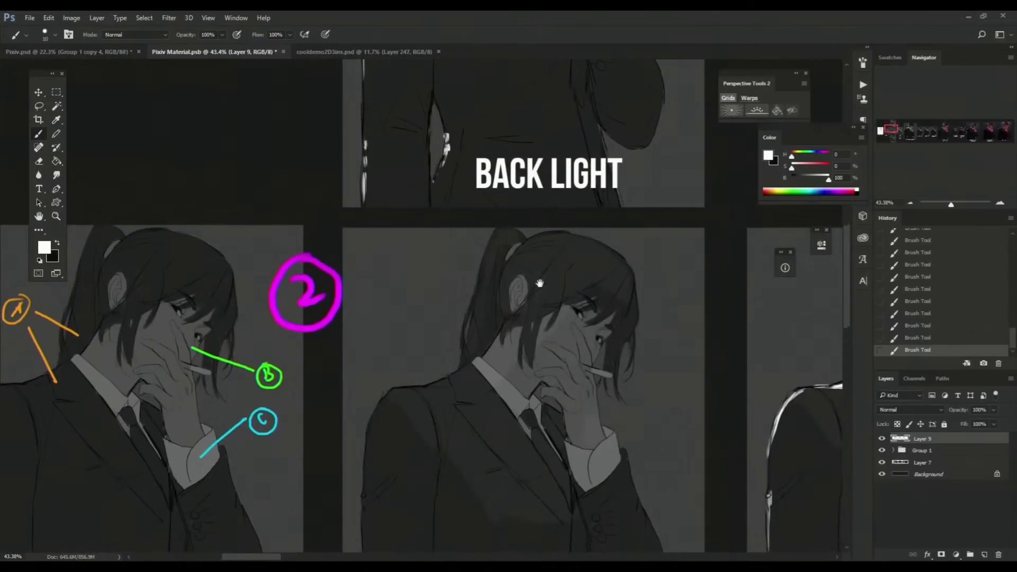
{"action": "left_click_drag", "start_coordinate": [538, 284], "coordinate": [535, 221]}
{"action": "left_click_drag", "start_coordinate": [547, 302], "coordinate": [562, 251]}
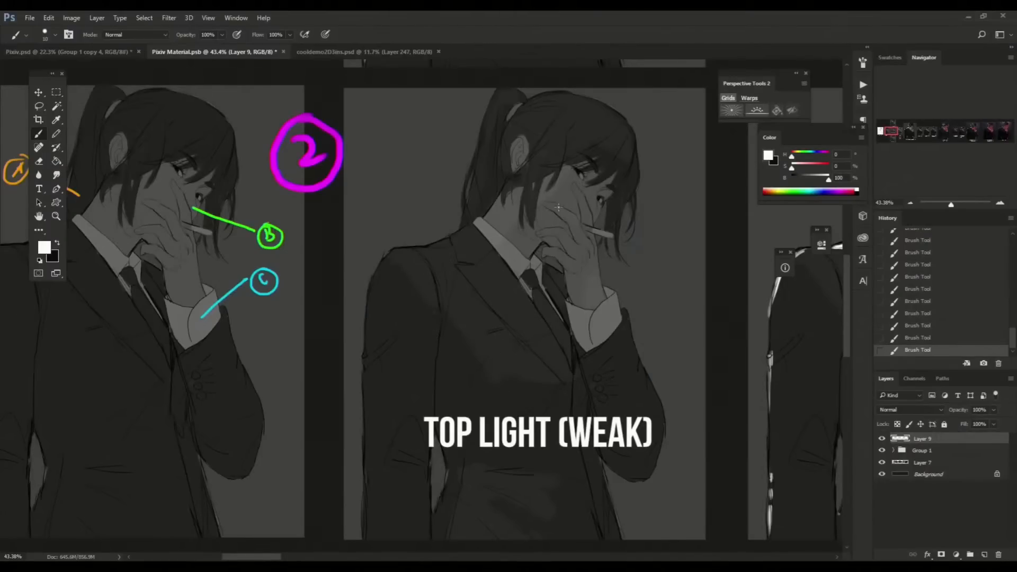
Step: Circle the top of the Top Light (Weak) figure's hair in light blue, hue 206 and saturation 56, replacing the white test ellipse
{"action": "mouse_move", "coordinate": [565, 107]}
{"action": "left_mouse_down"}
{"action": "mouse_move", "coordinate": [604, 128]}
{"action": "mouse_move", "coordinate": [565, 183]}
{"action": "left_mouse_up"}
{"action": "mouse_move", "coordinate": [594, 169]}
{"action": "left_mouse_down"}
{"action": "mouse_move", "coordinate": [525, 141]}
{"action": "mouse_move", "coordinate": [539, 156]}
{"action": "left_mouse_up"}
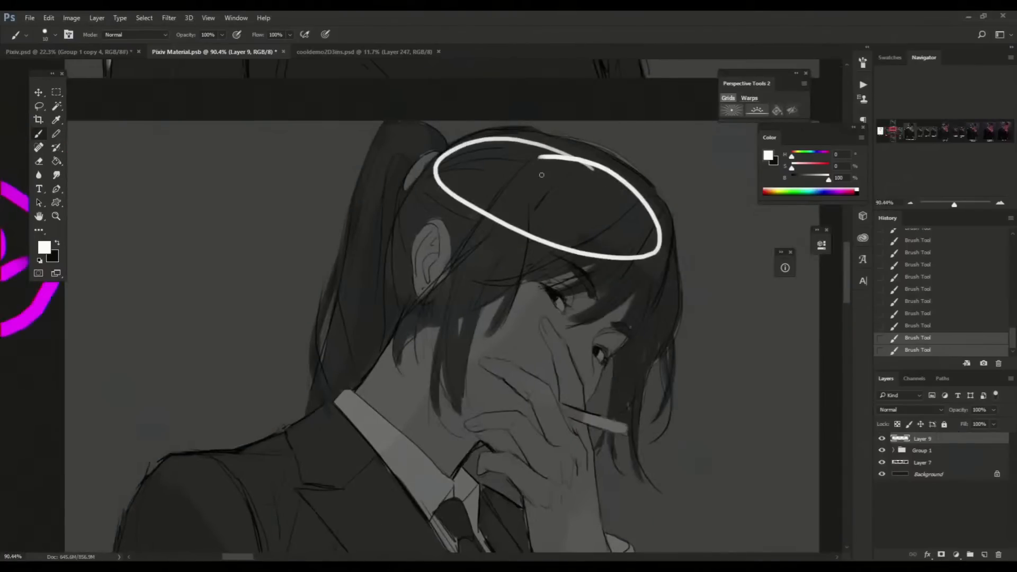
{"action": "key", "text": "ctrl+z"}
{"action": "left_click_drag", "start_coordinate": [791, 167], "coordinate": [813, 156]}
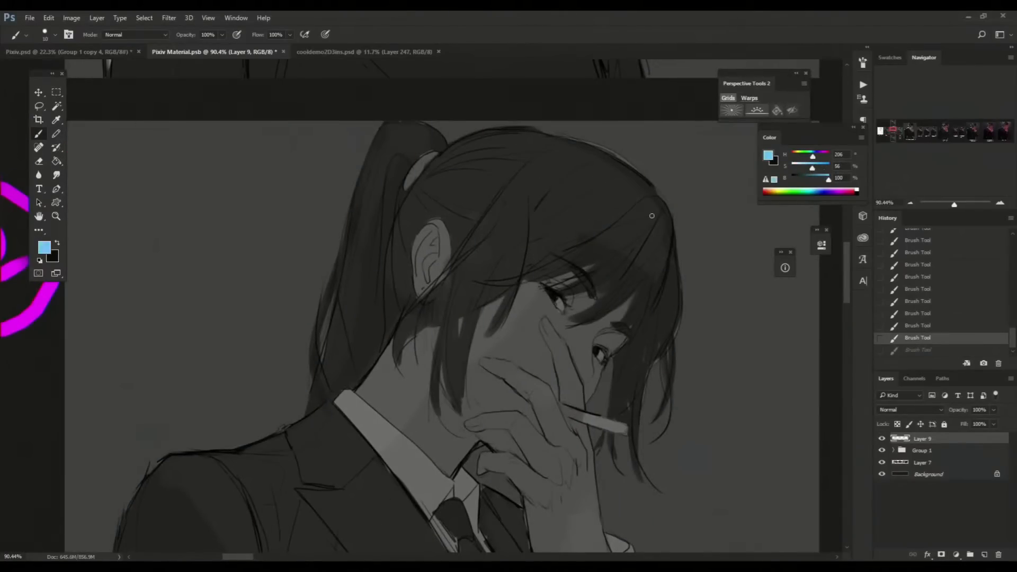
{"action": "left_click_drag", "start_coordinate": [649, 206], "coordinate": [556, 151]}
Step: Outline the lit shoulder, chest and lower jacket areas of the Top Light (Weak) figure in light blue
{"action": "mouse_move", "coordinate": [483, 399]}
{"action": "left_mouse_down"}
{"action": "mouse_move", "coordinate": [563, 204]}
{"action": "mouse_move", "coordinate": [577, 193]}
{"action": "left_mouse_up"}
{"action": "mouse_move", "coordinate": [437, 213]}
{"action": "left_mouse_down"}
{"action": "mouse_move", "coordinate": [460, 523]}
{"action": "mouse_move", "coordinate": [504, 320]}
{"action": "mouse_move", "coordinate": [444, 255]}
{"action": "mouse_move", "coordinate": [313, 248]}
{"action": "mouse_move", "coordinate": [453, 278]}
{"action": "left_mouse_up"}
{"action": "key", "text": "ctrl+z"}
{"action": "mouse_move", "coordinate": [533, 346]}
{"action": "left_mouse_down"}
{"action": "mouse_move", "coordinate": [481, 345]}
{"action": "mouse_move", "coordinate": [494, 352]}
{"action": "left_mouse_up"}
{"action": "mouse_move", "coordinate": [685, 385]}
{"action": "left_mouse_down"}
{"action": "mouse_move", "coordinate": [581, 279]}
{"action": "mouse_move", "coordinate": [593, 321]}
{"action": "mouse_move", "coordinate": [575, 339]}
{"action": "left_mouse_up"}
{"action": "left_click_drag", "start_coordinate": [563, 399], "coordinate": [570, 309]}
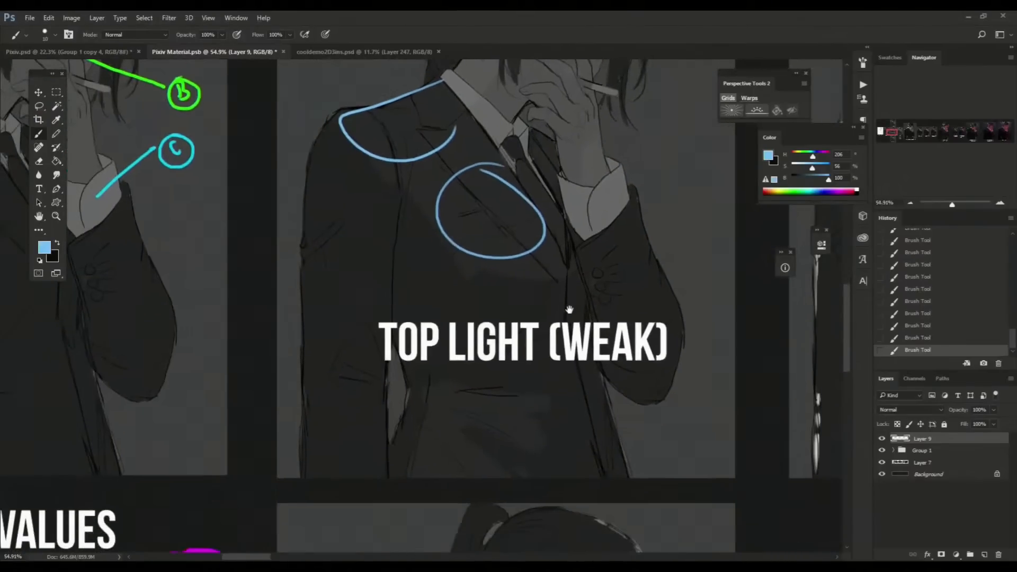
{"action": "mouse_move", "coordinate": [445, 380]}
{"action": "left_mouse_down"}
{"action": "mouse_move", "coordinate": [435, 408]}
{"action": "mouse_move", "coordinate": [587, 436]}
{"action": "mouse_move", "coordinate": [497, 383]}
{"action": "left_mouse_up"}
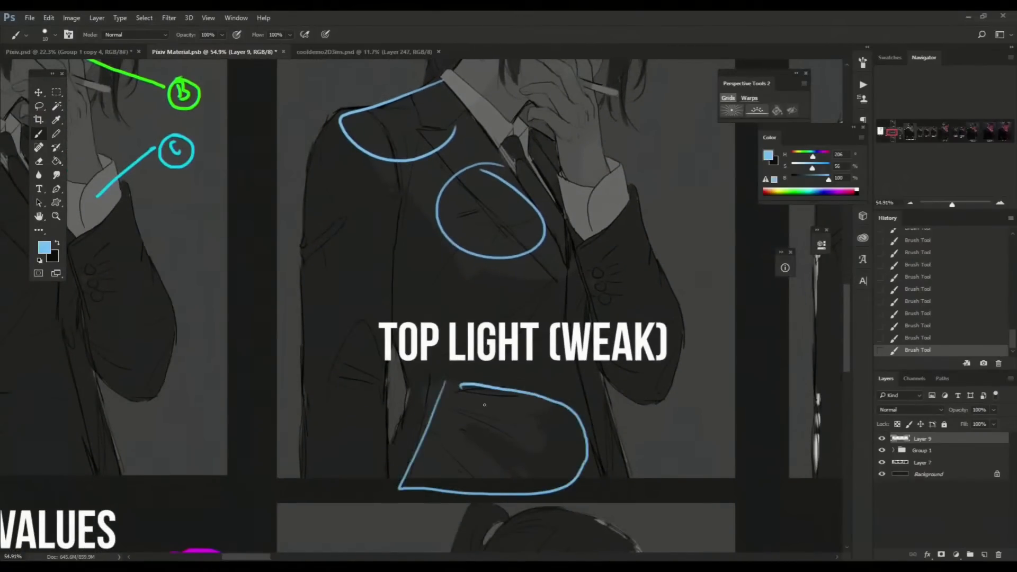
Step: Mark the lit neck, cheek and ear areas of the Top Light (Weak) figure in light blue
{"action": "left_click_drag", "start_coordinate": [453, 291], "coordinate": [405, 373]}
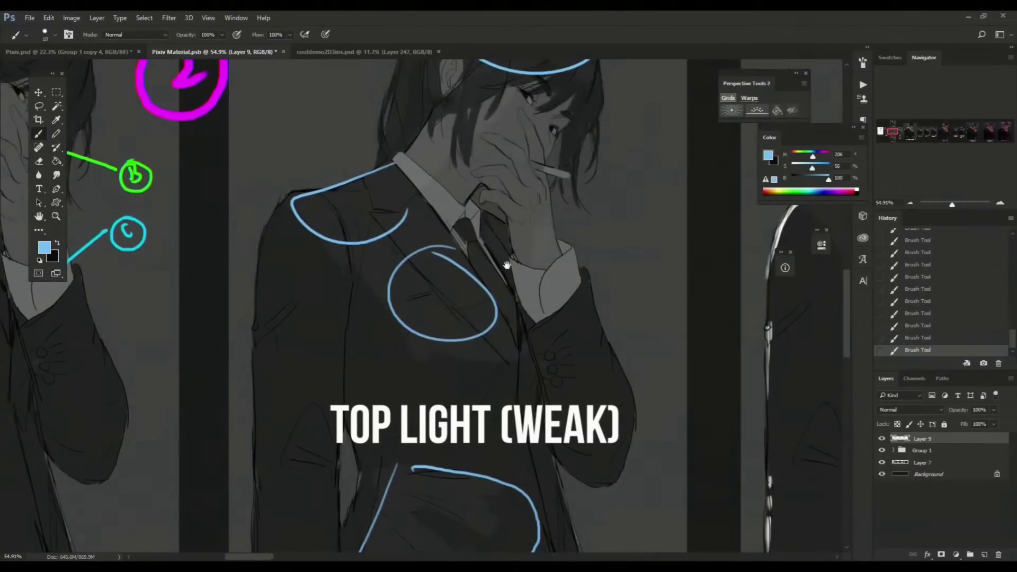
{"action": "left_click_drag", "start_coordinate": [469, 244], "coordinate": [450, 372]}
{"action": "mouse_move", "coordinate": [420, 252]}
{"action": "left_mouse_down"}
{"action": "mouse_move", "coordinate": [393, 275]}
{"action": "mouse_move", "coordinate": [434, 266]}
{"action": "left_mouse_up"}
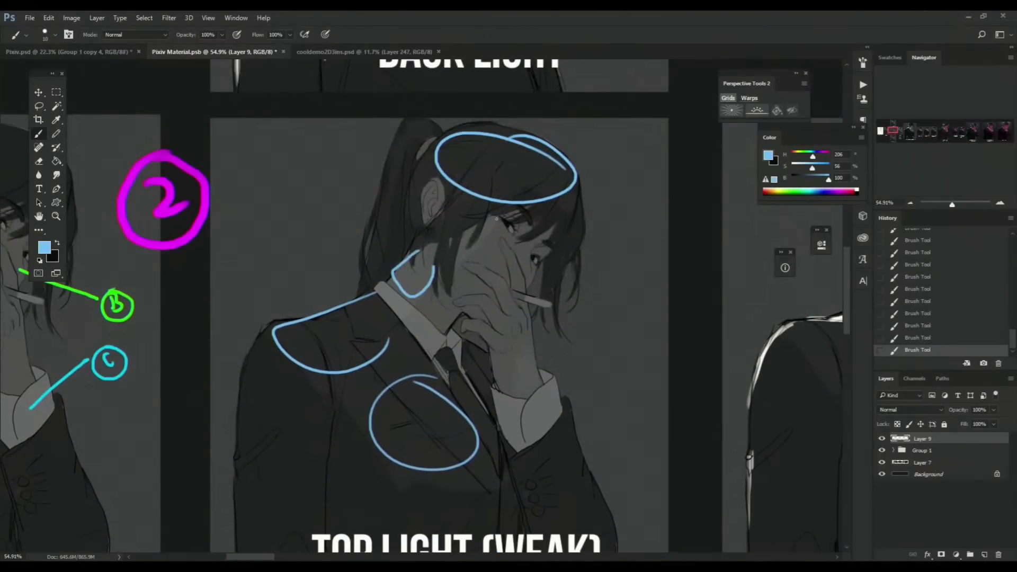
{"action": "left_click_drag", "start_coordinate": [496, 223], "coordinate": [456, 227]}
{"action": "mouse_move", "coordinate": [435, 171]}
{"action": "left_mouse_down"}
{"action": "mouse_move", "coordinate": [444, 206]}
{"action": "mouse_move", "coordinate": [438, 181]}
{"action": "left_mouse_up"}
{"action": "left_click_drag", "start_coordinate": [483, 186], "coordinate": [448, 189]}
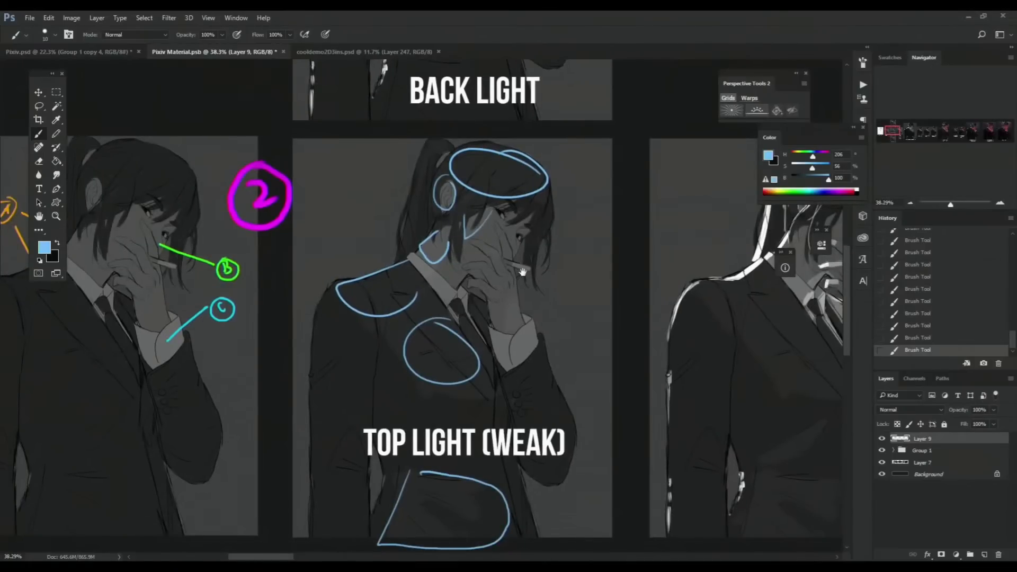
{"action": "left_click_drag", "start_coordinate": [466, 252], "coordinate": [472, 239]}
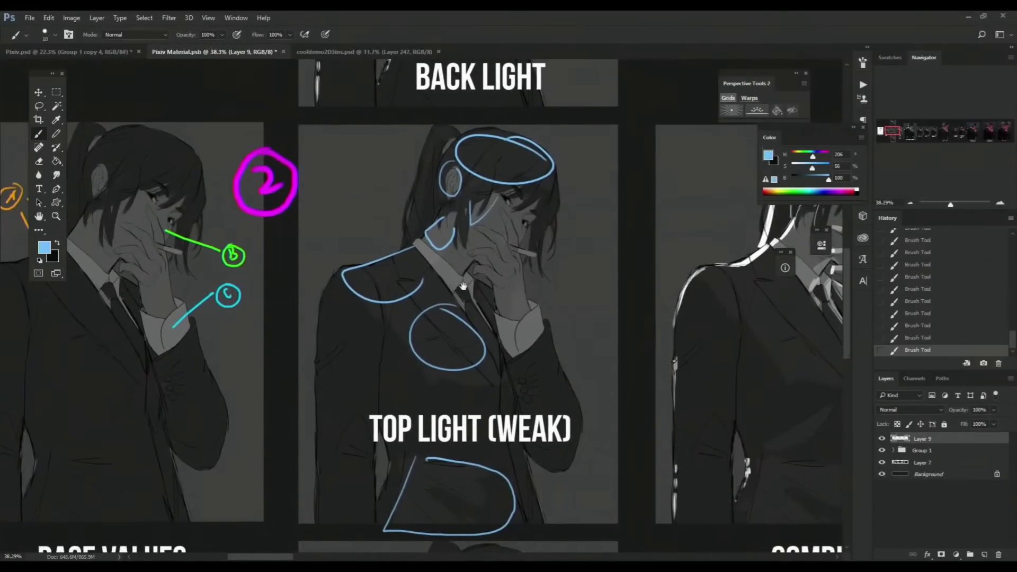
Step: Lasso the light blue outlines over the Top Light (Weak) figure, delete them and deselect
{"action": "key", "text": "l"}
{"action": "mouse_move", "coordinate": [571, 158]}
{"action": "left_mouse_down"}
{"action": "mouse_move", "coordinate": [380, 158]}
{"action": "mouse_move", "coordinate": [335, 409]}
{"action": "mouse_move", "coordinate": [369, 530]}
{"action": "mouse_move", "coordinate": [486, 521]}
{"action": "mouse_move", "coordinate": [568, 463]}
{"action": "mouse_move", "coordinate": [560, 417]}
{"action": "mouse_move", "coordinate": [418, 440]}
{"action": "mouse_move", "coordinate": [471, 548]}
{"action": "mouse_move", "coordinate": [521, 499]}
{"action": "mouse_move", "coordinate": [518, 456]}
{"action": "left_mouse_up"}
{"action": "key", "text": "Delete"}
{"action": "key", "text": "Delete"}
{"action": "key", "text": "ctrl+d"}
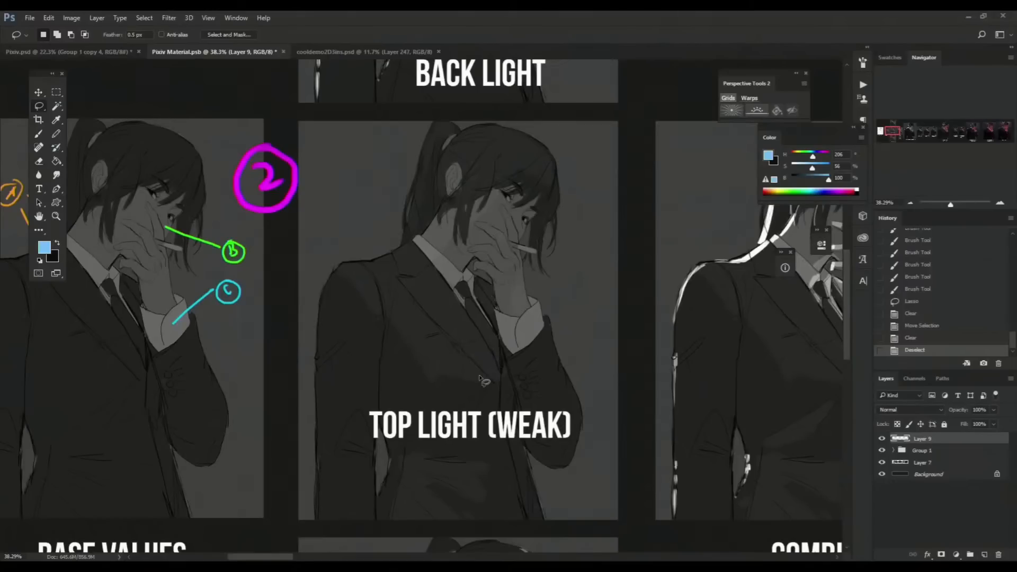
Step: Try a light blue arrow pointing upward on the Top Light (Weak) figure's sleeve, and undo it
{"action": "left_click_drag", "start_coordinate": [493, 351], "coordinate": [539, 299]}
{"action": "key", "text": "b"}
{"action": "mouse_move", "coordinate": [368, 454]}
{"action": "left_mouse_down"}
{"action": "mouse_move", "coordinate": [360, 426]}
{"action": "mouse_move", "coordinate": [380, 404]}
{"action": "left_mouse_up"}
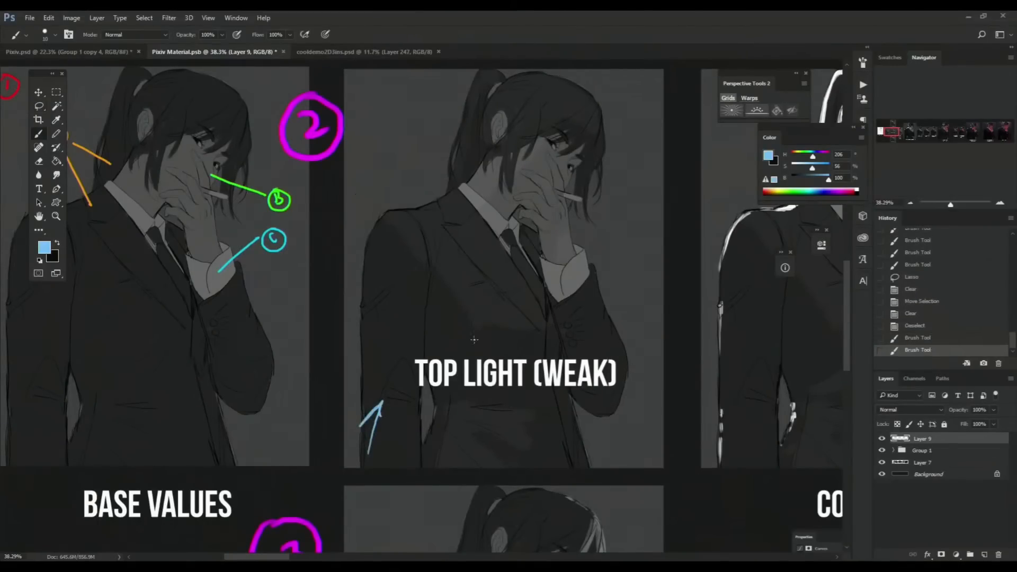
{"action": "key", "text": "ctrl+z"}
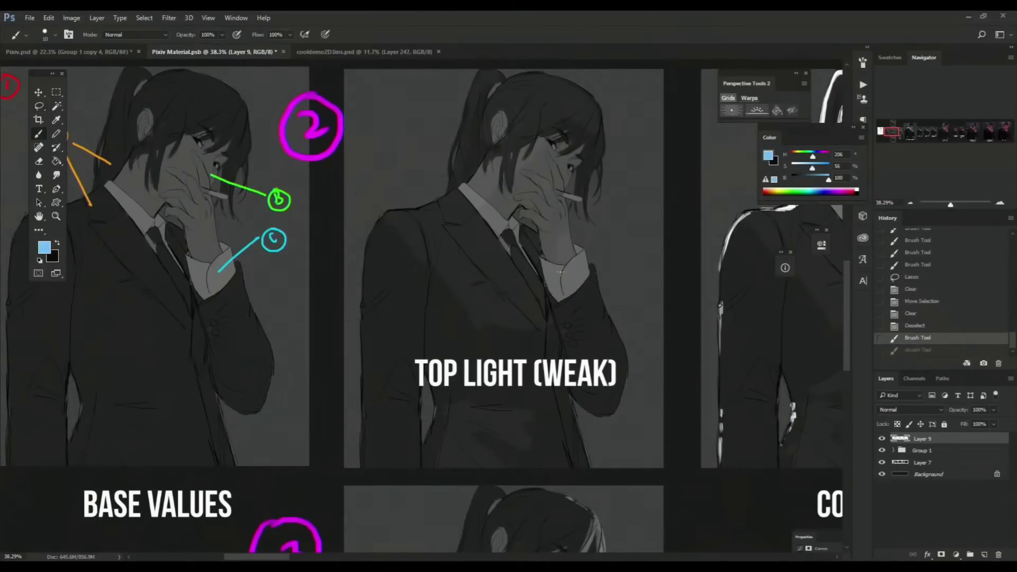
Step: Compare the soft shading on the Top Light (Weak) figure with the flat areas of the Base Values figure
{"action": "left_click_drag", "start_coordinate": [519, 225], "coordinate": [505, 304]}
{"action": "scroll", "coordinate": [530, 255], "scroll_direction": "up", "scroll_amount": 3}
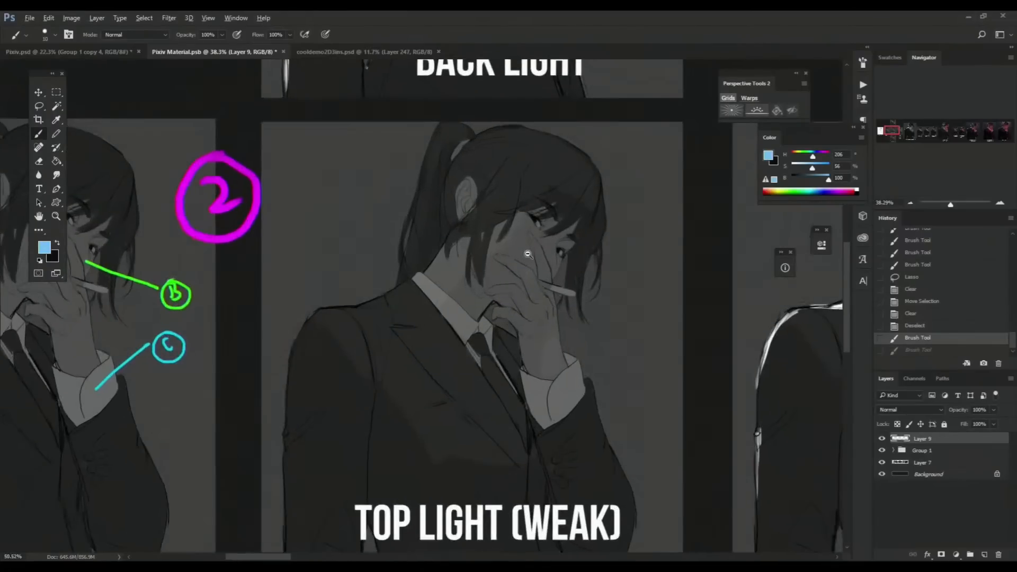
{"action": "left_click_drag", "start_coordinate": [500, 394], "coordinate": [506, 328]}
{"action": "left_click_drag", "start_coordinate": [530, 245], "coordinate": [493, 304]}
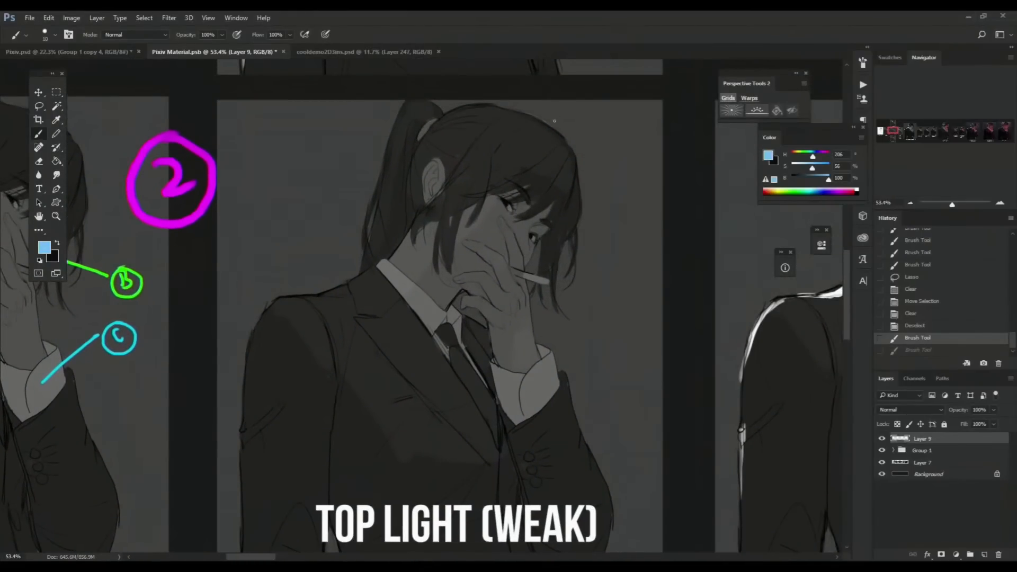
{"action": "left_click_drag", "start_coordinate": [488, 159], "coordinate": [542, 212]}
{"action": "left_click_drag", "start_coordinate": [442, 300], "coordinate": [598, 250]}
{"action": "mouse_move", "coordinate": [425, 365]}
{"action": "left_mouse_down"}
{"action": "mouse_move", "coordinate": [436, 355]}
{"action": "mouse_move", "coordinate": [435, 367]}
{"action": "left_mouse_up"}
{"action": "left_click_drag", "start_coordinate": [400, 338], "coordinate": [400, 348]}
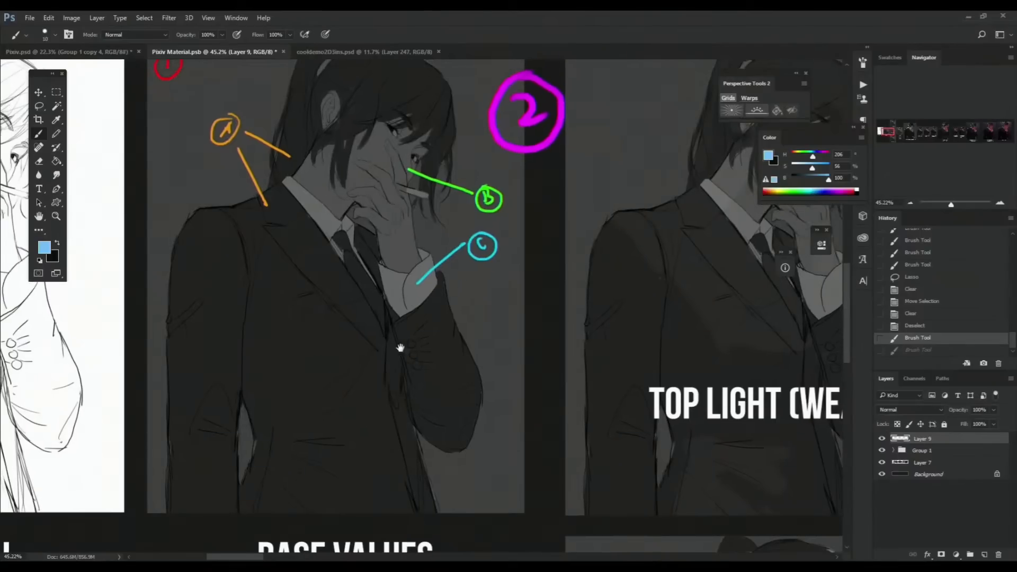
{"action": "left_click_drag", "start_coordinate": [558, 295], "coordinate": [352, 367]}
{"action": "left_click_drag", "start_coordinate": [485, 330], "coordinate": [381, 333]}
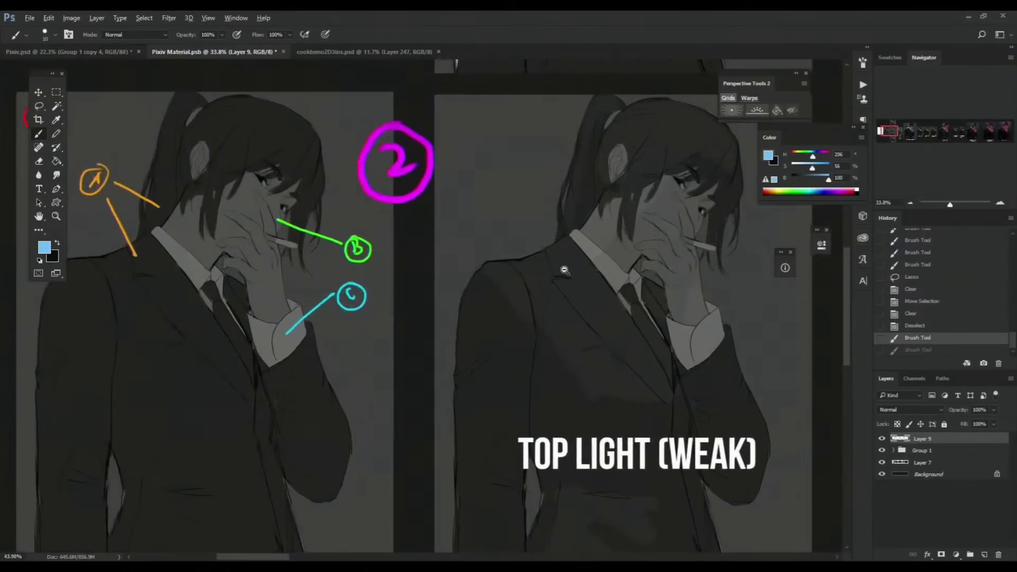
Step: Outline the Top Light (Weak) figure's lit chest and shoulder, neck, side of the head and fingers in light blue
{"action": "scroll", "coordinate": [557, 253], "scroll_direction": "up", "scroll_amount": 4}
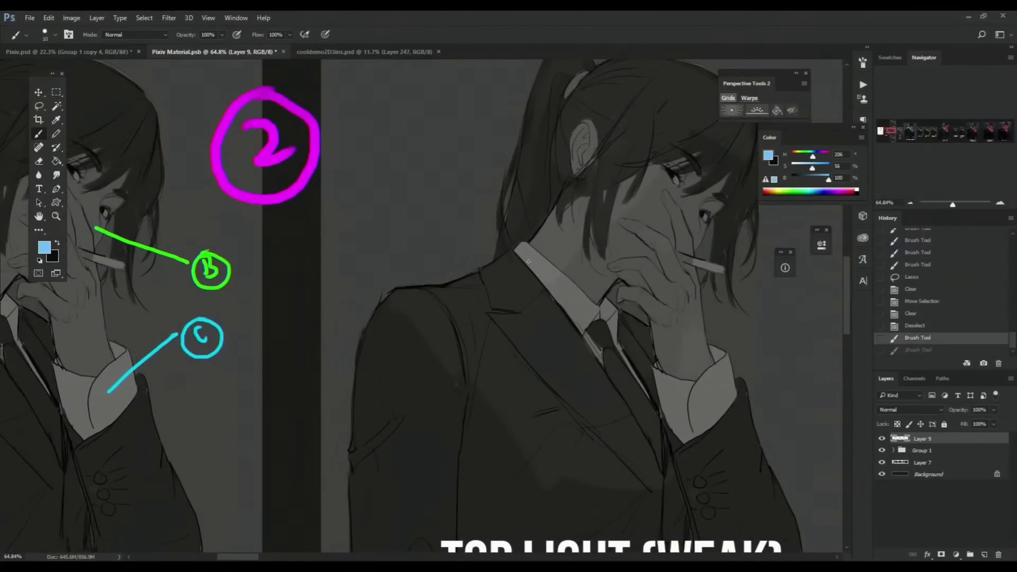
{"action": "mouse_move", "coordinate": [517, 253]}
{"action": "left_mouse_down"}
{"action": "mouse_move", "coordinate": [408, 297]}
{"action": "mouse_move", "coordinate": [489, 416]}
{"action": "mouse_move", "coordinate": [585, 473]}
{"action": "mouse_move", "coordinate": [659, 377]}
{"action": "left_mouse_up"}
{"action": "mouse_move", "coordinate": [612, 215]}
{"action": "left_mouse_down"}
{"action": "mouse_move", "coordinate": [530, 246]}
{"action": "mouse_move", "coordinate": [553, 204]}
{"action": "left_mouse_up"}
{"action": "mouse_move", "coordinate": [596, 232]}
{"action": "left_mouse_down"}
{"action": "mouse_move", "coordinate": [597, 220]}
{"action": "mouse_move", "coordinate": [571, 219]}
{"action": "left_mouse_up"}
{"action": "left_click_drag", "start_coordinate": [683, 275], "coordinate": [637, 245]}
{"action": "left_click_drag", "start_coordinate": [574, 226], "coordinate": [561, 238]}
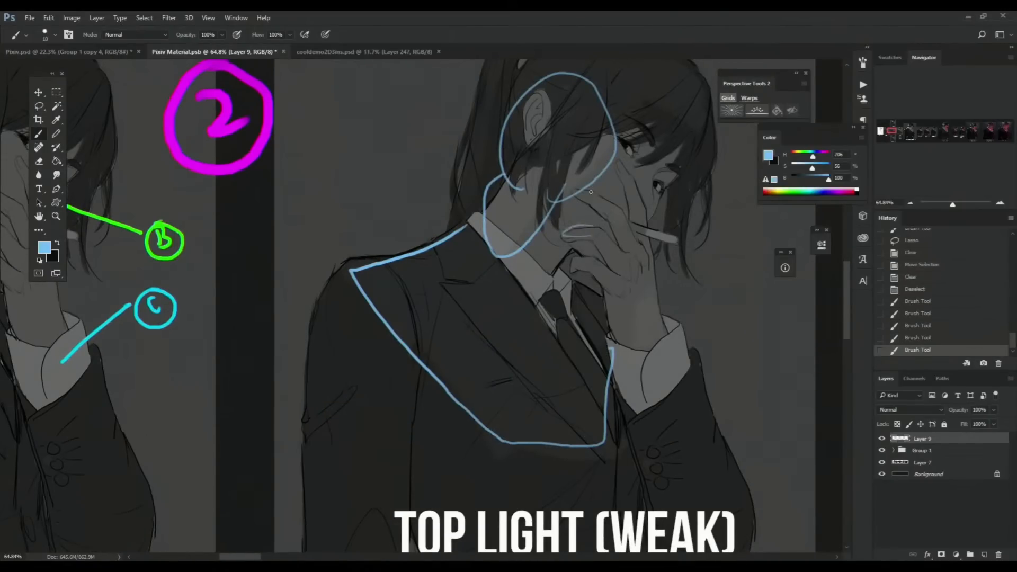
Step: Outline the Top Light (Weak) figure's lit cheek, remaining fingers and lower jacket front in light blue
{"action": "left_click_drag", "start_coordinate": [577, 190], "coordinate": [605, 204]}
{"action": "left_click_drag", "start_coordinate": [629, 174], "coordinate": [645, 203]}
{"action": "left_click_drag", "start_coordinate": [642, 262], "coordinate": [627, 168]}
{"action": "left_click_drag", "start_coordinate": [597, 331], "coordinate": [616, 219]}
{"action": "mouse_move", "coordinate": [485, 378]}
{"action": "left_mouse_down"}
{"action": "mouse_move", "coordinate": [435, 465]}
{"action": "mouse_move", "coordinate": [559, 388]}
{"action": "mouse_move", "coordinate": [468, 373]}
{"action": "left_mouse_up"}
{"action": "left_click_drag", "start_coordinate": [561, 344], "coordinate": [516, 345]}
{"action": "left_click_drag", "start_coordinate": [588, 284], "coordinate": [550, 358]}
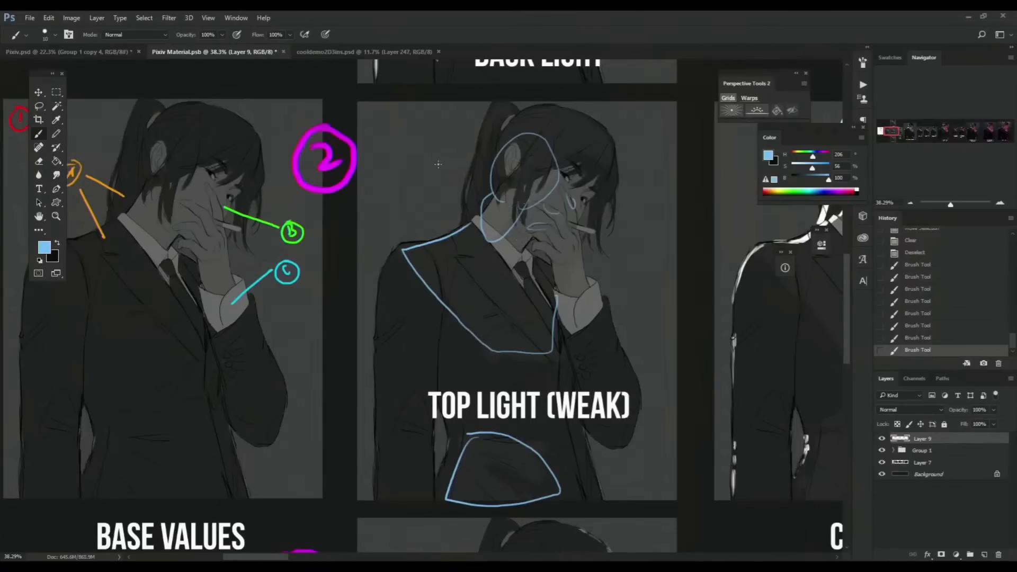
Step: Select the area around all light blue outlines on the Top Light (Weak) figure, delete them and deselect
{"action": "key", "text": "m"}
{"action": "left_click_drag", "start_coordinate": [404, 118], "coordinate": [623, 509]}
{"action": "key", "text": "Delete"}
{"action": "left_click_drag", "start_coordinate": [559, 429], "coordinate": [540, 183]}
{"action": "key", "text": "ctrl+d"}
{"action": "left_click_drag", "start_coordinate": [499, 391], "coordinate": [518, 261]}
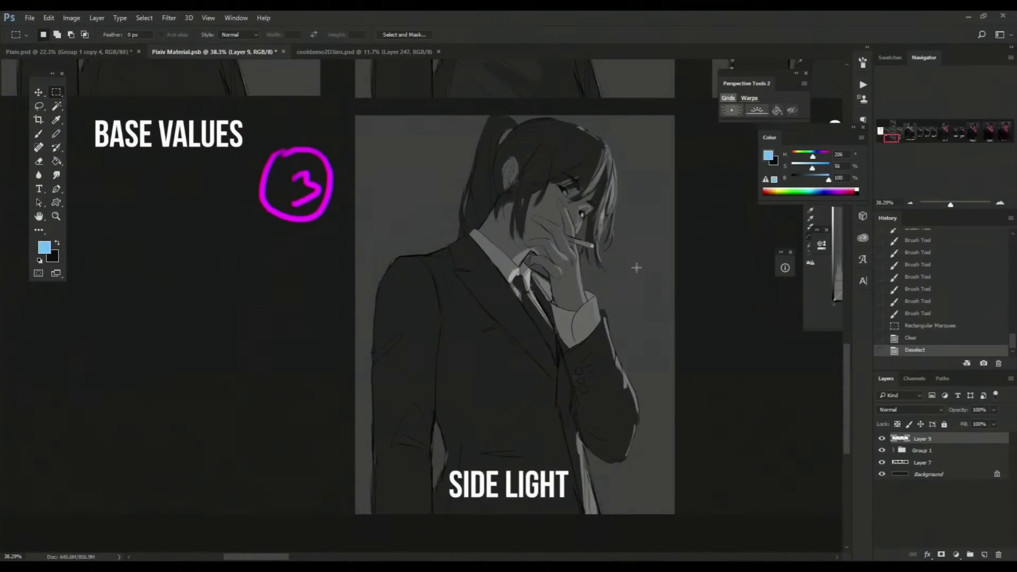
Step: Draw a light blue arrow beside the Side Light figure's face, pointing toward the hair
{"action": "key", "text": "b"}
{"action": "mouse_move", "coordinate": [626, 239]}
{"action": "left_mouse_down"}
{"action": "mouse_move", "coordinate": [659, 239]}
{"action": "mouse_move", "coordinate": [628, 229]}
{"action": "mouse_move", "coordinate": [599, 280]}
{"action": "mouse_move", "coordinate": [613, 289]}
{"action": "mouse_move", "coordinate": [634, 277]}
{"action": "mouse_move", "coordinate": [634, 297]}
{"action": "left_mouse_up"}
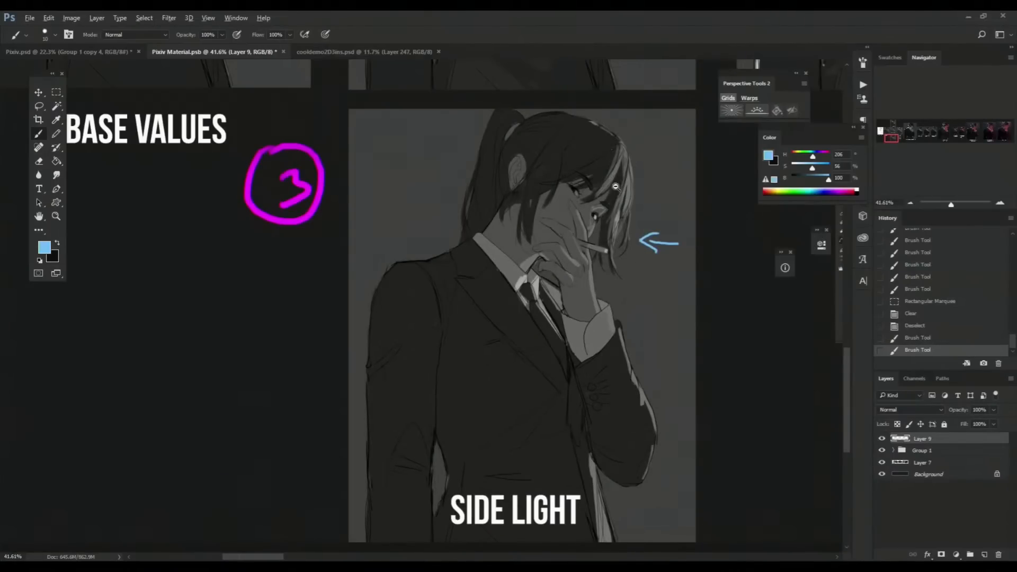
{"action": "left_click_drag", "start_coordinate": [613, 186], "coordinate": [590, 297]}
{"action": "left_click_drag", "start_coordinate": [610, 296], "coordinate": [528, 318]}
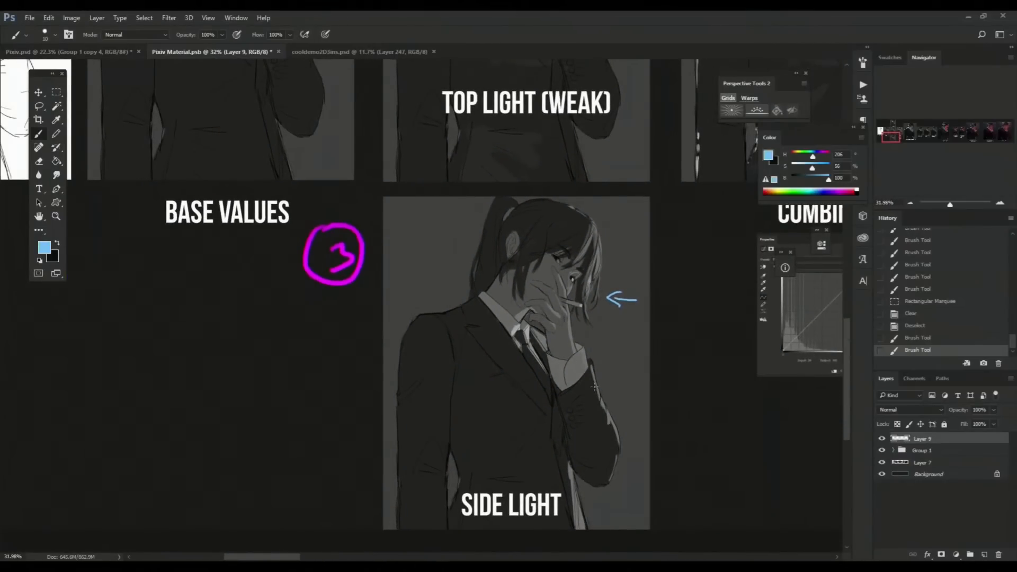
Step: Write two question marks below the circled 3 with a larger brush, using the circle's magenta
{"action": "mouse_move", "coordinate": [318, 306]}
{"action": "left_mouse_down"}
{"action": "mouse_move", "coordinate": [304, 318]}
{"action": "mouse_move", "coordinate": [342, 328]}
{"action": "left_mouse_up"}
{"action": "key", "text": "ctrl+z"}
{"action": "left_click", "coordinate": [336, 281], "text": "alt"}
{"action": "key", "text": "bracketright"}
{"action": "key", "text": "bracketright"}
{"action": "key", "text": "bracketright"}
{"action": "key", "text": "bracketright"}
{"action": "left_click", "coordinate": [331, 350]}
{"action": "left_click", "coordinate": [347, 344]}
{"action": "left_click_drag", "start_coordinate": [590, 274], "coordinate": [599, 273]}
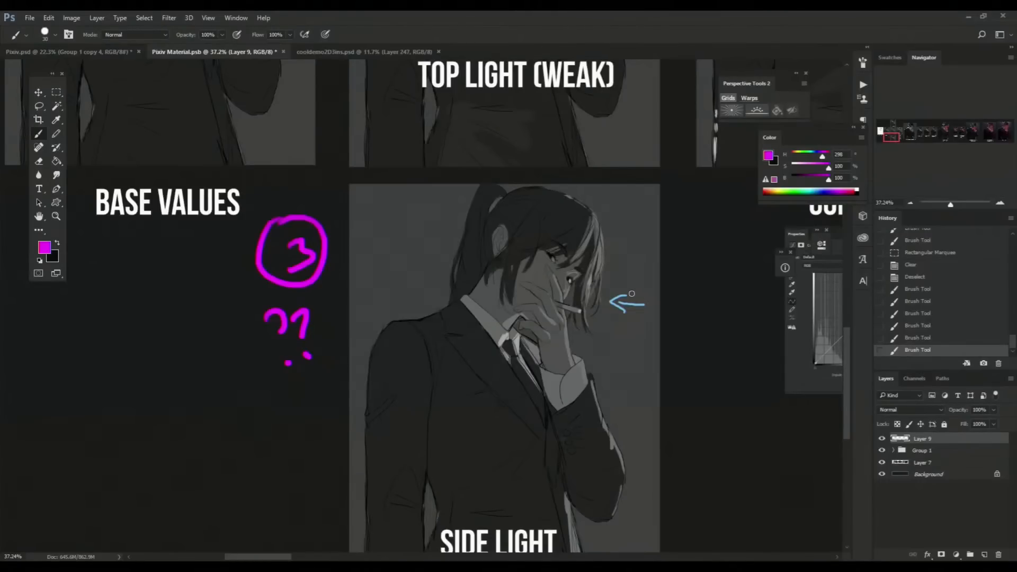
Step: Delete the magenta question marks and the light blue arrow beside the Side Light figure, then deselect
{"action": "scroll", "coordinate": [563, 316], "scroll_direction": "up", "scroll_amount": 2}
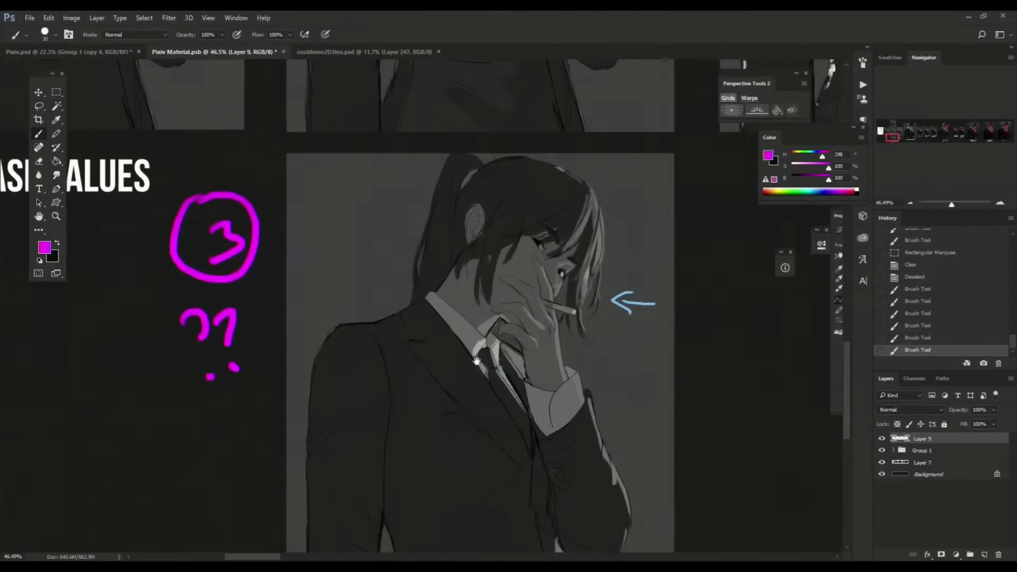
{"action": "key", "text": "m"}
{"action": "left_click_drag", "start_coordinate": [168, 297], "coordinate": [257, 420]}
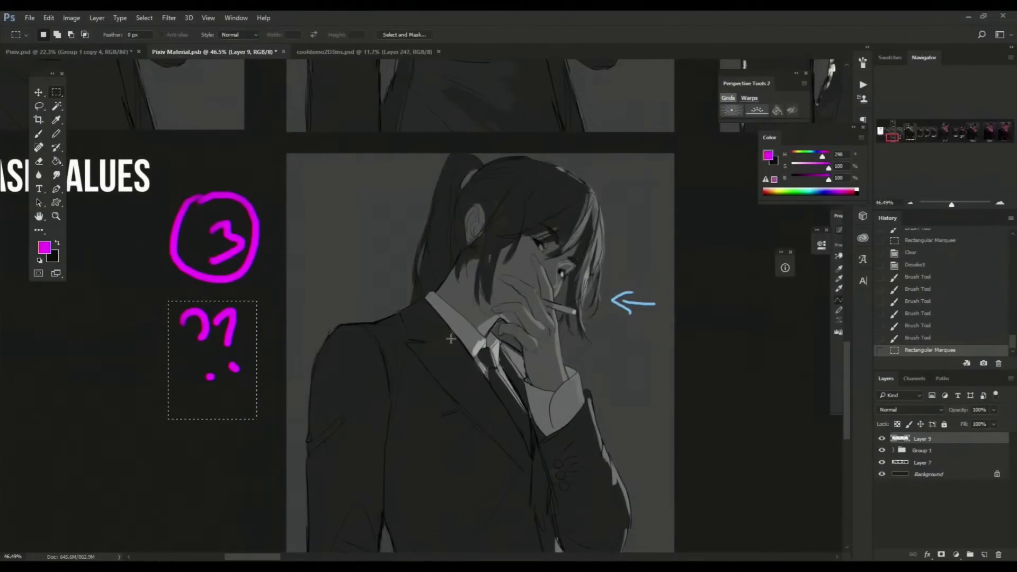
{"action": "key", "text": "Delete"}
{"action": "left_click_drag", "start_coordinate": [591, 271], "coordinate": [676, 348]}
{"action": "key", "text": "Delete"}
{"action": "key", "text": "ctrl+d"}
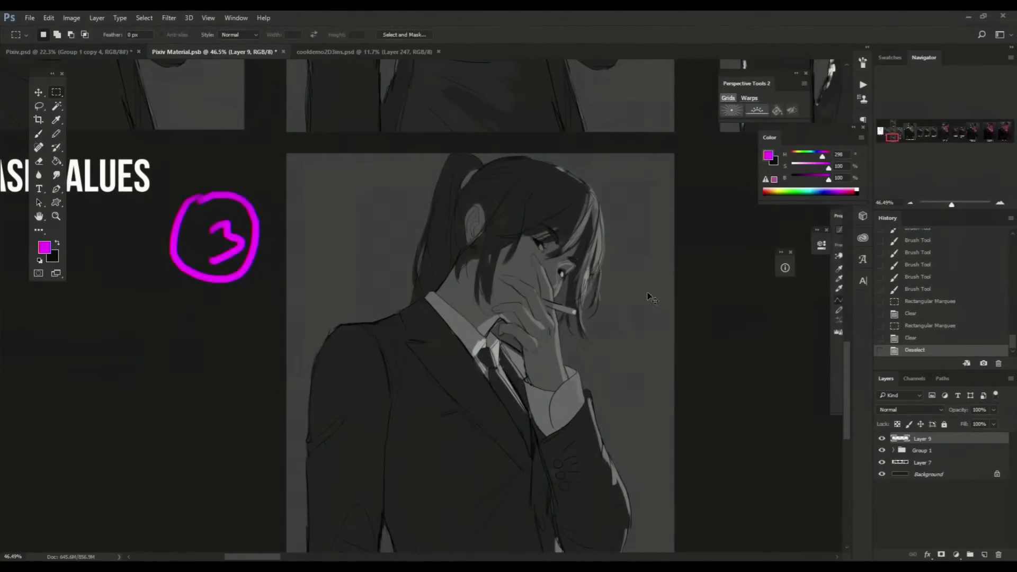
Step: Outline the Side Light figure's lit hair, face, hand and collar in turquoise, with an arrow pointing toward the hair
{"action": "scroll", "coordinate": [577, 257], "scroll_direction": "up", "scroll_amount": 3}
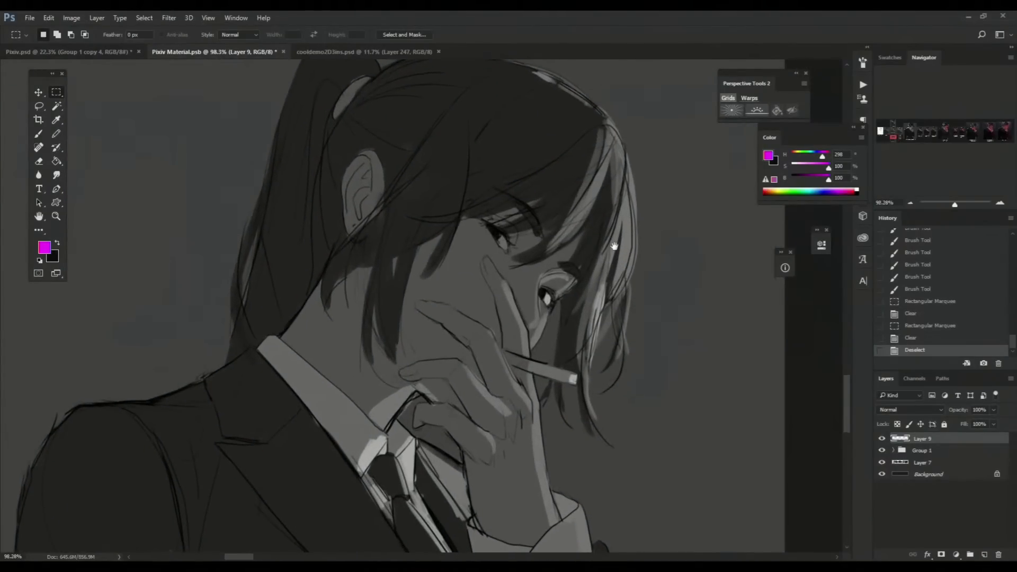
{"action": "scroll", "coordinate": [617, 250], "scroll_direction": "down", "scroll_amount": 2}
{"action": "left_click_drag", "start_coordinate": [607, 278], "coordinate": [620, 316]}
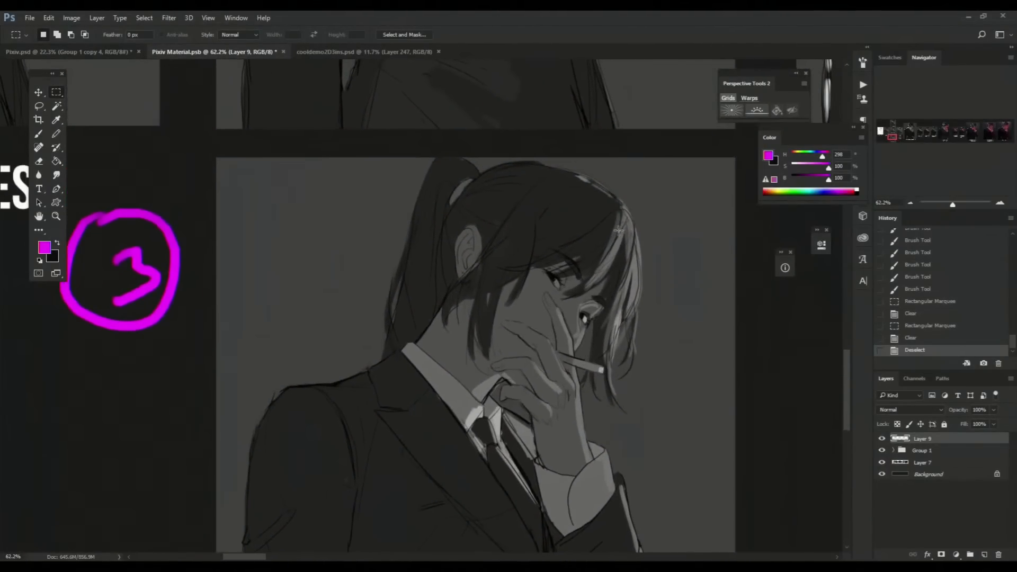
{"action": "key", "text": "b"}
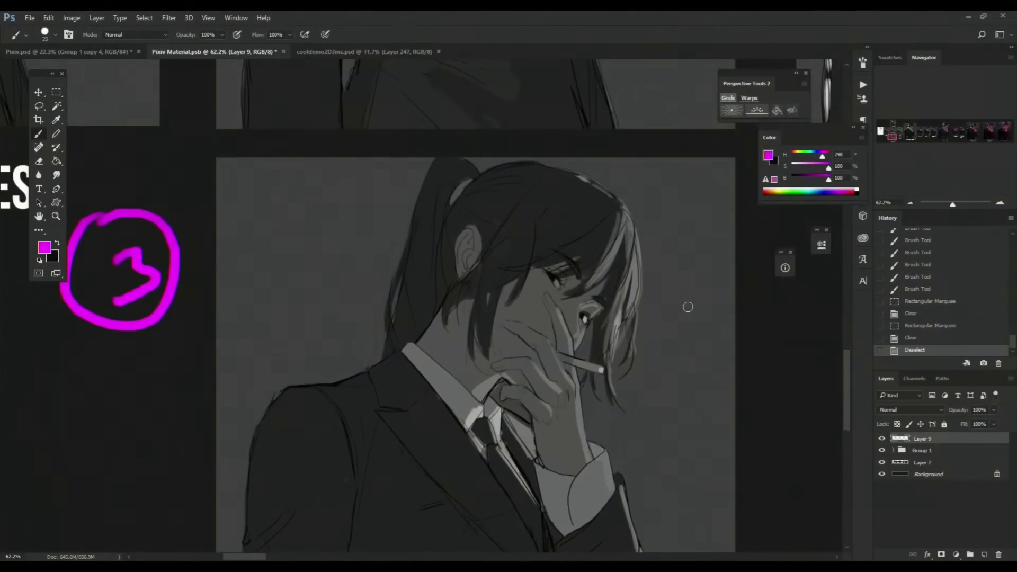
{"action": "left_click_drag", "start_coordinate": [814, 159], "coordinate": [809, 157]}
{"action": "mouse_move", "coordinate": [703, 260]}
{"action": "left_mouse_down"}
{"action": "mouse_move", "coordinate": [674, 262]}
{"action": "mouse_move", "coordinate": [684, 275]}
{"action": "left_mouse_up"}
{"action": "mouse_move", "coordinate": [615, 223]}
{"action": "left_mouse_down"}
{"action": "mouse_move", "coordinate": [576, 287]}
{"action": "mouse_move", "coordinate": [599, 386]}
{"action": "mouse_move", "coordinate": [646, 273]}
{"action": "mouse_move", "coordinate": [621, 202]}
{"action": "left_mouse_up"}
{"action": "mouse_move", "coordinate": [576, 391]}
{"action": "left_mouse_down"}
{"action": "mouse_move", "coordinate": [584, 404]}
{"action": "mouse_move", "coordinate": [563, 319]}
{"action": "mouse_move", "coordinate": [588, 326]}
{"action": "left_mouse_up"}
{"action": "left_click_drag", "start_coordinate": [490, 376], "coordinate": [498, 408]}
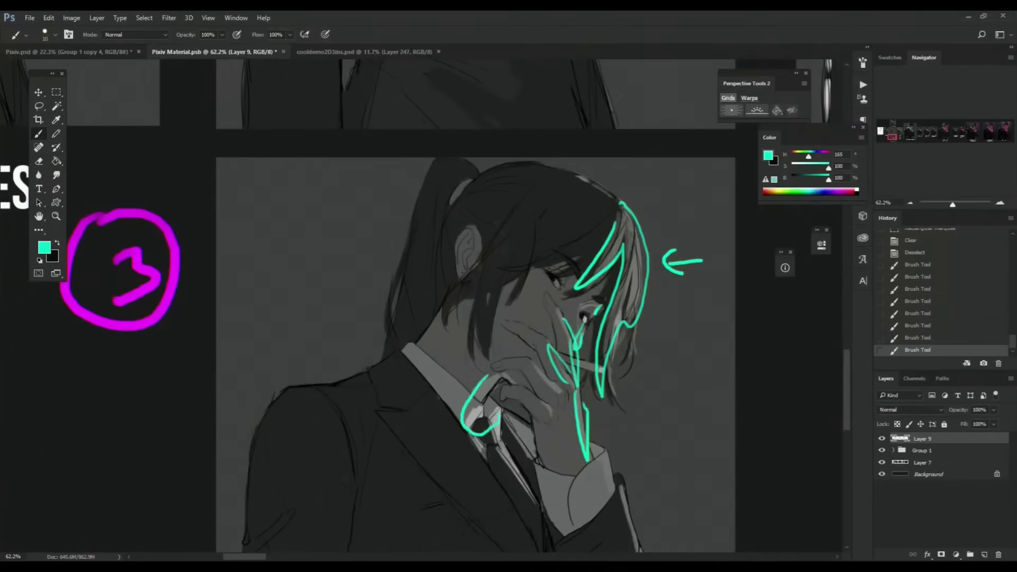
Step: Outline the Side Light figure's lit cuff, sleeve edge and lower jacket edge in turquoise, and add two more arrows pointing inward
{"action": "scroll", "coordinate": [562, 293], "scroll_direction": "down", "scroll_amount": 5}
{"action": "mouse_move", "coordinate": [562, 292]}
{"action": "left_mouse_down"}
{"action": "mouse_move", "coordinate": [566, 284]}
{"action": "mouse_move", "coordinate": [630, 493]}
{"action": "mouse_move", "coordinate": [590, 320]}
{"action": "left_mouse_up"}
{"action": "mouse_move", "coordinate": [548, 489]}
{"action": "left_mouse_down"}
{"action": "mouse_move", "coordinate": [571, 326]}
{"action": "mouse_move", "coordinate": [575, 495]}
{"action": "mouse_move", "coordinate": [565, 366]}
{"action": "left_mouse_up"}
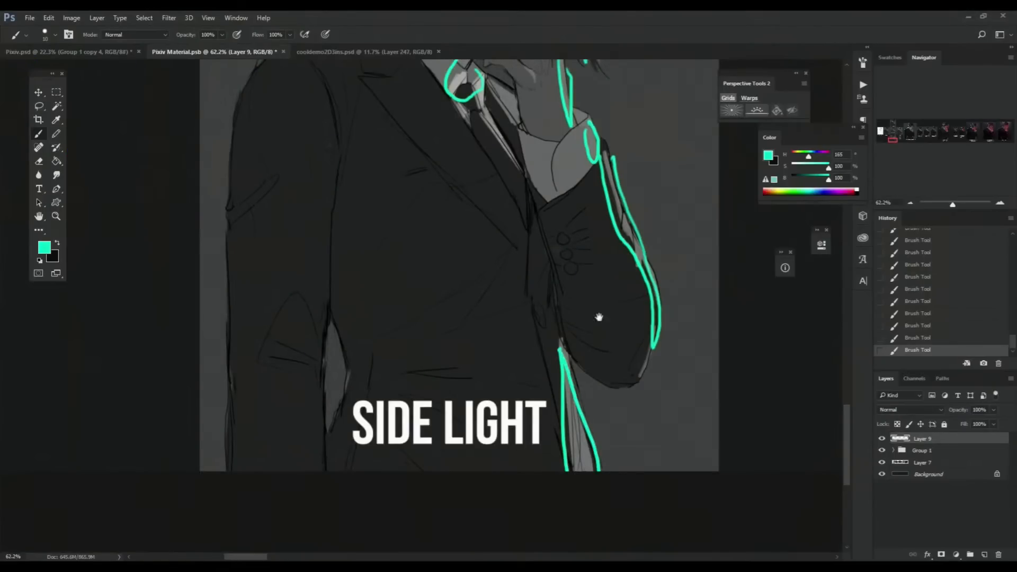
{"action": "left_click_drag", "start_coordinate": [597, 316], "coordinate": [560, 398]}
{"action": "mouse_move", "coordinate": [663, 206]}
{"action": "left_mouse_down"}
{"action": "mouse_move", "coordinate": [636, 215]}
{"action": "mouse_move", "coordinate": [633, 237]}
{"action": "left_mouse_up"}
{"action": "left_click_drag", "start_coordinate": [640, 185], "coordinate": [599, 266]}
{"action": "mouse_move", "coordinate": [624, 200]}
{"action": "left_mouse_down"}
{"action": "mouse_move", "coordinate": [564, 226]}
{"action": "mouse_move", "coordinate": [589, 233]}
{"action": "mouse_move", "coordinate": [534, 290]}
{"action": "left_mouse_up"}
{"action": "left_click_drag", "start_coordinate": [599, 223], "coordinate": [557, 323]}
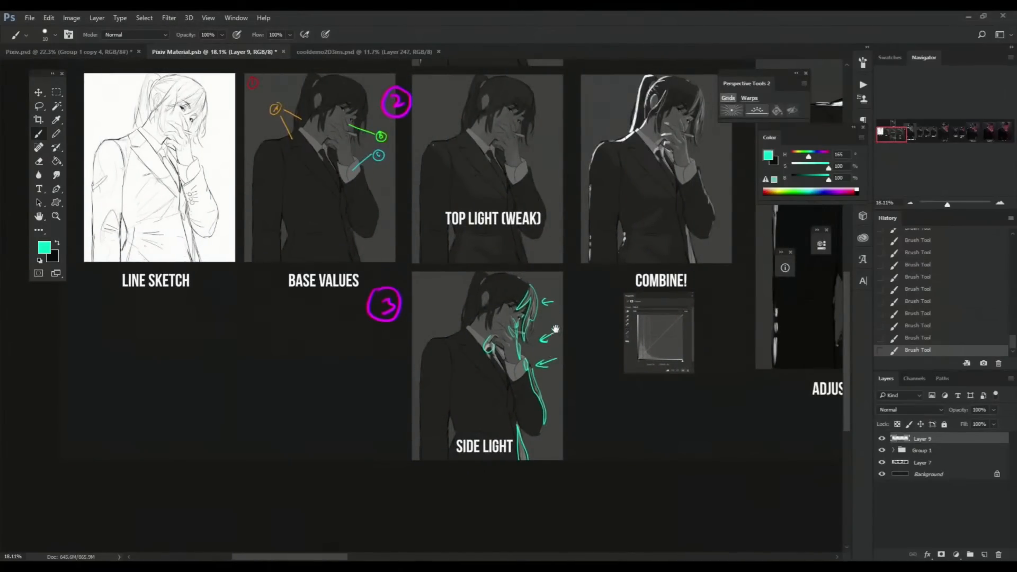
Step: Review the numbered light passes around the Base Values figure and compare them with the Combine! figure
{"action": "left_click_drag", "start_coordinate": [552, 265], "coordinate": [599, 377]}
{"action": "left_click_drag", "start_coordinate": [531, 205], "coordinate": [551, 239]}
{"action": "left_click_drag", "start_coordinate": [543, 275], "coordinate": [548, 220]}
{"action": "left_click_drag", "start_coordinate": [588, 350], "coordinate": [580, 258]}
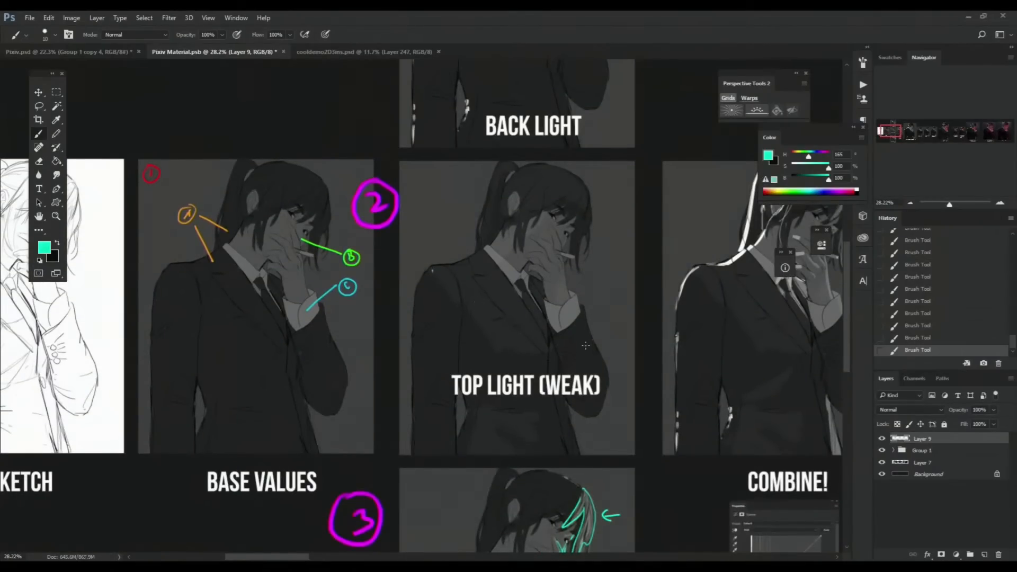
{"action": "scroll", "coordinate": [563, 372], "scroll_direction": "down", "scroll_amount": 5}
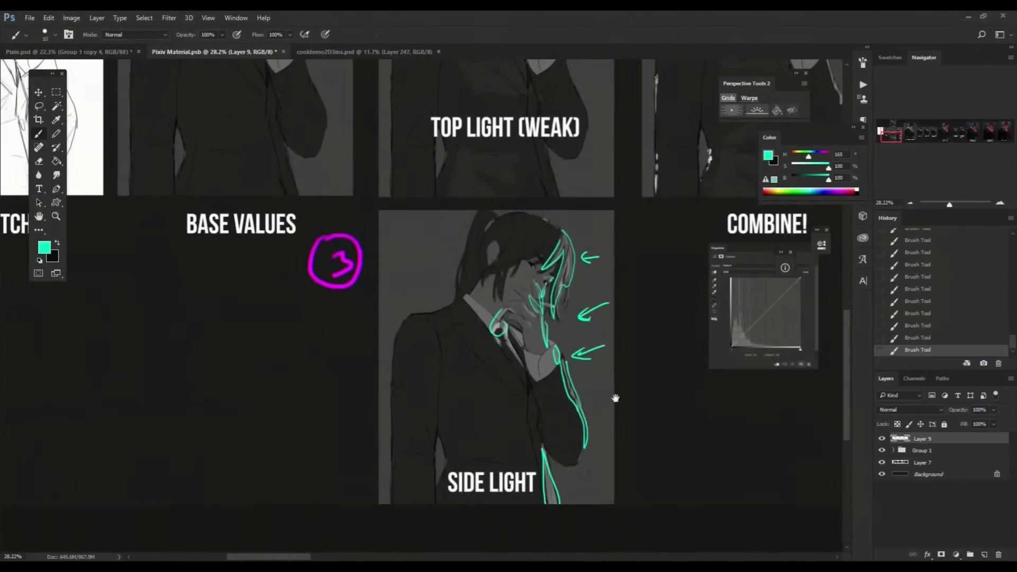
{"action": "left_click_drag", "start_coordinate": [604, 369], "coordinate": [581, 361]}
{"action": "left_click_drag", "start_coordinate": [623, 309], "coordinate": [539, 431]}
{"action": "left_click_drag", "start_coordinate": [553, 233], "coordinate": [575, 231]}
{"action": "left_click_drag", "start_coordinate": [617, 225], "coordinate": [642, 164]}
{"action": "left_click_drag", "start_coordinate": [605, 341], "coordinate": [632, 336]}
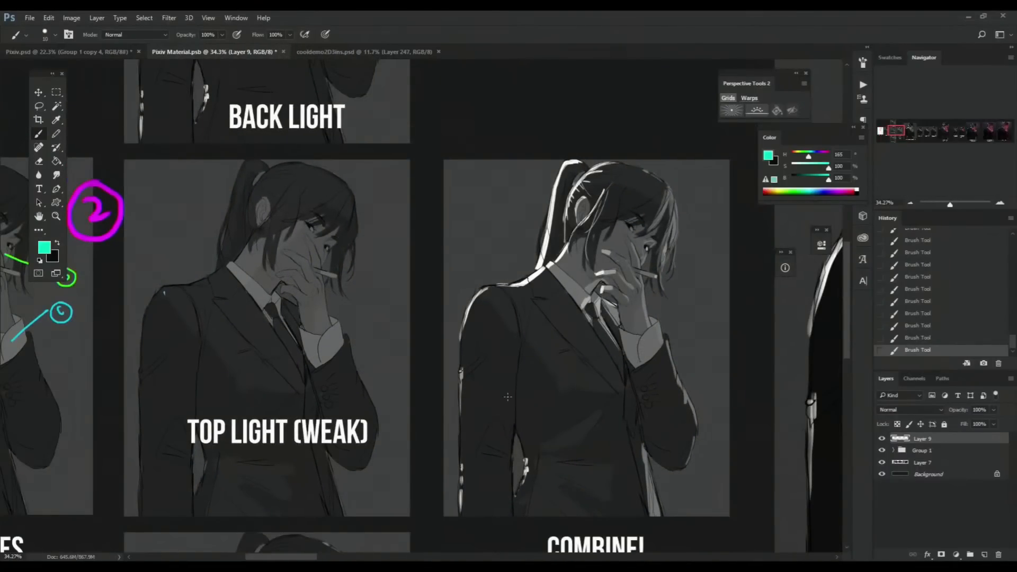
Step: Try a turquoise ellipse around the Combine! title, and undo it
{"action": "left_click_drag", "start_coordinate": [695, 506], "coordinate": [683, 466]}
{"action": "mouse_move", "coordinate": [633, 485]}
{"action": "left_mouse_down"}
{"action": "mouse_move", "coordinate": [501, 508]}
{"action": "mouse_move", "coordinate": [619, 487]}
{"action": "left_mouse_up"}
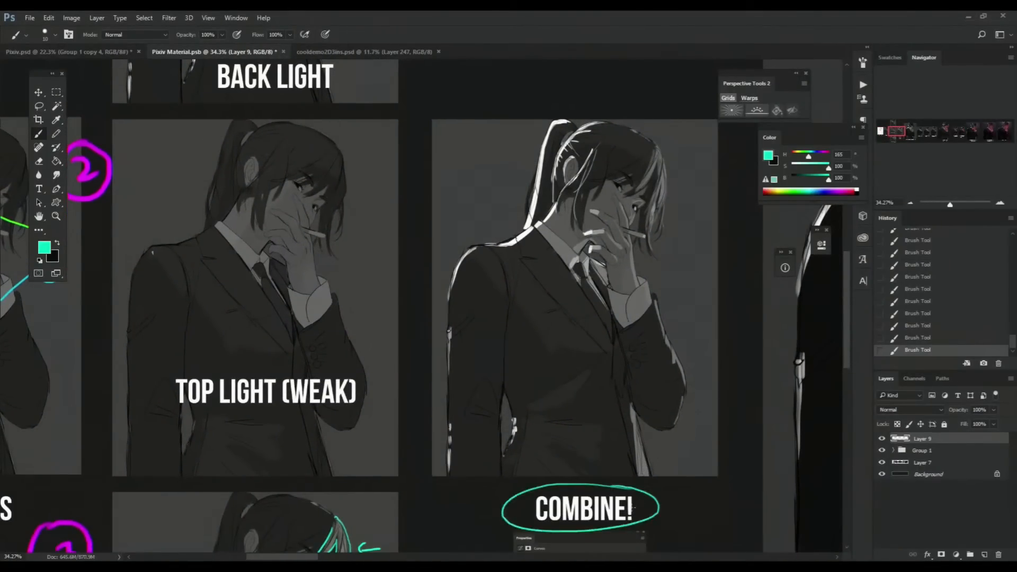
{"action": "key", "text": "ctrl+z"}
Step: Examine how the back, top and side lights come together on the Combine! figure, undoing a stray turquoise stroke beside it
{"action": "left_click_drag", "start_coordinate": [576, 421], "coordinate": [593, 441]}
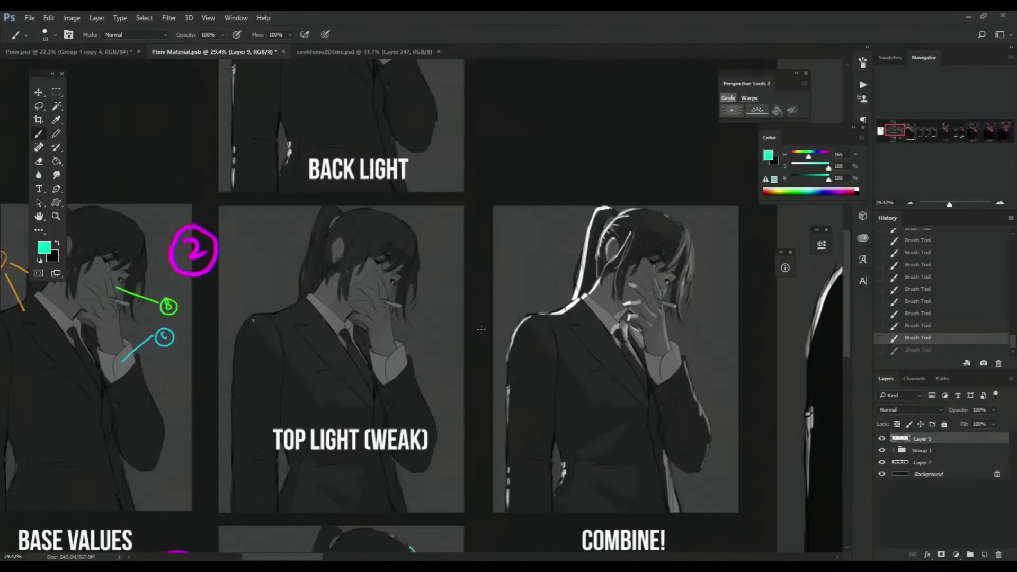
{"action": "left_click_drag", "start_coordinate": [618, 352], "coordinate": [577, 284]}
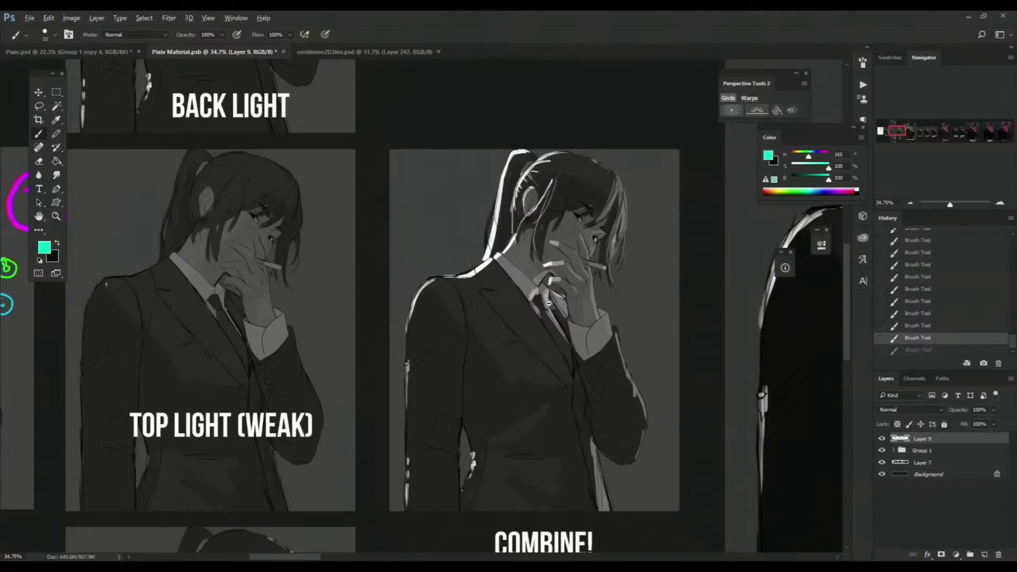
{"action": "scroll", "coordinate": [548, 304], "scroll_direction": "down", "scroll_amount": 1}
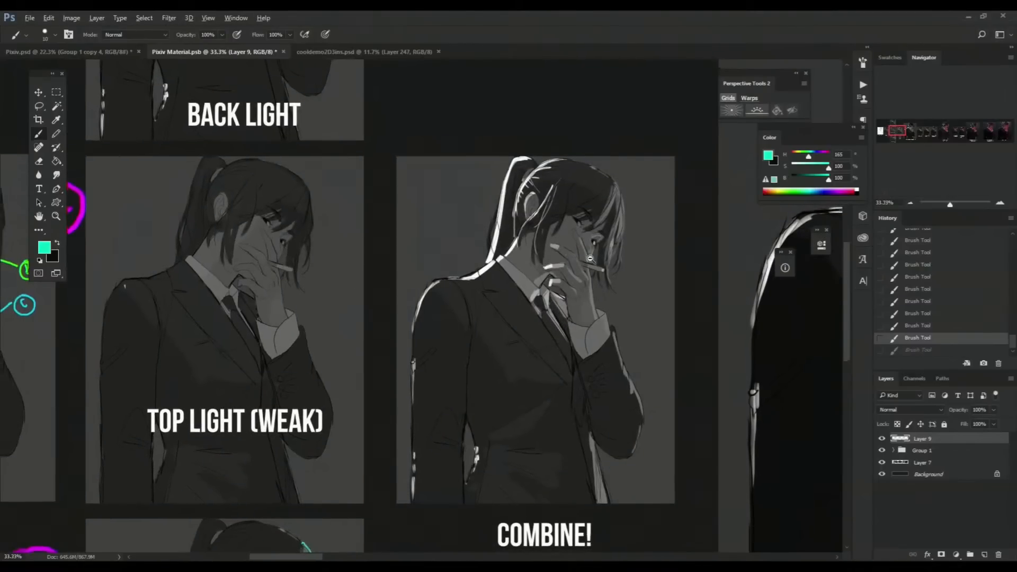
{"action": "mouse_move", "coordinate": [592, 266]}
{"action": "left_mouse_down"}
{"action": "mouse_move", "coordinate": [609, 249]}
{"action": "mouse_move", "coordinate": [604, 270]}
{"action": "mouse_move", "coordinate": [597, 261]}
{"action": "left_mouse_up"}
{"action": "left_click_drag", "start_coordinate": [559, 310], "coordinate": [548, 269]}
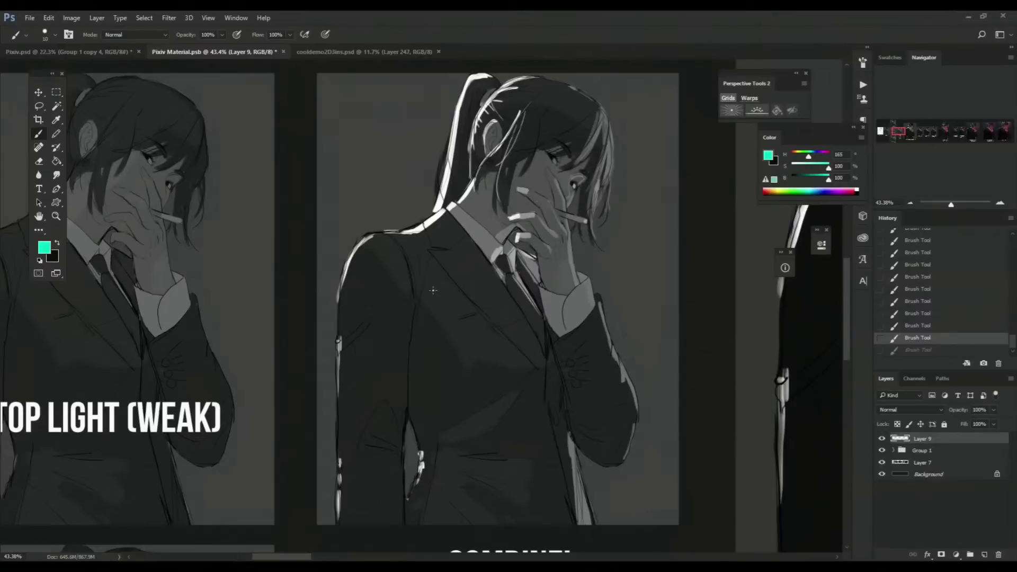
{"action": "left_click_drag", "start_coordinate": [603, 260], "coordinate": [614, 254]}
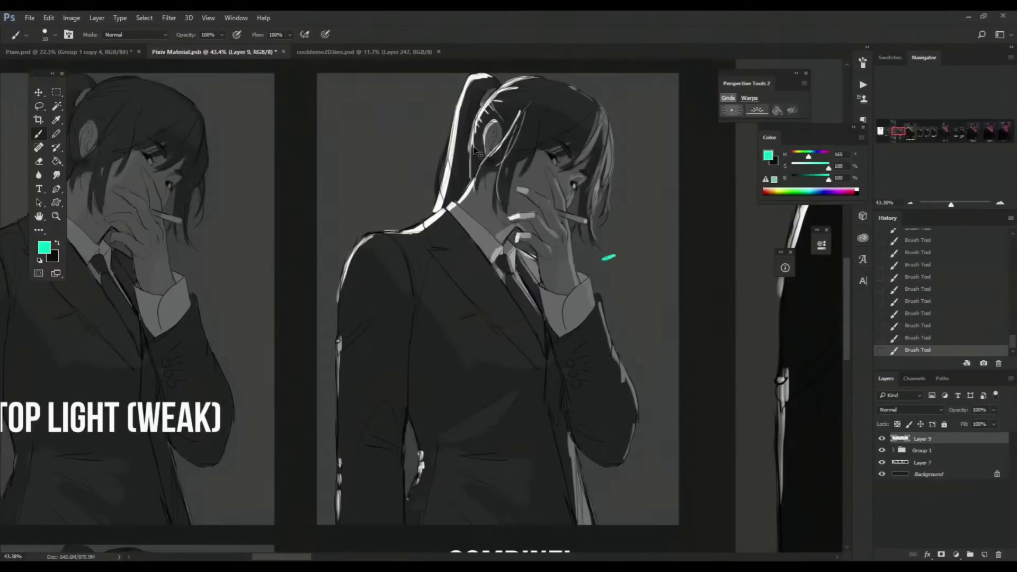
{"action": "key", "text": "ctrl+z"}
{"action": "left_click_drag", "start_coordinate": [466, 176], "coordinate": [407, 187]}
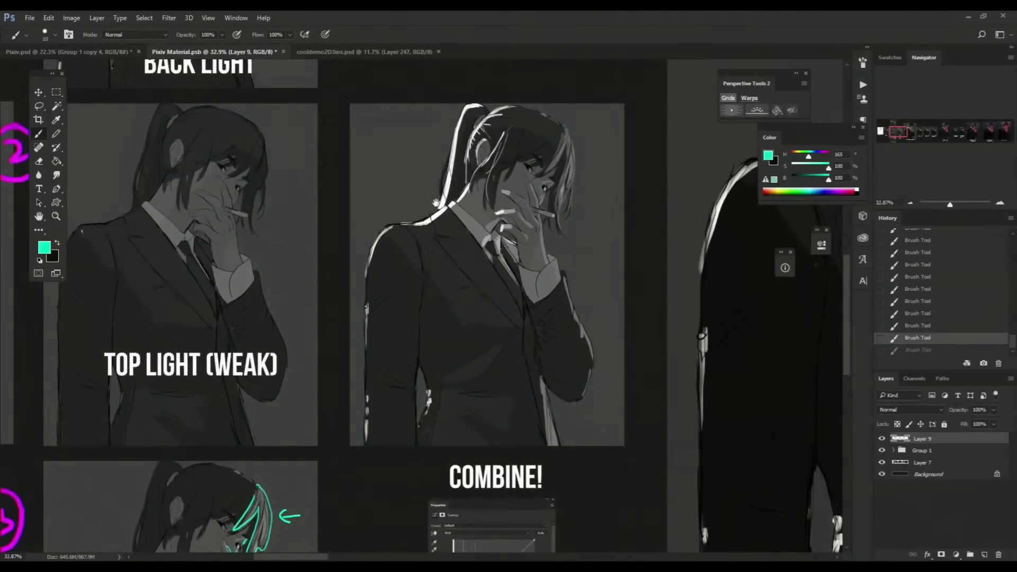
{"action": "left_click", "coordinate": [490, 291], "text": "alt"}
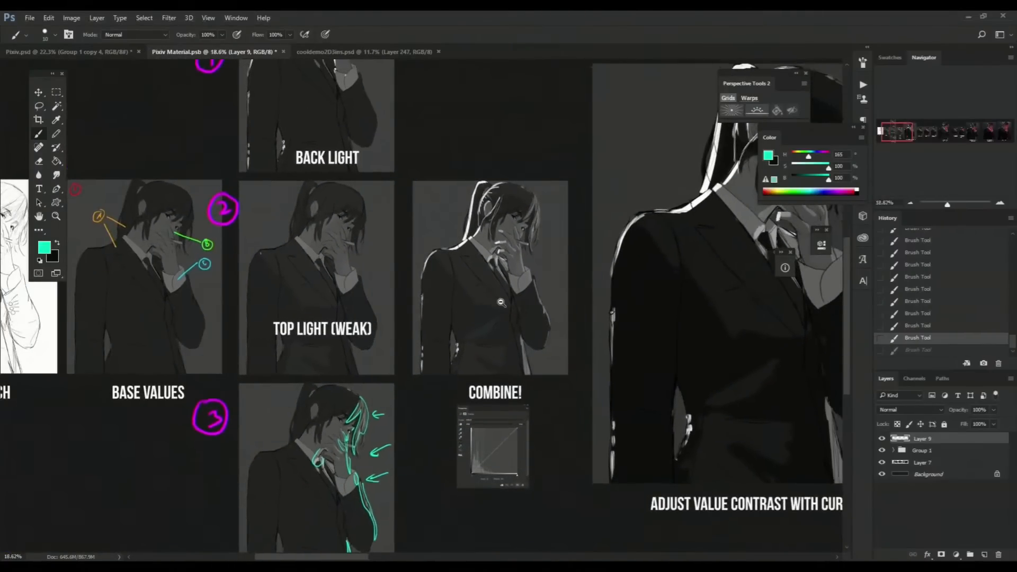
{"action": "left_click", "coordinate": [519, 226]}
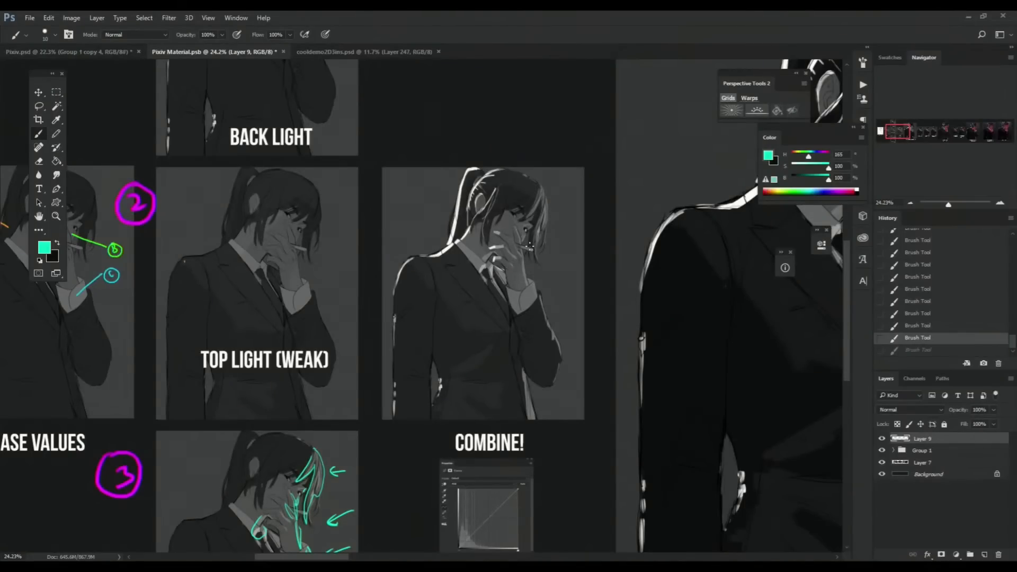
Step: Examine the Curves graph below the Combine! title and bring up the available adjustment layer types without adding one
{"action": "left_click_drag", "start_coordinate": [549, 405], "coordinate": [570, 312]}
{"action": "scroll", "coordinate": [523, 457], "scroll_direction": "up", "scroll_amount": 4}
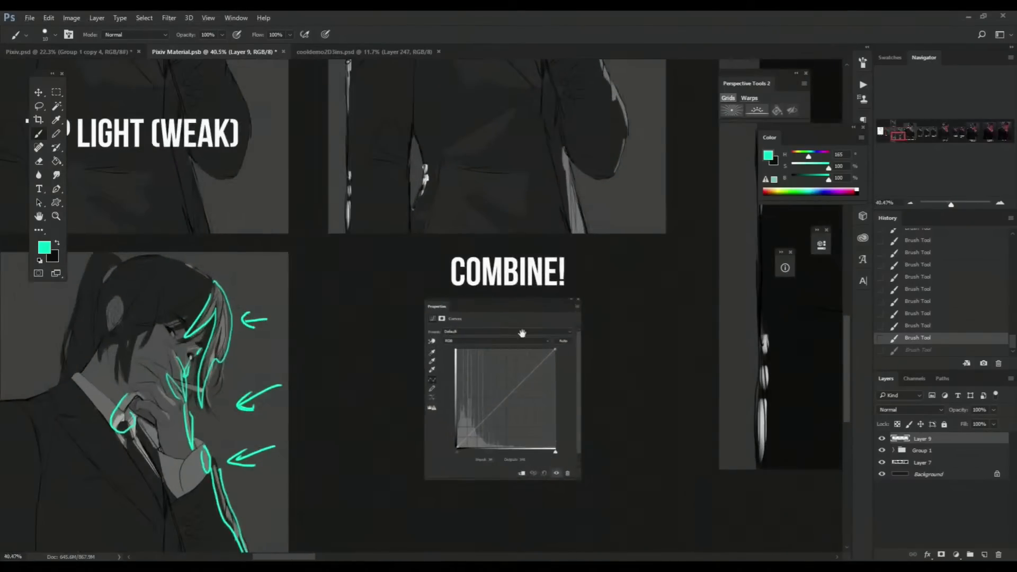
{"action": "scroll", "coordinate": [480, 356], "scroll_direction": "up", "scroll_amount": 2}
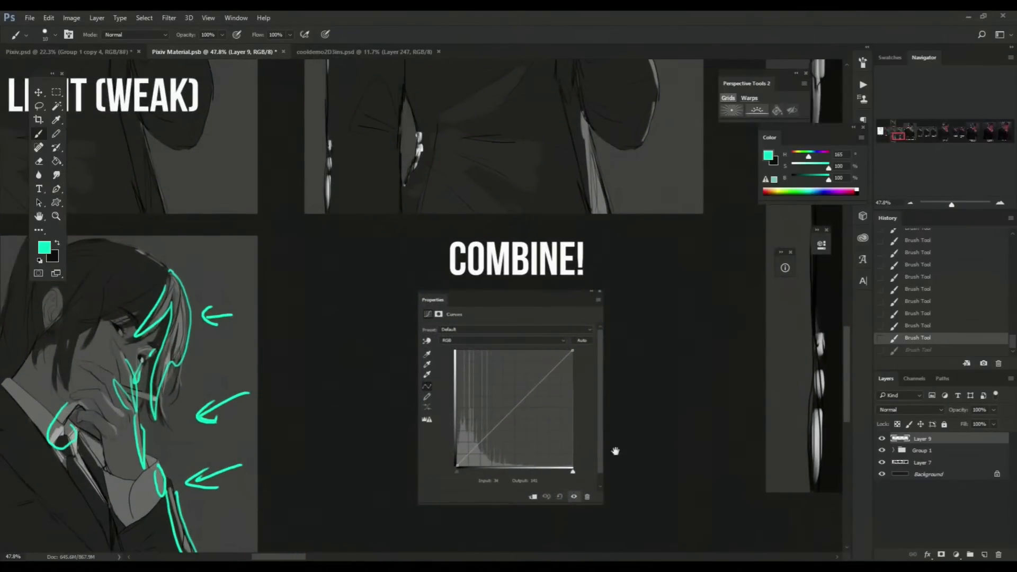
{"action": "left_click", "coordinate": [958, 553]}
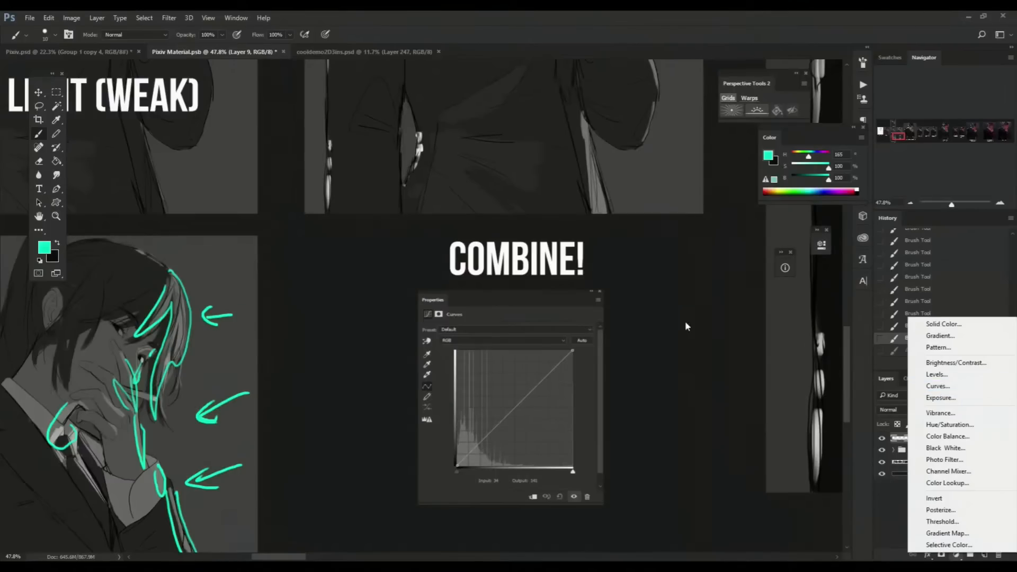
{"action": "left_click", "coordinate": [665, 348]}
{"action": "scroll", "coordinate": [614, 356], "scroll_direction": "down", "scroll_amount": 1}
{"action": "scroll", "coordinate": [610, 366], "scroll_direction": "down", "scroll_amount": 1}
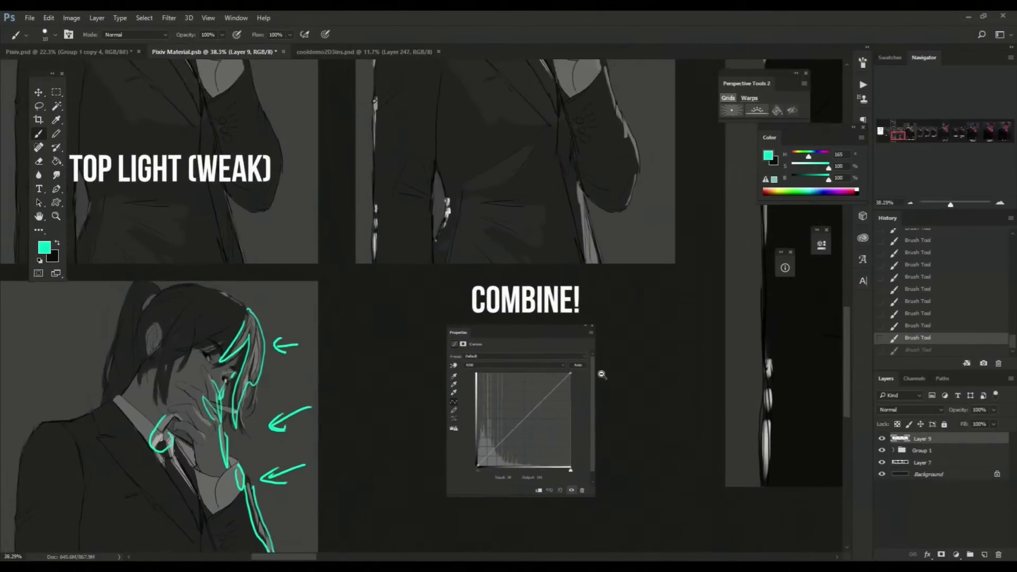
Step: Compare the Combine! figure with the separate light passes, the contrast-adjusted version and the Curves graph
{"action": "left_click_drag", "start_coordinate": [602, 374], "coordinate": [575, 382]}
{"action": "scroll", "coordinate": [570, 381], "scroll_direction": "down", "scroll_amount": 3}
{"action": "left_click_drag", "start_coordinate": [496, 196], "coordinate": [499, 262]}
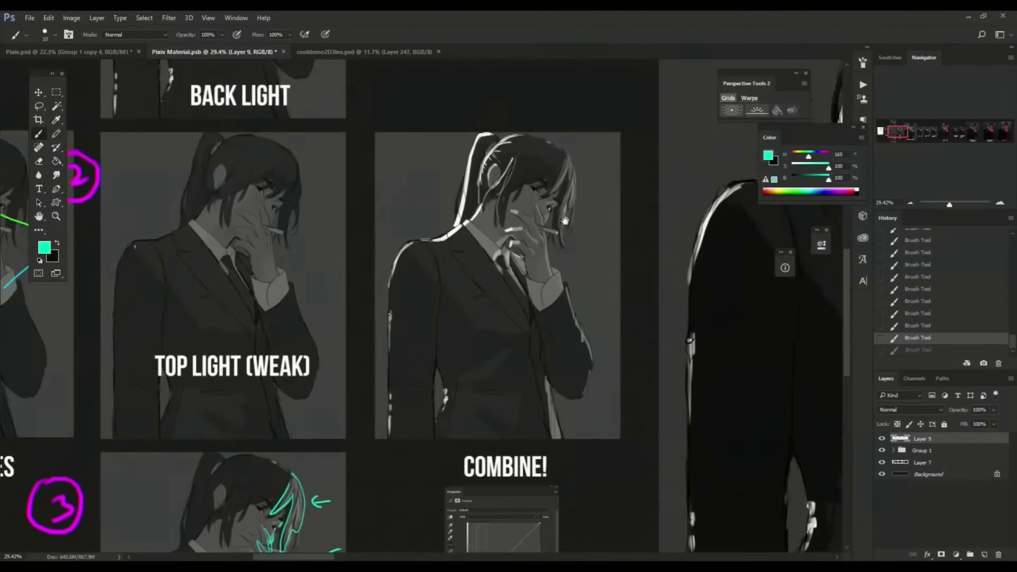
{"action": "scroll", "coordinate": [519, 341], "scroll_direction": "down", "scroll_amount": 1}
{"action": "left_click_drag", "start_coordinate": [518, 341], "coordinate": [511, 368]}
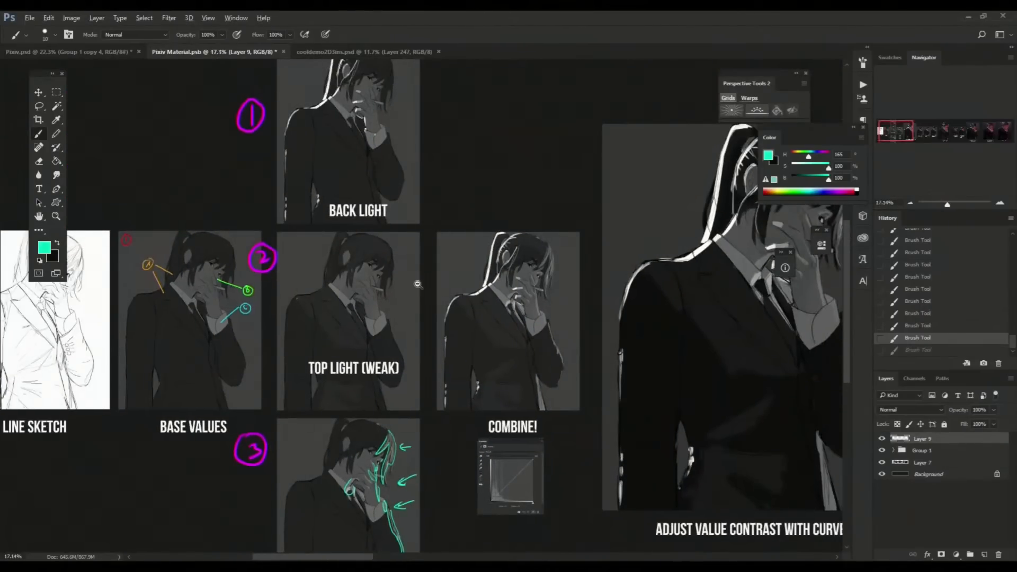
{"action": "scroll", "coordinate": [424, 284], "scroll_direction": "down", "scroll_amount": 1}
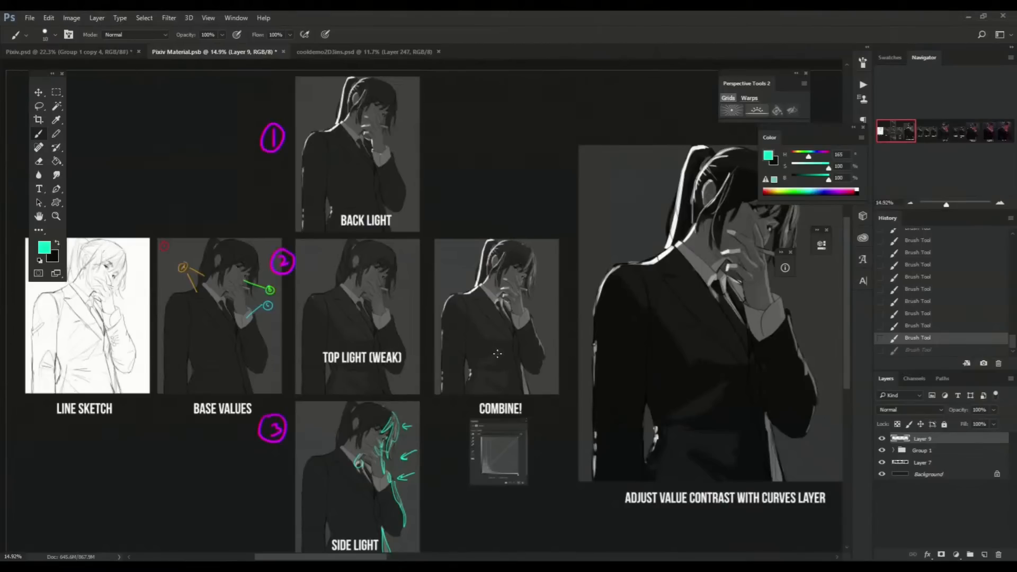
{"action": "scroll", "coordinate": [497, 353], "scroll_direction": "up", "scroll_amount": 2}
{"action": "scroll", "coordinate": [517, 296], "scroll_direction": "up", "scroll_amount": 1}
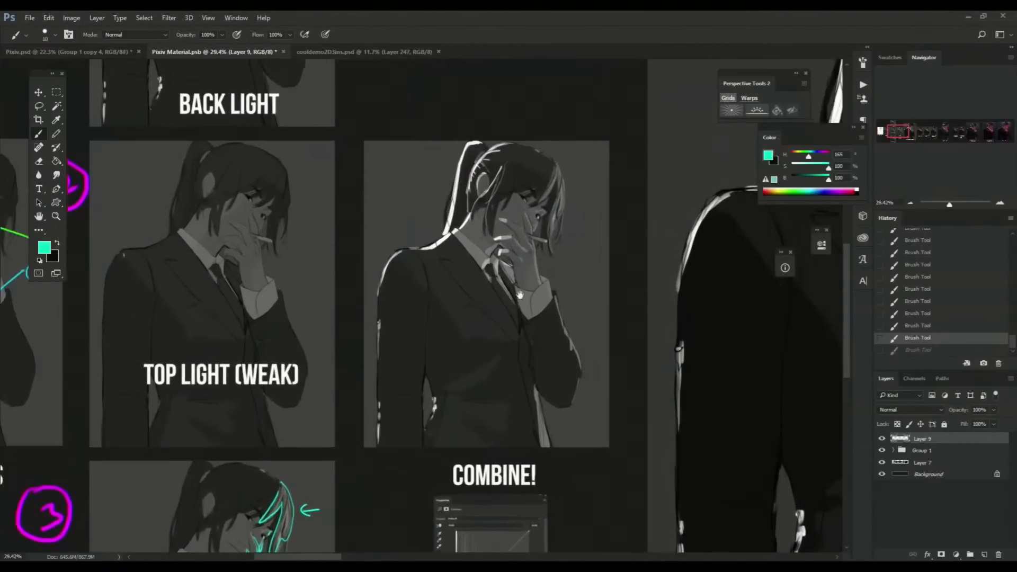
{"action": "scroll", "coordinate": [520, 295], "scroll_direction": "down", "scroll_amount": 2}
{"action": "scroll", "coordinate": [479, 504], "scroll_direction": "up", "scroll_amount": 1}
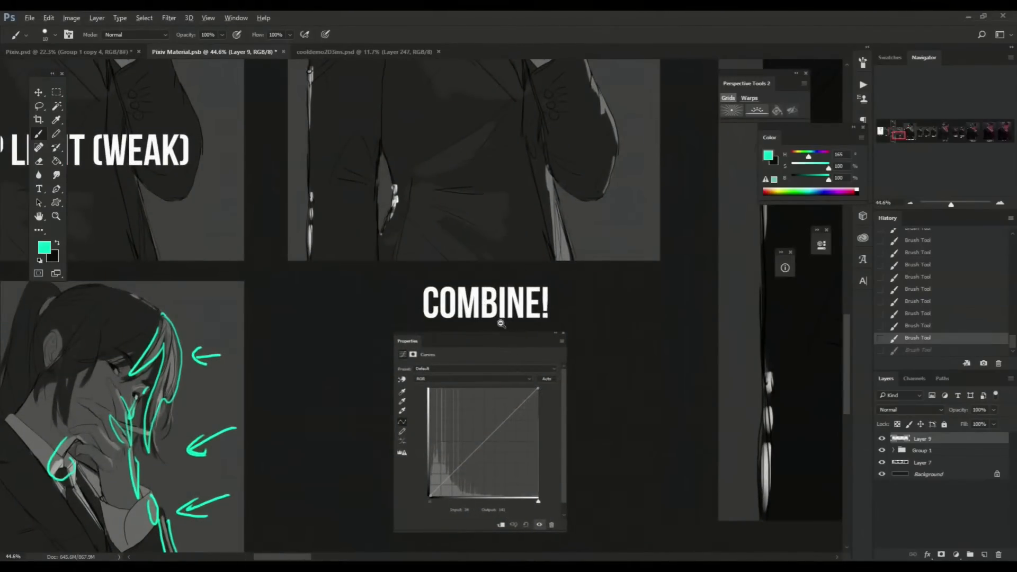
Step: Compare the Combine! figure and its Curves graph with the Adjust Value Contrast with Curves Layer figure
{"action": "left_click_drag", "start_coordinate": [500, 324], "coordinate": [460, 356]}
{"action": "left_click_drag", "start_coordinate": [522, 351], "coordinate": [497, 436]}
{"action": "left_click_drag", "start_coordinate": [553, 336], "coordinate": [503, 342]}
{"action": "left_click_drag", "start_coordinate": [480, 455], "coordinate": [441, 406]}
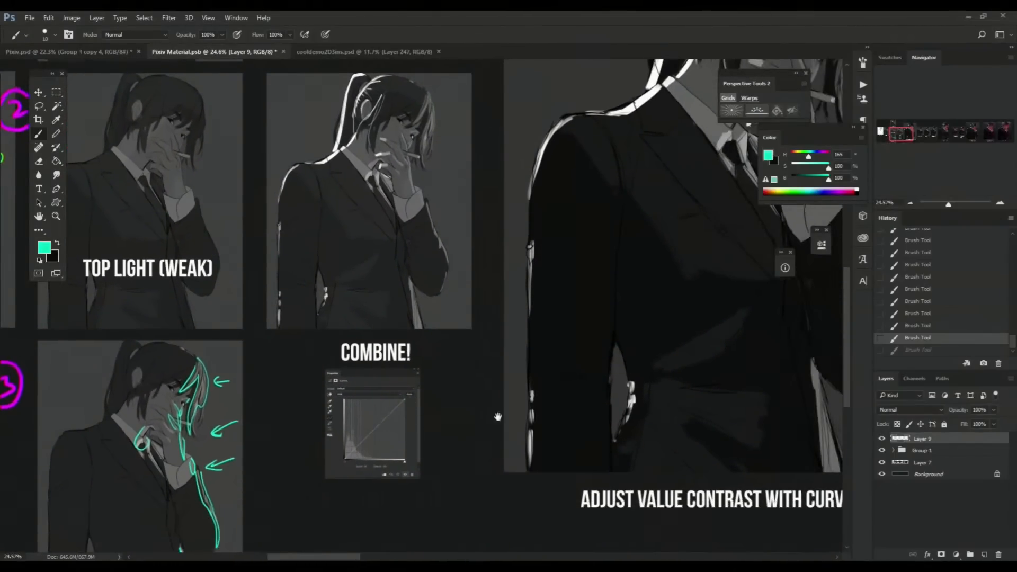
{"action": "left_click_drag", "start_coordinate": [522, 402], "coordinate": [424, 433]}
{"action": "left_click_drag", "start_coordinate": [590, 377], "coordinate": [506, 446]}
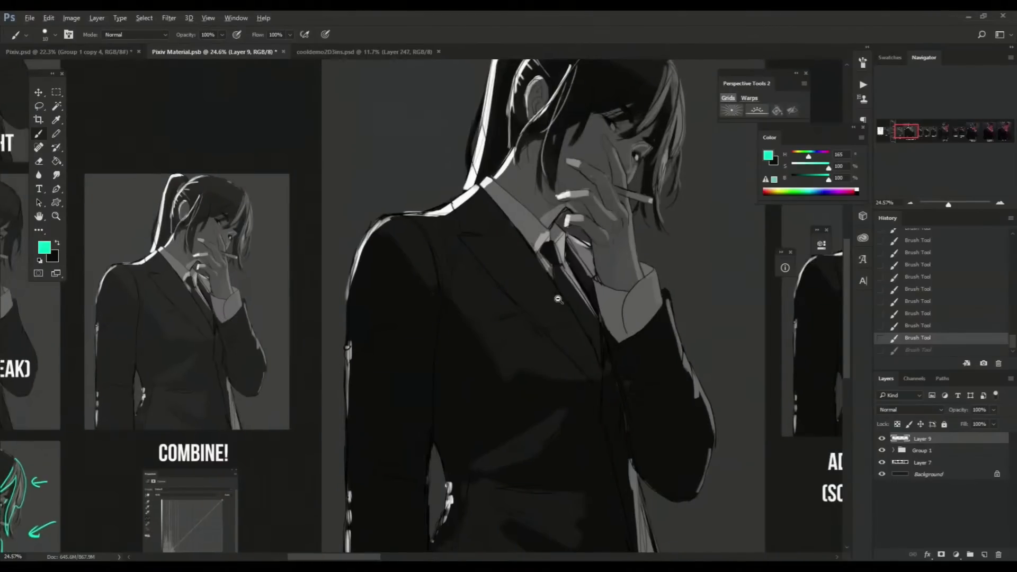
{"action": "left_click_drag", "start_coordinate": [558, 299], "coordinate": [539, 306]}
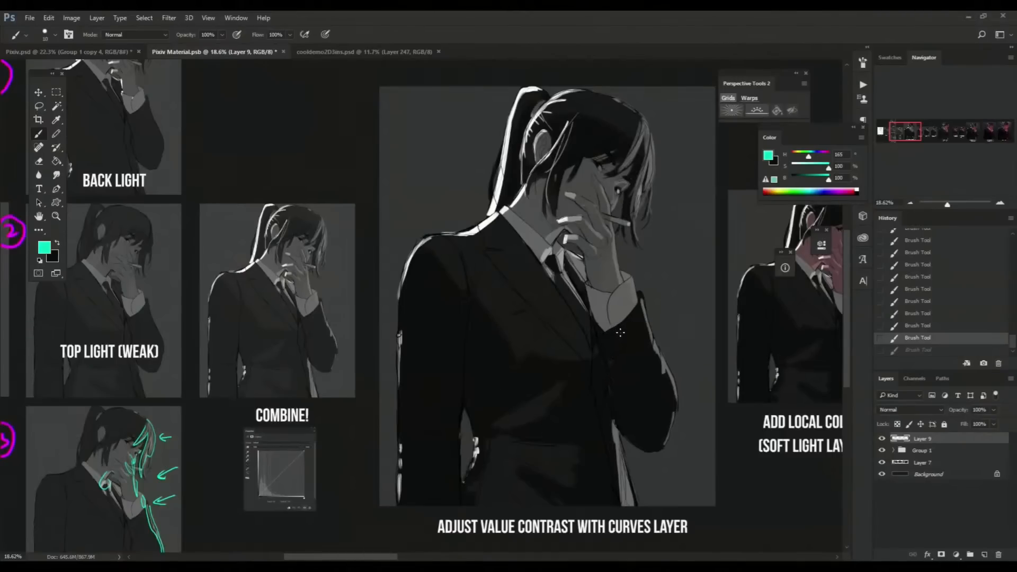
{"action": "left_click_drag", "start_coordinate": [591, 332], "coordinate": [493, 287]}
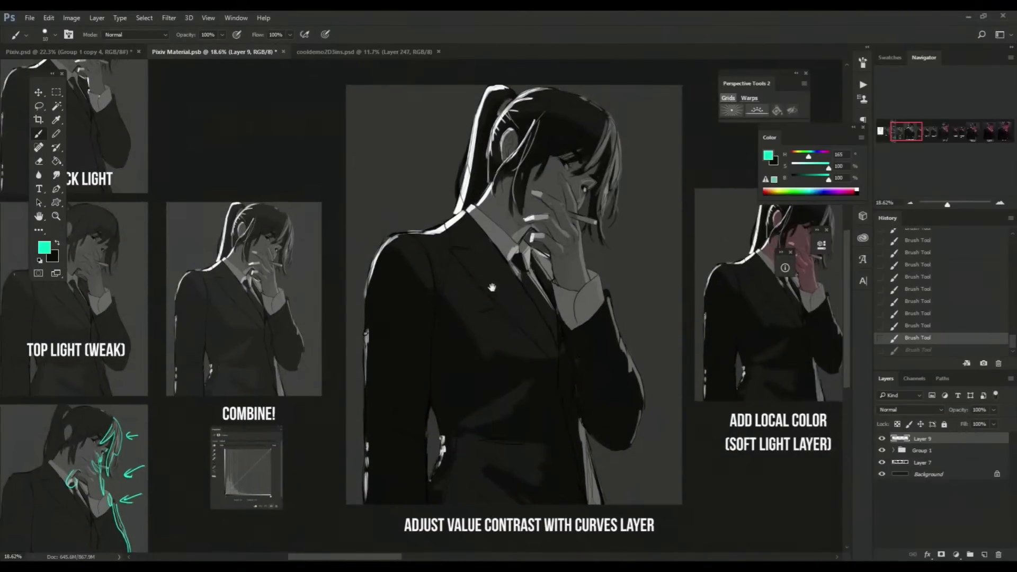
{"action": "left_click_drag", "start_coordinate": [539, 336], "coordinate": [544, 339]}
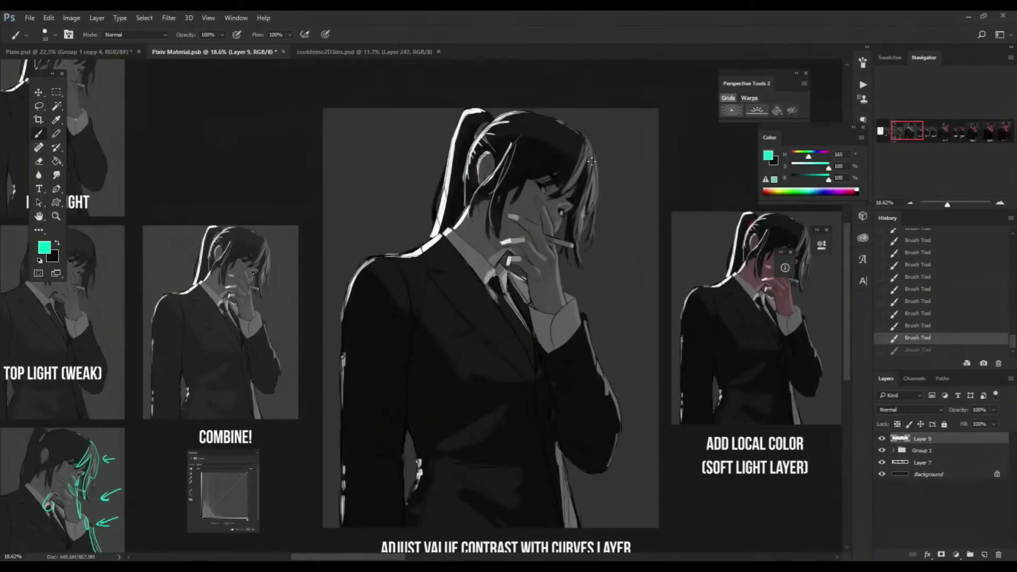
{"action": "left_click_drag", "start_coordinate": [636, 360], "coordinate": [557, 346]}
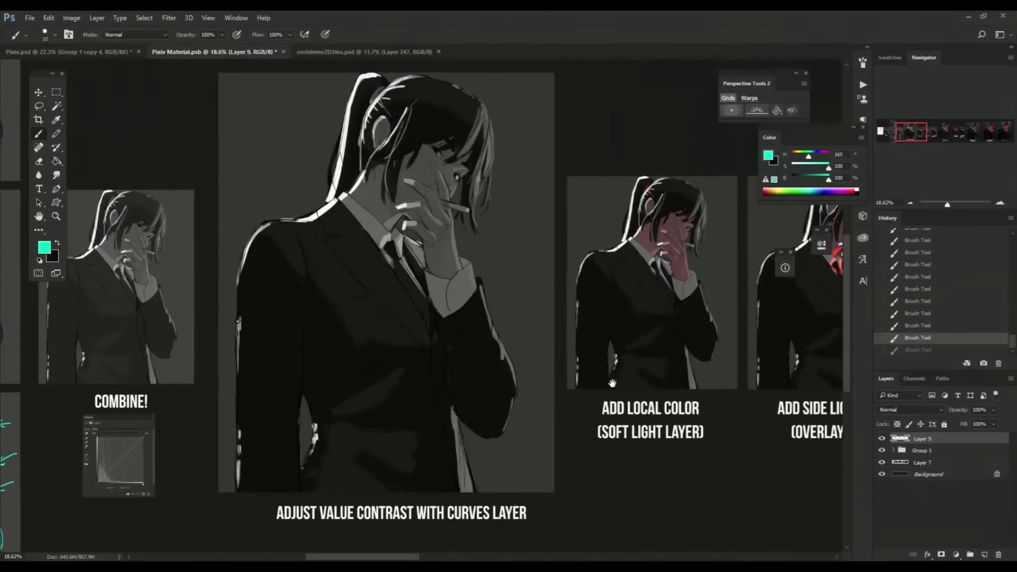
Step: Examine the Add Local Color (Soft Light Layer) figure, including a close view of the red hair tie
{"action": "scroll", "coordinate": [631, 396], "scroll_direction": "up", "scroll_amount": 3}
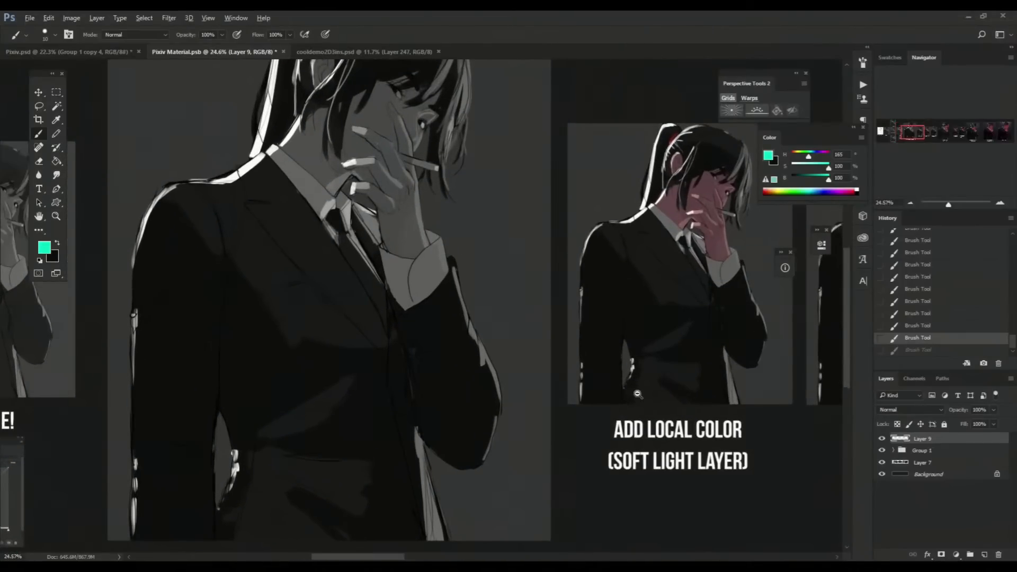
{"action": "scroll", "coordinate": [637, 394], "scroll_direction": "up", "scroll_amount": 3}
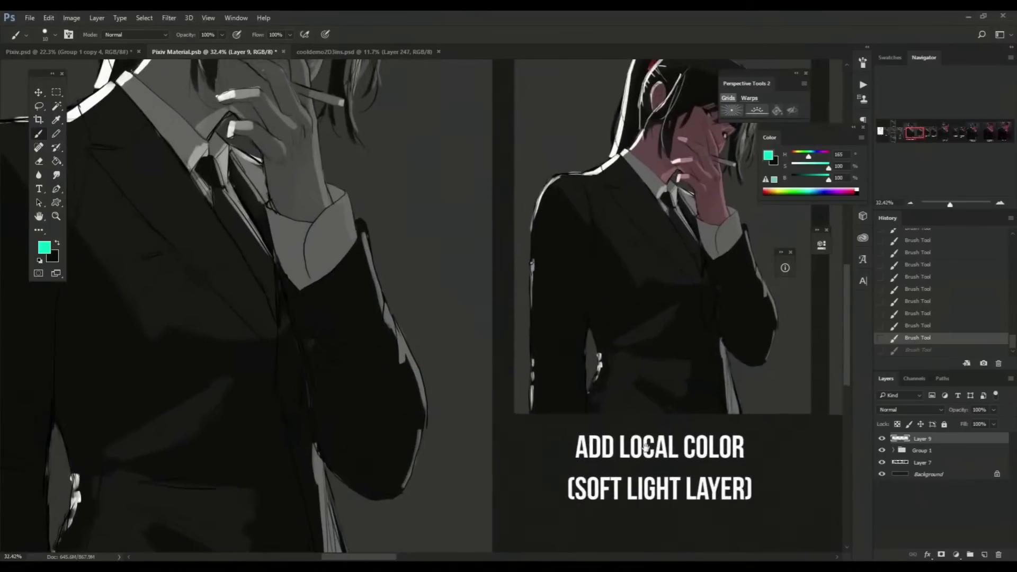
{"action": "left_click_drag", "start_coordinate": [645, 447], "coordinate": [577, 520]}
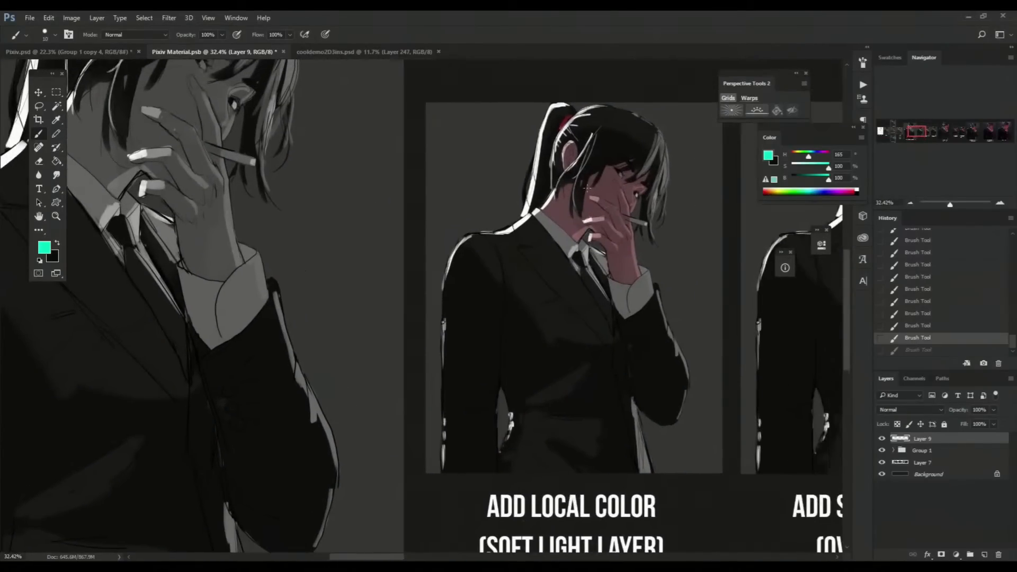
{"action": "scroll", "coordinate": [563, 114], "scroll_direction": "up", "scroll_amount": 5}
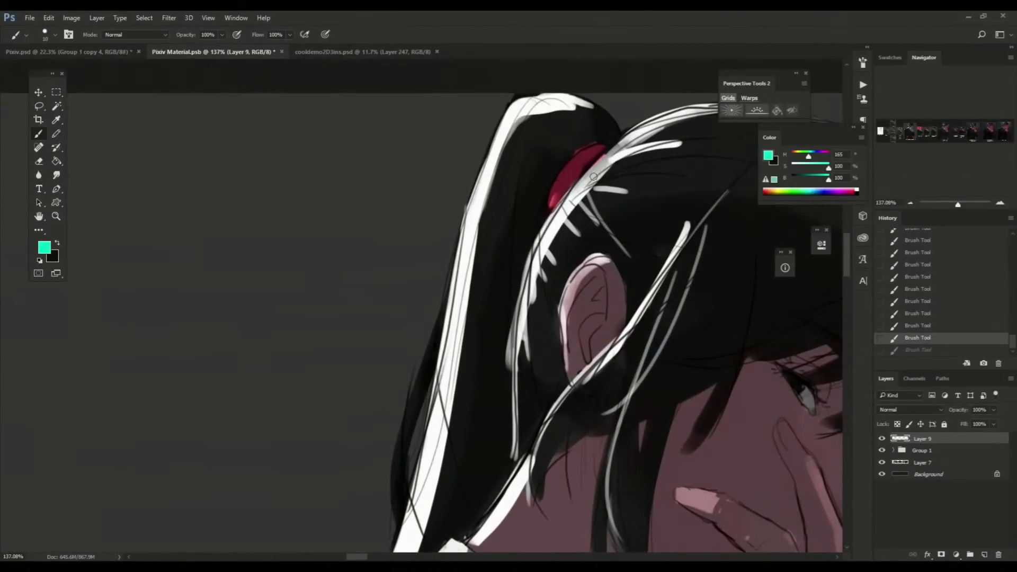
{"action": "scroll", "coordinate": [586, 169], "scroll_direction": "down", "scroll_amount": 4}
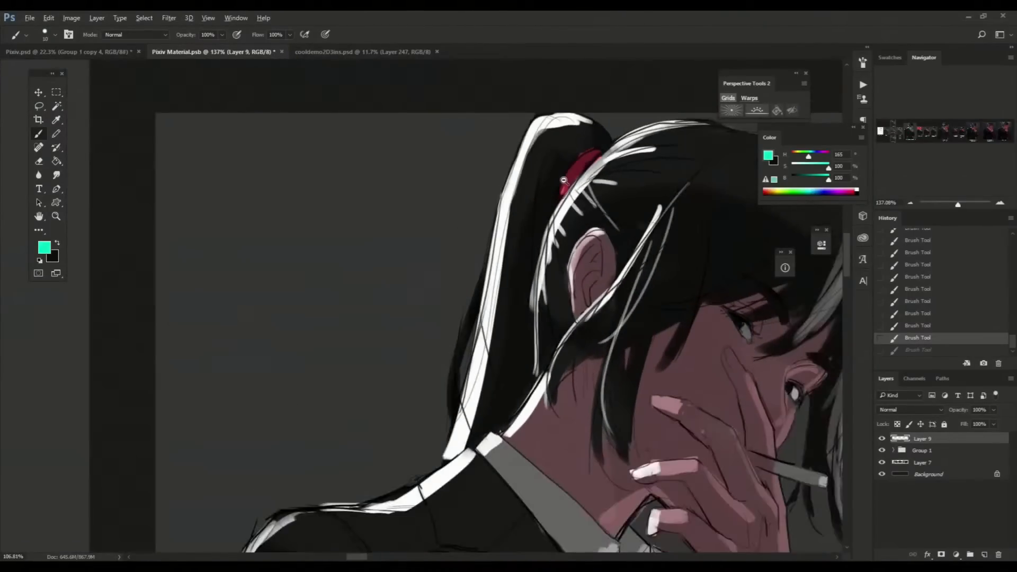
{"action": "scroll", "coordinate": [621, 205], "scroll_direction": "down", "scroll_amount": 2}
{"action": "scroll", "coordinate": [618, 318], "scroll_direction": "up", "scroll_amount": 1}
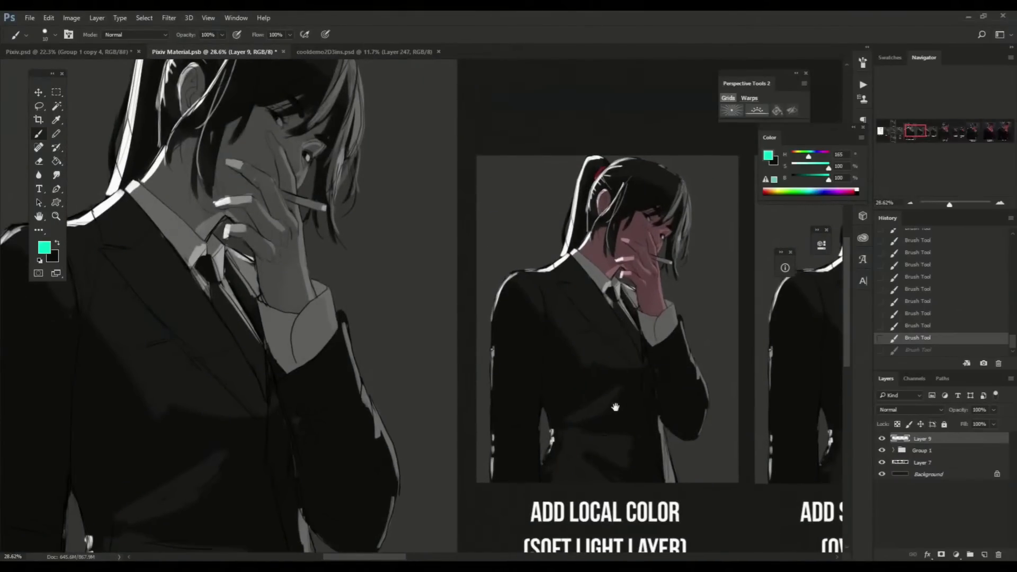
{"action": "left_click_drag", "start_coordinate": [611, 414], "coordinate": [608, 387]}
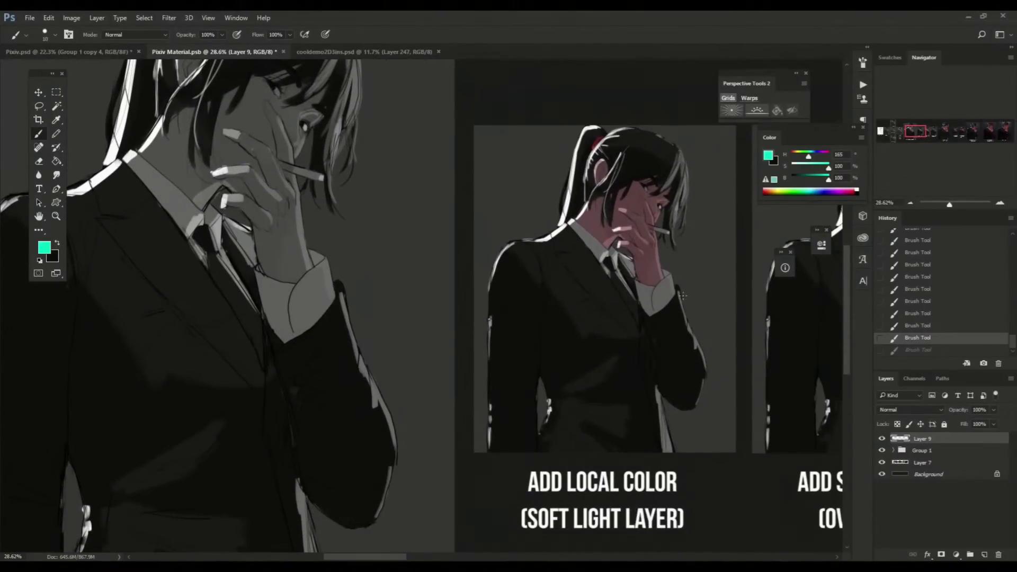
Step: Examine the skin color on the face and hand of the Add Local Color figure against the dark suit
{"action": "scroll", "coordinate": [643, 220], "scroll_direction": "up", "scroll_amount": 3}
{"action": "left_click_drag", "start_coordinate": [576, 187], "coordinate": [547, 214]}
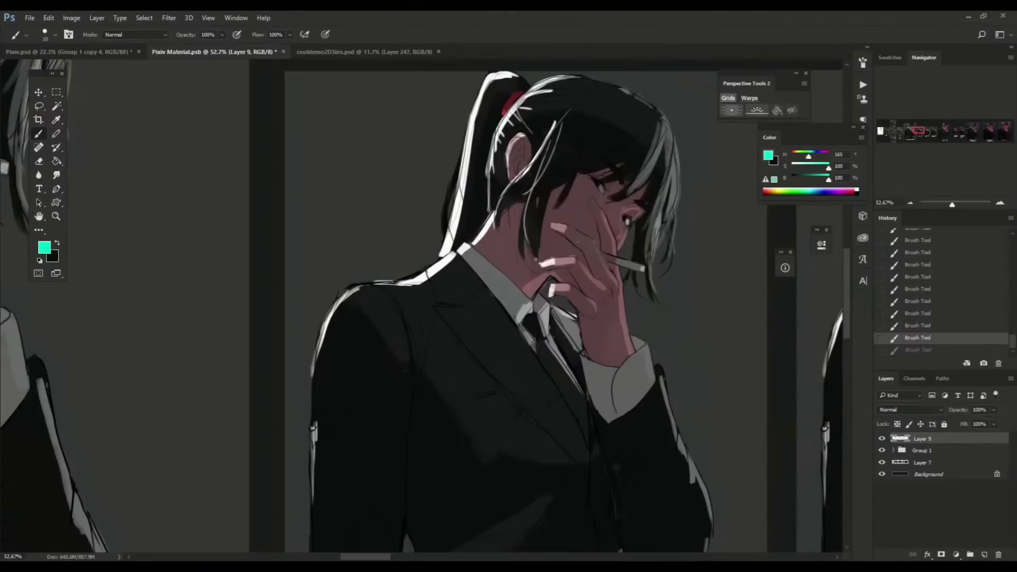
{"action": "scroll", "coordinate": [597, 192], "scroll_direction": "up", "scroll_amount": 2}
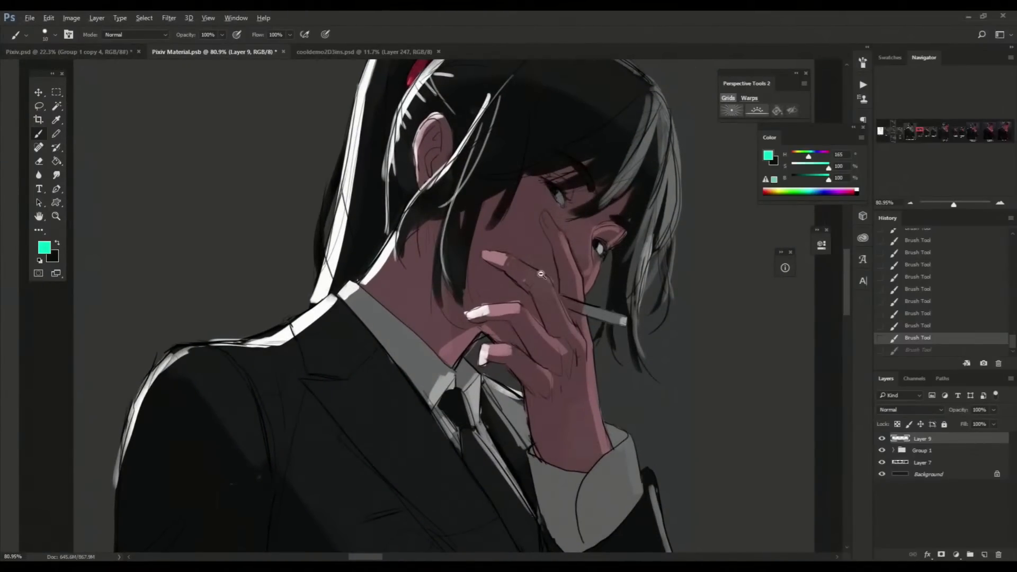
{"action": "scroll", "coordinate": [541, 274], "scroll_direction": "down", "scroll_amount": 3}
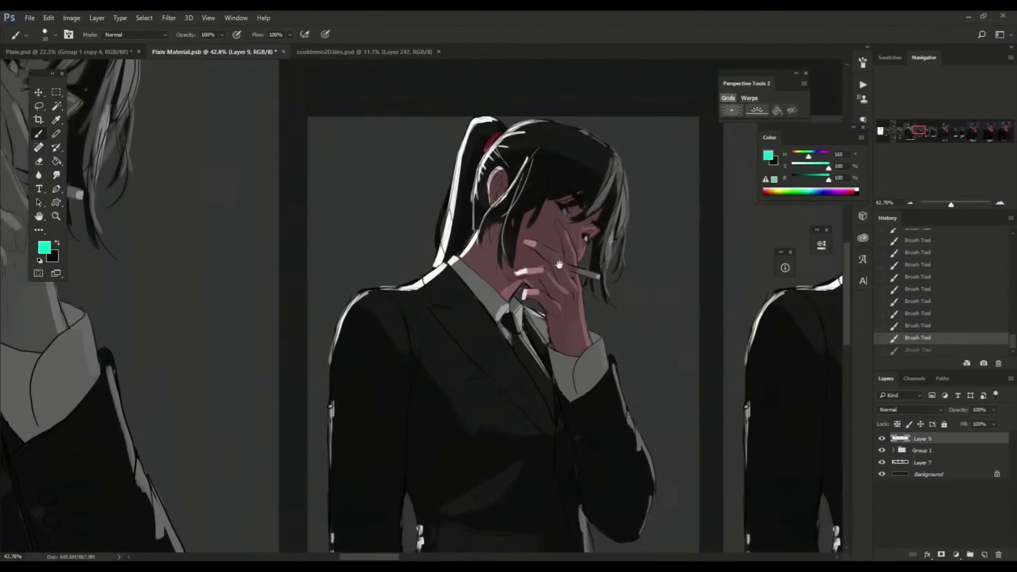
{"action": "scroll", "coordinate": [536, 206], "scroll_direction": "down", "scroll_amount": 2}
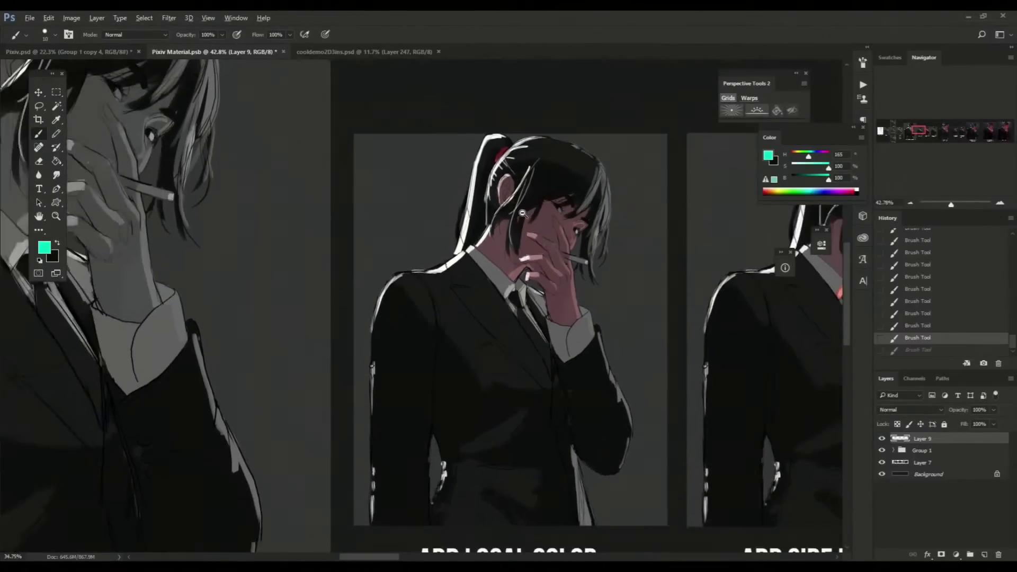
{"action": "left_click_drag", "start_coordinate": [553, 307], "coordinate": [533, 241]}
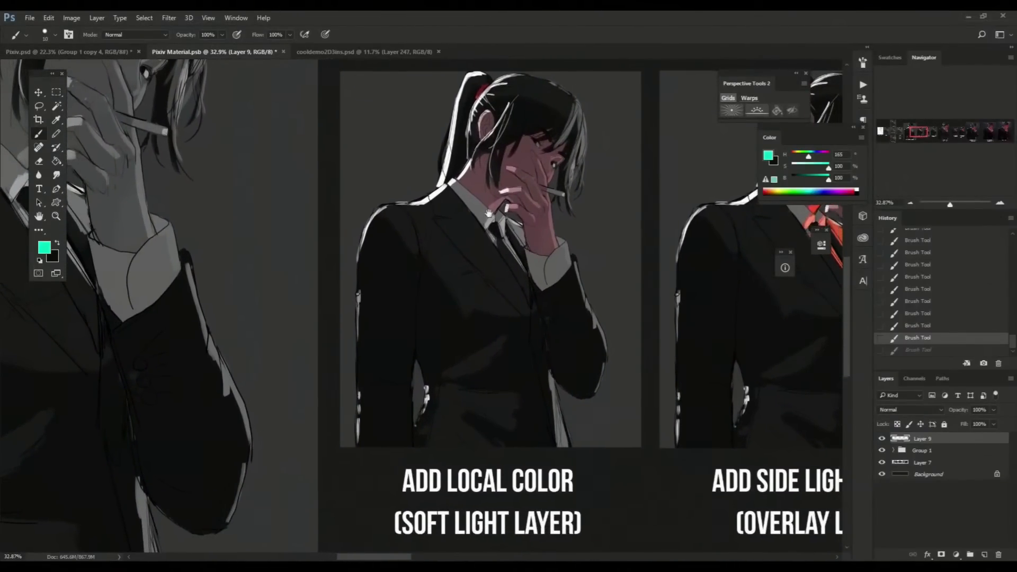
{"action": "left_click_drag", "start_coordinate": [524, 164], "coordinate": [558, 156]}
{"action": "left_click_drag", "start_coordinate": [551, 390], "coordinate": [602, 418]}
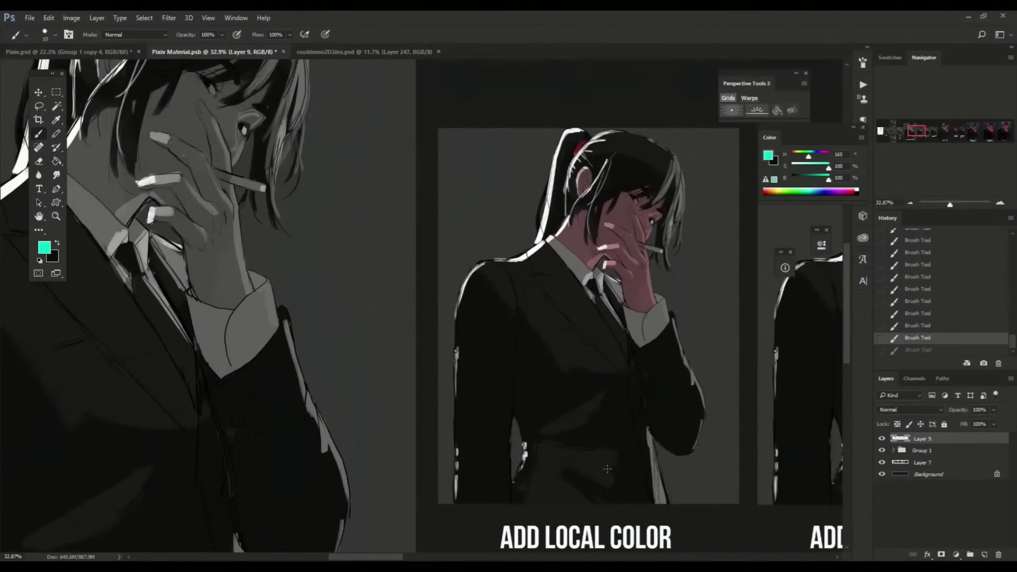
Step: Annotate the Add Local Color figure in turquoise with a circled 1 leading to the wrist and a circled 2 leading to the hair tie
{"action": "scroll", "coordinate": [699, 308], "scroll_direction": "up", "scroll_amount": 3}
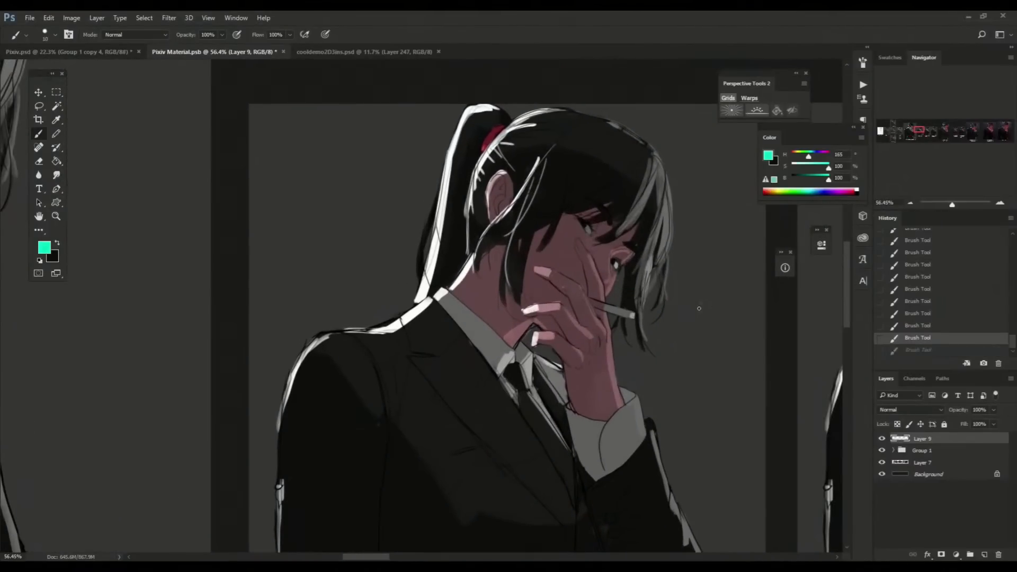
{"action": "left_click_drag", "start_coordinate": [700, 302], "coordinate": [704, 301]}
{"action": "mouse_move", "coordinate": [701, 308]}
{"action": "left_mouse_down"}
{"action": "mouse_move", "coordinate": [699, 321]}
{"action": "mouse_move", "coordinate": [620, 369]}
{"action": "left_mouse_up"}
{"action": "left_click_drag", "start_coordinate": [381, 153], "coordinate": [491, 138]}
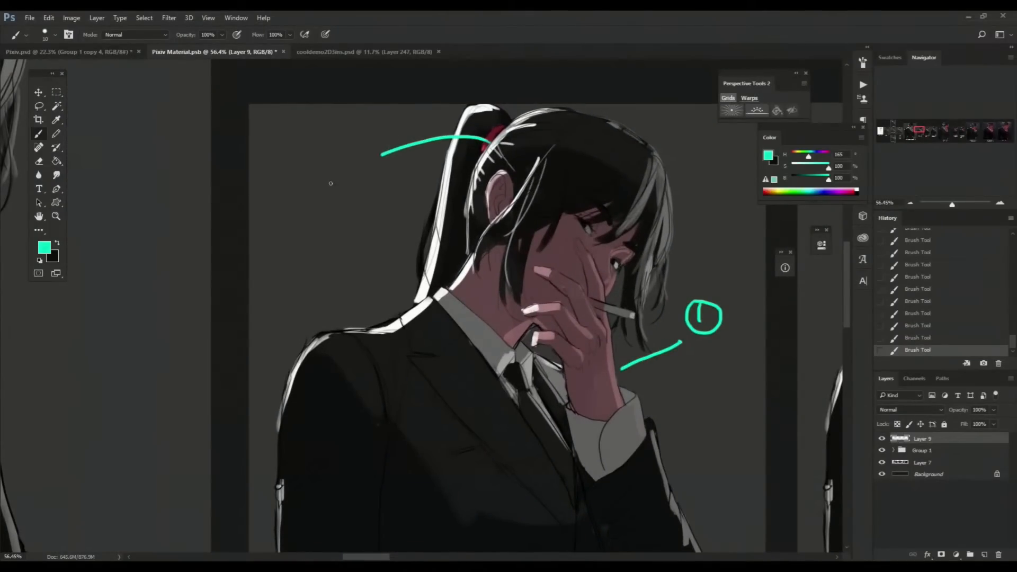
{"action": "left_click_drag", "start_coordinate": [330, 169], "coordinate": [346, 180]}
{"action": "mouse_move", "coordinate": [353, 153]}
{"action": "left_mouse_down"}
{"action": "mouse_move", "coordinate": [339, 197]}
{"action": "mouse_move", "coordinate": [346, 151]}
{"action": "left_mouse_up"}
Step: Try turquoise marks around the raised arm's sleeve on the Add Local Color figure, and undo them
{"action": "left_click_drag", "start_coordinate": [529, 300], "coordinate": [544, 202]}
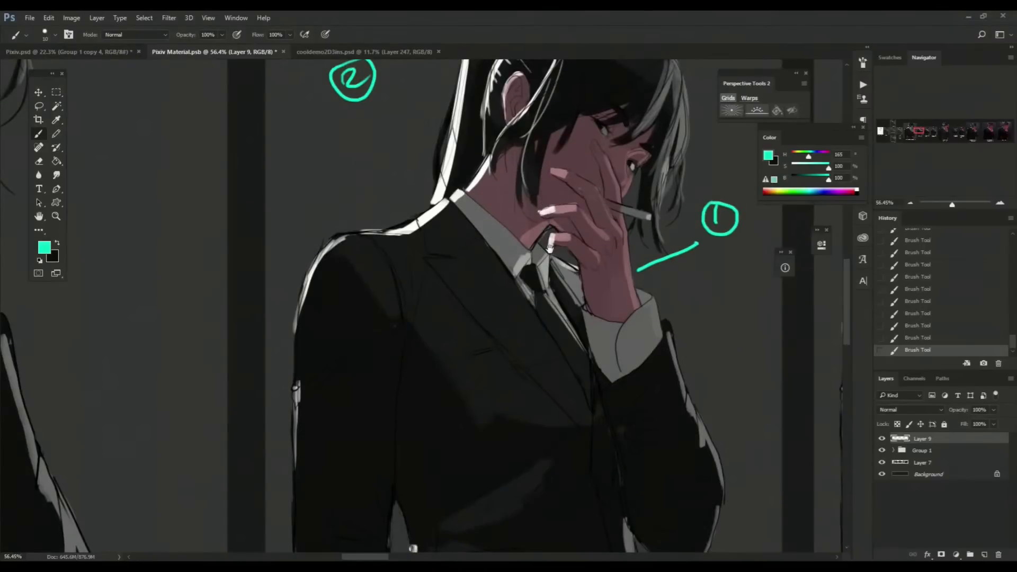
{"action": "scroll", "coordinate": [549, 334], "scroll_direction": "down", "scroll_amount": 1}
{"action": "left_click_drag", "start_coordinate": [555, 407], "coordinate": [555, 372]}
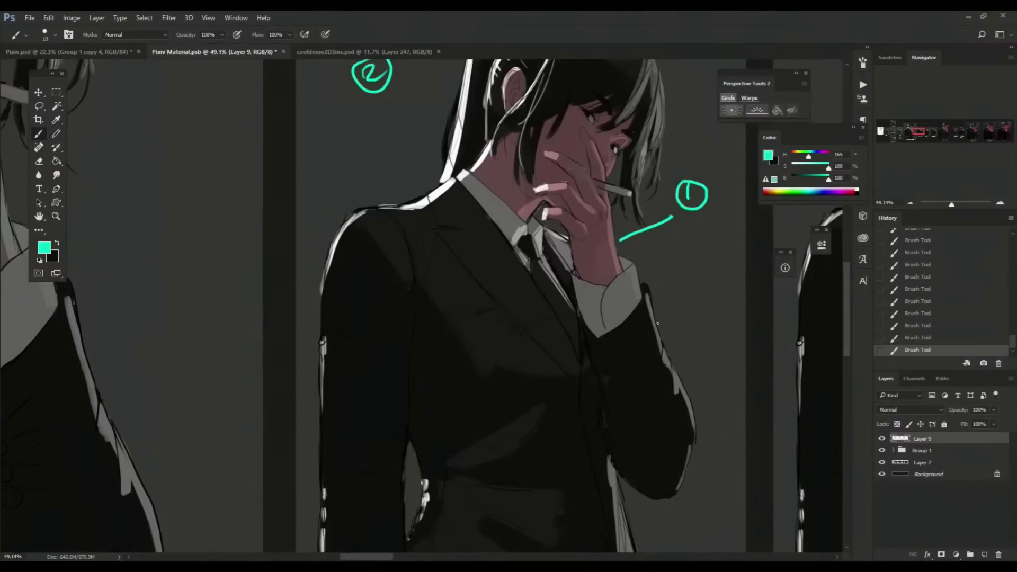
{"action": "mouse_move", "coordinate": [642, 343]}
{"action": "left_mouse_down"}
{"action": "mouse_move", "coordinate": [686, 289]}
{"action": "mouse_move", "coordinate": [639, 363]}
{"action": "left_mouse_up"}
{"action": "key", "text": "ctrl+z"}
{"action": "mouse_move", "coordinate": [658, 269]}
{"action": "left_mouse_down"}
{"action": "mouse_move", "coordinate": [633, 281]}
{"action": "mouse_move", "coordinate": [644, 289]}
{"action": "left_mouse_up"}
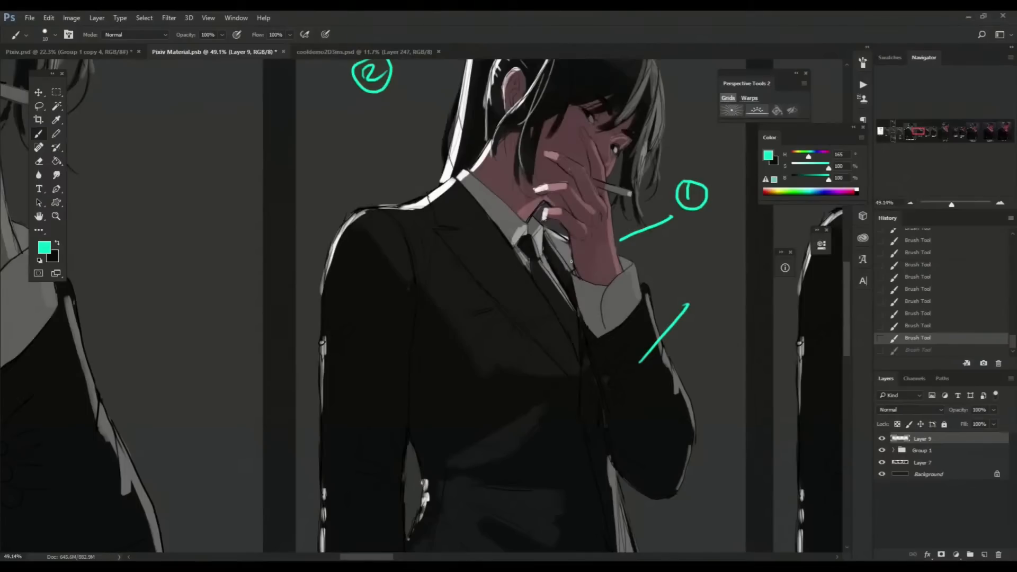
{"action": "key", "text": "ctrl+z"}
Step: Try a turquoise outline around the finger-side end of the cigarette, and undo it
{"action": "scroll", "coordinate": [590, 228], "scroll_direction": "down", "scroll_amount": 2}
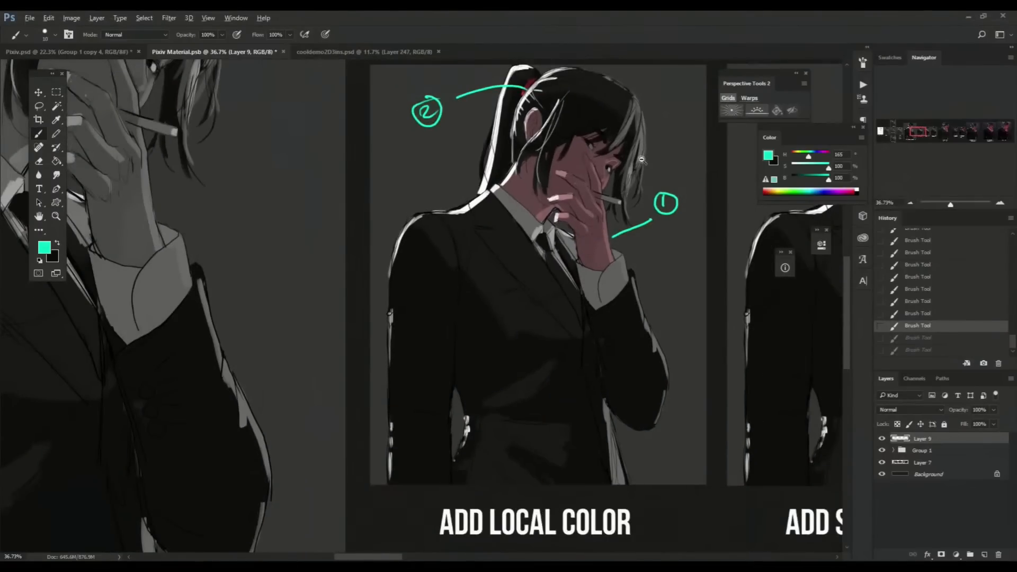
{"action": "scroll", "coordinate": [641, 159], "scroll_direction": "up", "scroll_amount": 5}
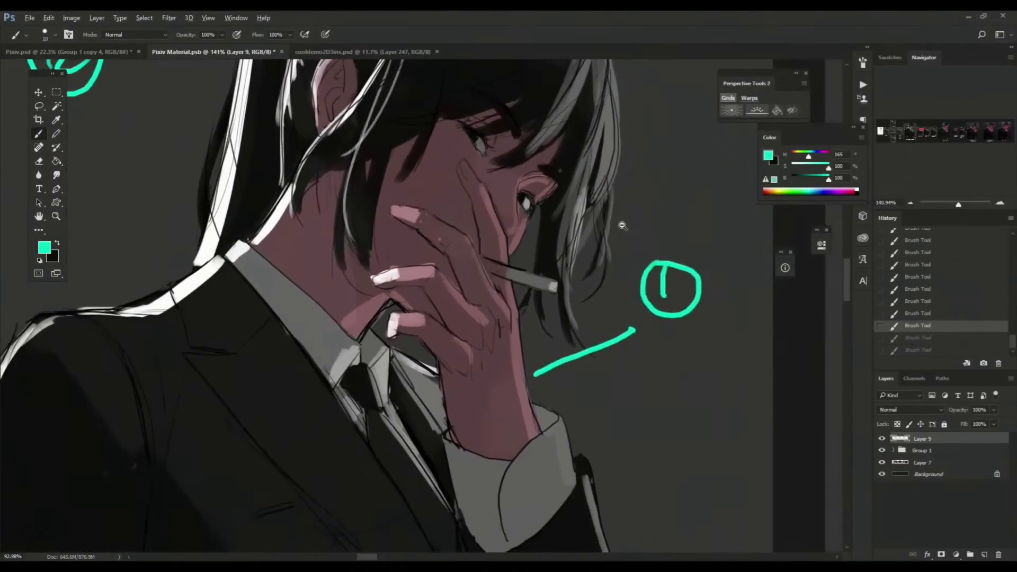
{"action": "scroll", "coordinate": [623, 225], "scroll_direction": "up", "scroll_amount": 2}
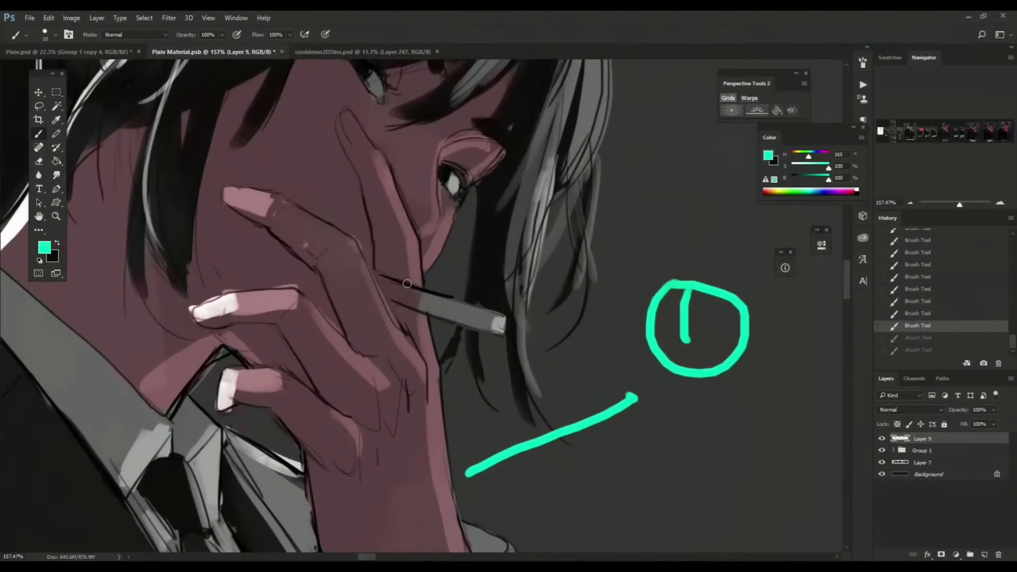
{"action": "mouse_move", "coordinate": [379, 274]}
{"action": "left_mouse_down"}
{"action": "mouse_move", "coordinate": [430, 312]}
{"action": "mouse_move", "coordinate": [381, 273]}
{"action": "left_mouse_up"}
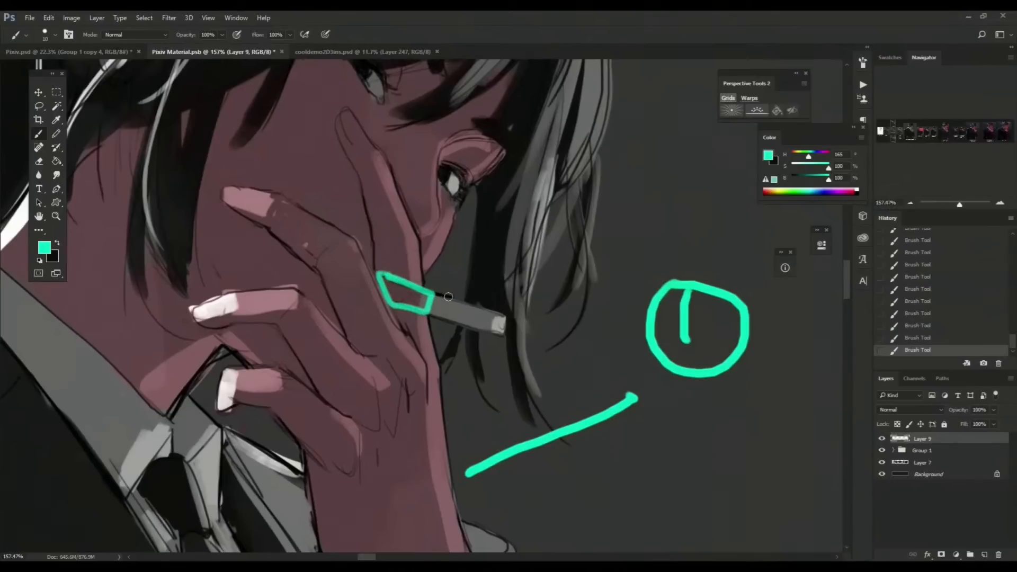
{"action": "key", "text": "ctrl+z"}
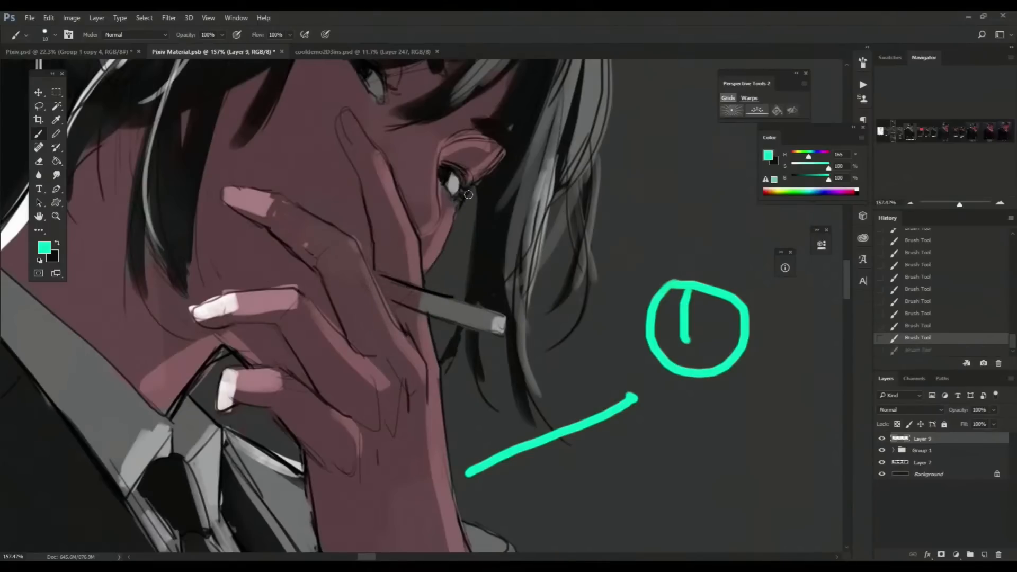
Step: Compare the Add Local Color figure with the Add Side Light Color (Overlay Layer) figure, examining the red light on hair, face, hand and sleeve
{"action": "scroll", "coordinate": [442, 252], "scroll_direction": "down", "scroll_amount": 10}
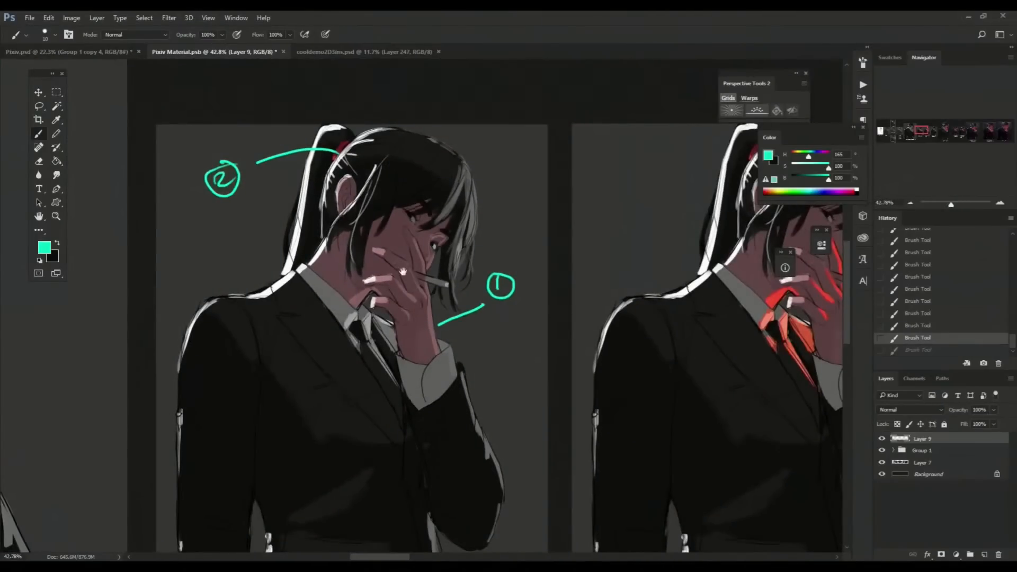
{"action": "scroll", "coordinate": [402, 272], "scroll_direction": "down", "scroll_amount": 5}
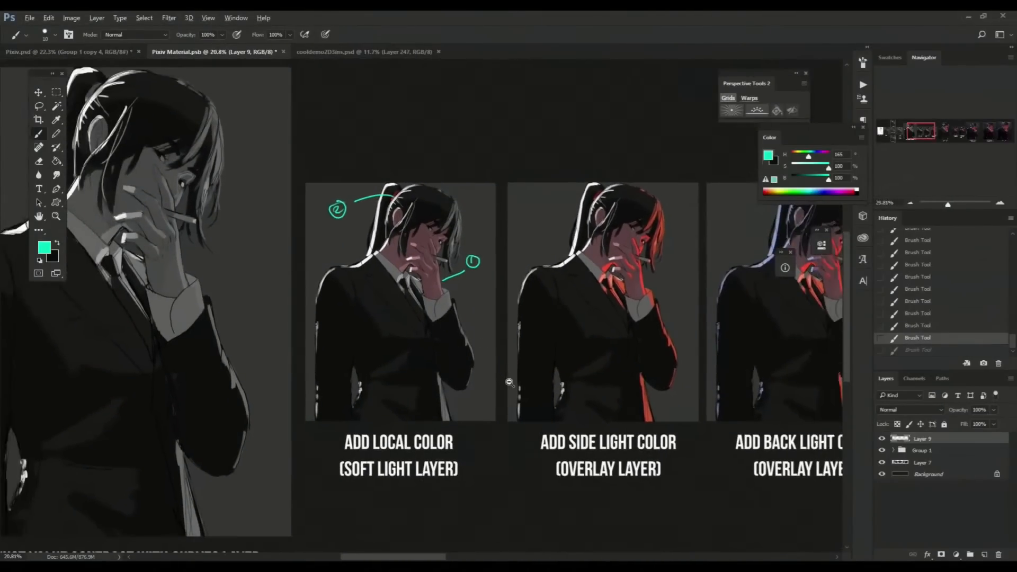
{"action": "left_click", "coordinate": [509, 382], "text": "ctrl"}
{"action": "left_click", "coordinate": [509, 382], "text": "ctrl"}
{"action": "left_click_drag", "start_coordinate": [562, 386], "coordinate": [512, 392]}
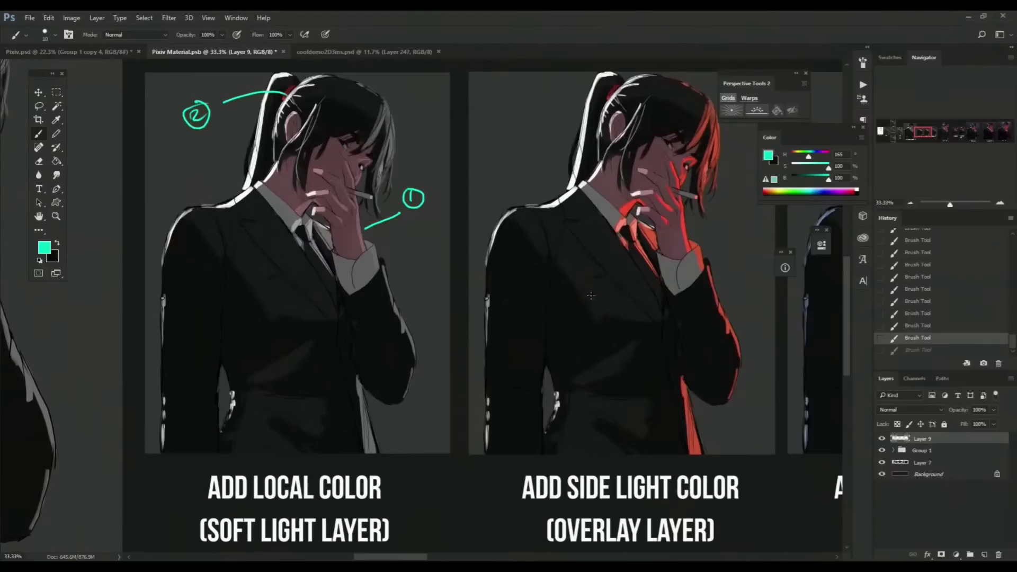
{"action": "left_click_drag", "start_coordinate": [605, 309], "coordinate": [604, 328]}
{"action": "left_click", "coordinate": [604, 279], "text": "alt"}
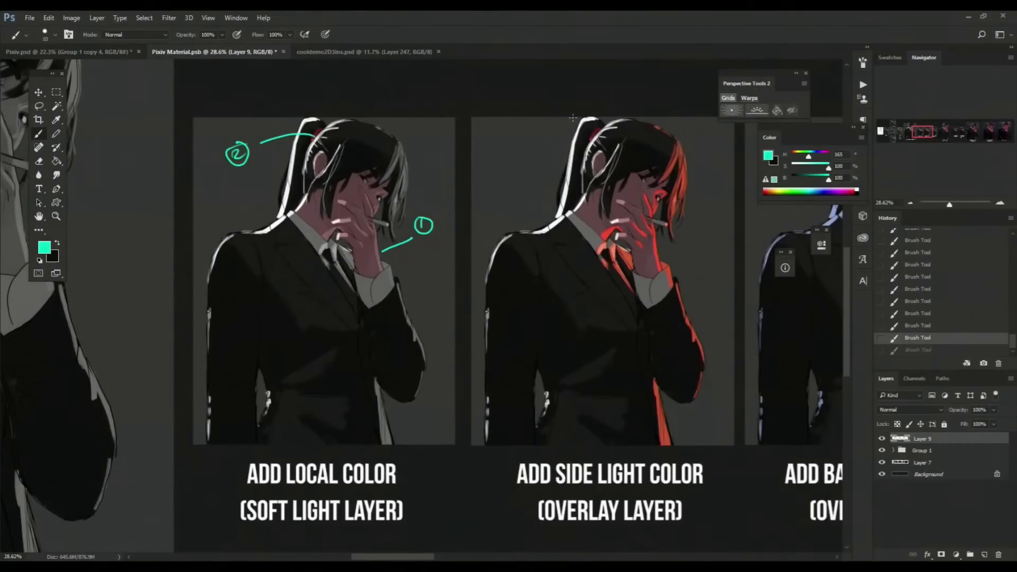
{"action": "left_click_drag", "start_coordinate": [648, 375], "coordinate": [667, 406]}
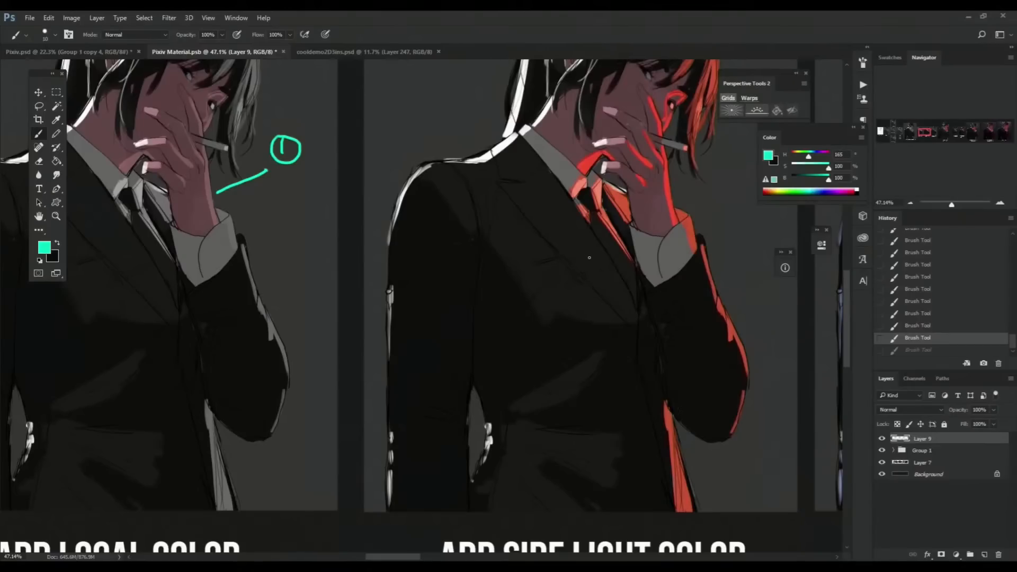
{"action": "left_click_drag", "start_coordinate": [590, 183], "coordinate": [613, 288]}
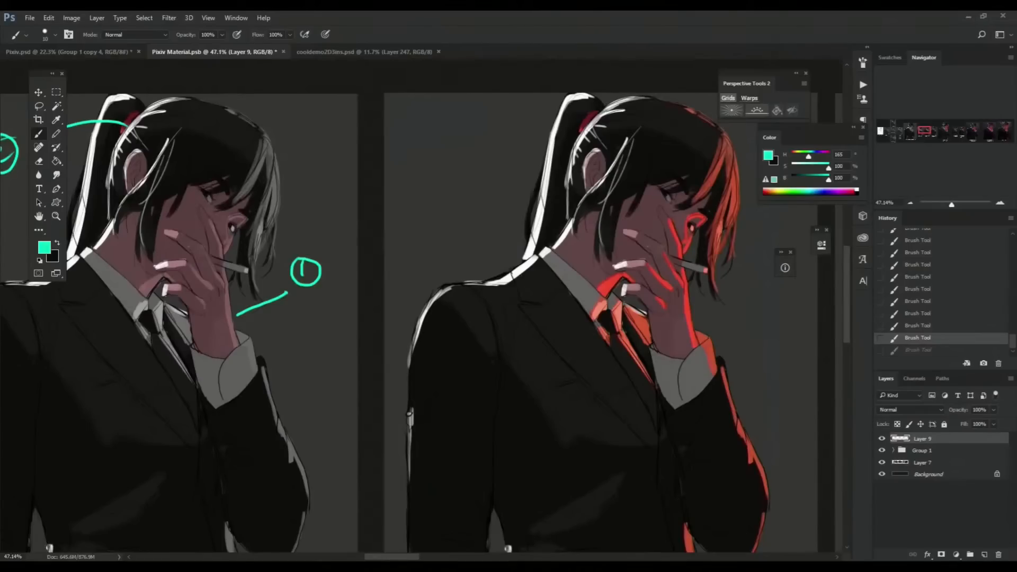
Step: Compare the hair strands, face and cigarette in the Add Local Color figure with the same areas in the Add Side Light Color figure
{"action": "mouse_move", "coordinate": [583, 264]}
{"action": "left_mouse_down"}
{"action": "mouse_move", "coordinate": [553, 234]}
{"action": "mouse_move", "coordinate": [500, 222]}
{"action": "left_mouse_up"}
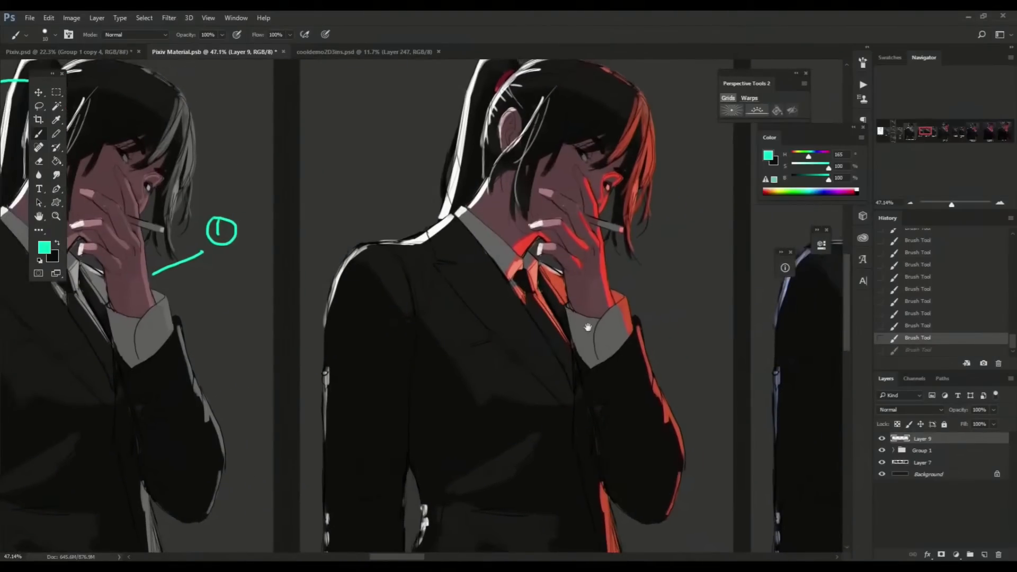
{"action": "left_click_drag", "start_coordinate": [583, 246], "coordinate": [608, 266]}
{"action": "left_click_drag", "start_coordinate": [615, 230], "coordinate": [596, 305]}
{"action": "left_click_drag", "start_coordinate": [643, 186], "coordinate": [431, 251]}
{"action": "left_click_drag", "start_coordinate": [420, 257], "coordinate": [491, 251]}
{"action": "left_click_drag", "start_coordinate": [257, 181], "coordinate": [299, 186]}
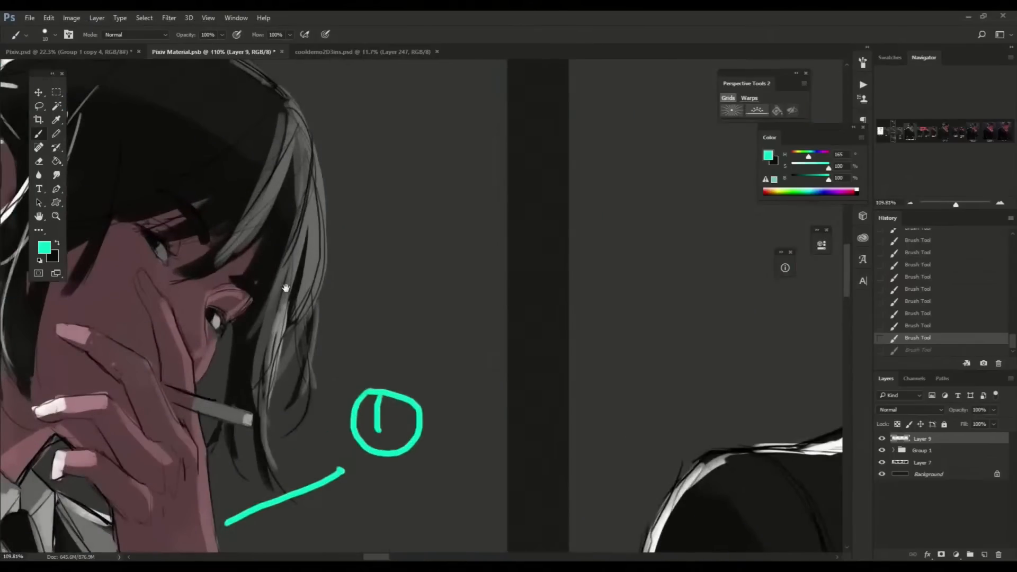
{"action": "left_click_drag", "start_coordinate": [269, 317], "coordinate": [333, 311]}
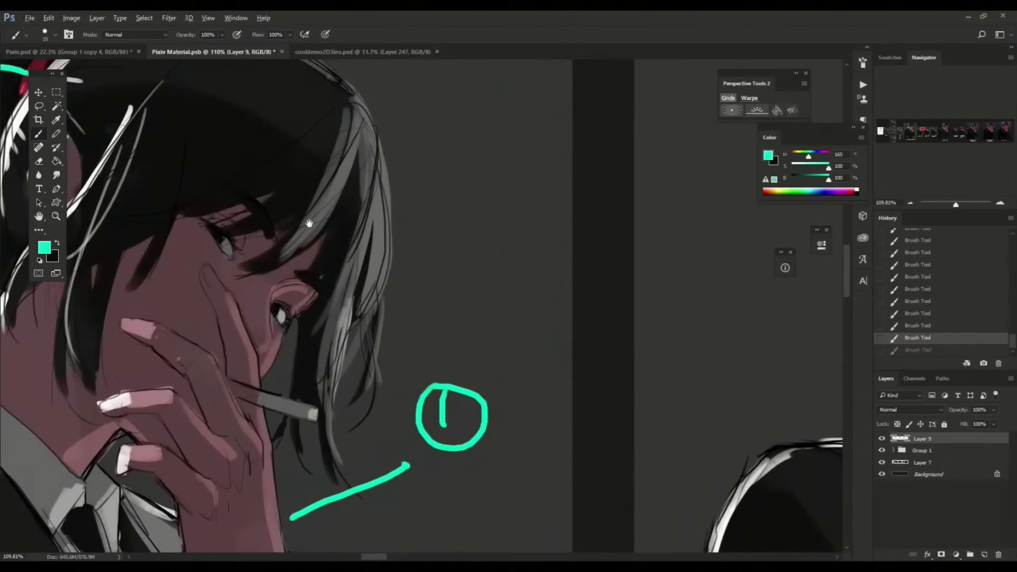
{"action": "left_click_drag", "start_coordinate": [391, 279], "coordinate": [371, 283]}
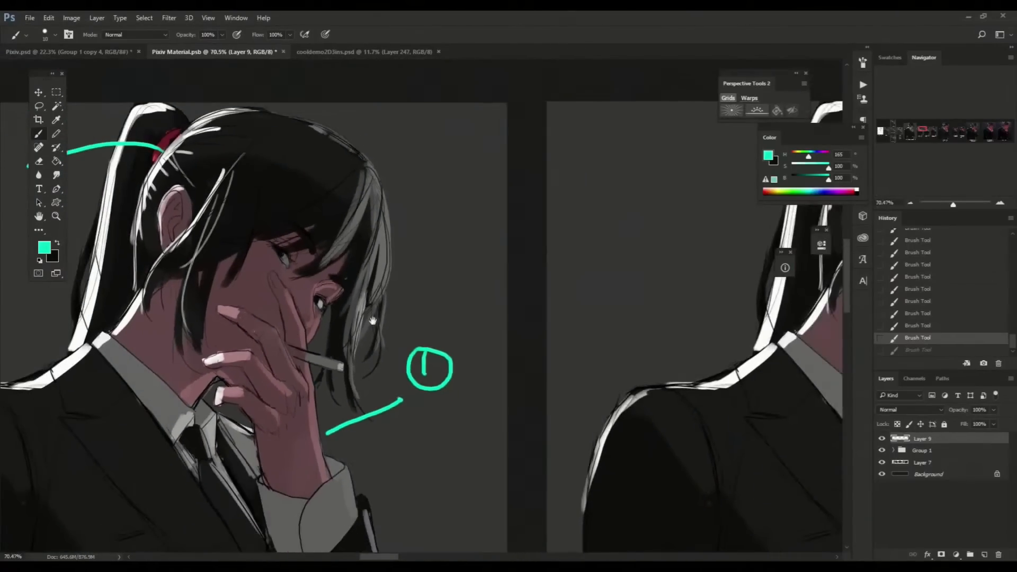
{"action": "left_click_drag", "start_coordinate": [374, 320], "coordinate": [399, 220]}
{"action": "left_click_drag", "start_coordinate": [393, 261], "coordinate": [386, 262]}
{"action": "left_click_drag", "start_coordinate": [418, 264], "coordinate": [291, 241]}
{"action": "left_click_drag", "start_coordinate": [604, 290], "coordinate": [476, 293]}
{"action": "left_click_drag", "start_coordinate": [704, 134], "coordinate": [635, 176]}
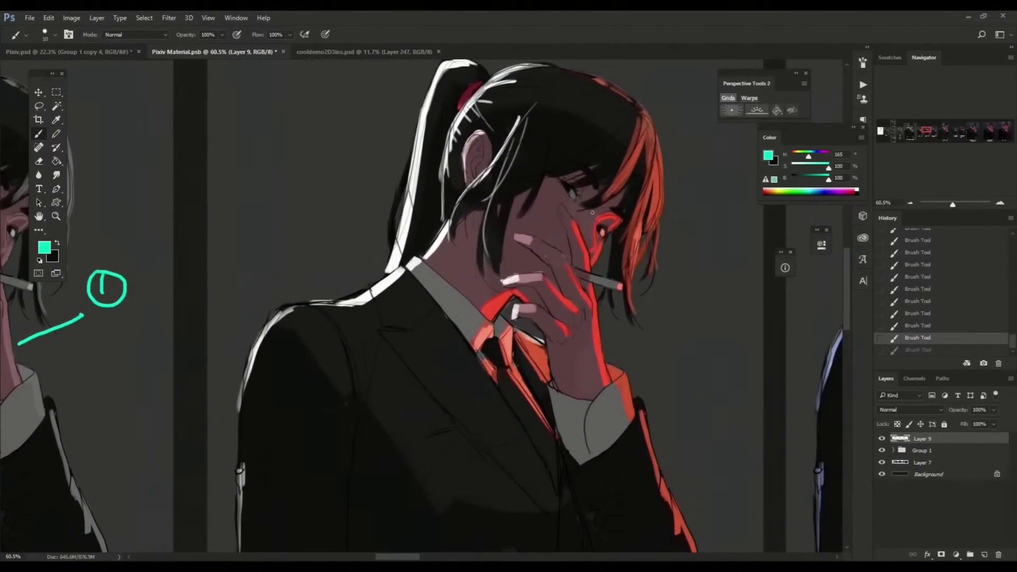
Step: Examine the red side light on the collar, hand, cuff and sleeve of the Add Side Light Color figure and its Overlay Layer caption
{"action": "left_click_drag", "start_coordinate": [647, 261], "coordinate": [626, 262]}
{"action": "mouse_move", "coordinate": [610, 302]}
{"action": "left_mouse_down"}
{"action": "mouse_move", "coordinate": [631, 302]}
{"action": "mouse_move", "coordinate": [593, 307]}
{"action": "left_mouse_up"}
{"action": "left_click_drag", "start_coordinate": [596, 443], "coordinate": [576, 293]}
{"action": "left_click_drag", "start_coordinate": [540, 428], "coordinate": [561, 436]}
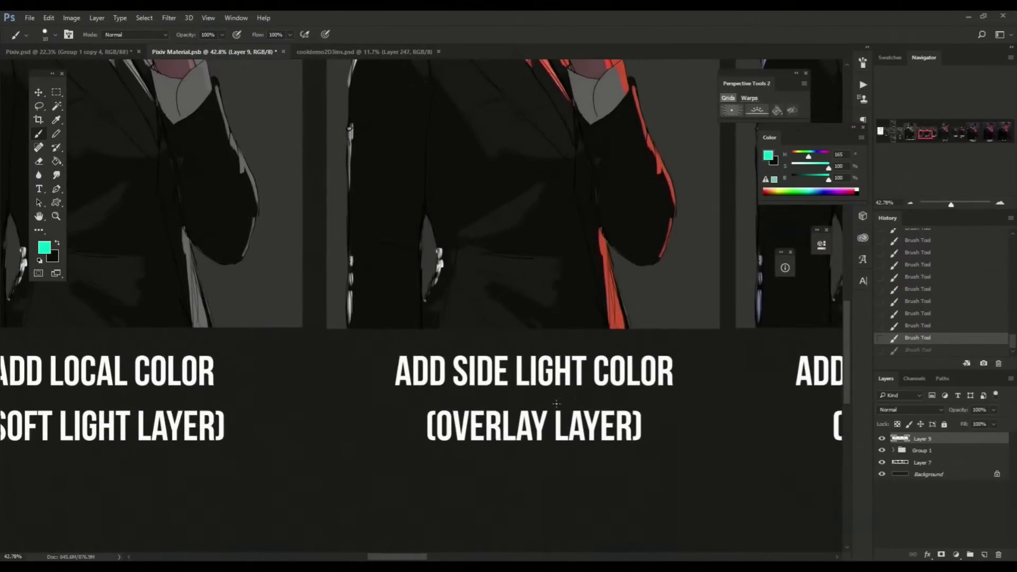
{"action": "mouse_move", "coordinate": [649, 332]}
{"action": "left_mouse_down"}
{"action": "mouse_move", "coordinate": [606, 385]}
{"action": "mouse_move", "coordinate": [593, 454]}
{"action": "left_mouse_up"}
{"action": "left_click_drag", "start_coordinate": [549, 273], "coordinate": [556, 345]}
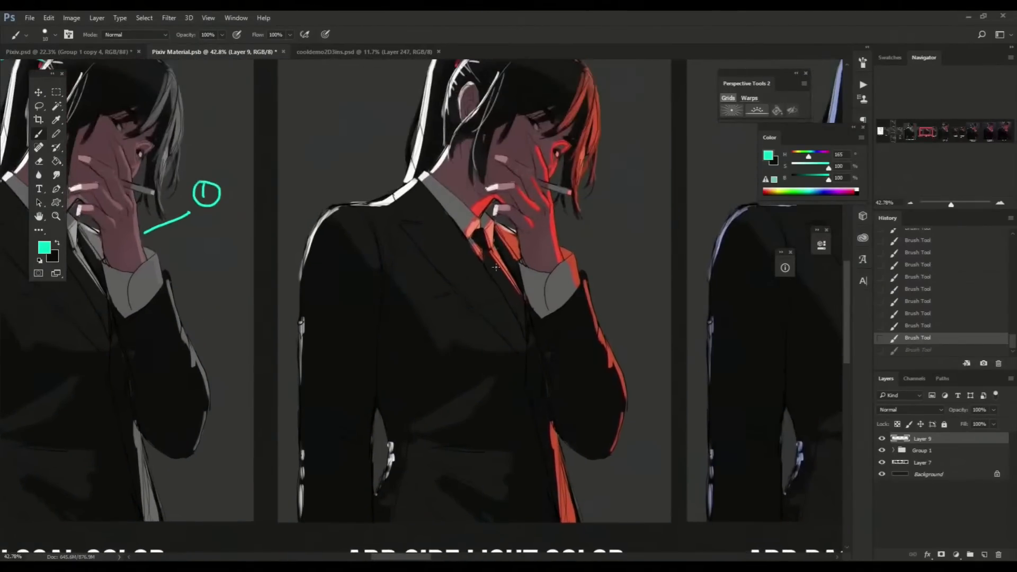
{"action": "left_click_drag", "start_coordinate": [588, 482], "coordinate": [525, 472]}
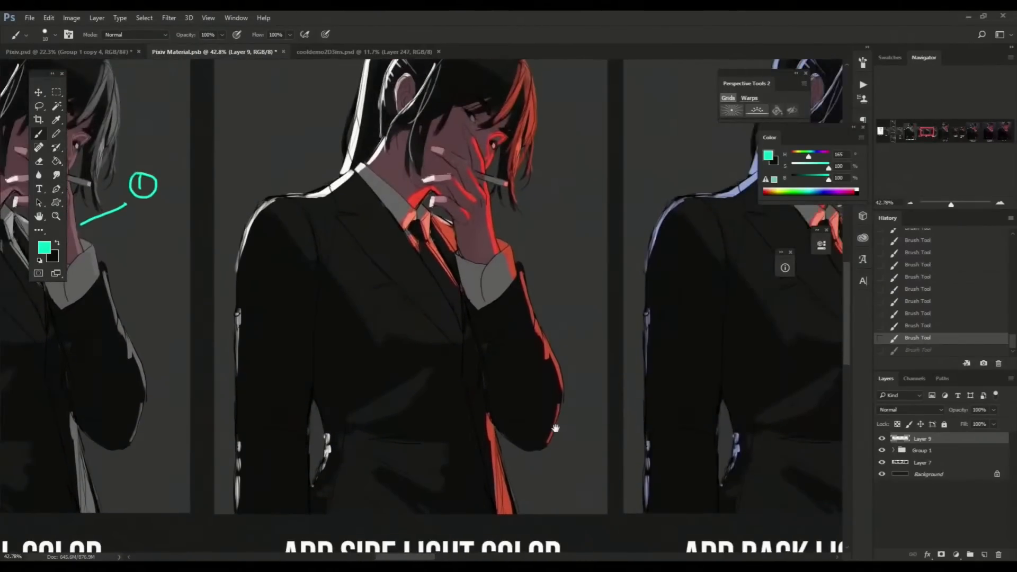
{"action": "left_click_drag", "start_coordinate": [621, 433], "coordinate": [502, 389]}
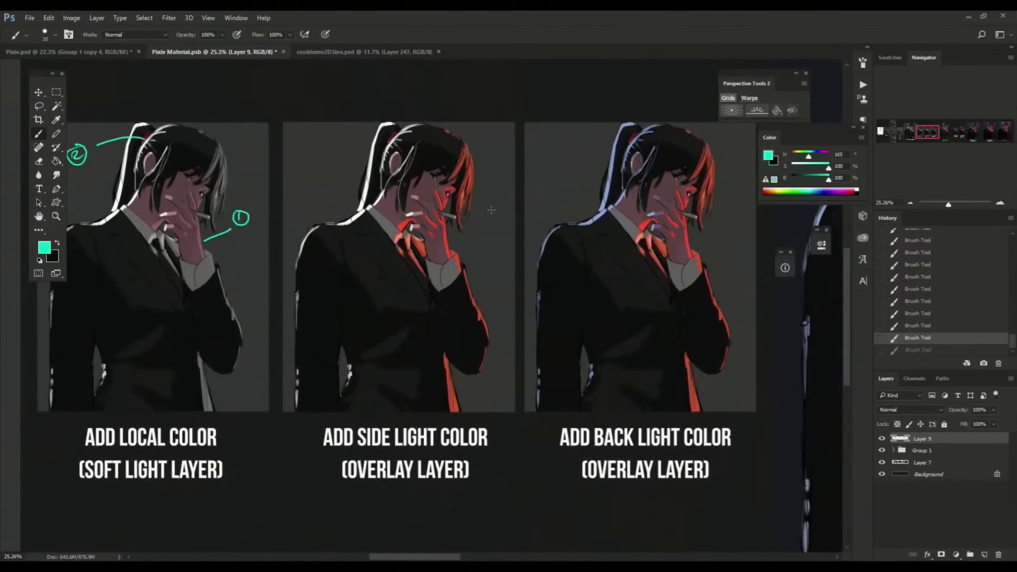
Step: Compare the Add Side Light Color and Add Back Light Color figures with the original Back Light value pass
{"action": "left_click_drag", "start_coordinate": [675, 401], "coordinate": [645, 429]}
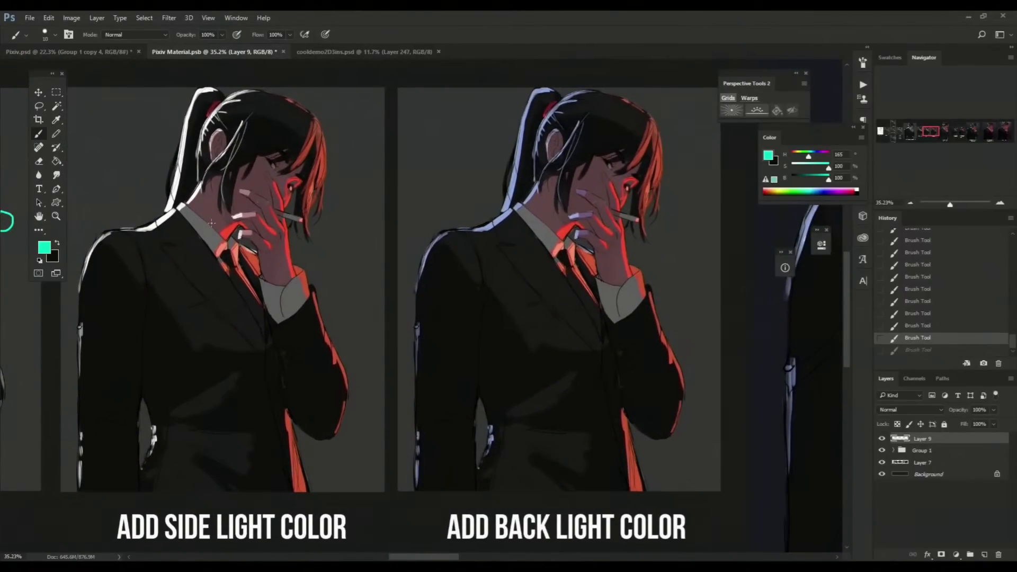
{"action": "left_click_drag", "start_coordinate": [551, 346], "coordinate": [537, 364]}
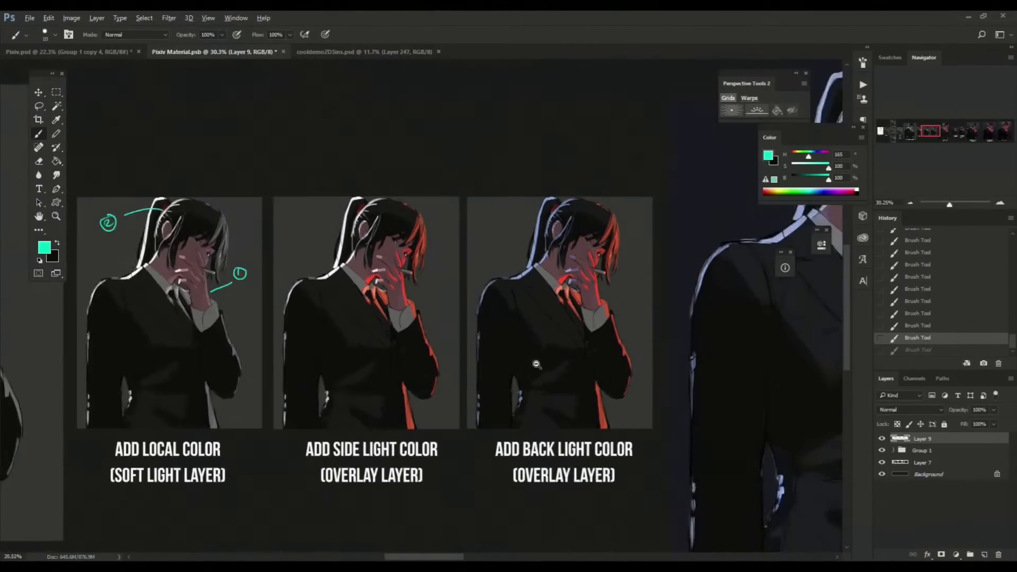
{"action": "left_click_drag", "start_coordinate": [56, 308], "coordinate": [631, 348]}
{"action": "left_click_drag", "start_coordinate": [615, 350], "coordinate": [615, 388]}
{"action": "left_click_drag", "start_coordinate": [374, 279], "coordinate": [418, 269]}
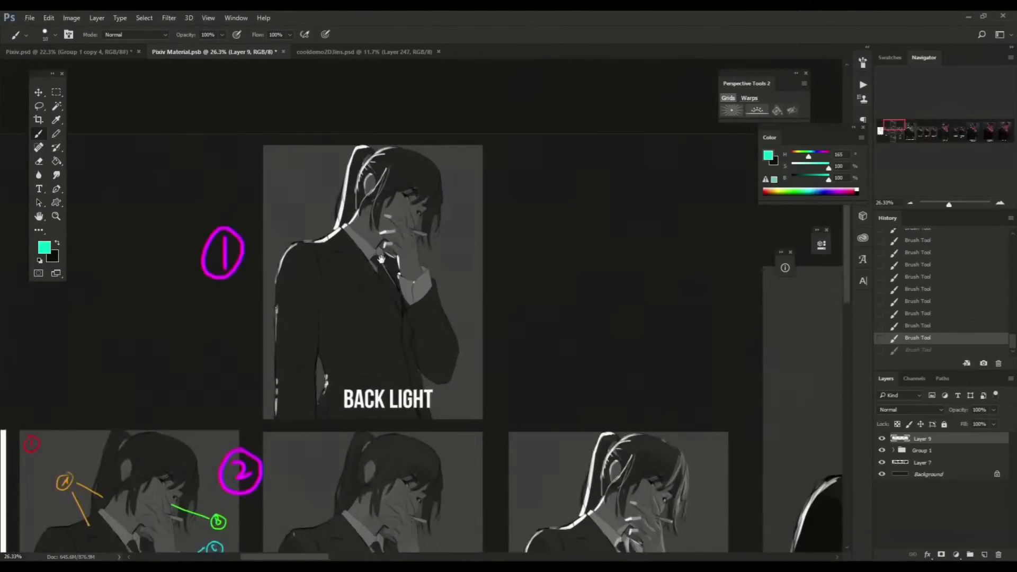
{"action": "left_click_drag", "start_coordinate": [517, 275], "coordinate": [504, 301]}
{"action": "left_click_drag", "start_coordinate": [573, 339], "coordinate": [557, 349]}
{"action": "left_click_drag", "start_coordinate": [567, 347], "coordinate": [101, 265]}
{"action": "left_click_drag", "start_coordinate": [742, 395], "coordinate": [250, 273]}
{"action": "left_click_drag", "start_coordinate": [665, 341], "coordinate": [699, 366]}
{"action": "left_click_drag", "start_coordinate": [693, 367], "coordinate": [667, 389]}
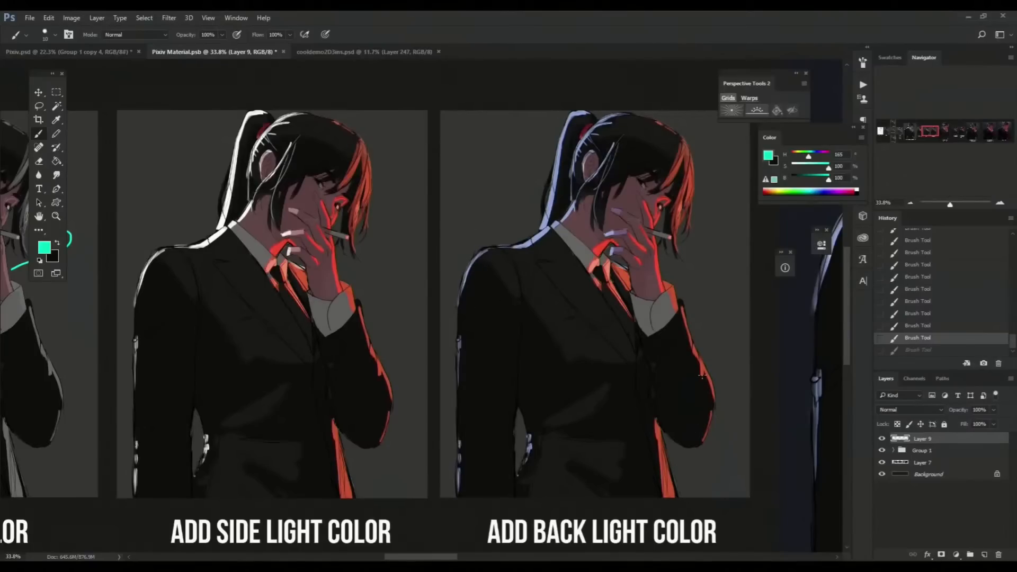
Step: Examine the blue back light on the ponytail, shoulder, fingers and sleeve edge of the Add Back Light Color figure
{"action": "left_click_drag", "start_coordinate": [588, 165], "coordinate": [562, 240]}
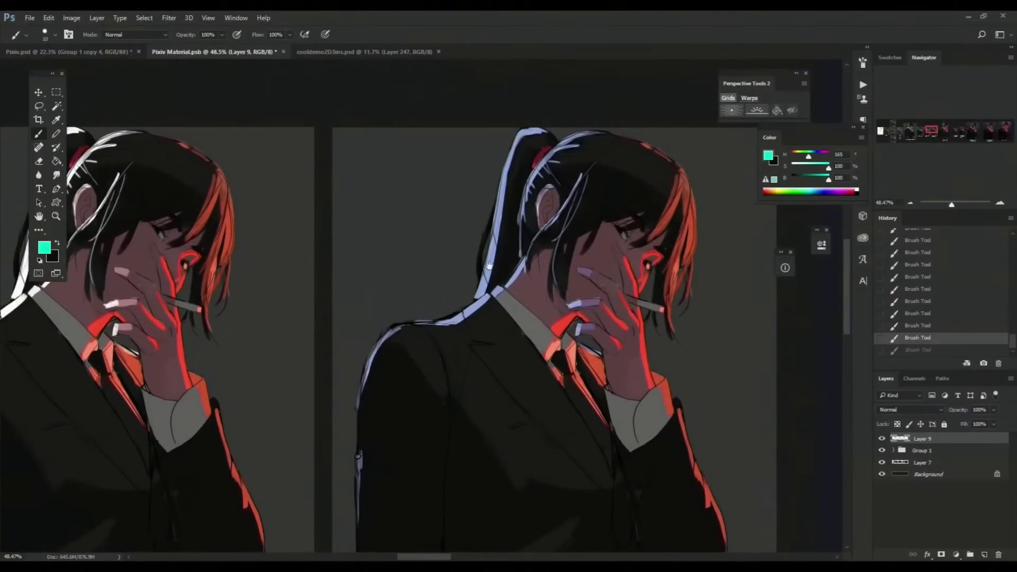
{"action": "left_click_drag", "start_coordinate": [565, 295], "coordinate": [604, 268]}
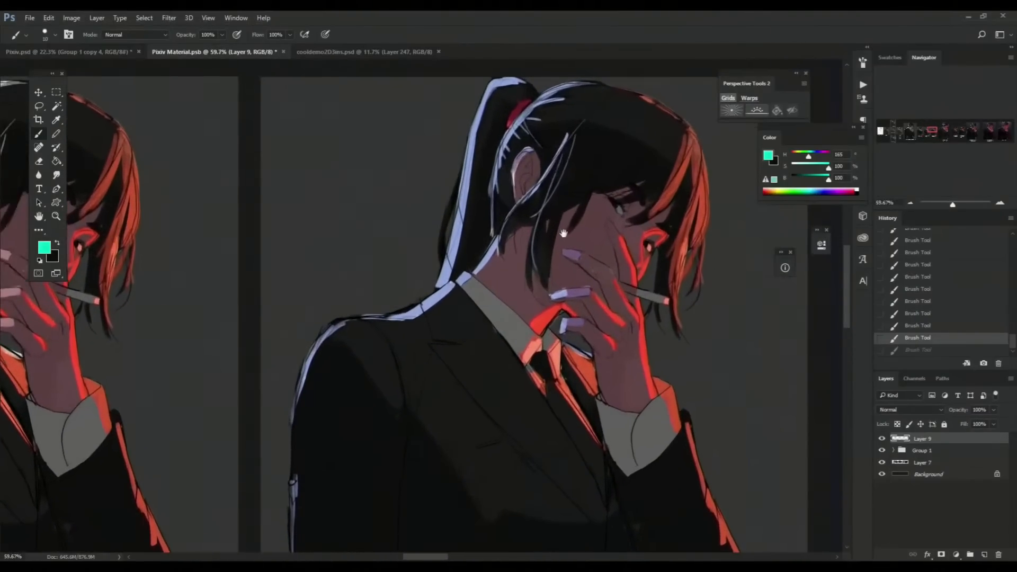
{"action": "left_click_drag", "start_coordinate": [563, 232], "coordinate": [531, 265]}
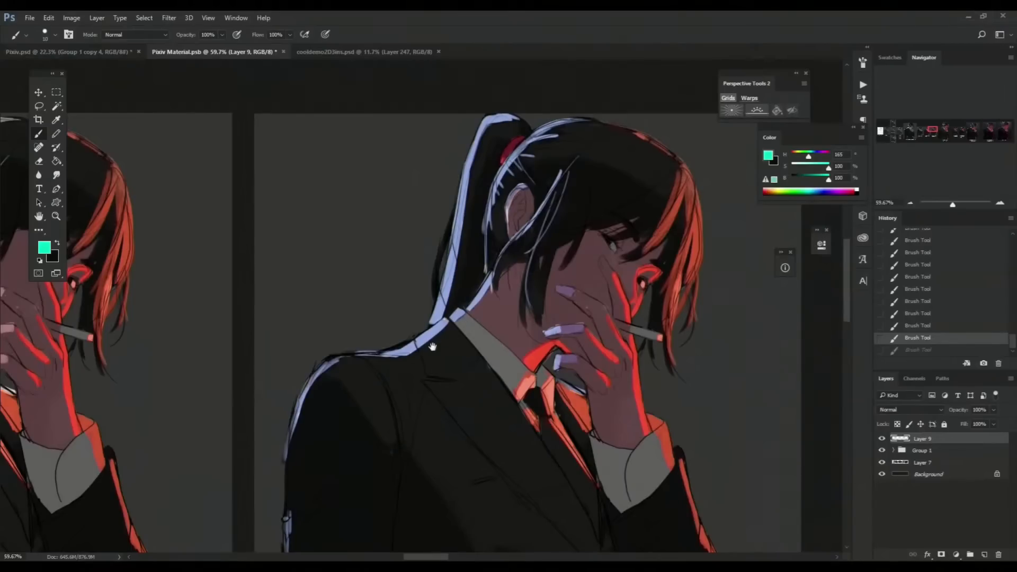
{"action": "left_click_drag", "start_coordinate": [584, 349], "coordinate": [610, 350]}
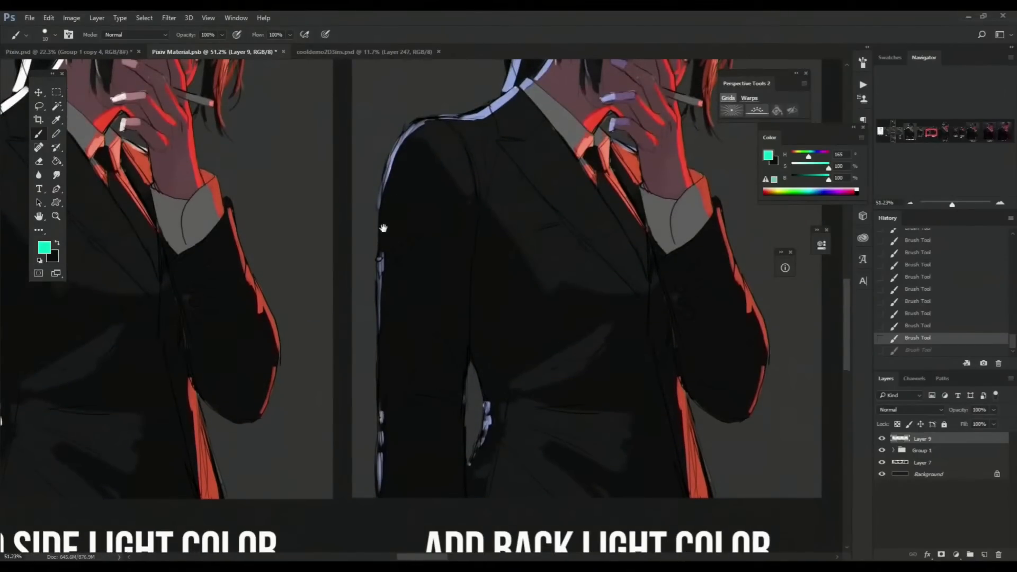
{"action": "left_click_drag", "start_coordinate": [585, 375], "coordinate": [486, 364]}
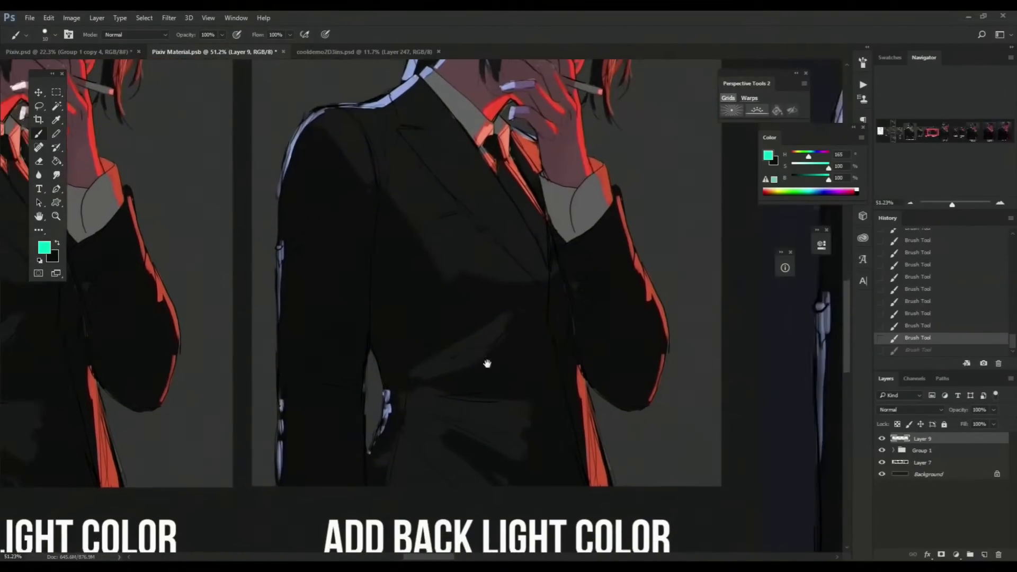
{"action": "left_click", "coordinate": [483, 360], "text": "alt"}
{"action": "left_click_drag", "start_coordinate": [551, 345], "coordinate": [431, 340]}
{"action": "left_click", "coordinate": [485, 339], "text": "alt"}
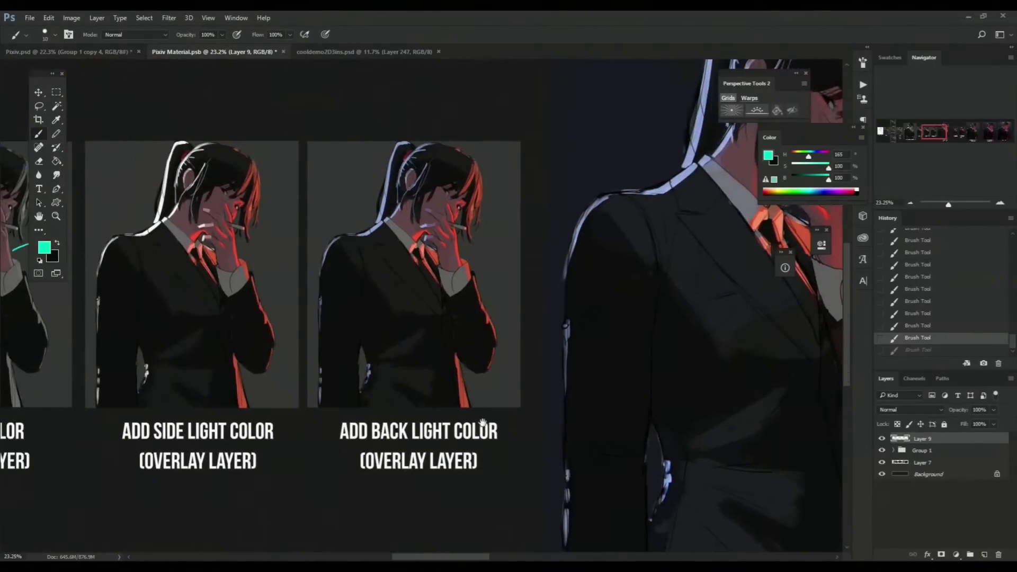
Step: Examine the dark blue background and its influence on the character in the Add Relevant BG Color (Overlay Layer) figure
{"action": "left_click_drag", "start_coordinate": [482, 428], "coordinate": [465, 400]}
{"action": "left_click", "coordinate": [449, 412], "text": "alt"}
{"action": "left_click_drag", "start_coordinate": [564, 429], "coordinate": [427, 355]}
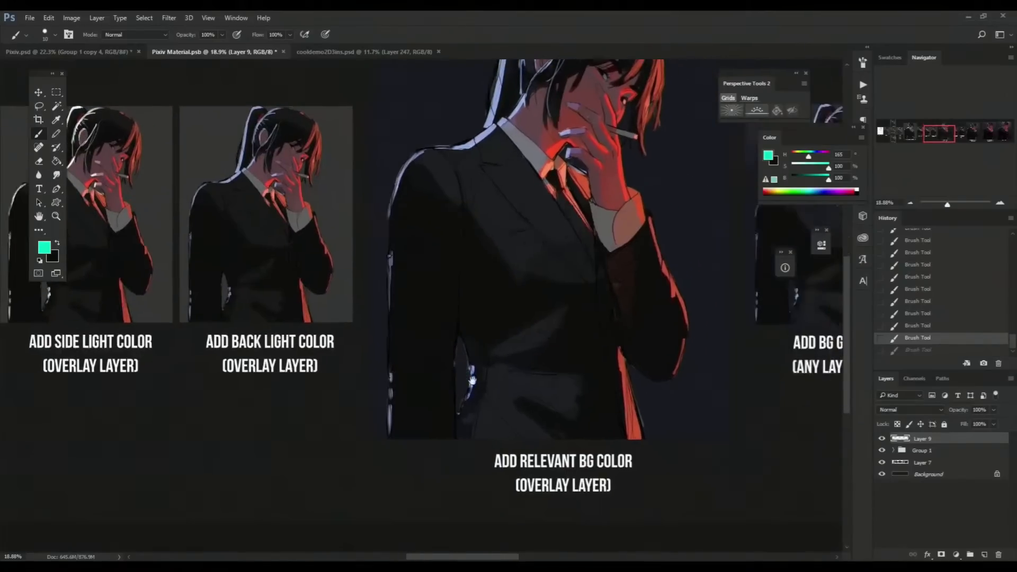
{"action": "left_click_drag", "start_coordinate": [515, 409], "coordinate": [521, 420]}
{"action": "left_click_drag", "start_coordinate": [554, 460], "coordinate": [610, 479]}
{"action": "left_click_drag", "start_coordinate": [569, 392], "coordinate": [625, 446]}
{"action": "scroll", "coordinate": [579, 273], "scroll_direction": "up", "scroll_amount": 3}
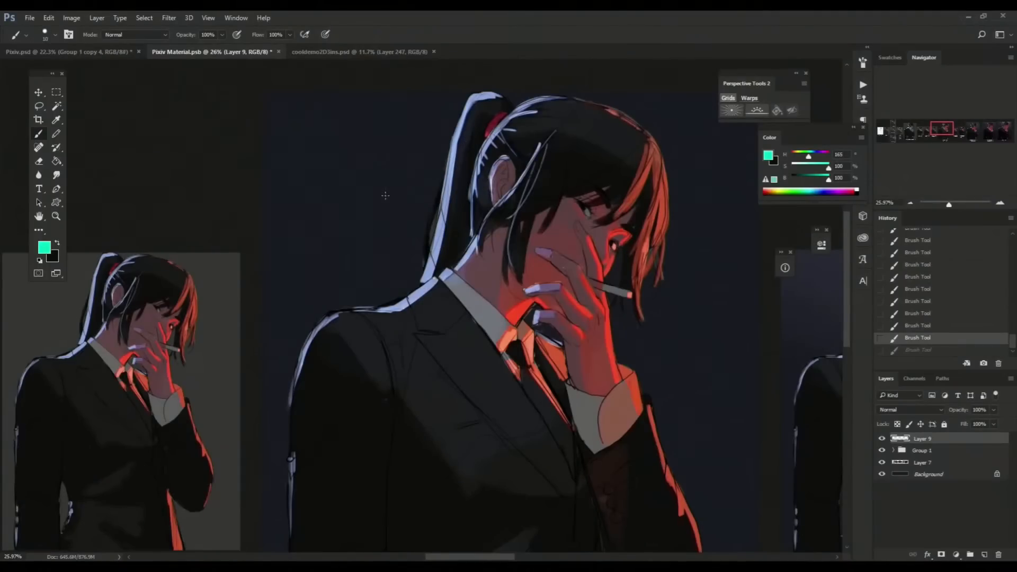
{"action": "right_click", "coordinate": [394, 157]}
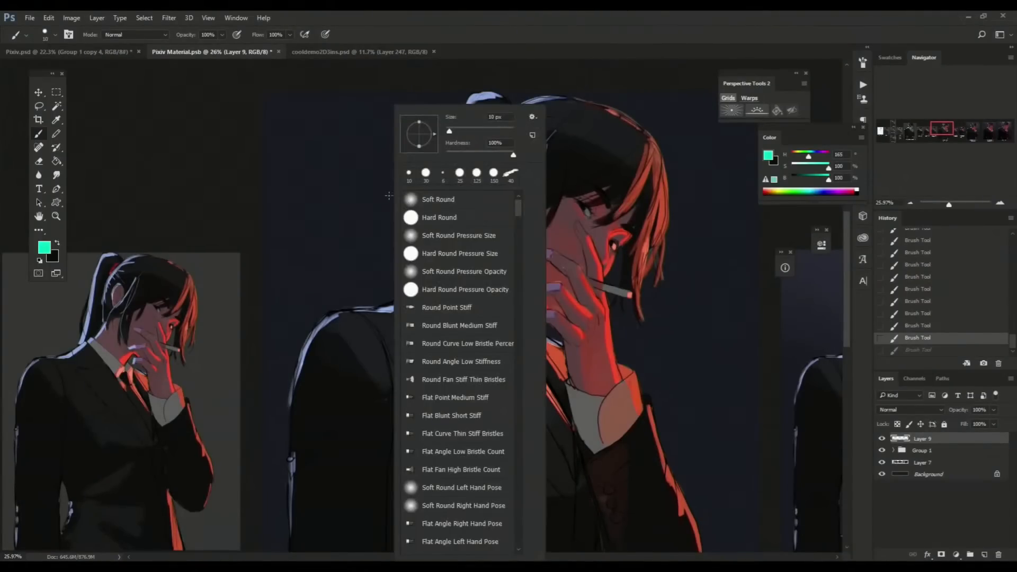
{"action": "left_click", "coordinate": [353, 227]}
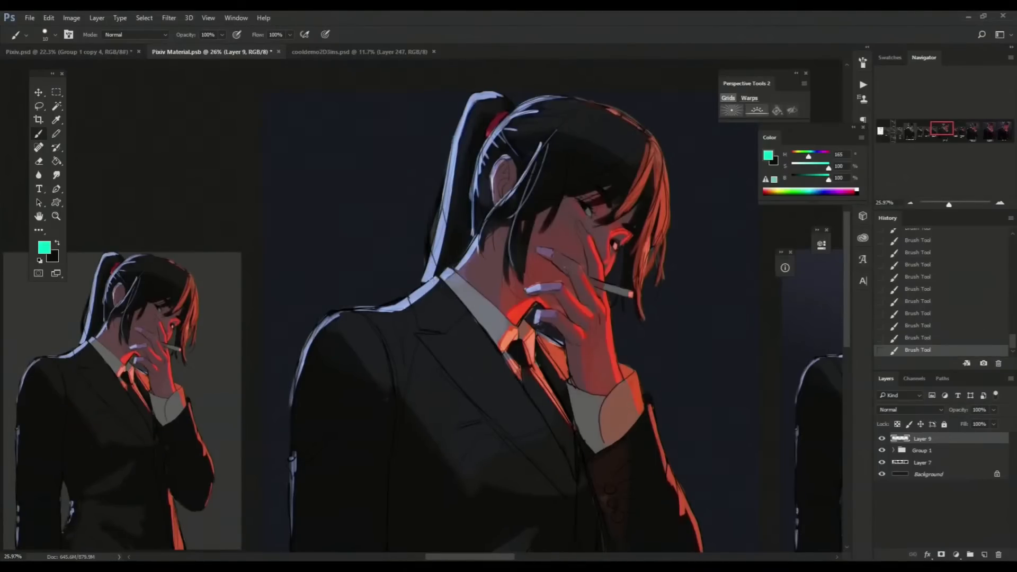
{"action": "left_click_drag", "start_coordinate": [461, 306], "coordinate": [453, 308]}
{"action": "left_click_drag", "start_coordinate": [705, 353], "coordinate": [691, 374]}
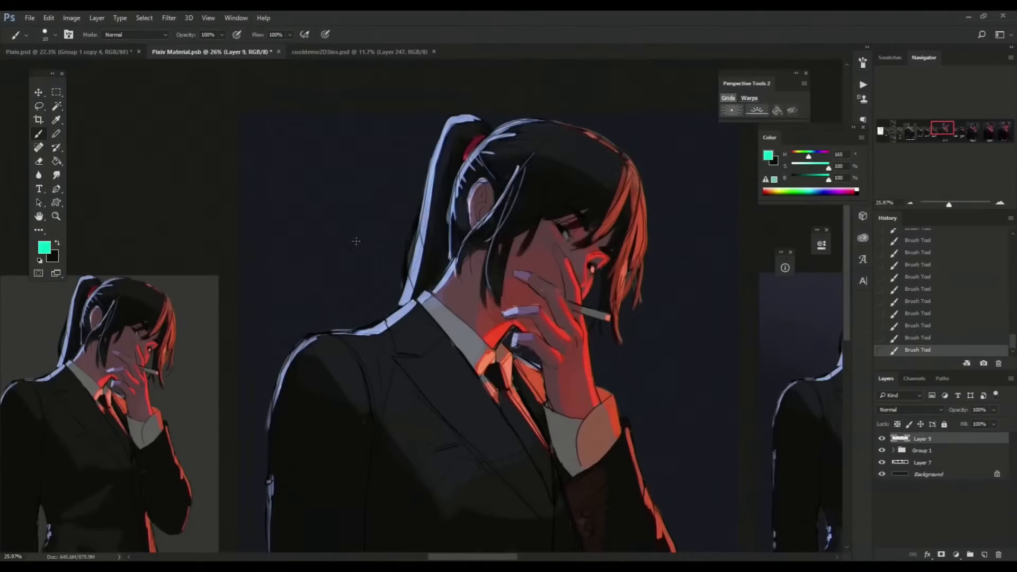
Step: Compare the suit, hand and cuff colors of the Add Relevant BG Color figure with the neighboring Add Back Light Color figure
{"action": "left_click_drag", "start_coordinate": [456, 368], "coordinate": [397, 287]}
{"action": "left_click_drag", "start_coordinate": [547, 313], "coordinate": [558, 350]}
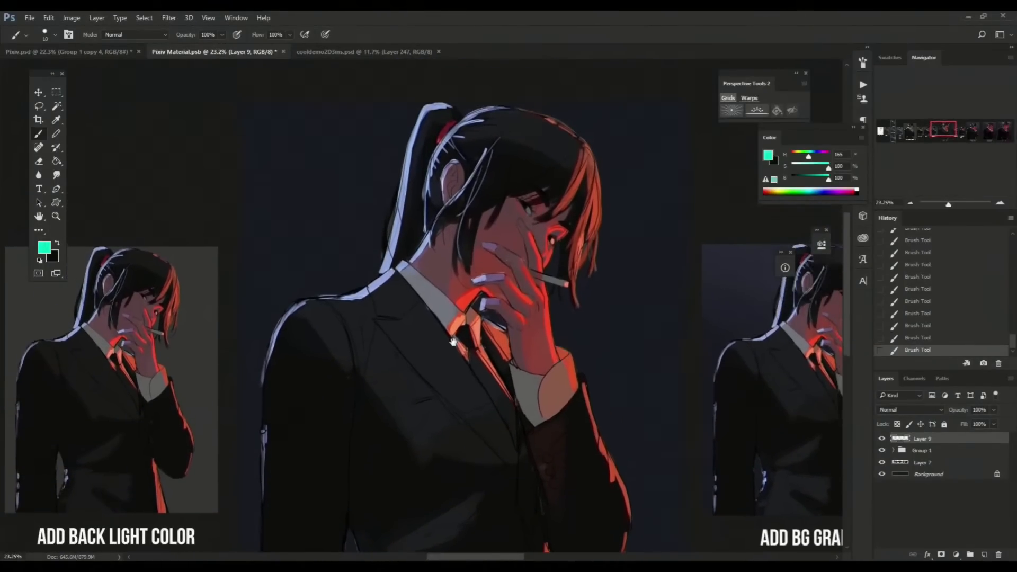
{"action": "left_click_drag", "start_coordinate": [517, 442], "coordinate": [515, 317]}
{"action": "left_click_drag", "start_coordinate": [536, 126], "coordinate": [537, 165]}
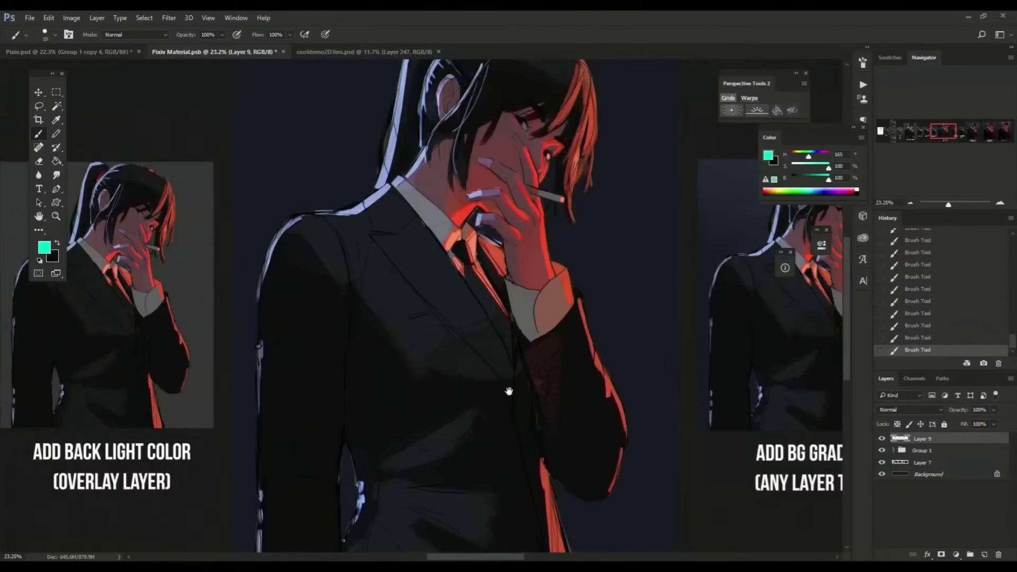
{"action": "scroll", "coordinate": [527, 268], "scroll_direction": "down", "scroll_amount": 1}
{"action": "left_click_drag", "start_coordinate": [386, 262], "coordinate": [401, 251]}
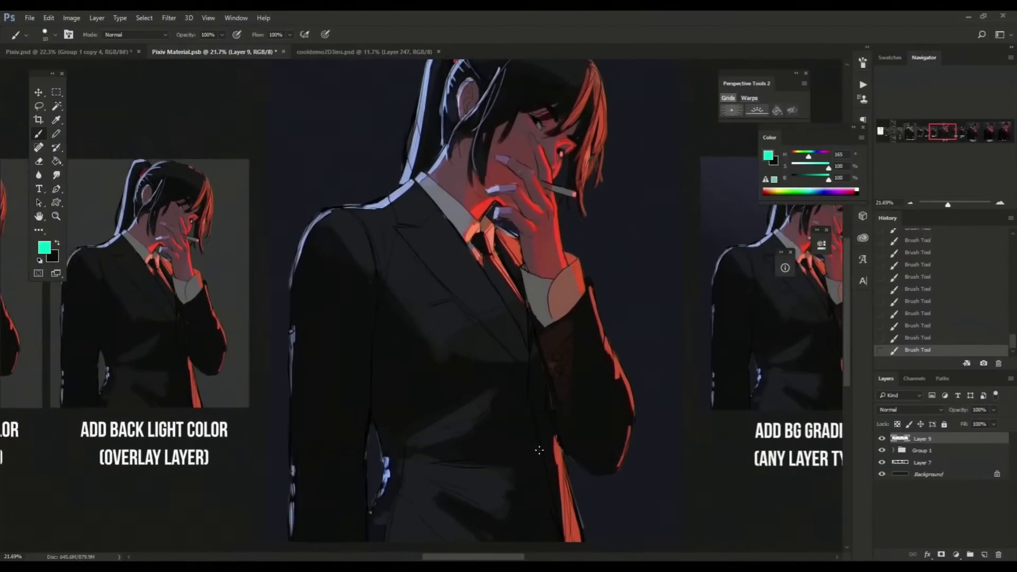
{"action": "left_click_drag", "start_coordinate": [529, 332], "coordinate": [537, 395]}
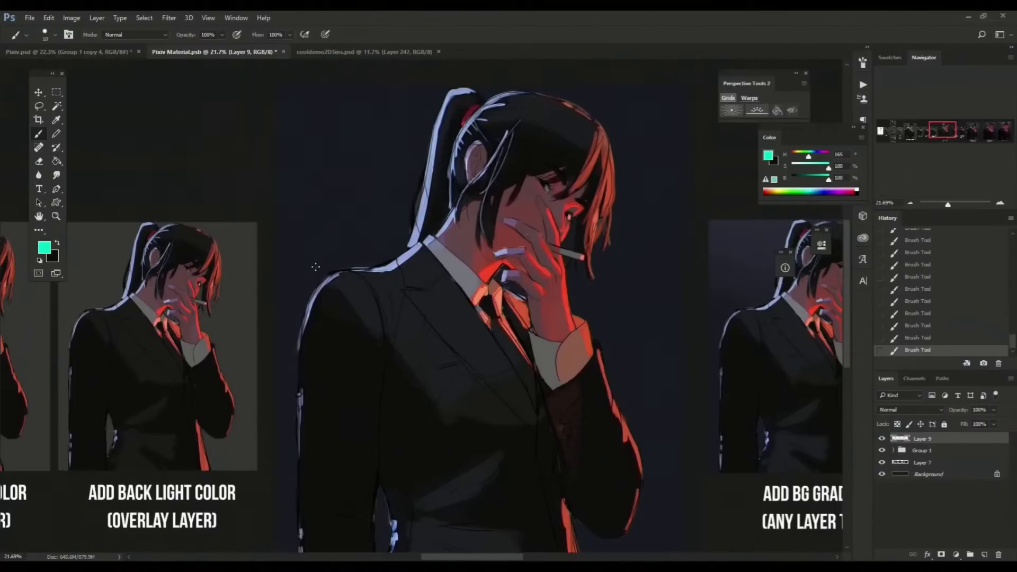
{"action": "left_click_drag", "start_coordinate": [414, 299], "coordinate": [451, 323]}
{"action": "mouse_move", "coordinate": [494, 383]}
{"action": "left_mouse_down"}
{"action": "mouse_move", "coordinate": [522, 367]}
{"action": "mouse_move", "coordinate": [492, 389]}
{"action": "left_mouse_up"}
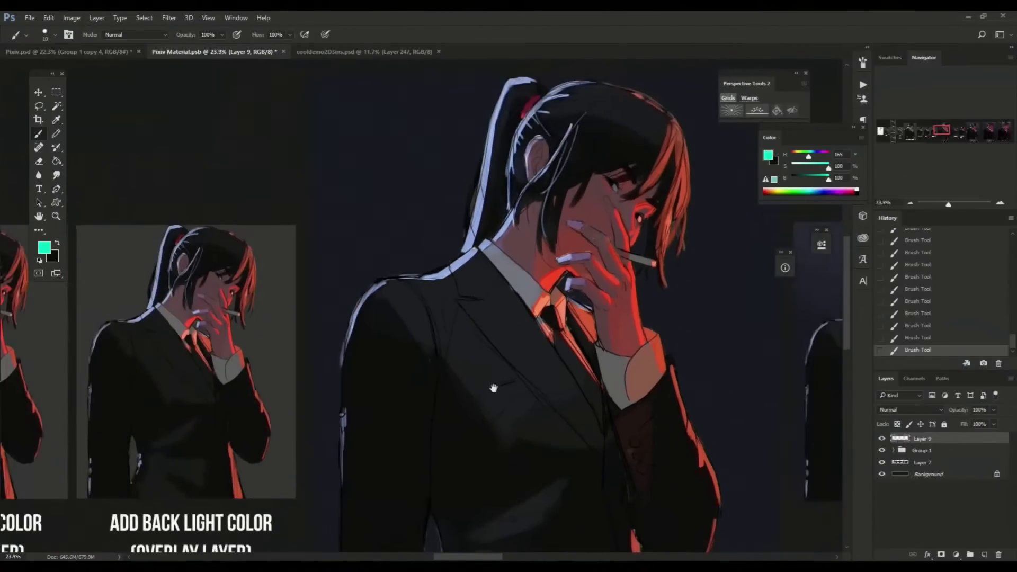
Step: Revisit the Top Light (Weak) value pass and compare it with the suit's chest and lapels in the Add Relevant BG Color figure
{"action": "left_click_drag", "start_coordinate": [554, 361], "coordinate": [490, 344]}
{"action": "left_click_drag", "start_coordinate": [488, 343], "coordinate": [762, 275]}
{"action": "left_click_drag", "start_coordinate": [355, 347], "coordinate": [791, 393]}
{"action": "left_click_drag", "start_coordinate": [386, 365], "coordinate": [418, 342]}
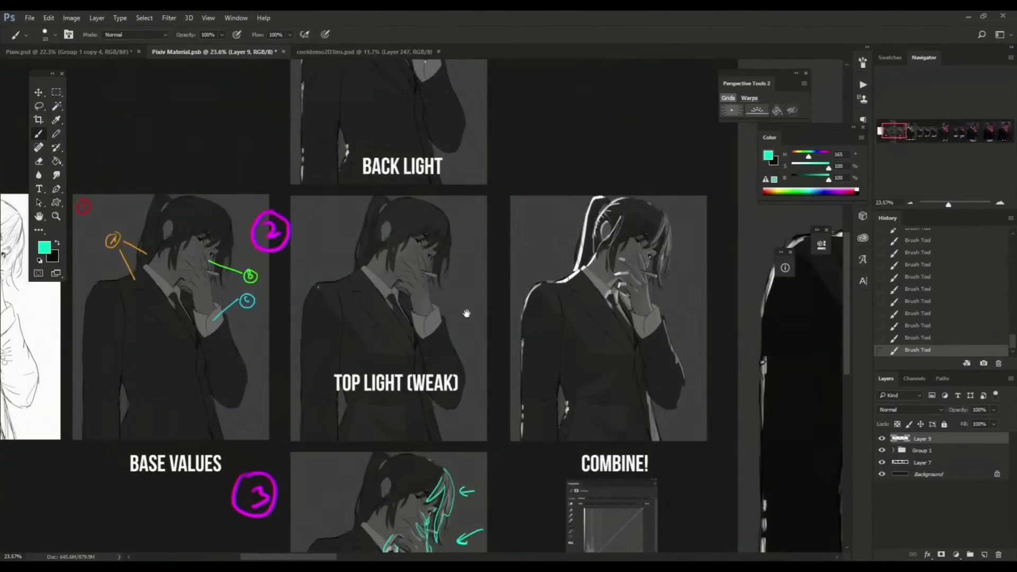
{"action": "left_click_drag", "start_coordinate": [467, 313], "coordinate": [424, 321]}
{"action": "left_click_drag", "start_coordinate": [534, 348], "coordinate": [217, 339]}
{"action": "left_click_drag", "start_coordinate": [561, 355], "coordinate": [254, 336]}
{"action": "left_click_drag", "start_coordinate": [710, 329], "coordinate": [418, 363]}
{"action": "left_click_drag", "start_coordinate": [504, 348], "coordinate": [550, 372]}
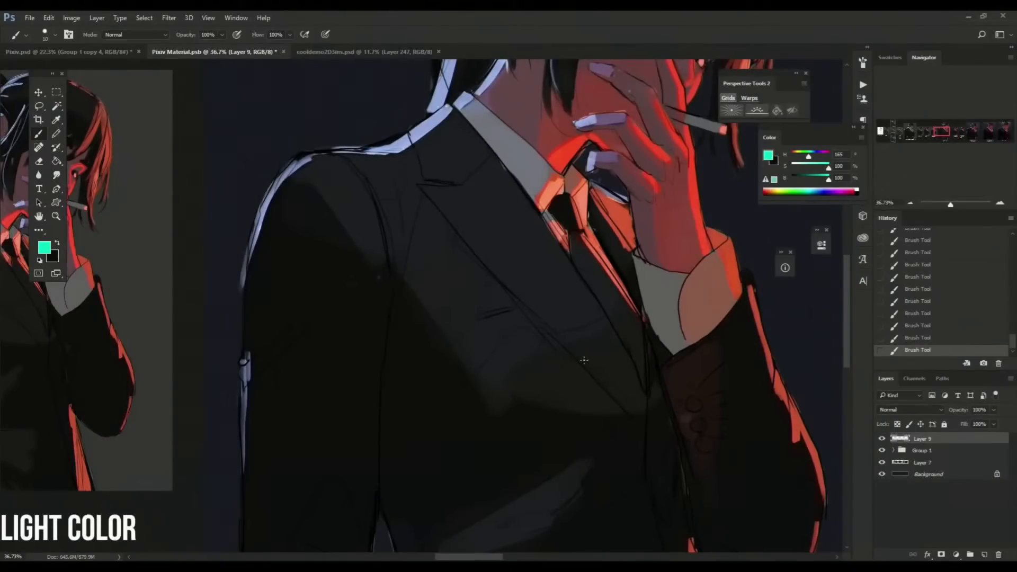
Step: Examine how the background color tints the suit's top-lit areas in the Add Relevant BG Color figure beside the Add Back Light Color figure
{"action": "left_click_drag", "start_coordinate": [604, 314], "coordinate": [545, 390]}
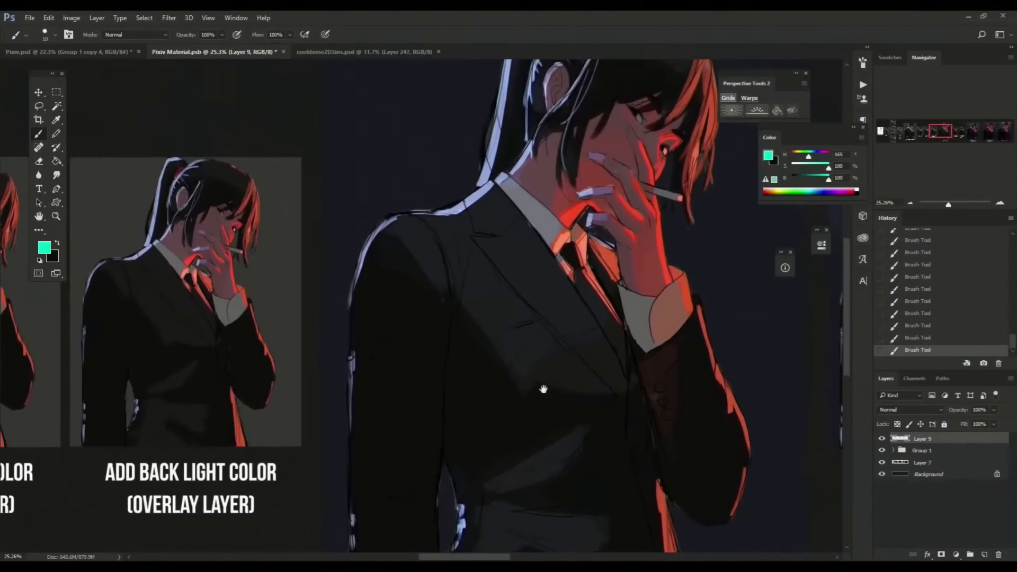
{"action": "left_click_drag", "start_coordinate": [607, 324], "coordinate": [568, 375]}
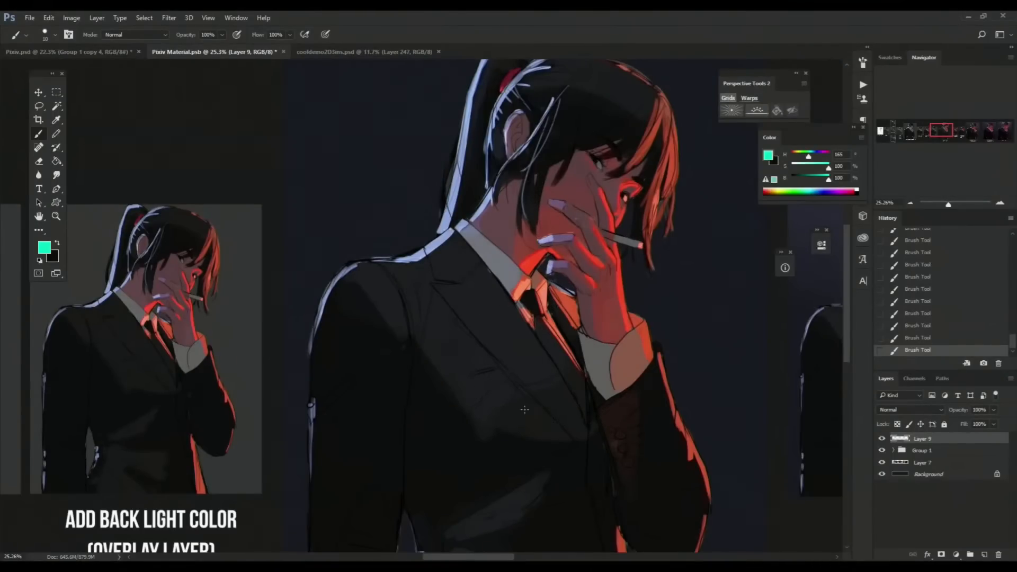
{"action": "left_click_drag", "start_coordinate": [437, 197], "coordinate": [421, 248]}
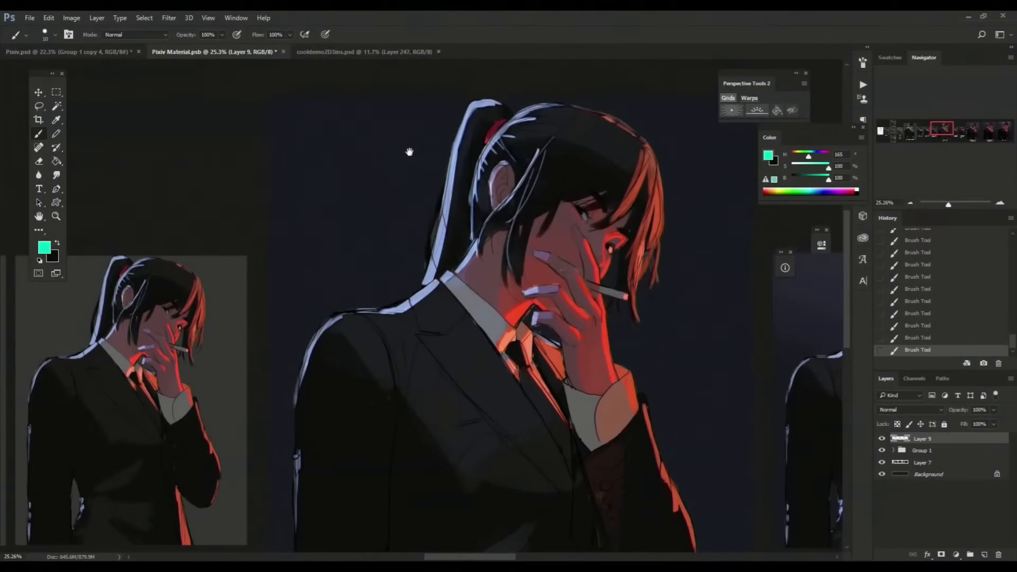
{"action": "scroll", "coordinate": [459, 209], "scroll_direction": "down", "scroll_amount": 2}
{"action": "left_click_drag", "start_coordinate": [479, 322], "coordinate": [493, 282]}
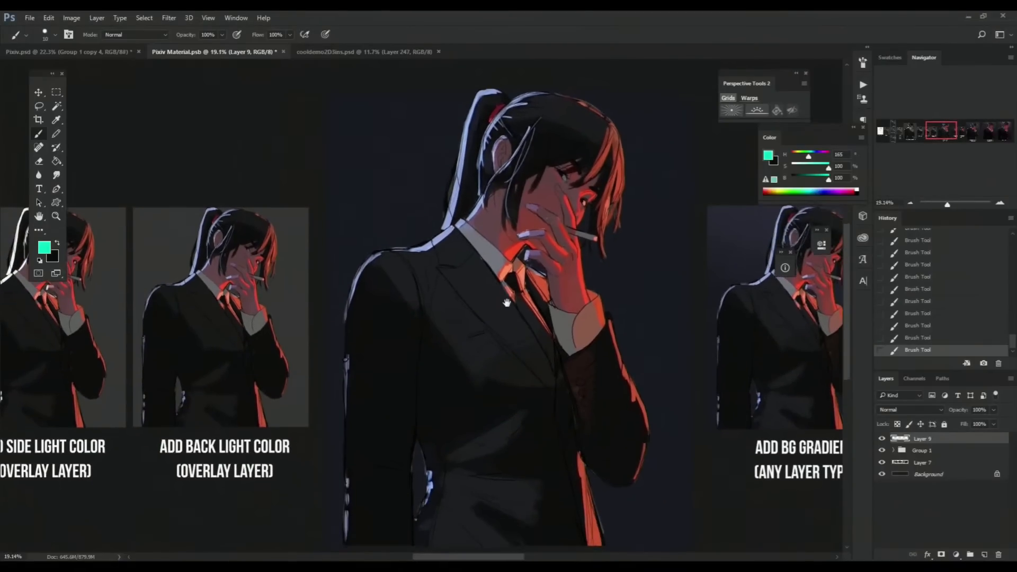
{"action": "scroll", "coordinate": [505, 320], "scroll_direction": "down", "scroll_amount": 1}
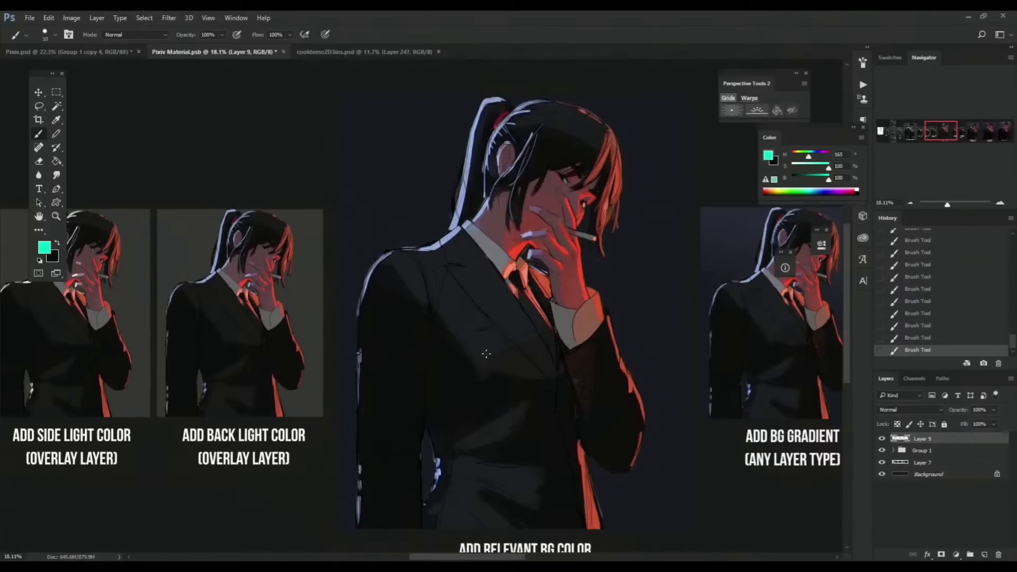
{"action": "scroll", "coordinate": [609, 334], "scroll_direction": "up", "scroll_amount": 3}
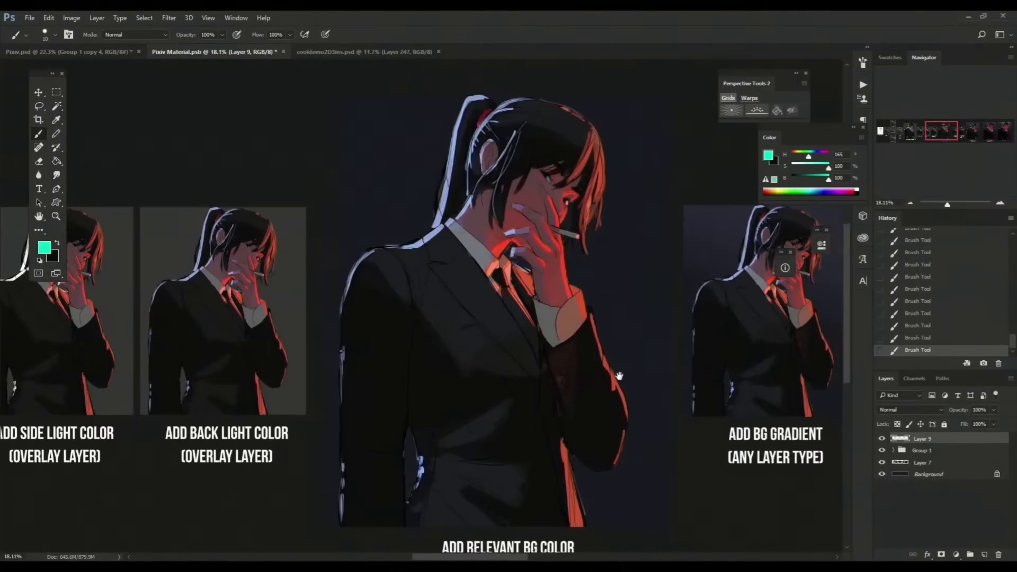
Step: Examine the Add BG Gradient (Any Layer Type) figure and compare it with the Add Occlusion, Etc Shadows figure
{"action": "left_click_drag", "start_coordinate": [652, 363], "coordinate": [614, 393]}
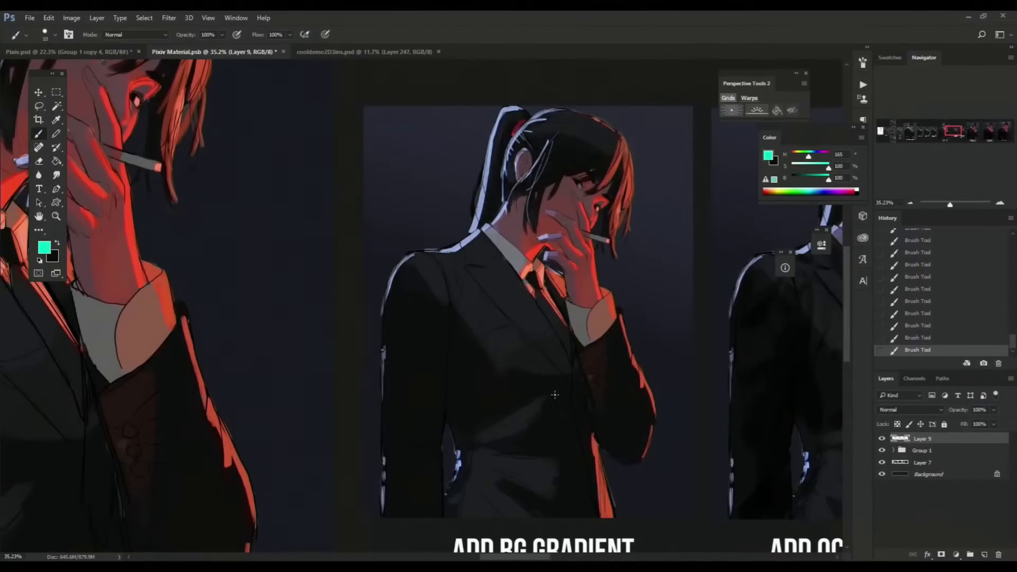
{"action": "mouse_move", "coordinate": [554, 395]}
{"action": "left_mouse_down"}
{"action": "mouse_move", "coordinate": [556, 366]}
{"action": "mouse_move", "coordinate": [542, 397]}
{"action": "left_mouse_up"}
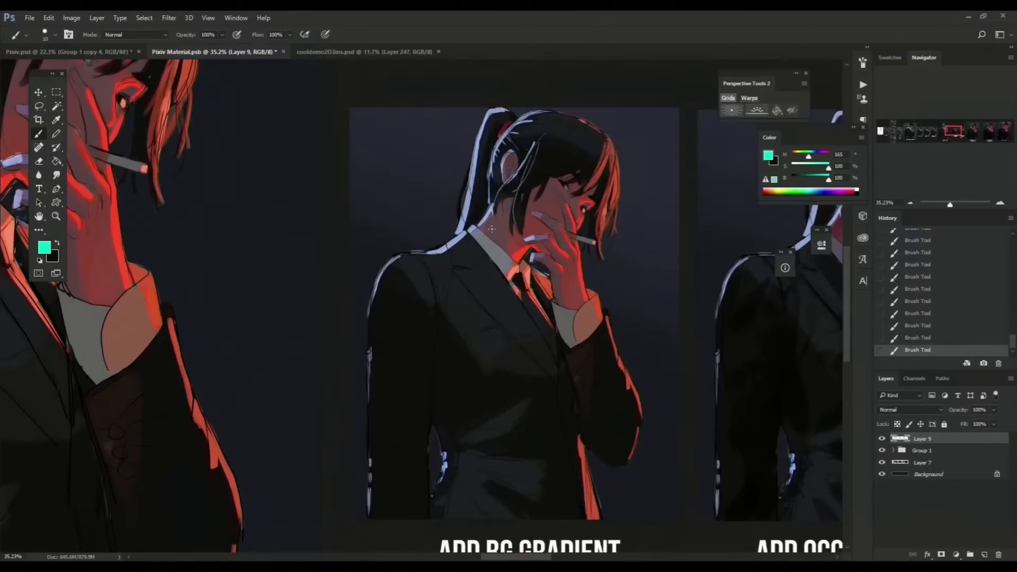
{"action": "left_click_drag", "start_coordinate": [495, 330], "coordinate": [497, 261]}
{"action": "left_click_drag", "start_coordinate": [554, 309], "coordinate": [503, 314]}
{"action": "left_click_drag", "start_coordinate": [608, 337], "coordinate": [536, 323]}
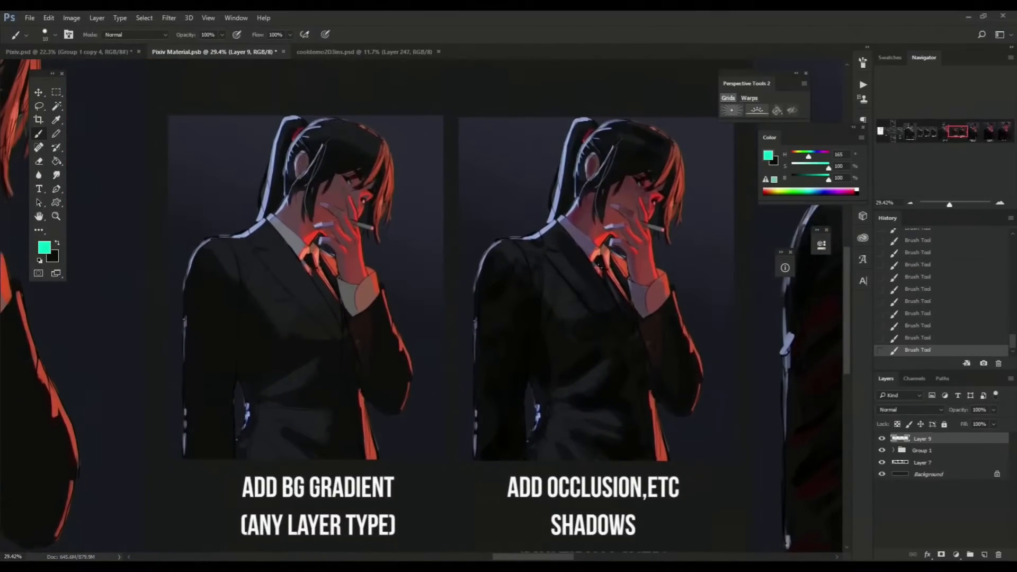
Step: Review the lighting workflow stages in order, from the line sketch and base values through to the relevant background colour panel
{"action": "left_click_drag", "start_coordinate": [454, 265], "coordinate": [329, 281]}
{"action": "left_click_drag", "start_coordinate": [318, 305], "coordinate": [577, 320]}
{"action": "left_click_drag", "start_coordinate": [257, 238], "coordinate": [397, 262]}
{"action": "left_click_drag", "start_coordinate": [397, 258], "coordinate": [610, 289]}
{"action": "left_click_drag", "start_coordinate": [478, 319], "coordinate": [633, 317]}
{"action": "left_click_drag", "start_coordinate": [485, 366], "coordinate": [633, 366]}
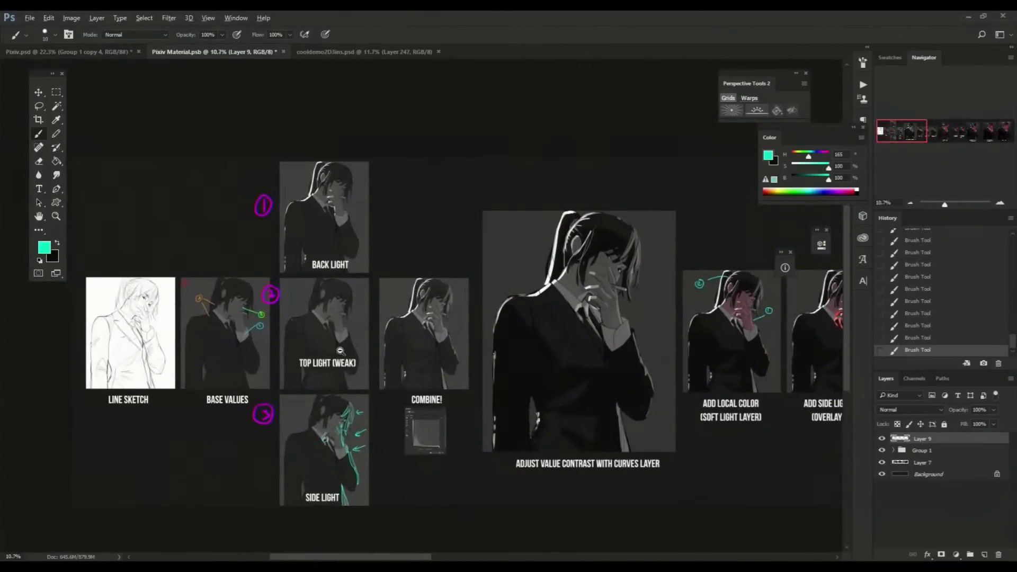
{"action": "left_click_drag", "start_coordinate": [340, 351], "coordinate": [429, 388]}
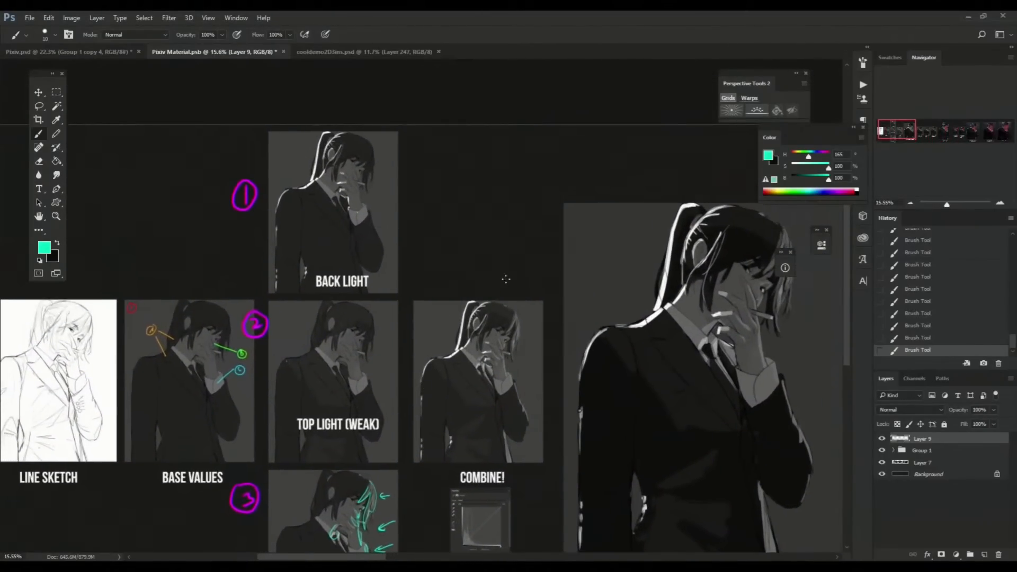
{"action": "left_click_drag", "start_coordinate": [646, 410], "coordinate": [361, 369]}
{"action": "left_click_drag", "start_coordinate": [634, 433], "coordinate": [457, 429]}
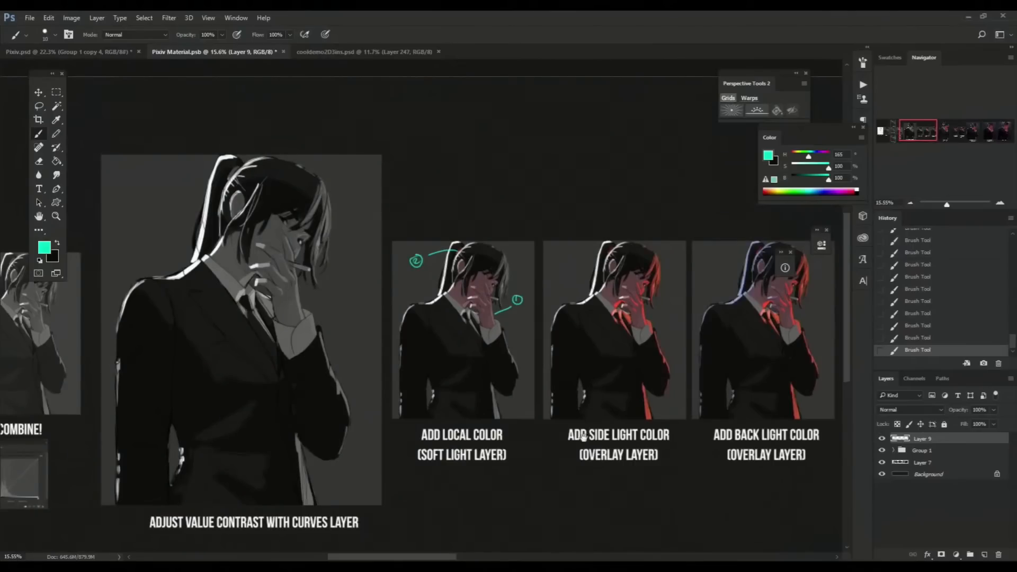
{"action": "left_click_drag", "start_coordinate": [669, 443], "coordinate": [464, 447]}
{"action": "left_click_drag", "start_coordinate": [645, 428], "coordinate": [552, 426]}
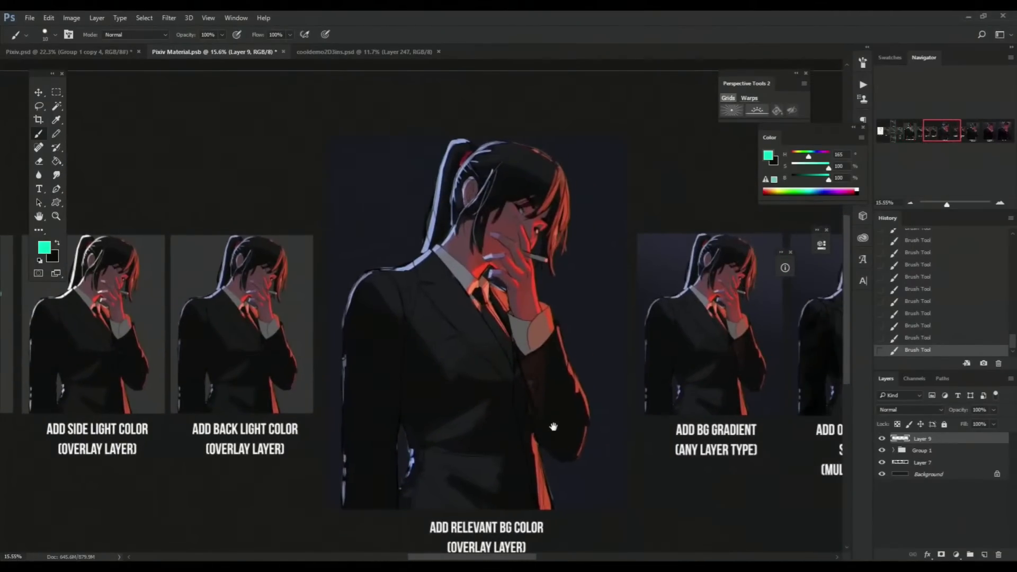
{"action": "left_click_drag", "start_coordinate": [496, 374], "coordinate": [476, 309]}
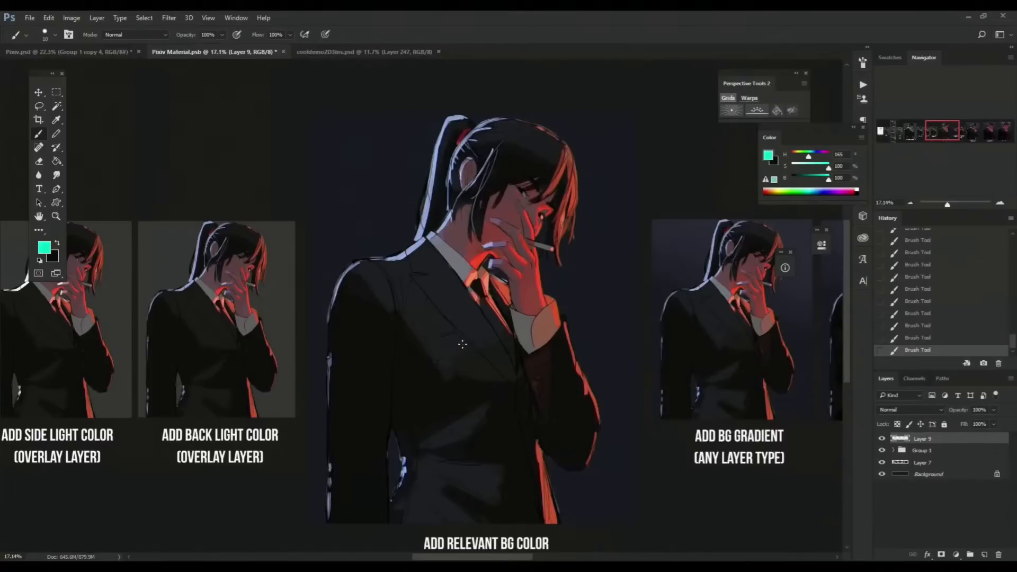
Step: Compare the background gradient panel with the occlusion shadows panel, focusing on the jacket's shading
{"action": "left_click_drag", "start_coordinate": [581, 306], "coordinate": [567, 313]}
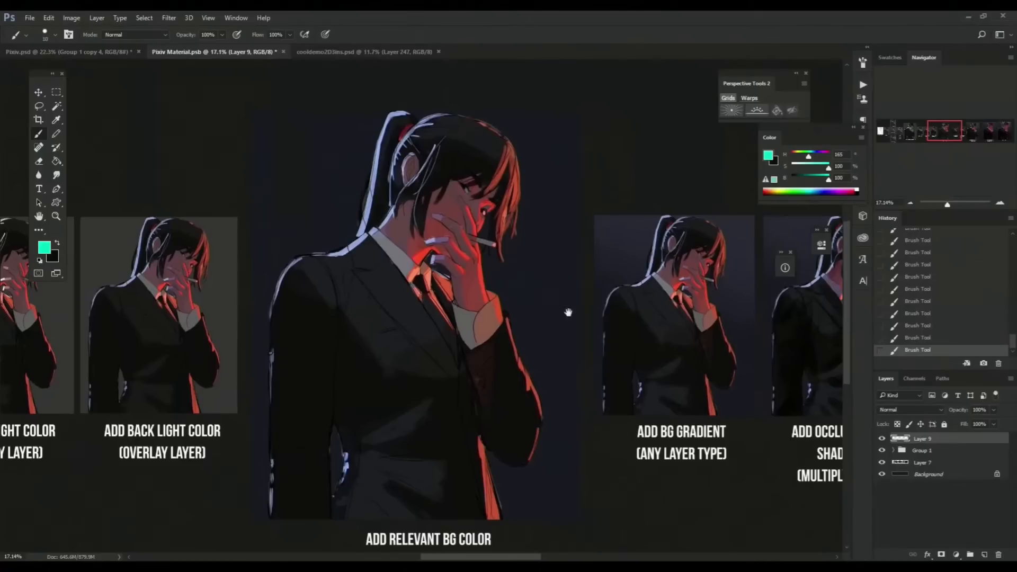
{"action": "scroll", "coordinate": [655, 357], "scroll_direction": "up", "scroll_amount": 2}
{"action": "left_click_drag", "start_coordinate": [741, 397], "coordinate": [590, 407]}
{"action": "left_click_drag", "start_coordinate": [661, 291], "coordinate": [602, 282]}
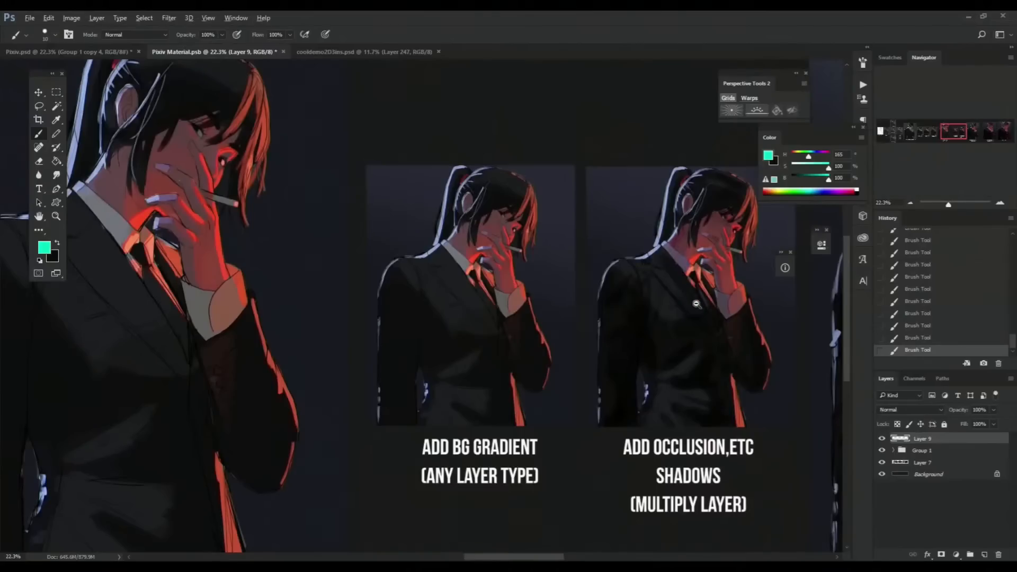
{"action": "mouse_move", "coordinate": [685, 312]}
{"action": "left_mouse_down"}
{"action": "mouse_move", "coordinate": [712, 326]}
{"action": "mouse_move", "coordinate": [668, 336]}
{"action": "left_mouse_up"}
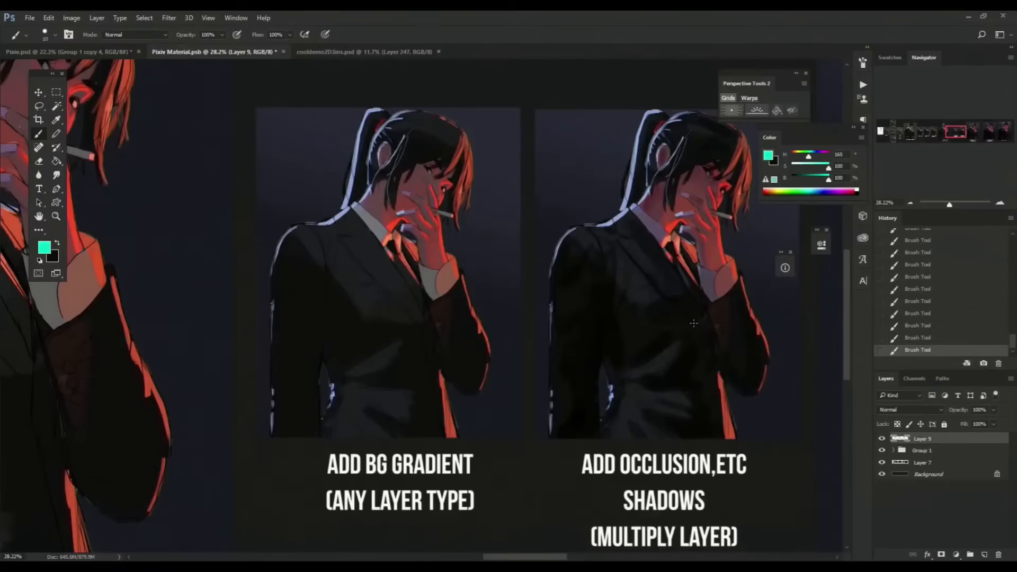
{"action": "left_click_drag", "start_coordinate": [691, 456], "coordinate": [630, 439]}
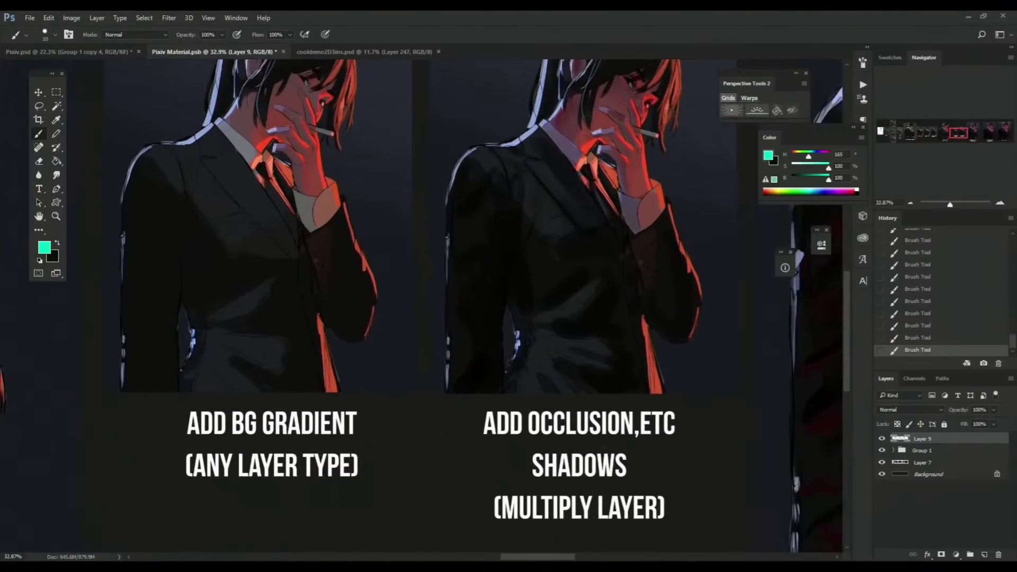
{"action": "left_click_drag", "start_coordinate": [559, 388], "coordinate": [536, 398]}
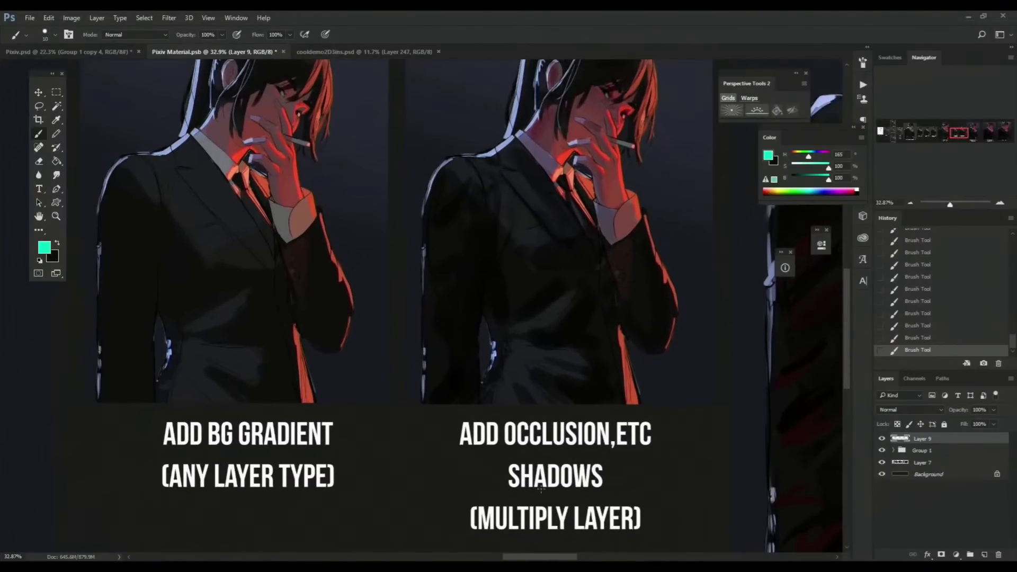
{"action": "left_click_drag", "start_coordinate": [540, 489], "coordinate": [538, 372]}
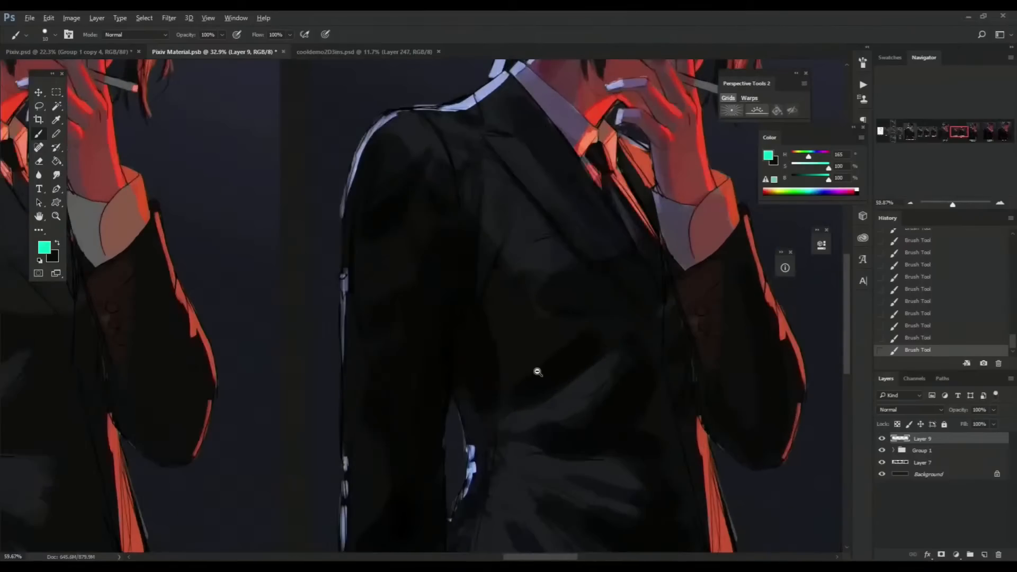
{"action": "left_click_drag", "start_coordinate": [598, 392], "coordinate": [607, 307]}
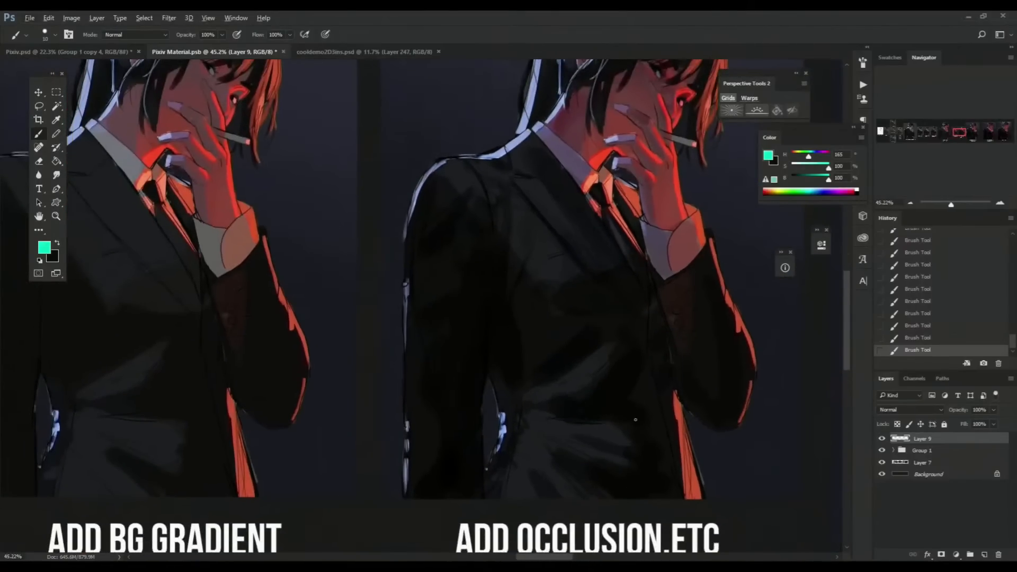
Step: Circle the dark diagonal fold shadow above the jacket's waist in the occlusion panel with the turquoise brush, and undo the mark
{"action": "scroll", "coordinate": [560, 374], "scroll_direction": "up", "scroll_amount": 5}
{"action": "left_click_drag", "start_coordinate": [535, 370], "coordinate": [527, 374]}
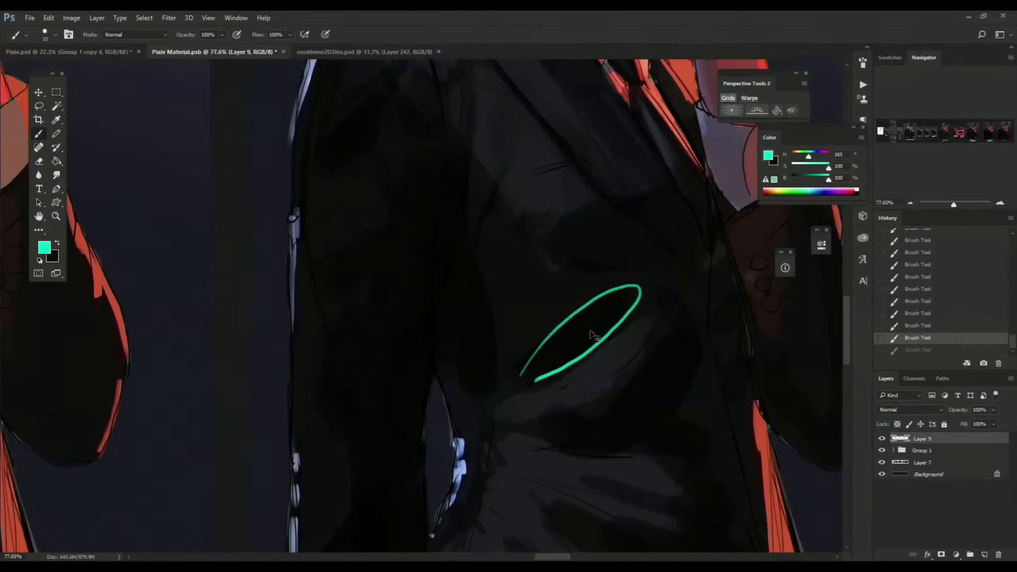
{"action": "key", "text": "ctrl+z"}
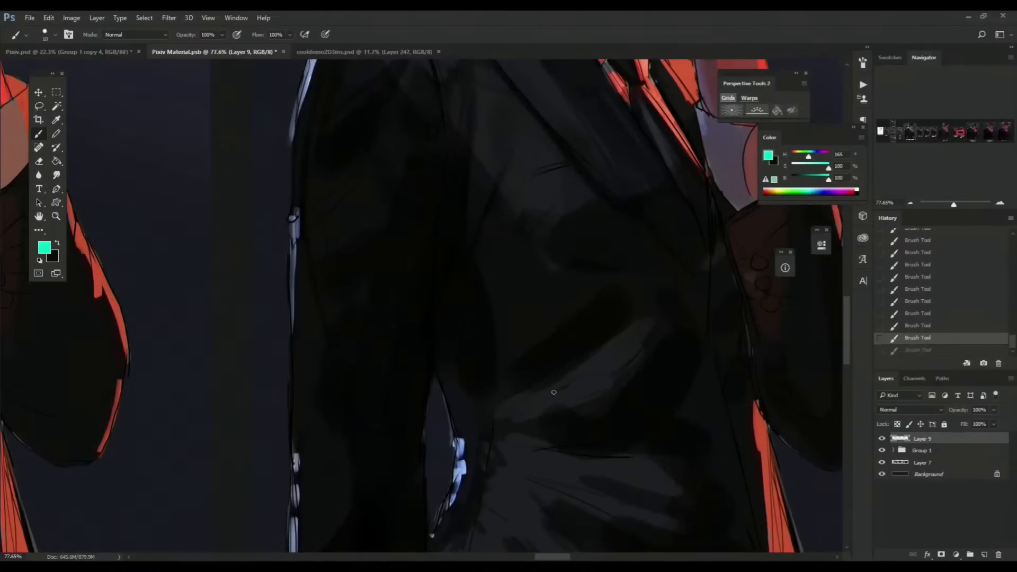
Step: Outline the lighter shoulder, lapel and chest area of the jacket in the background gradient panel in turquoise, and undo the outline
{"action": "left_click_drag", "start_coordinate": [611, 317], "coordinate": [552, 322]}
{"action": "left_click_drag", "start_coordinate": [497, 290], "coordinate": [585, 335]}
{"action": "left_click_drag", "start_coordinate": [335, 339], "coordinate": [365, 365]}
{"action": "left_click_drag", "start_coordinate": [340, 214], "coordinate": [383, 251]}
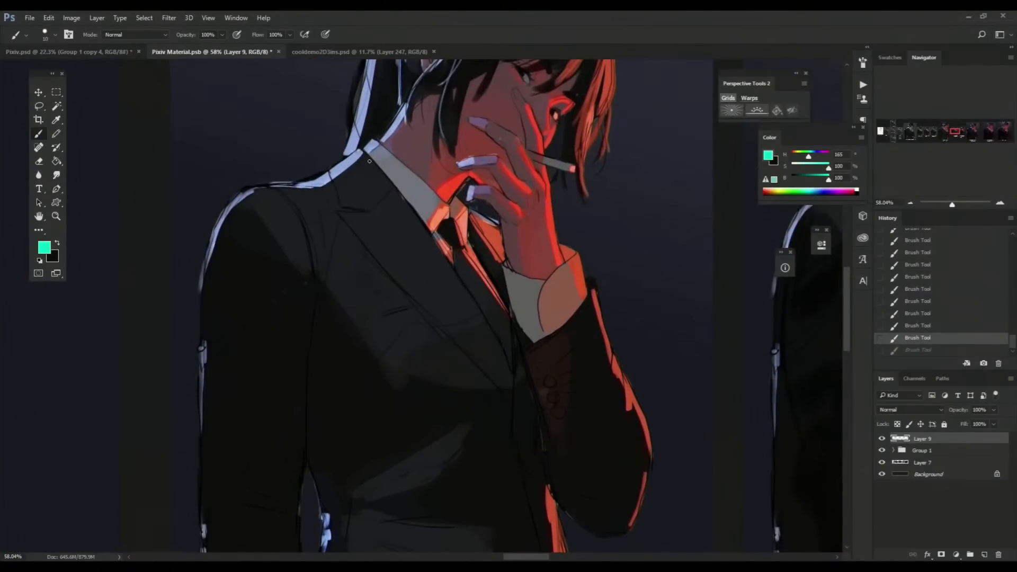
{"action": "mouse_move", "coordinate": [369, 160]}
{"action": "left_mouse_down"}
{"action": "mouse_move", "coordinate": [278, 192]}
{"action": "mouse_move", "coordinate": [386, 367]}
{"action": "mouse_move", "coordinate": [495, 372]}
{"action": "mouse_move", "coordinate": [449, 306]}
{"action": "mouse_move", "coordinate": [412, 336]}
{"action": "left_mouse_up"}
{"action": "left_click_drag", "start_coordinate": [533, 342], "coordinate": [423, 327]}
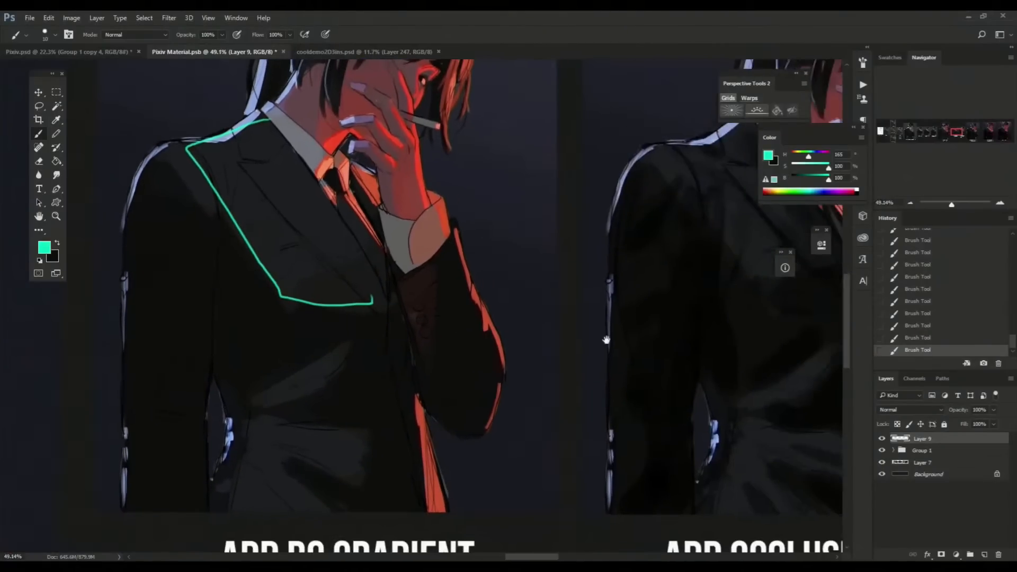
{"action": "left_click_drag", "start_coordinate": [606, 341], "coordinate": [415, 342]}
{"action": "scroll", "coordinate": [504, 320], "scroll_direction": "up", "scroll_amount": 1}
{"action": "key", "text": "ctrl+z"}
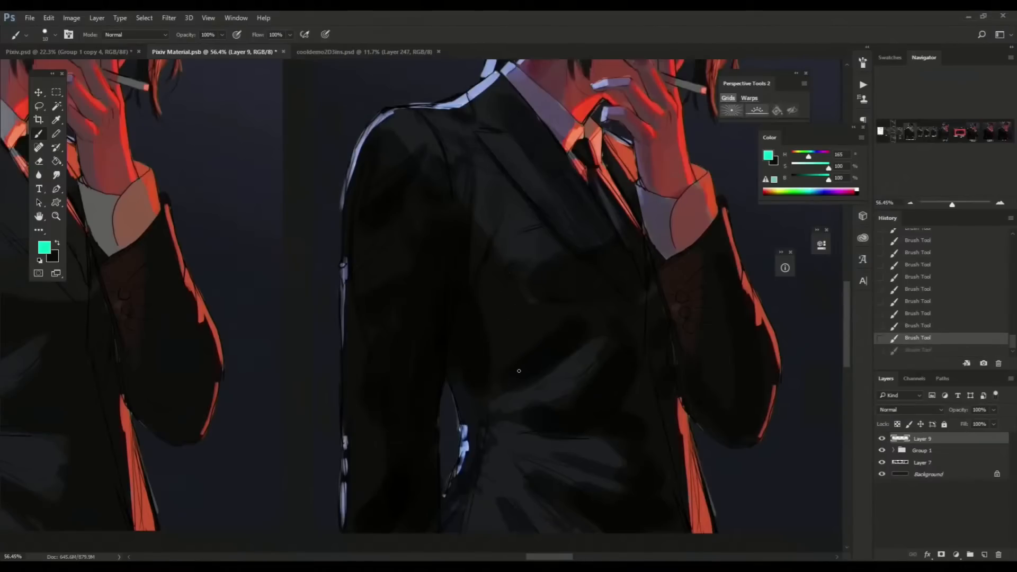
Step: Sample the dark reddish skin tone near the eyes in the occlusion panel and raise its saturation and brightness to 100%
{"action": "scroll", "coordinate": [616, 391], "scroll_direction": "up", "scroll_amount": 3}
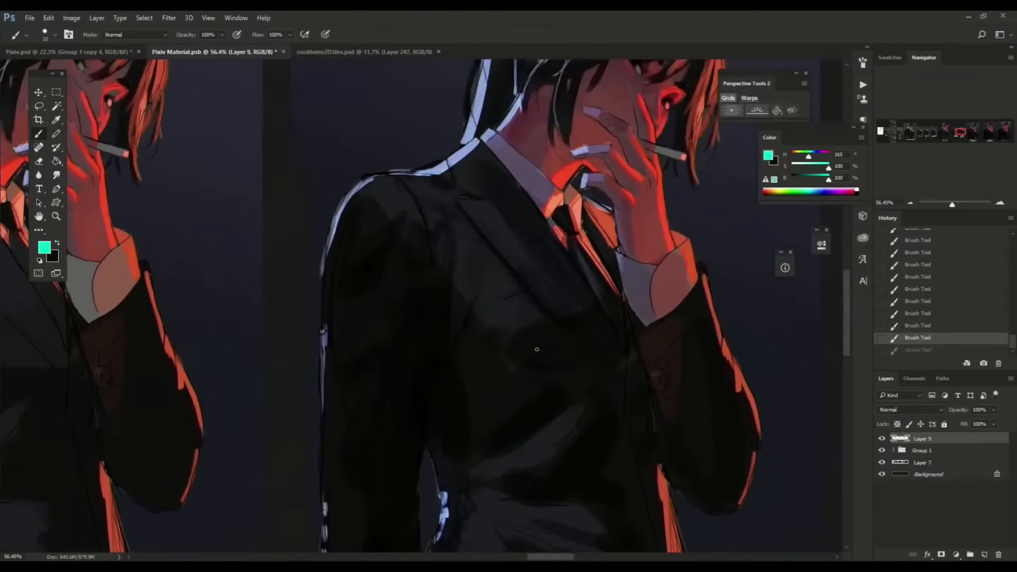
{"action": "scroll", "coordinate": [455, 335], "scroll_direction": "up", "scroll_amount": 3}
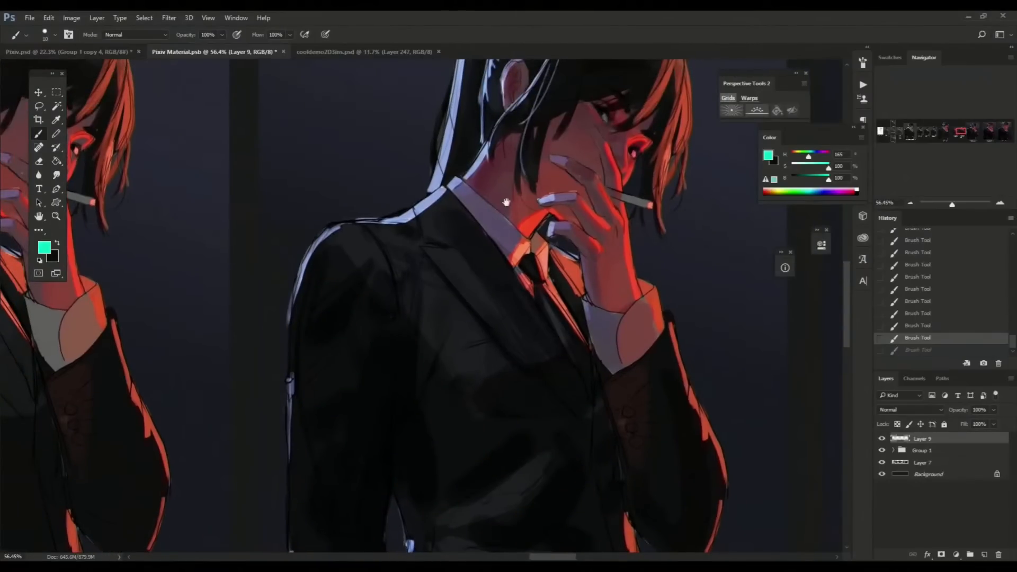
{"action": "scroll", "coordinate": [541, 272], "scroll_direction": "down", "scroll_amount": 1}
{"action": "scroll", "coordinate": [583, 265], "scroll_direction": "up", "scroll_amount": 9}
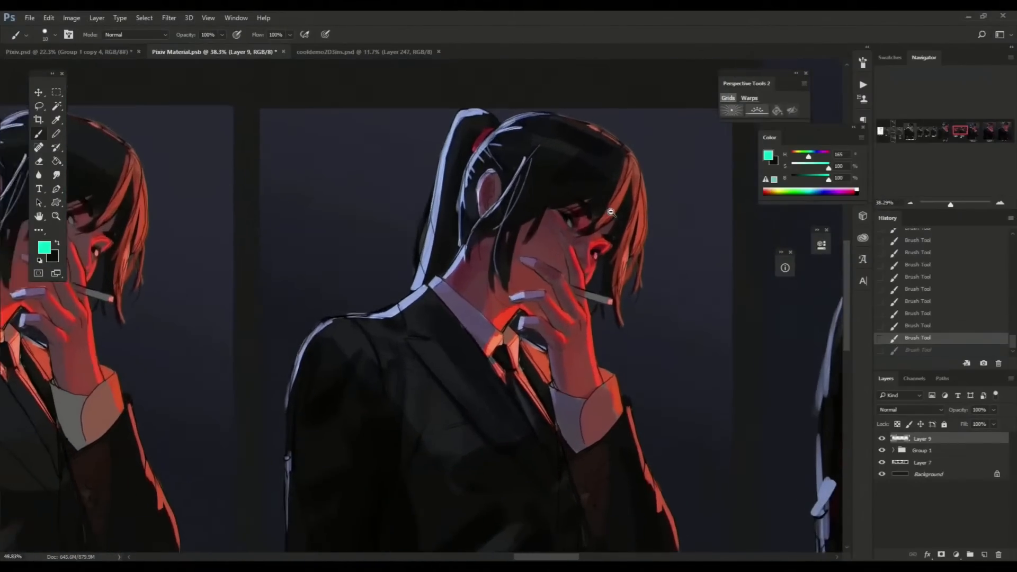
{"action": "scroll", "coordinate": [647, 258], "scroll_direction": "up", "scroll_amount": 1}
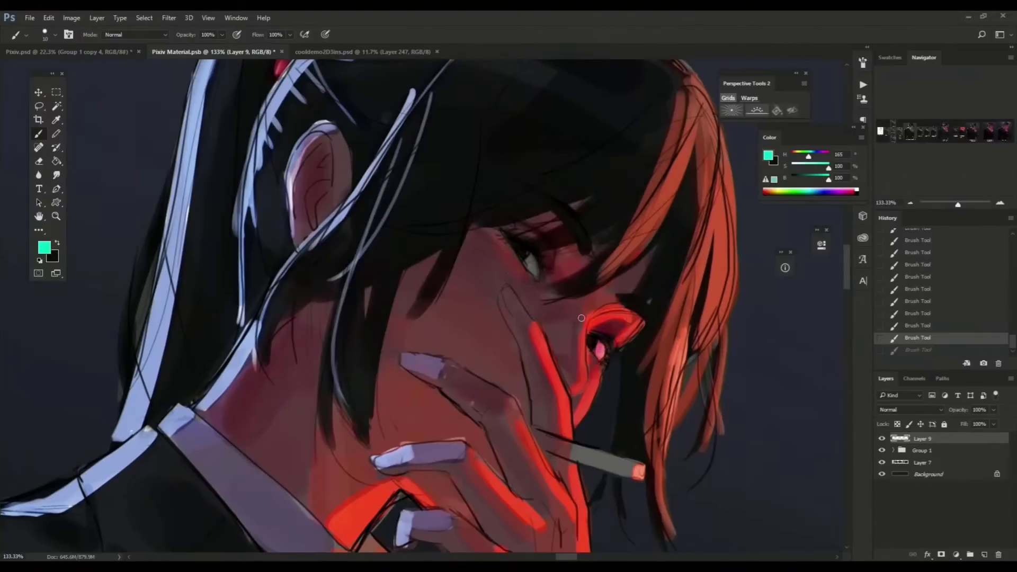
{"action": "left_click", "coordinate": [561, 315], "text": "alt"}
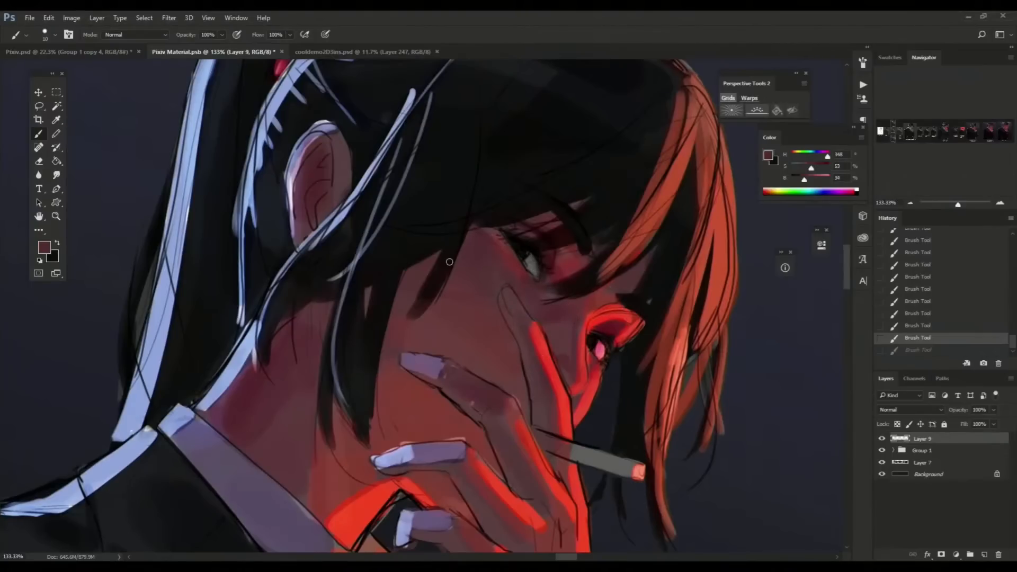
{"action": "left_click_drag", "start_coordinate": [485, 247], "coordinate": [492, 260]}
{"action": "key", "text": "ctrl+z"}
{"action": "mouse_move", "coordinate": [804, 179]}
{"action": "left_mouse_down"}
{"action": "mouse_move", "coordinate": [830, 179]}
{"action": "mouse_move", "coordinate": [830, 168]}
{"action": "left_mouse_up"}
Step: Outline the shadow cast below the bangs across the eye and upper cheek in red, and undo the annotation strokes
{"action": "mouse_move", "coordinate": [509, 253]}
{"action": "left_mouse_down"}
{"action": "mouse_move", "coordinate": [435, 278]}
{"action": "mouse_move", "coordinate": [575, 312]}
{"action": "mouse_move", "coordinate": [546, 336]}
{"action": "left_mouse_up"}
{"action": "scroll", "coordinate": [524, 166], "scroll_direction": "up", "scroll_amount": 3}
{"action": "mouse_move", "coordinate": [551, 139]}
{"action": "left_mouse_down"}
{"action": "mouse_move", "coordinate": [516, 155]}
{"action": "mouse_move", "coordinate": [500, 337]}
{"action": "left_mouse_up"}
{"action": "key", "text": "ctrl+z"}
{"action": "key", "text": "ctrl+z"}
{"action": "key", "text": "ctrl+z"}
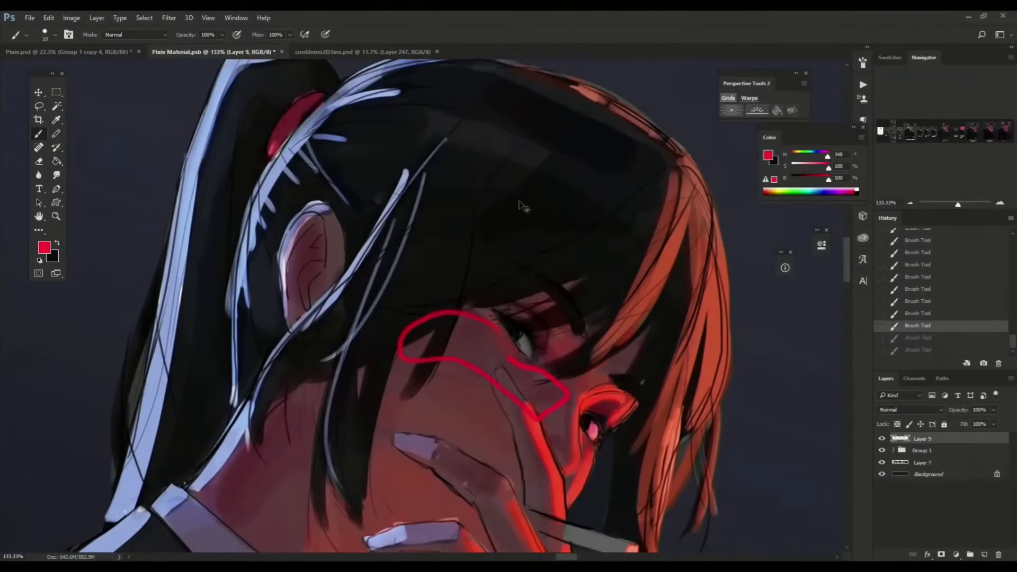
Step: Circle the shaded strip along the jacket's lapel with the red brush, and undo the mark
{"action": "mouse_move", "coordinate": [551, 229]}
{"action": "left_mouse_down"}
{"action": "mouse_move", "coordinate": [526, 252]}
{"action": "mouse_move", "coordinate": [511, 315]}
{"action": "left_mouse_up"}
{"action": "left_click_drag", "start_coordinate": [511, 315], "coordinate": [541, 277]}
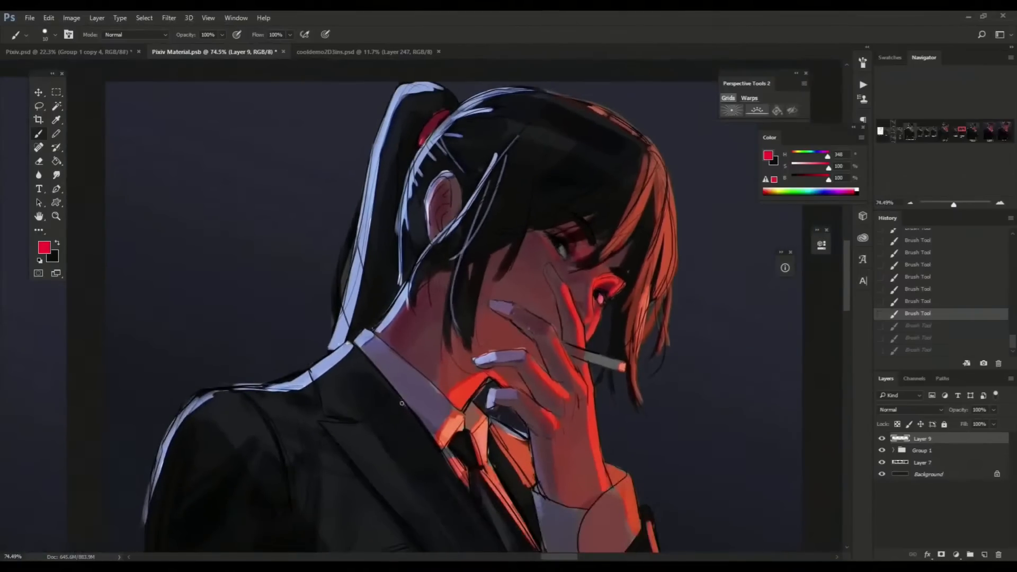
{"action": "left_click_drag", "start_coordinate": [369, 459], "coordinate": [393, 442]}
{"action": "left_click_drag", "start_coordinate": [391, 399], "coordinate": [413, 424]}
{"action": "mouse_move", "coordinate": [339, 356]}
{"action": "left_mouse_down"}
{"action": "mouse_move", "coordinate": [318, 469]}
{"action": "mouse_move", "coordinate": [426, 411]}
{"action": "left_mouse_up"}
{"action": "key", "text": "ctrl+z"}
{"action": "left_click_drag", "start_coordinate": [614, 300], "coordinate": [553, 334]}
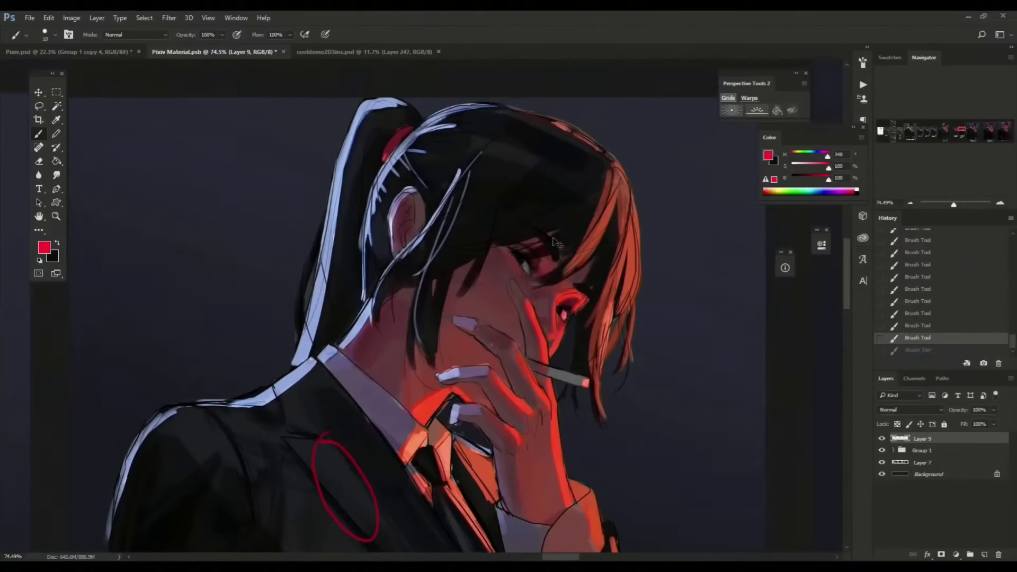
{"action": "key", "text": "ctrl+z"}
Step: Examine the shadow shapes around the eyes, hair, hand and collar up close in the occlusion panel
{"action": "left_click_drag", "start_coordinate": [568, 181], "coordinate": [597, 195]}
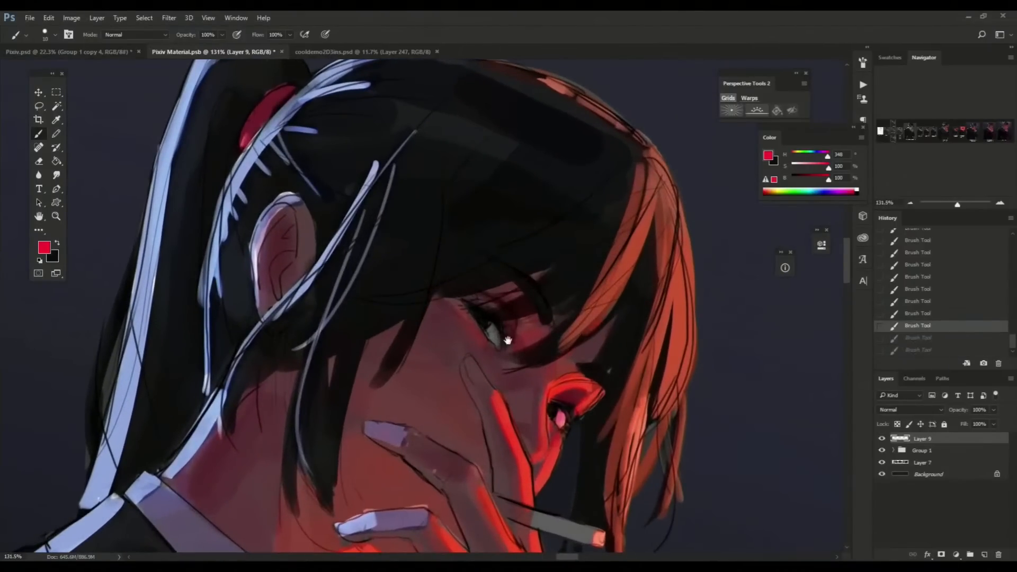
{"action": "left_click_drag", "start_coordinate": [540, 385], "coordinate": [543, 351]}
{"action": "left_click_drag", "start_coordinate": [568, 318], "coordinate": [543, 336]}
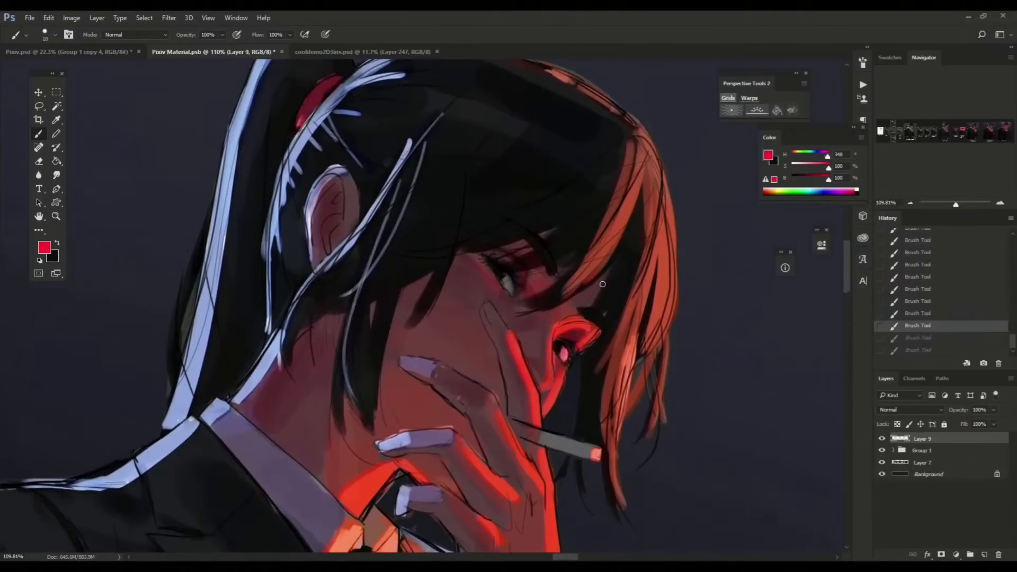
{"action": "left_click_drag", "start_coordinate": [591, 272], "coordinate": [571, 277]}
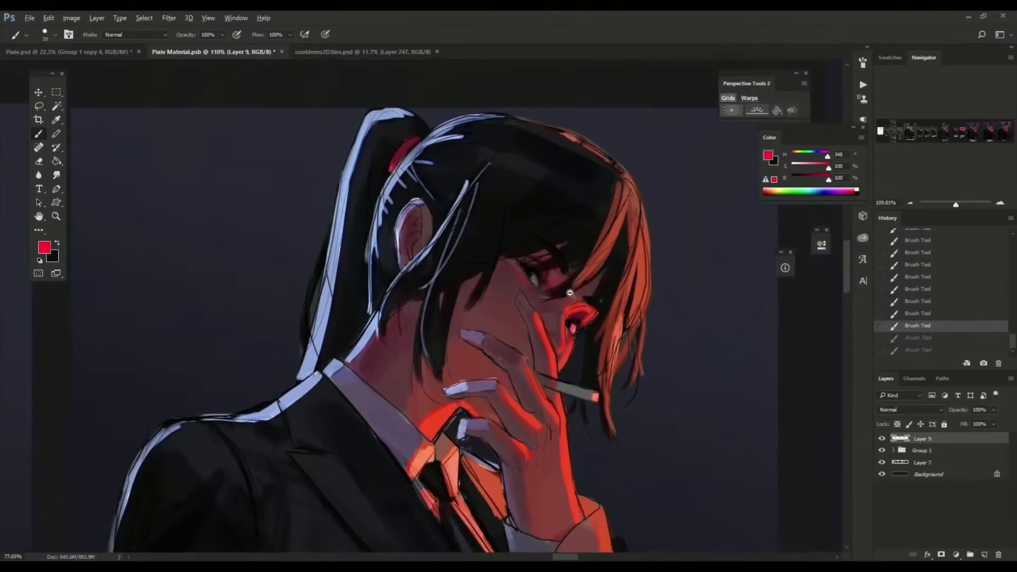
{"action": "left_click_drag", "start_coordinate": [545, 370], "coordinate": [562, 307]}
{"action": "mouse_move", "coordinate": [561, 427]}
{"action": "left_mouse_down"}
{"action": "mouse_move", "coordinate": [563, 386]}
{"action": "mouse_move", "coordinate": [575, 421]}
{"action": "left_mouse_up"}
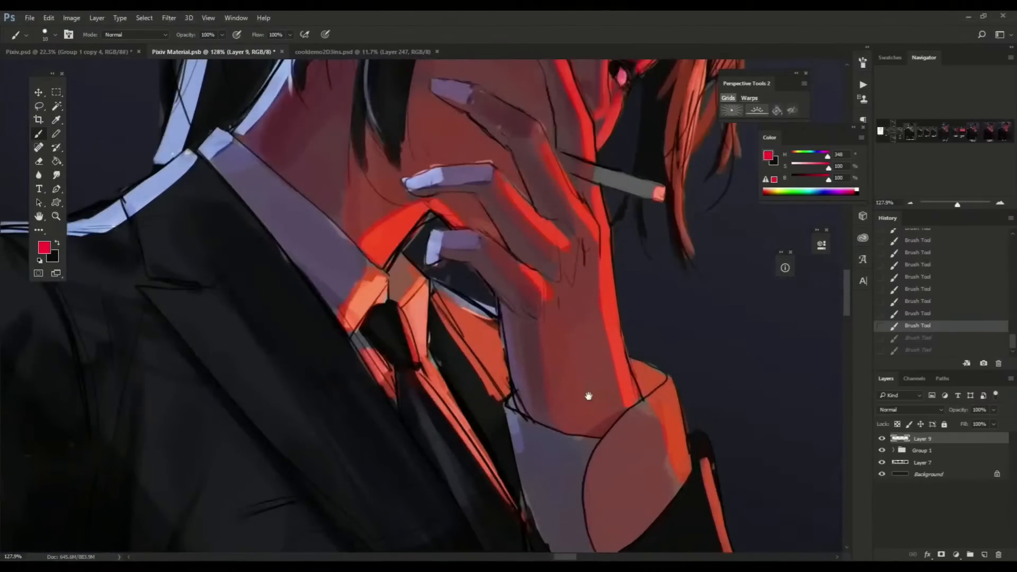
{"action": "left_click_drag", "start_coordinate": [556, 352], "coordinate": [469, 339]}
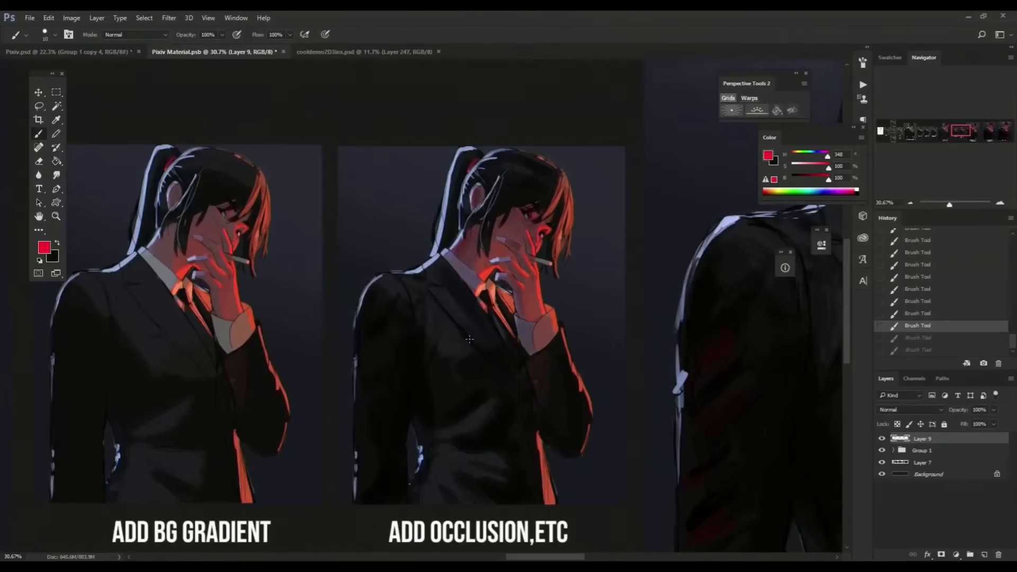
Step: Compare the occlusion shadows panel with the following stage, where painting in transitions and making adjustments begins
{"action": "left_click_drag", "start_coordinate": [281, 435], "coordinate": [378, 447]}
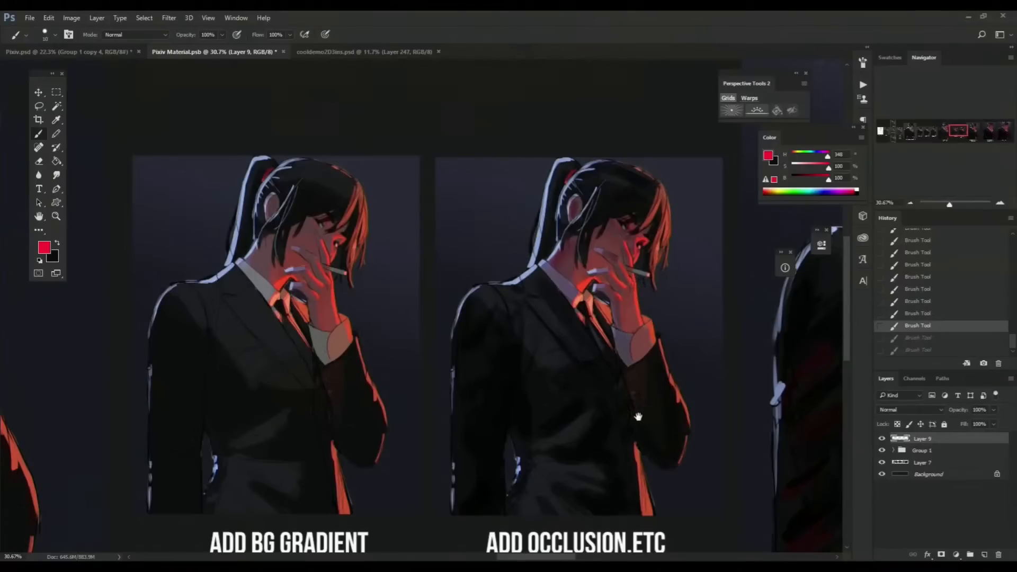
{"action": "left_click_drag", "start_coordinate": [638, 417], "coordinate": [495, 426]}
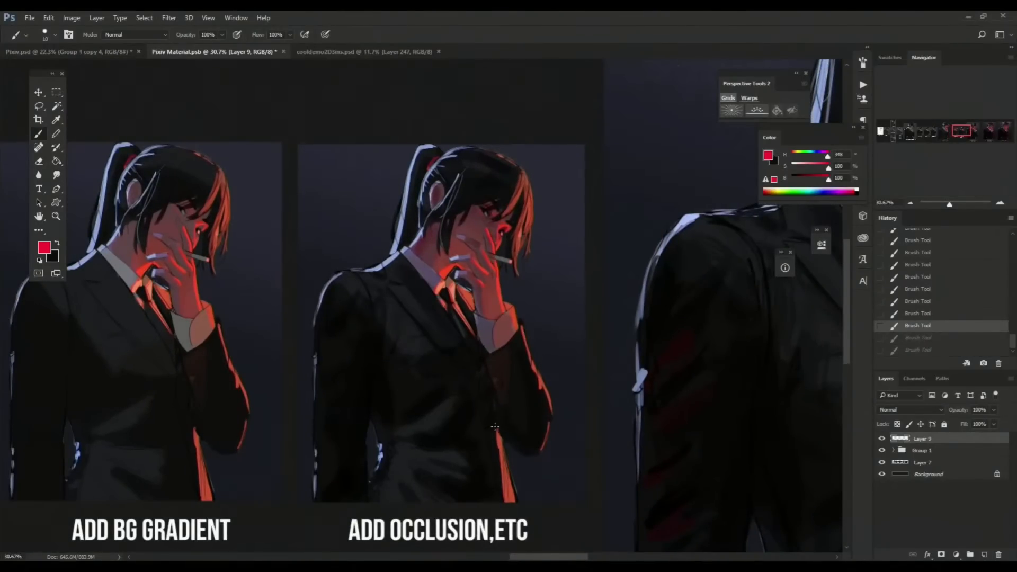
{"action": "left_click_drag", "start_coordinate": [542, 279], "coordinate": [498, 288]}
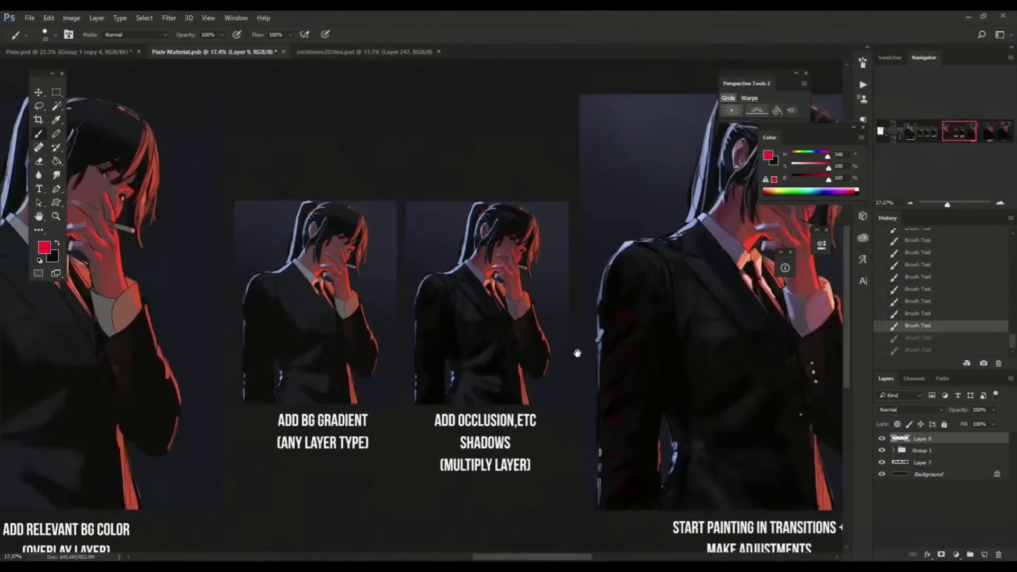
{"action": "left_click_drag", "start_coordinate": [576, 352], "coordinate": [522, 343]}
{"action": "left_click_drag", "start_coordinate": [649, 394], "coordinate": [558, 400]}
{"action": "left_click_drag", "start_coordinate": [589, 350], "coordinate": [590, 388]}
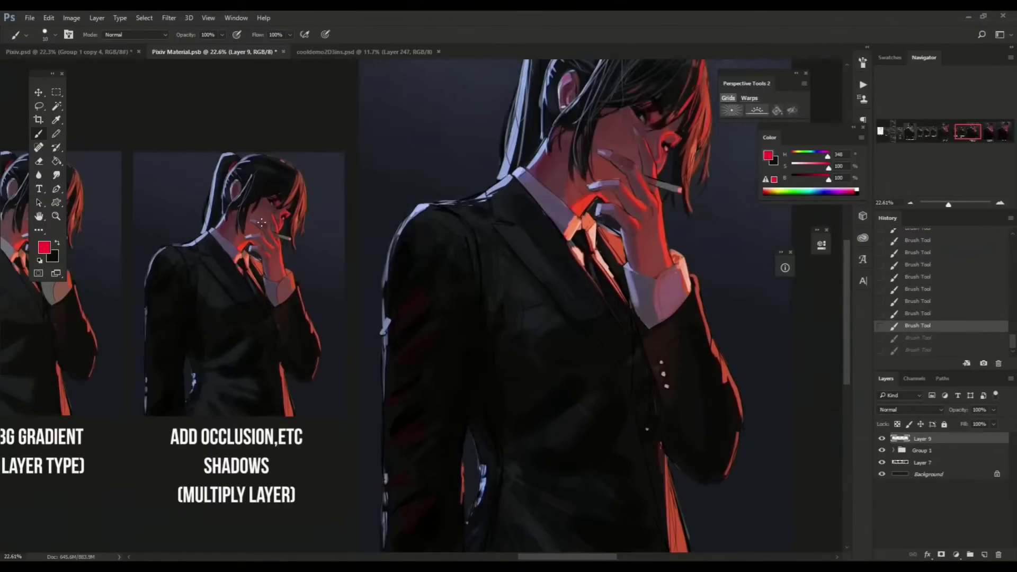
{"action": "scroll", "coordinate": [586, 303], "scroll_direction": "up", "scroll_amount": 3}
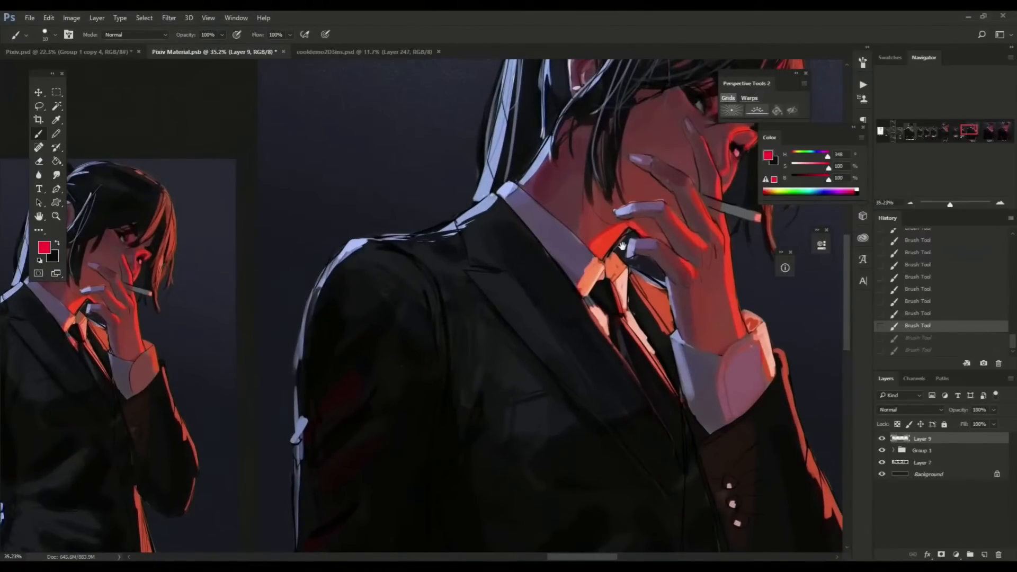
Step: Examine the collar, tie, hand and cuff in the transitions panel up close and compare them with the occlusion shadows panel
{"action": "left_click_drag", "start_coordinate": [556, 308], "coordinate": [550, 318]}
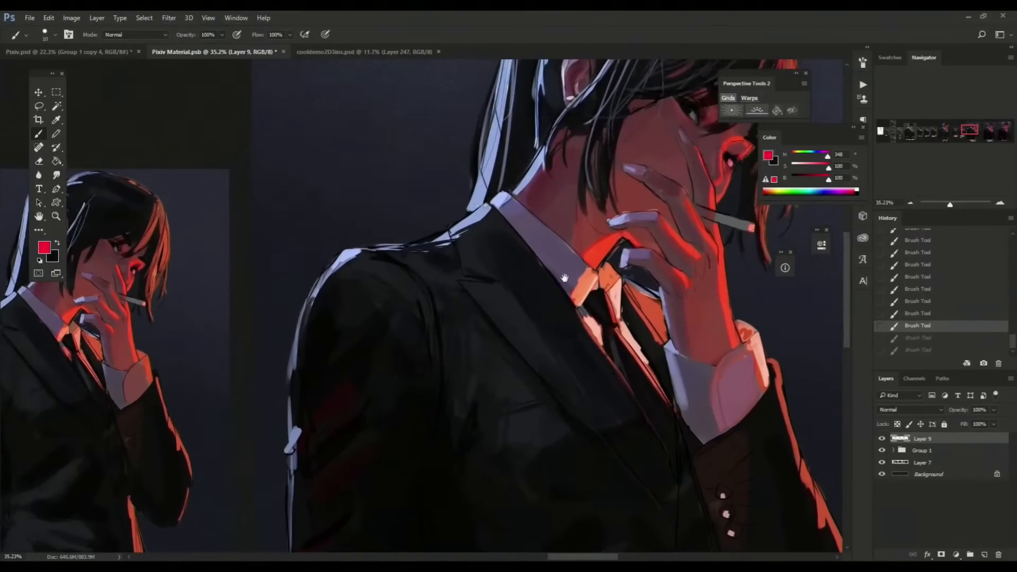
{"action": "left_click_drag", "start_coordinate": [572, 243], "coordinate": [573, 287]}
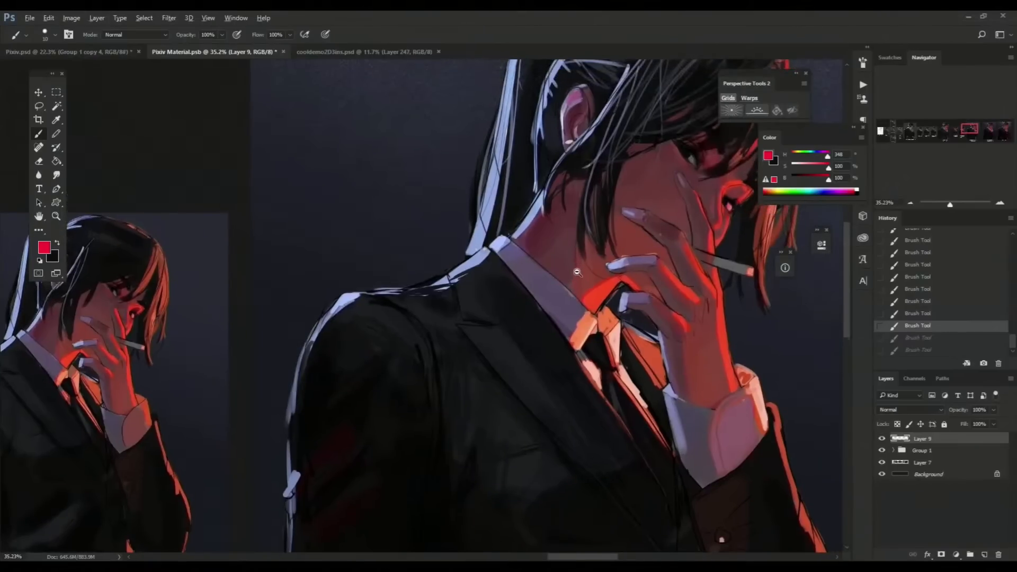
{"action": "left_click_drag", "start_coordinate": [617, 359], "coordinate": [607, 343]}
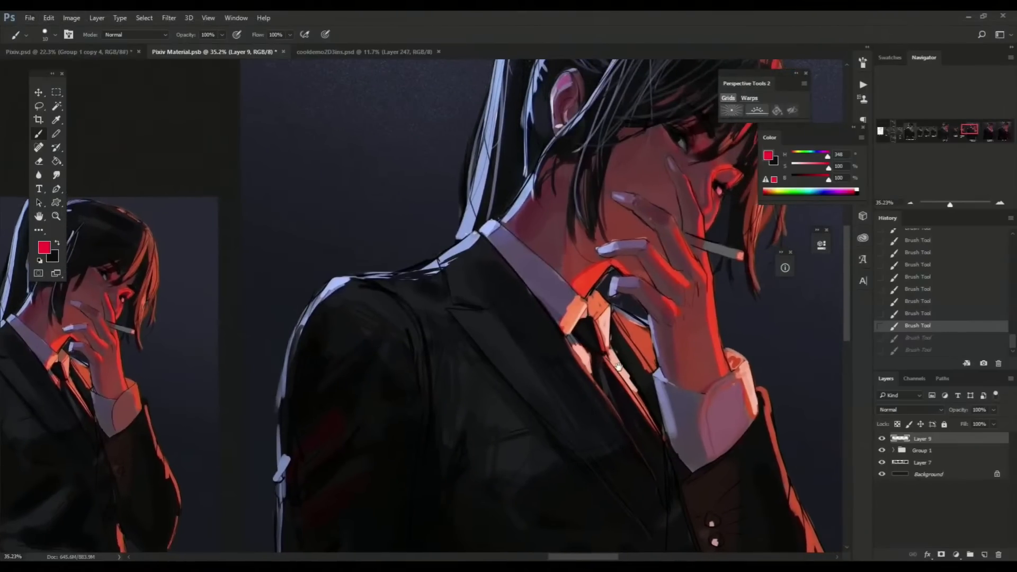
{"action": "mouse_move", "coordinate": [574, 306]}
{"action": "left_mouse_down"}
{"action": "mouse_move", "coordinate": [586, 309]}
{"action": "mouse_move", "coordinate": [570, 313]}
{"action": "left_mouse_up"}
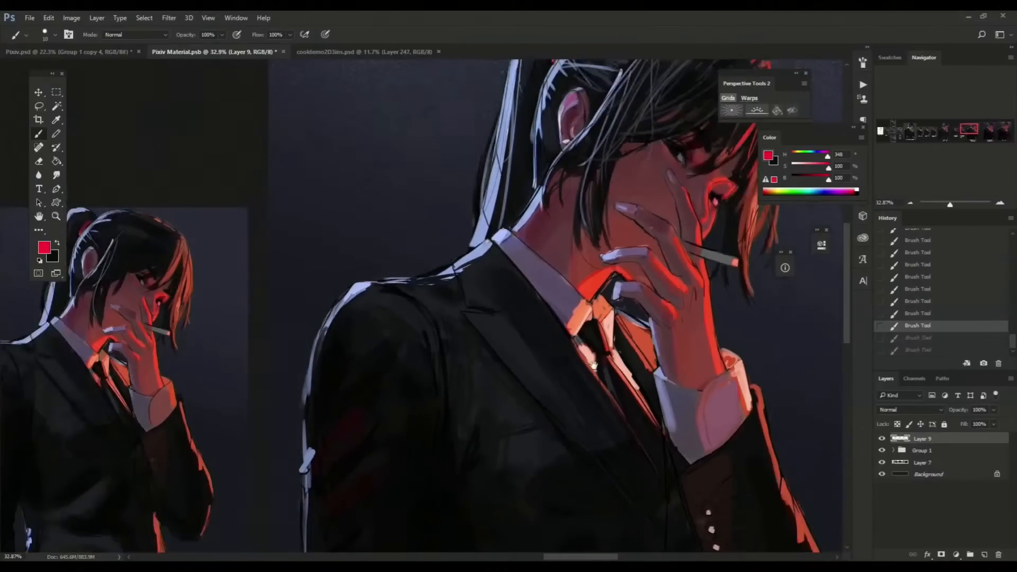
{"action": "mouse_move", "coordinate": [627, 361]}
{"action": "left_mouse_down"}
{"action": "mouse_move", "coordinate": [603, 352]}
{"action": "mouse_move", "coordinate": [638, 375]}
{"action": "mouse_move", "coordinate": [616, 357]}
{"action": "mouse_move", "coordinate": [704, 354]}
{"action": "mouse_move", "coordinate": [660, 350]}
{"action": "mouse_move", "coordinate": [636, 320]}
{"action": "left_mouse_up"}
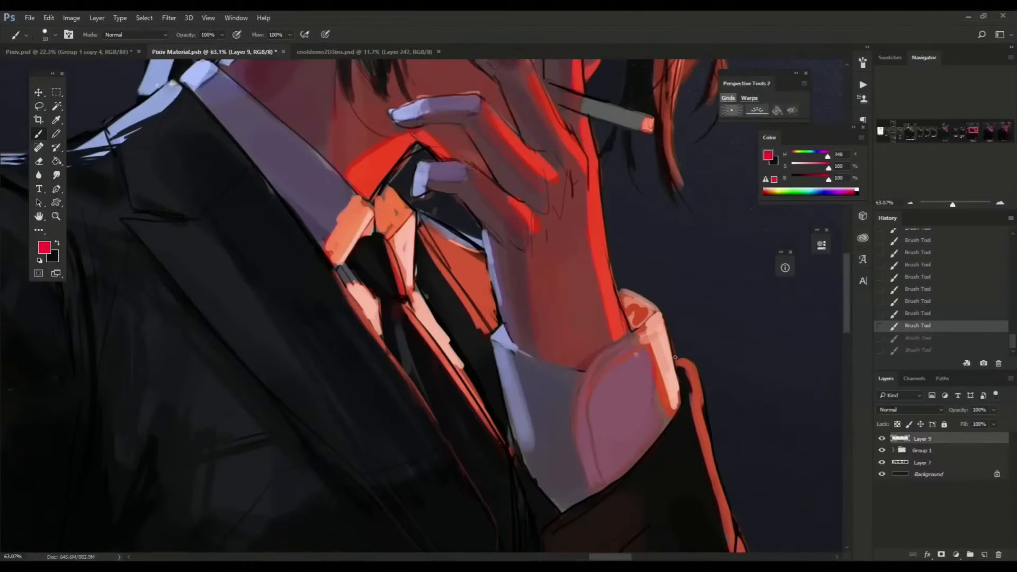
{"action": "left_click_drag", "start_coordinate": [600, 294], "coordinate": [443, 283]}
{"action": "left_click_drag", "start_coordinate": [442, 309], "coordinate": [460, 400]}
{"action": "left_click_drag", "start_coordinate": [463, 262], "coordinate": [459, 260]}
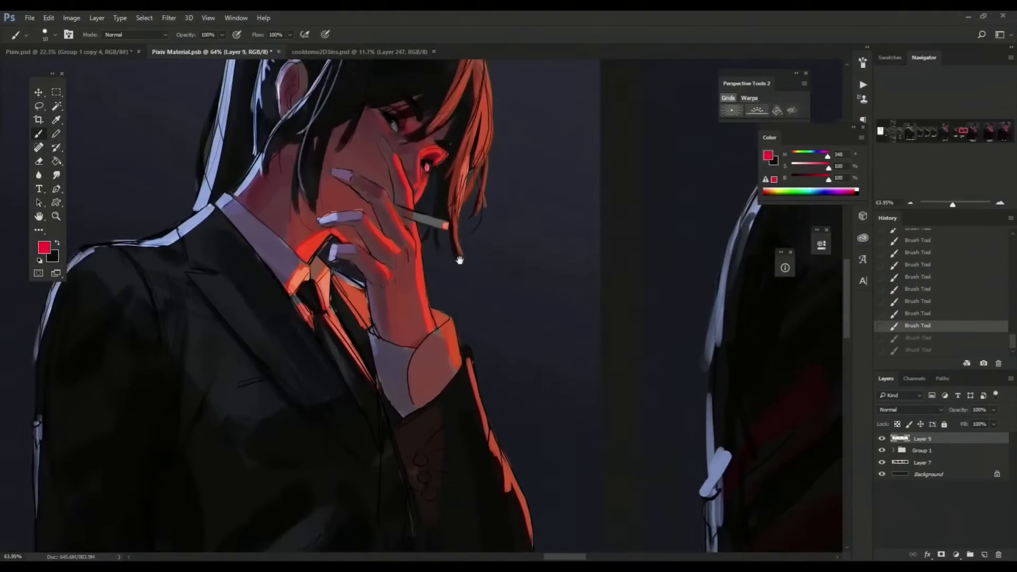
{"action": "left_click_drag", "start_coordinate": [477, 142], "coordinate": [480, 208]}
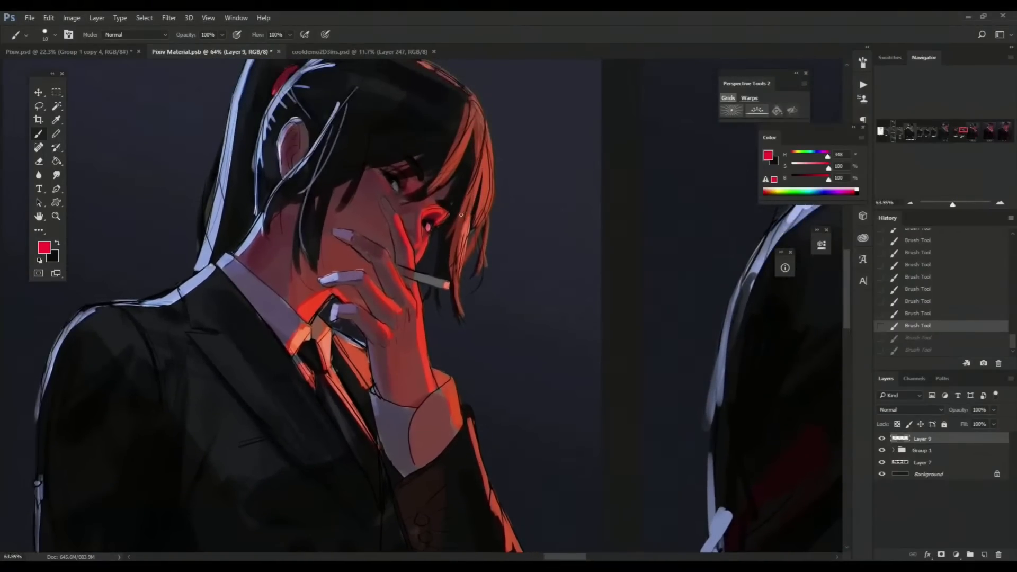
Step: Circle the shirt cuff in red on the occlusion shadows panel, and undo the annotation strokes
{"action": "mouse_move", "coordinate": [450, 400]}
{"action": "left_mouse_down"}
{"action": "mouse_move", "coordinate": [472, 414]}
{"action": "mouse_move", "coordinate": [433, 369]}
{"action": "left_mouse_up"}
{"action": "key", "text": "ctrl+z"}
{"action": "mouse_move", "coordinate": [464, 472]}
{"action": "left_mouse_down"}
{"action": "mouse_move", "coordinate": [472, 304]}
{"action": "mouse_move", "coordinate": [493, 321]}
{"action": "mouse_move", "coordinate": [423, 313]}
{"action": "left_mouse_up"}
{"action": "key", "text": "ctrl+alt+z"}
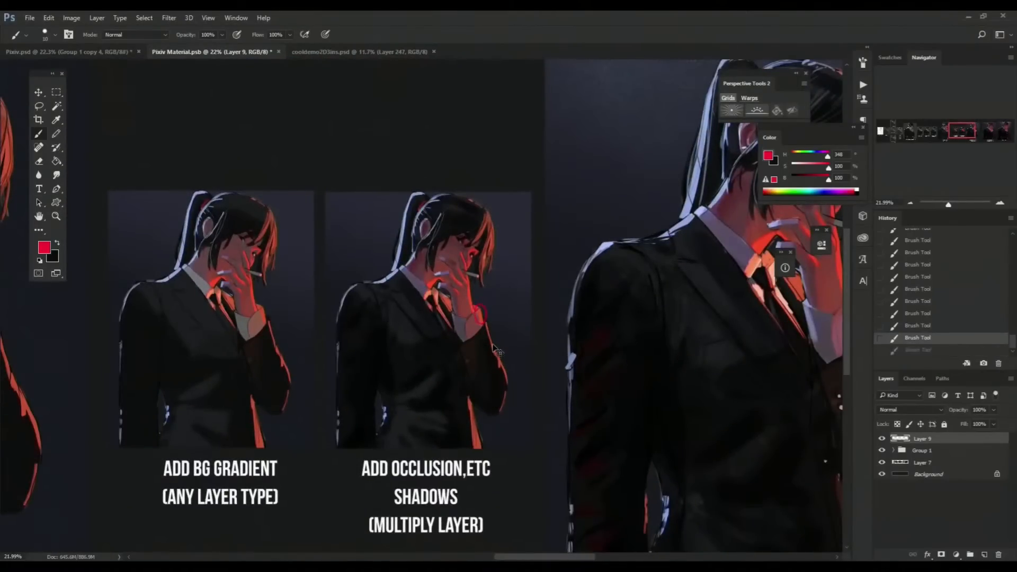
{"action": "key", "text": "ctrl+alt+z"}
{"action": "key", "text": "ctrl+alt+z"}
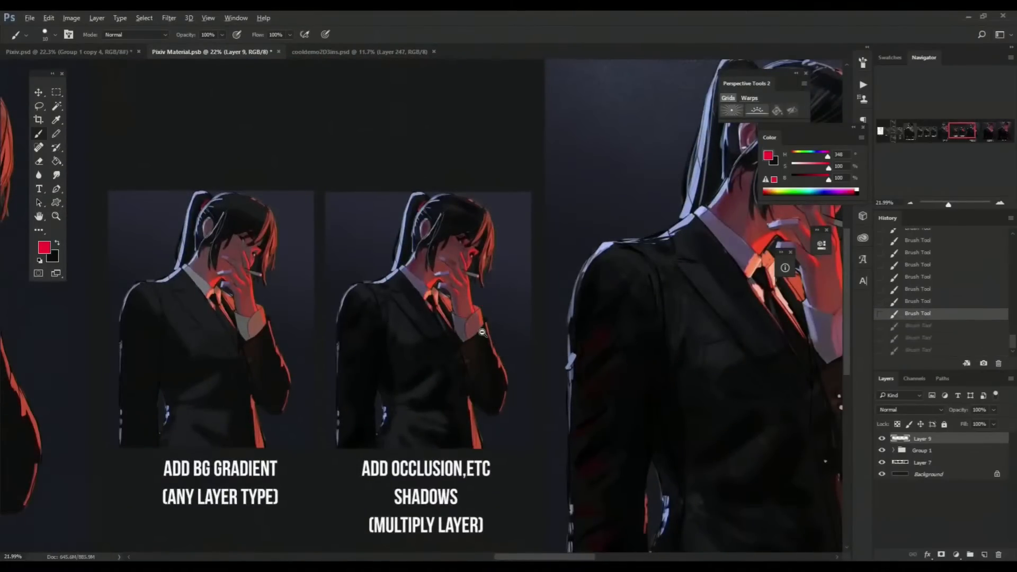
Step: Compare the full figure in the occlusion shadows panel with the one in the transitions and adjustments panel
{"action": "left_click_drag", "start_coordinate": [476, 368], "coordinate": [491, 380]}
{"action": "left_click_drag", "start_coordinate": [504, 394], "coordinate": [498, 377]}
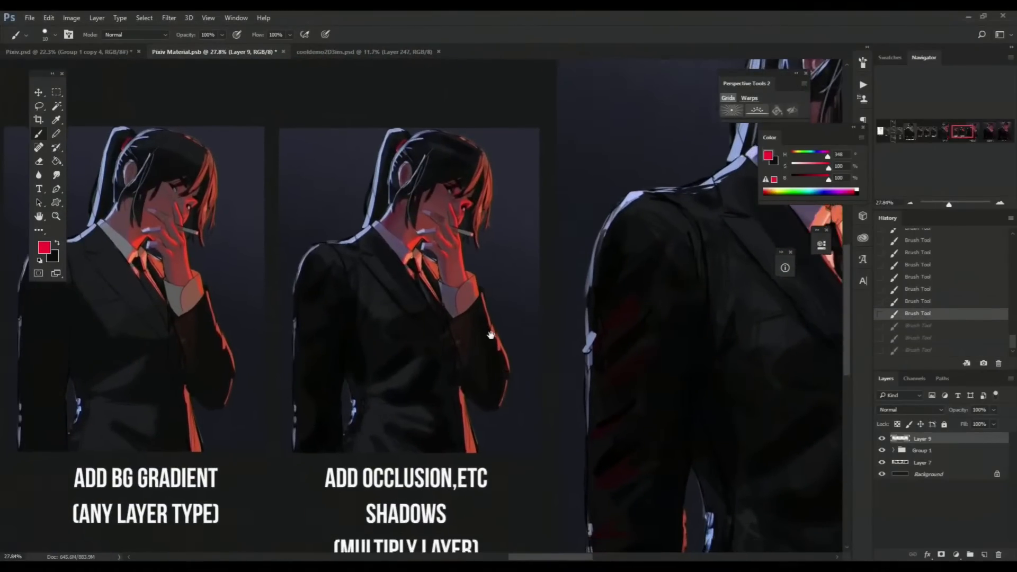
{"action": "left_click_drag", "start_coordinate": [490, 334], "coordinate": [467, 342]}
{"action": "mouse_move", "coordinate": [481, 382]}
{"action": "left_mouse_down"}
{"action": "mouse_move", "coordinate": [493, 377]}
{"action": "mouse_move", "coordinate": [474, 394]}
{"action": "left_mouse_up"}
{"action": "left_click_drag", "start_coordinate": [558, 402], "coordinate": [502, 395]}
{"action": "left_click_drag", "start_coordinate": [572, 419], "coordinate": [520, 424]}
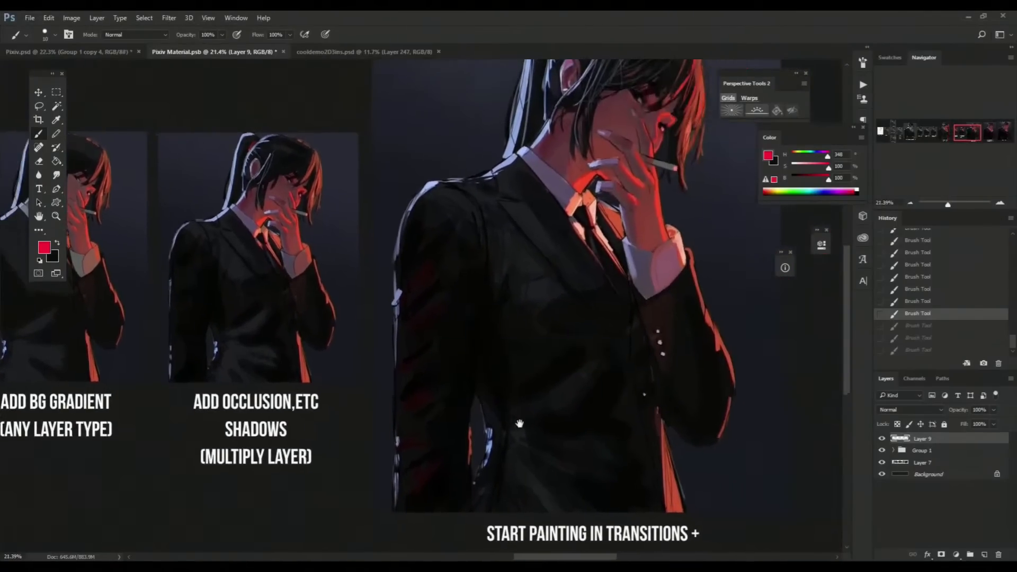
{"action": "left_click_drag", "start_coordinate": [610, 477], "coordinate": [575, 471]}
{"action": "mouse_move", "coordinate": [585, 400]}
{"action": "left_mouse_down"}
{"action": "mouse_move", "coordinate": [565, 429]}
{"action": "mouse_move", "coordinate": [576, 399]}
{"action": "left_mouse_up"}
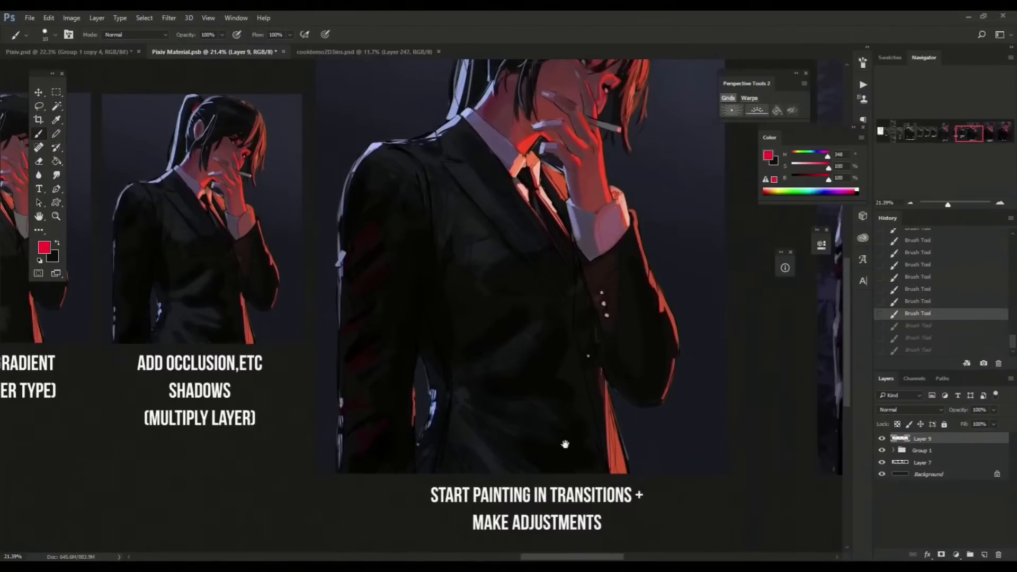
{"action": "left_click_drag", "start_coordinate": [565, 444], "coordinate": [563, 454]}
{"action": "left_click_drag", "start_coordinate": [580, 517], "coordinate": [553, 560]}
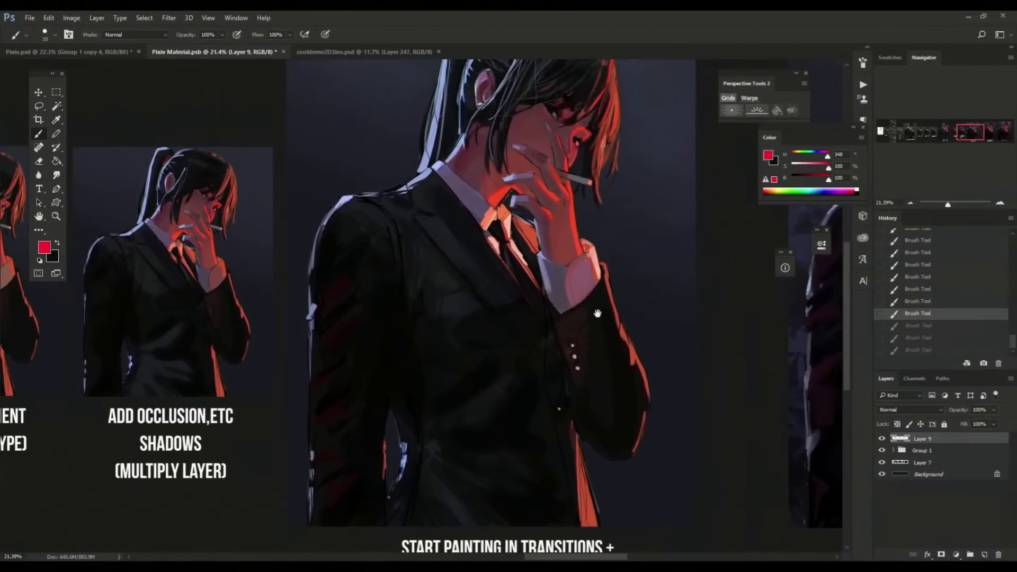
Step: Draw a red arrow pointing toward the lit shirt cuff in the transitions panel
{"action": "scroll", "coordinate": [593, 249], "scroll_direction": "up", "scroll_amount": 5}
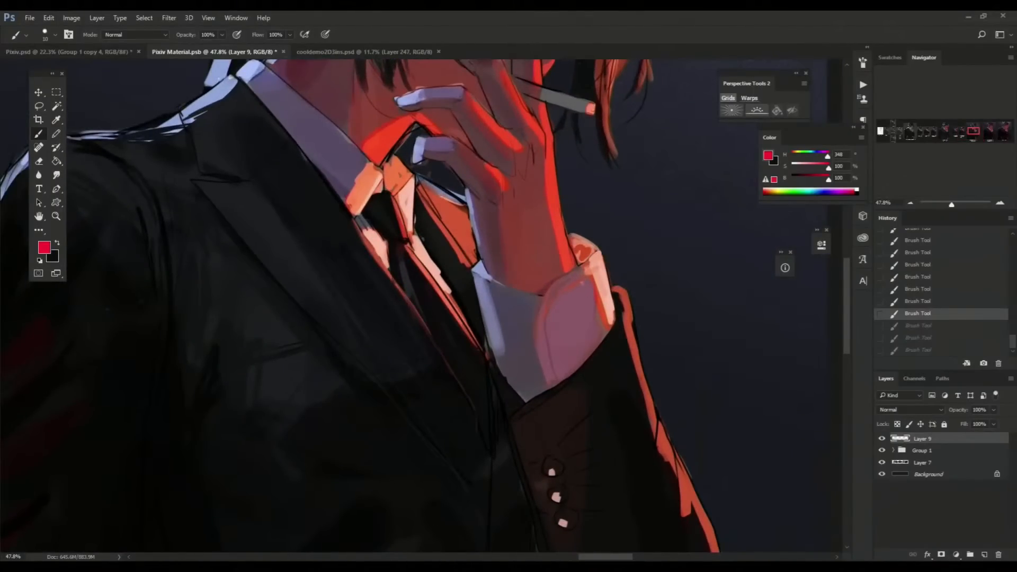
{"action": "left_click_drag", "start_coordinate": [634, 274], "coordinate": [581, 335]}
{"action": "left_click_drag", "start_coordinate": [677, 269], "coordinate": [627, 294]}
{"action": "left_click_drag", "start_coordinate": [643, 270], "coordinate": [640, 300]}
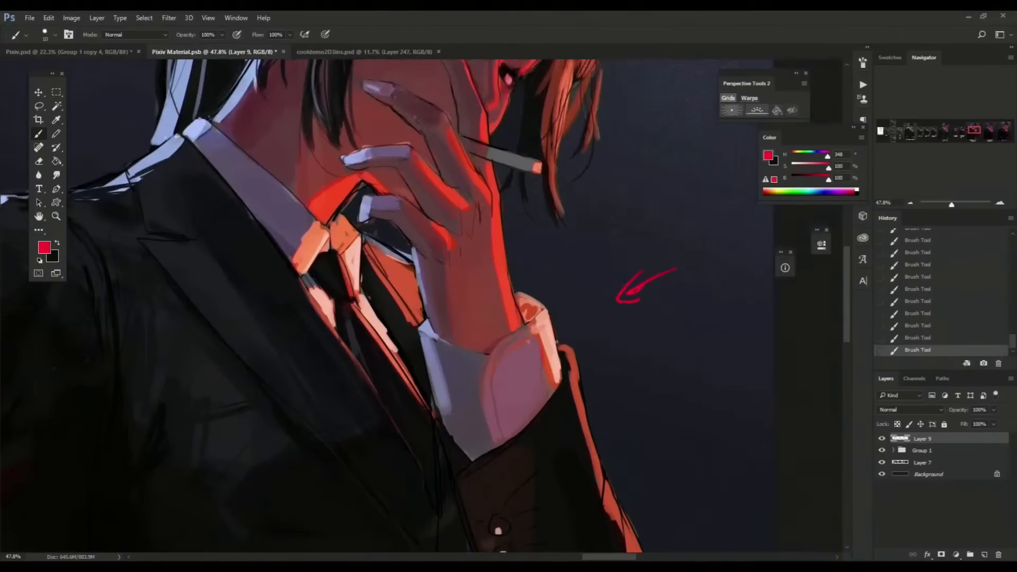
Step: Circle the cuff's bright edge in red with short ticks around it, and circle the lit collar and tie area
{"action": "left_click_drag", "start_coordinate": [530, 328], "coordinate": [523, 310]}
{"action": "left_click_drag", "start_coordinate": [527, 420], "coordinate": [524, 422]}
{"action": "left_click_drag", "start_coordinate": [476, 324], "coordinate": [505, 346]}
{"action": "left_click_drag", "start_coordinate": [580, 430], "coordinate": [578, 408]}
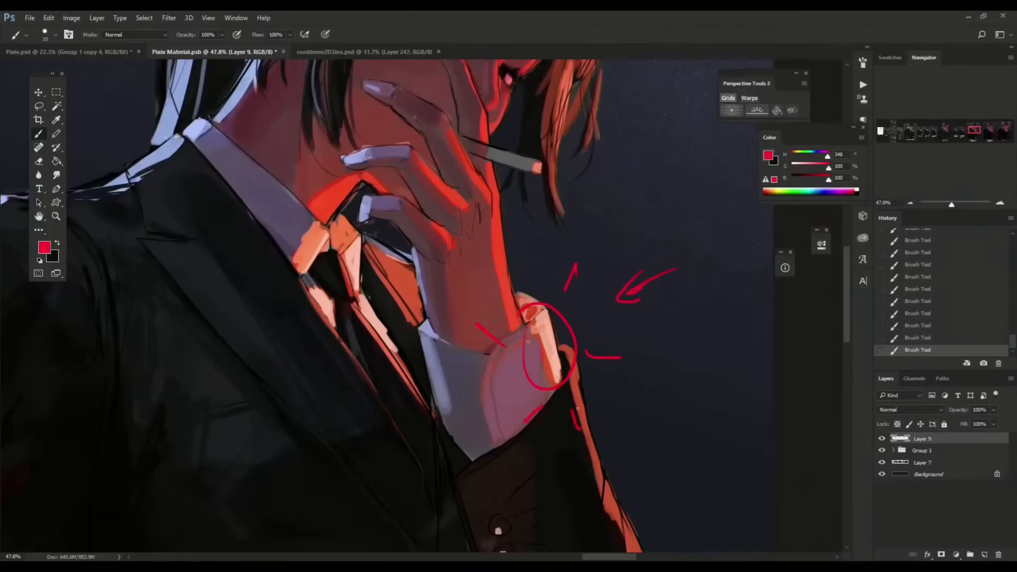
{"action": "mouse_move", "coordinate": [337, 222]}
{"action": "left_mouse_down"}
{"action": "mouse_move", "coordinate": [353, 362]}
{"action": "mouse_move", "coordinate": [344, 219]}
{"action": "left_mouse_up"}
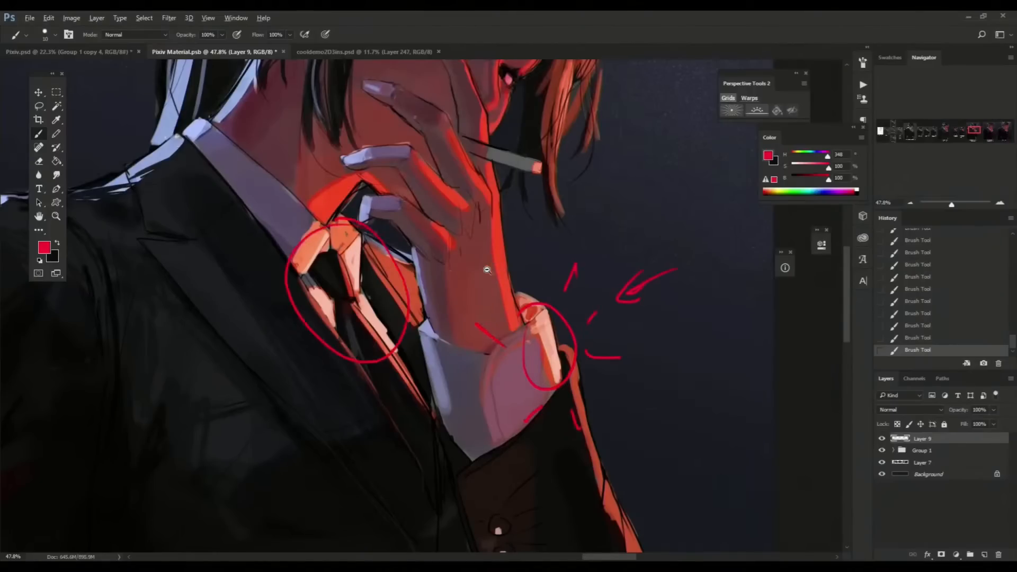
Step: Examine the face, bangs and hair in relation to the marked collar and cuff in the transitions panel
{"action": "scroll", "coordinate": [487, 270], "scroll_direction": "down", "scroll_amount": 2}
{"action": "left_click_drag", "start_coordinate": [497, 258], "coordinate": [501, 320]}
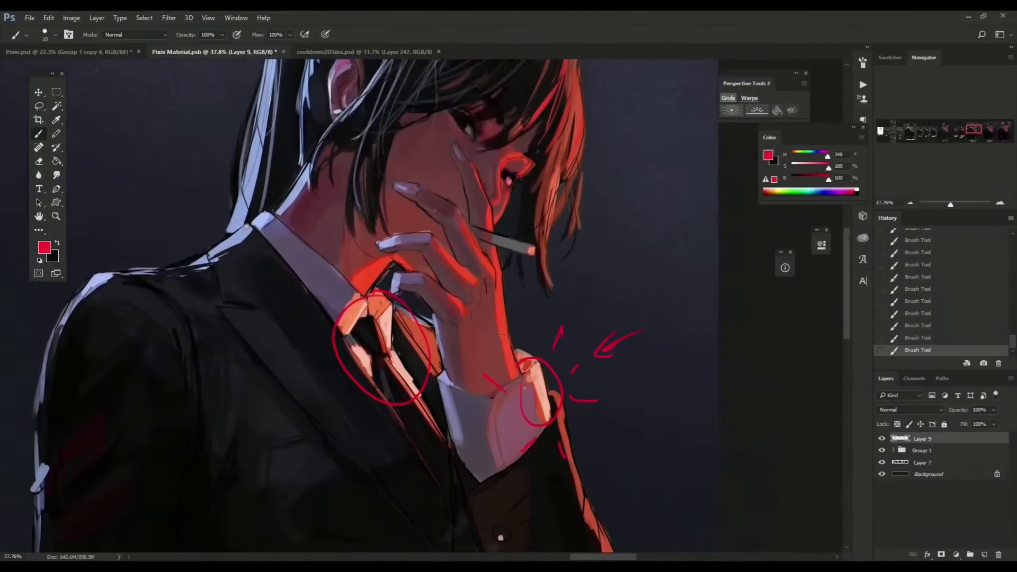
{"action": "left_click_drag", "start_coordinate": [456, 147], "coordinate": [496, 237]}
{"action": "left_click_drag", "start_coordinate": [496, 189], "coordinate": [485, 212]}
{"action": "scroll", "coordinate": [485, 212], "scroll_direction": "down", "scroll_amount": 1}
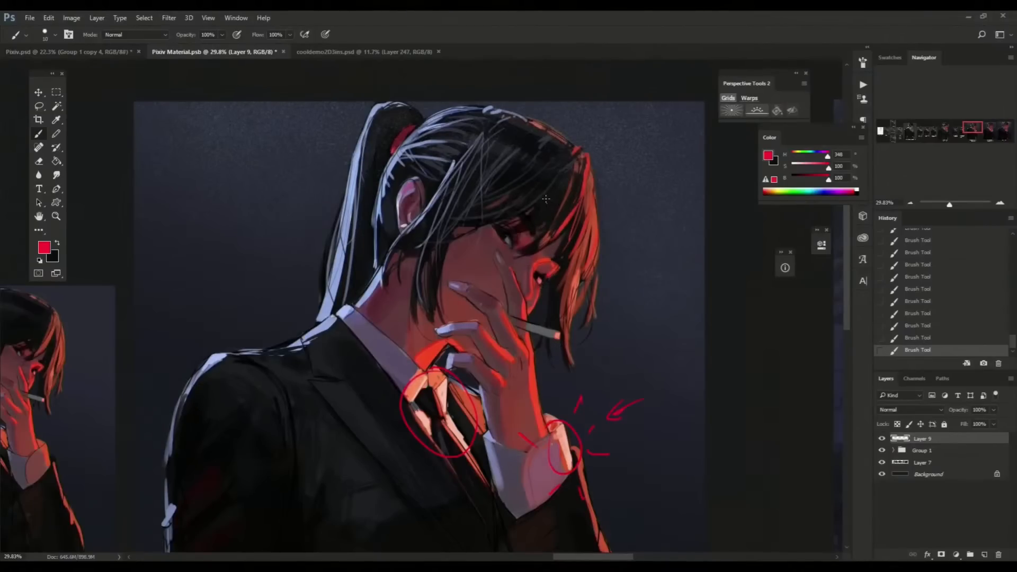
{"action": "left_click_drag", "start_coordinate": [549, 203], "coordinate": [509, 217]}
{"action": "left_click_drag", "start_coordinate": [528, 340], "coordinate": [561, 349]}
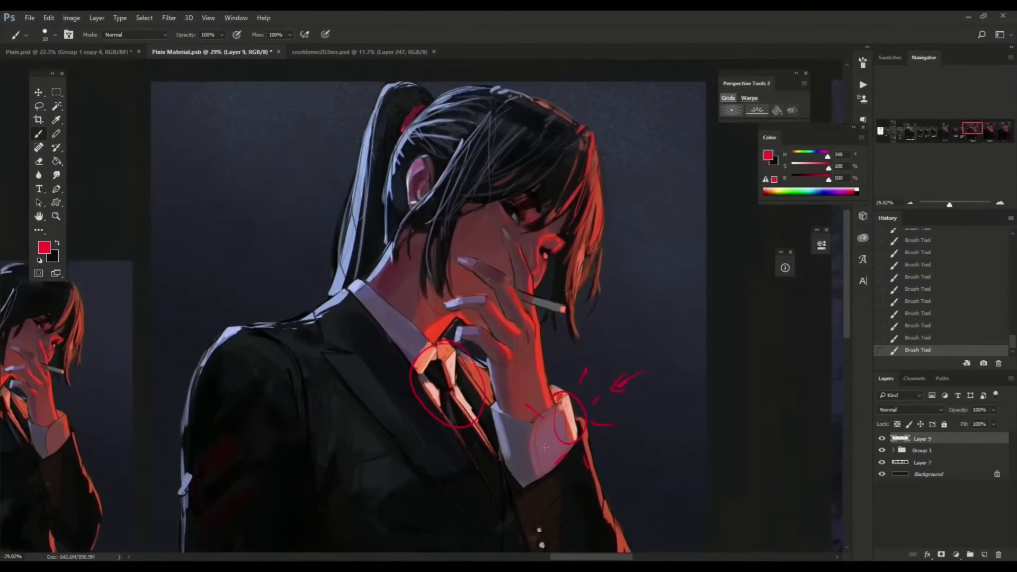
Step: Step back through the brush history to remove the red annotations around the collar and cuff
{"action": "left_click", "coordinate": [916, 315]}
{"action": "left_click", "coordinate": [917, 290]}
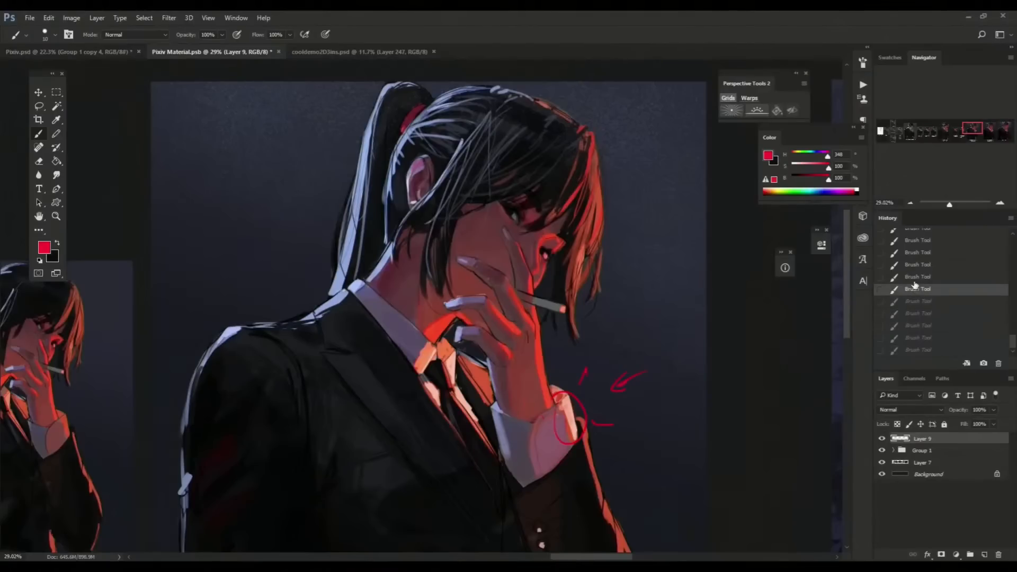
{"action": "left_click", "coordinate": [909, 277]}
{"action": "left_click", "coordinate": [907, 256]}
{"action": "key", "text": "ctrl+alt+z"}
{"action": "key", "text": "ctrl+alt+z"}
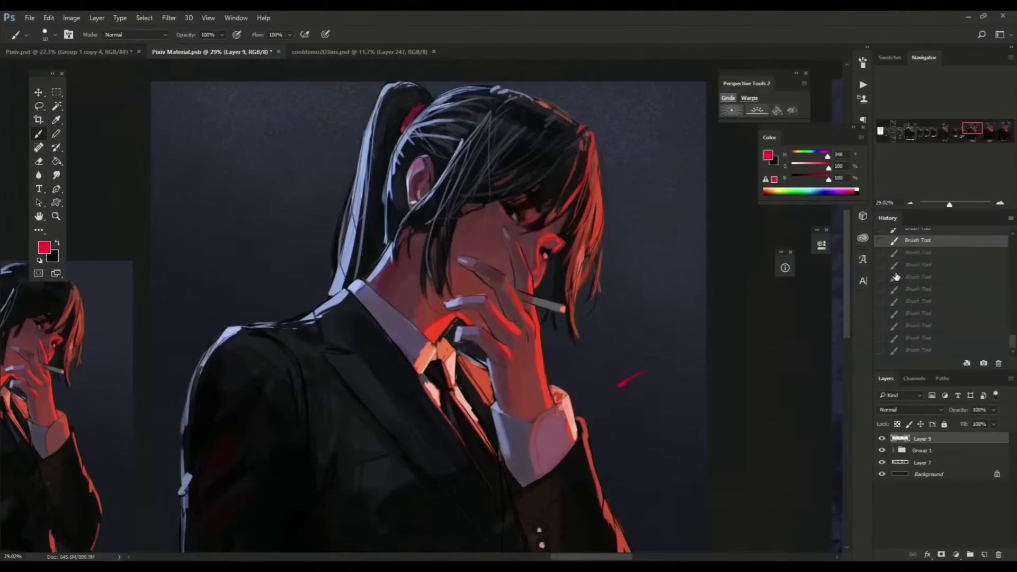
Step: Examine the whole transitions and adjustments panel beside the smaller gradient and occlusion shadow stages
{"action": "left_click_drag", "start_coordinate": [577, 408], "coordinate": [586, 303]}
{"action": "left_click_drag", "start_coordinate": [586, 303], "coordinate": [496, 418]}
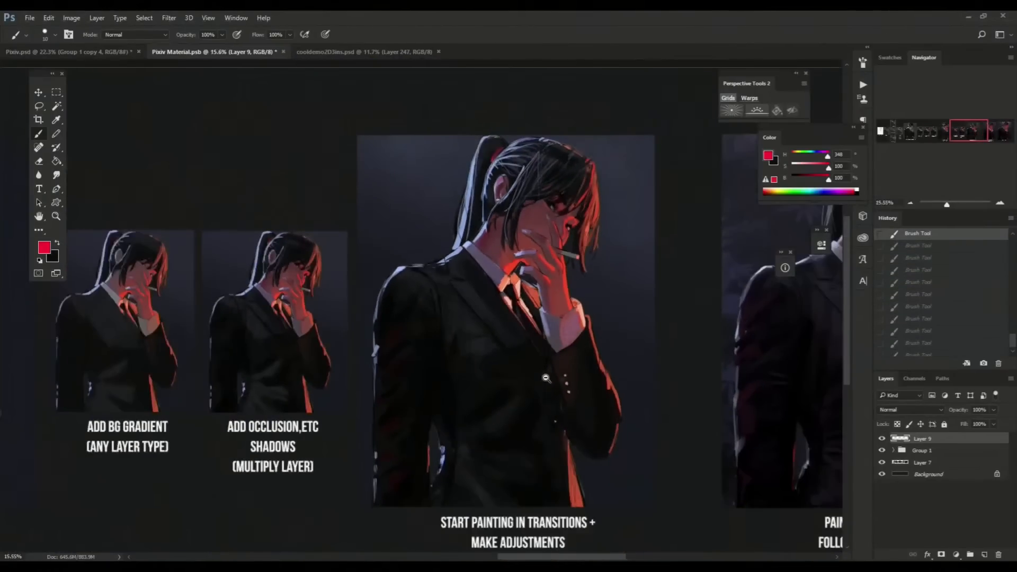
{"action": "left_click_drag", "start_coordinate": [461, 367], "coordinate": [487, 367]}
{"action": "left_click_drag", "start_coordinate": [488, 366], "coordinate": [503, 430]}
{"action": "left_click_drag", "start_coordinate": [603, 374], "coordinate": [589, 383]}
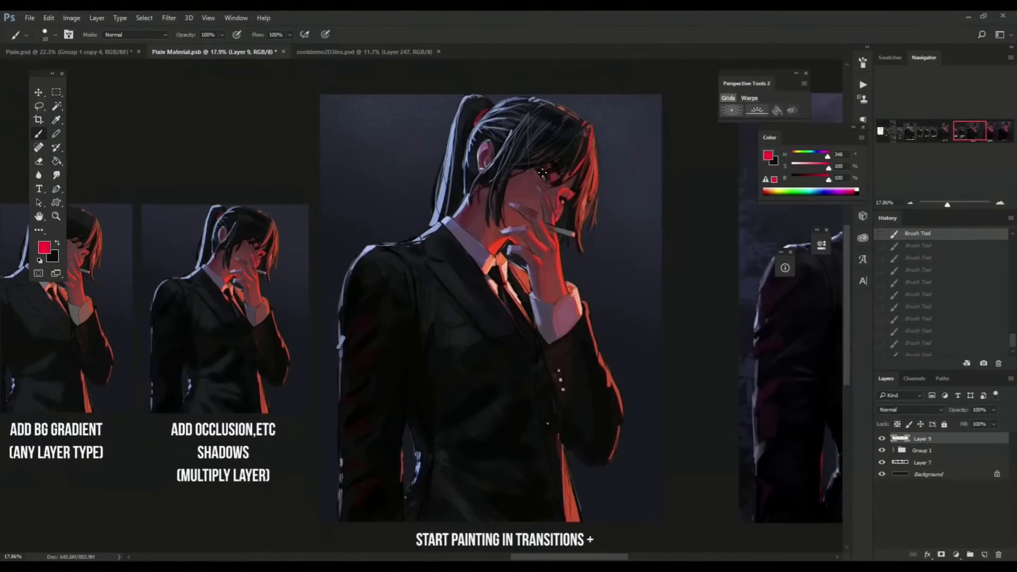
Step: Review the earlier stages back to the curves value contrast, local color, side light and back light panels
{"action": "left_click_drag", "start_coordinate": [219, 416], "coordinate": [636, 371]}
{"action": "left_click_drag", "start_coordinate": [186, 343], "coordinate": [633, 322]}
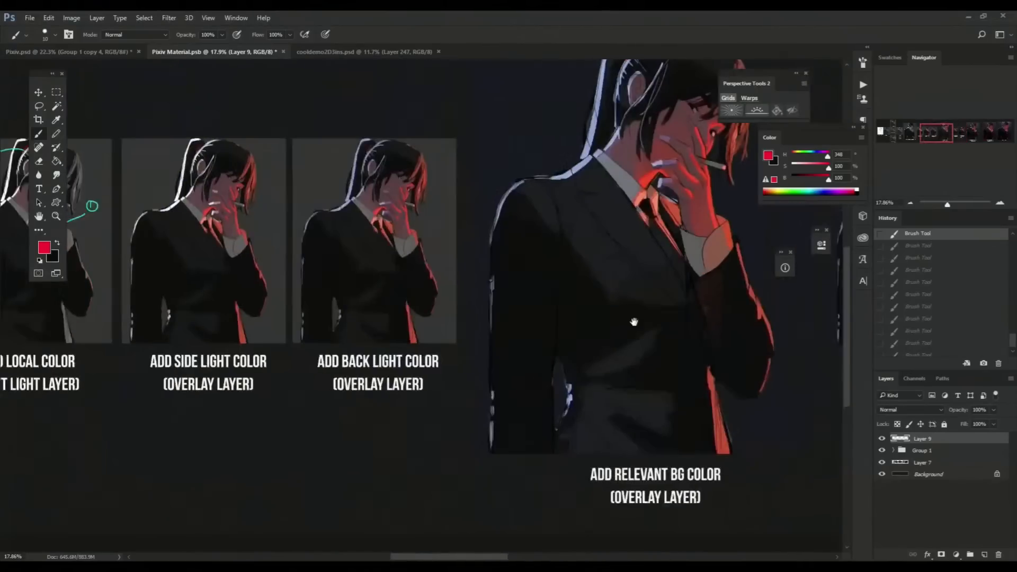
{"action": "left_click_drag", "start_coordinate": [164, 307], "coordinate": [584, 358]}
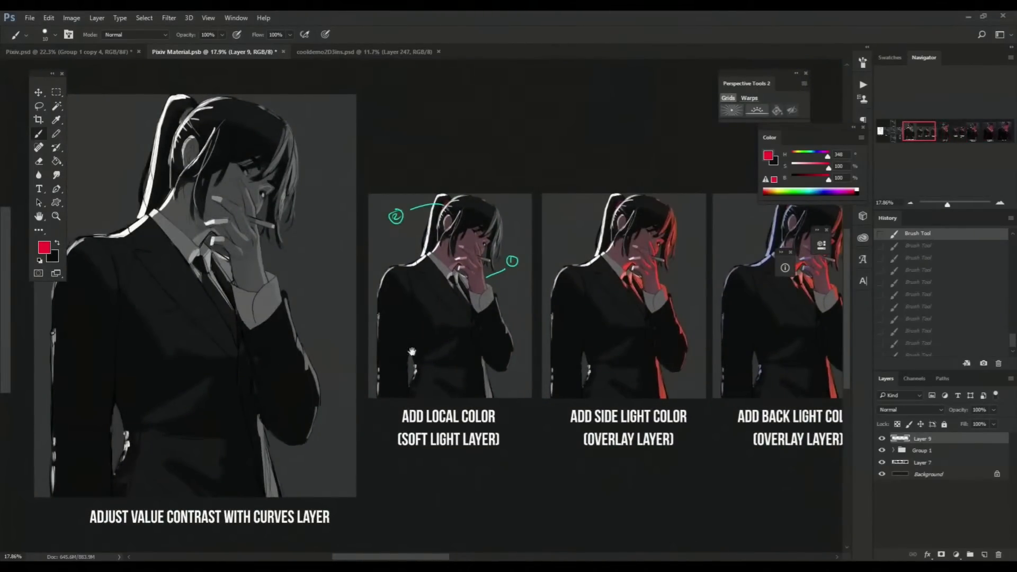
{"action": "left_click_drag", "start_coordinate": [489, 379], "coordinate": [475, 404]}
{"action": "left_click_drag", "start_coordinate": [408, 409], "coordinate": [687, 400]}
{"action": "left_click_drag", "start_coordinate": [360, 409], "coordinate": [291, 404]}
Step: Review the stages forward from the light colors through the background color and gradient to the occlusion shadows
{"action": "left_click_drag", "start_coordinate": [608, 425], "coordinate": [175, 422]}
{"action": "left_click_drag", "start_coordinate": [562, 431], "coordinate": [315, 420]}
{"action": "left_click_drag", "start_coordinate": [545, 400], "coordinate": [402, 401]}
{"action": "left_click_drag", "start_coordinate": [582, 318], "coordinate": [549, 313]}
{"action": "left_click_drag", "start_coordinate": [665, 426], "coordinate": [546, 416]}
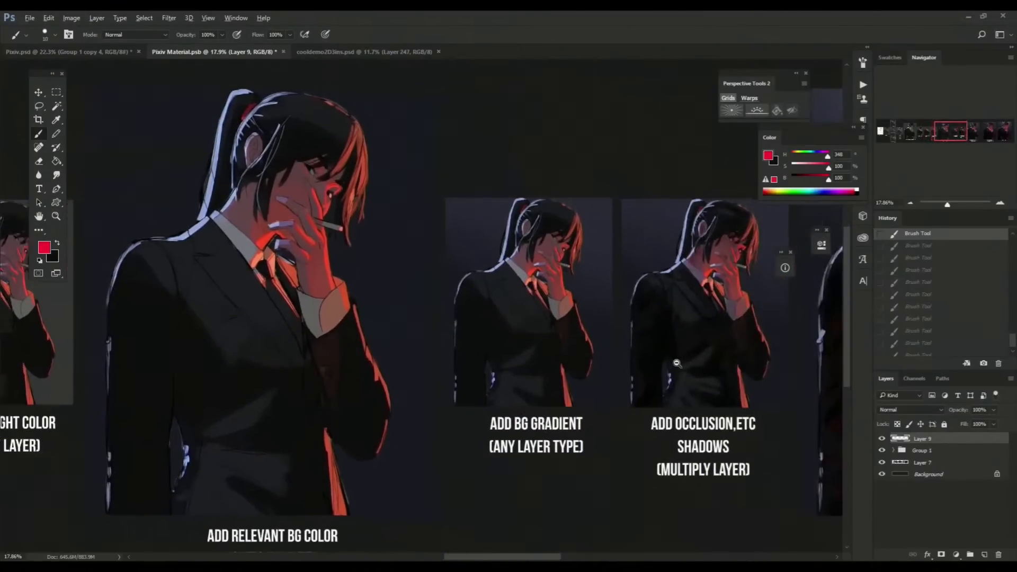
{"action": "left_click_drag", "start_coordinate": [670, 375], "coordinate": [697, 376]}
{"action": "mouse_move", "coordinate": [646, 385]}
{"action": "left_mouse_down"}
{"action": "mouse_move", "coordinate": [566, 395]}
{"action": "mouse_move", "coordinate": [476, 371]}
{"action": "left_mouse_up"}
{"action": "left_click_drag", "start_coordinate": [619, 397], "coordinate": [602, 395]}
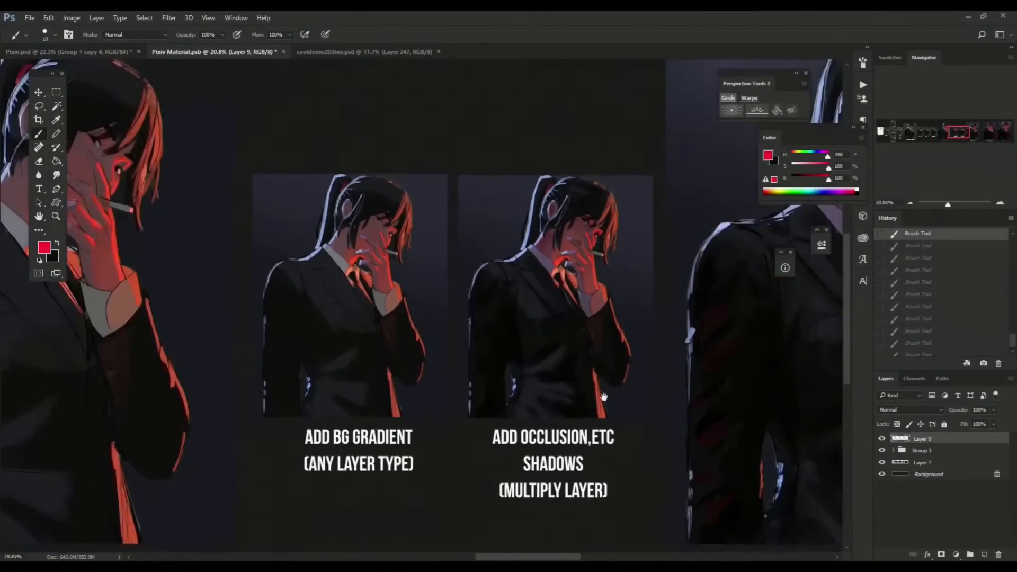
Step: Compare the transitions and adjustments panel with the next stage, painting over the line draft following the original 3 light plan
{"action": "left_click_drag", "start_coordinate": [724, 393], "coordinate": [548, 377]}
{"action": "mouse_move", "coordinate": [666, 372]}
{"action": "left_mouse_down"}
{"action": "mouse_move", "coordinate": [548, 396]}
{"action": "mouse_move", "coordinate": [479, 381]}
{"action": "left_mouse_up"}
{"action": "left_click_drag", "start_coordinate": [635, 365], "coordinate": [591, 366]}
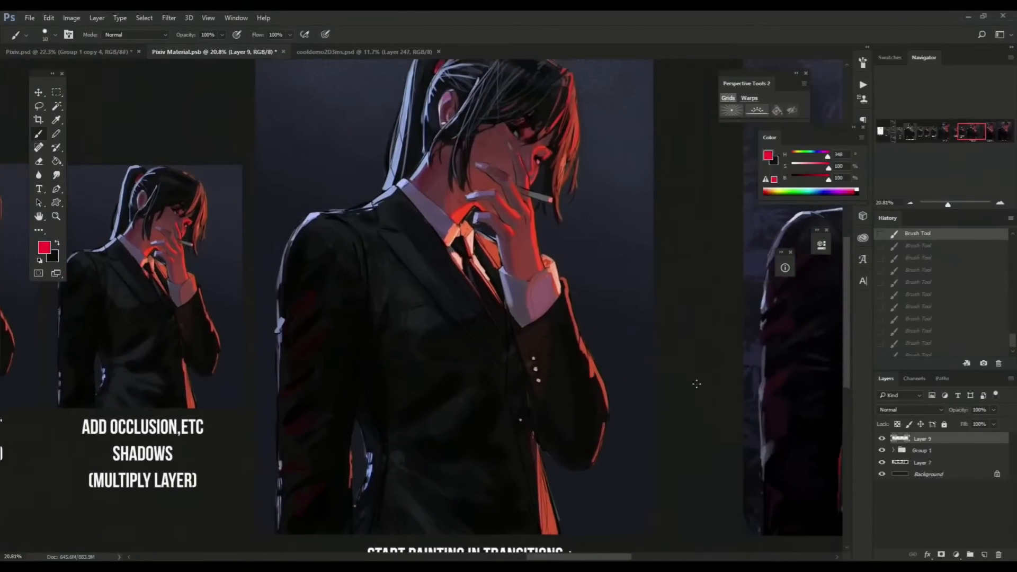
{"action": "mouse_move", "coordinate": [697, 384]}
{"action": "left_mouse_down"}
{"action": "mouse_move", "coordinate": [676, 404]}
{"action": "mouse_move", "coordinate": [636, 402]}
{"action": "mouse_move", "coordinate": [483, 369]}
{"action": "left_mouse_up"}
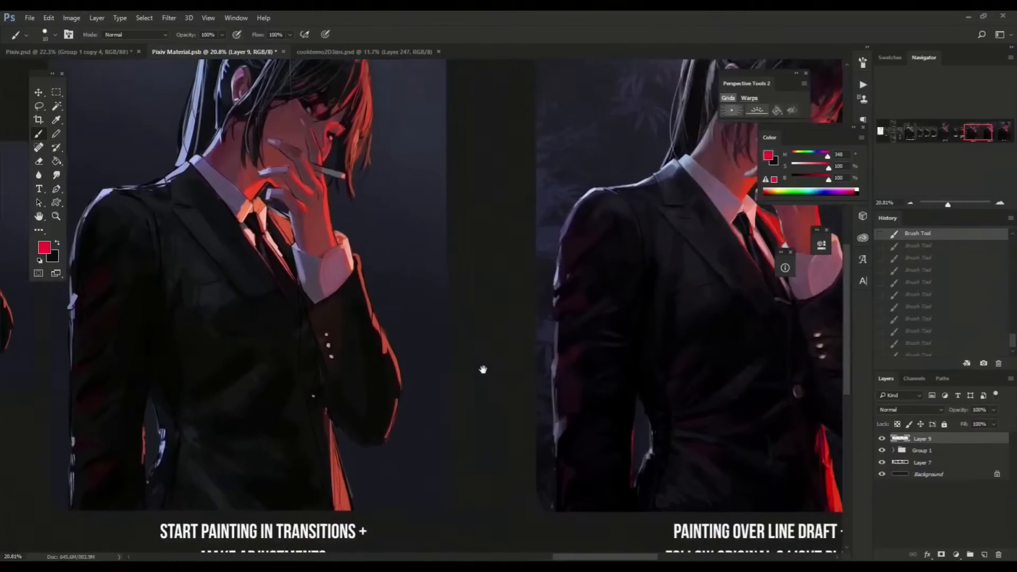
{"action": "scroll", "coordinate": [565, 352], "scroll_direction": "down", "scroll_amount": 3}
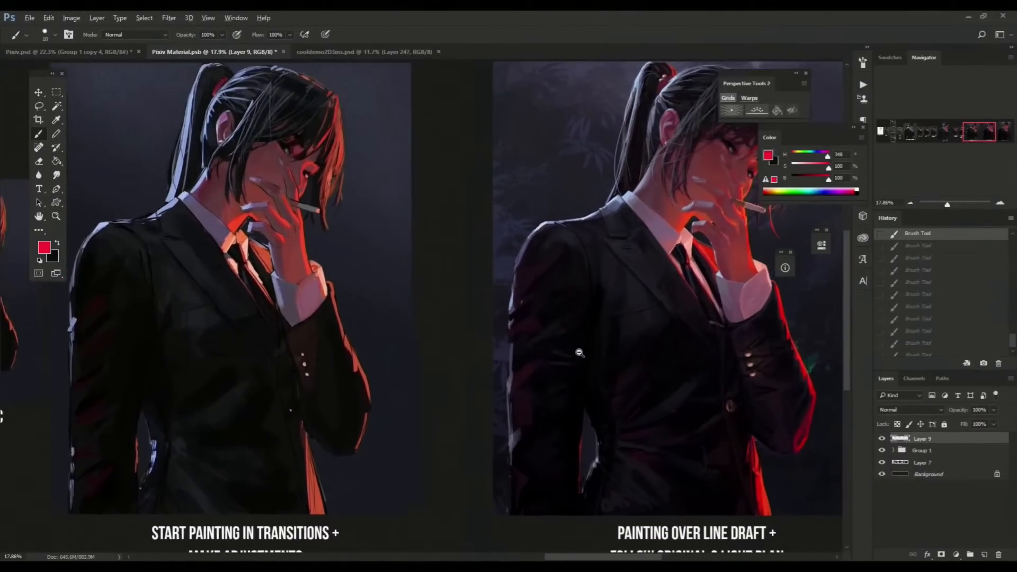
{"action": "scroll", "coordinate": [580, 353], "scroll_direction": "up", "scroll_amount": 1}
{"action": "left_click_drag", "start_coordinate": [601, 385], "coordinate": [581, 386]}
{"action": "left_click_drag", "start_coordinate": [676, 326], "coordinate": [645, 327]}
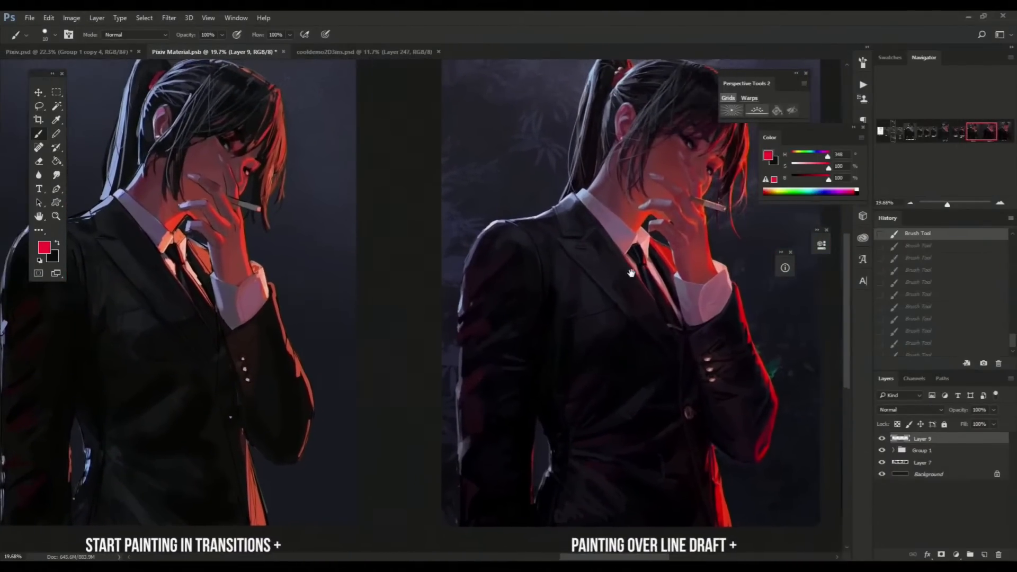
{"action": "left_click_drag", "start_coordinate": [568, 254], "coordinate": [546, 289]}
{"action": "left_click_drag", "start_coordinate": [553, 289], "coordinate": [587, 324]}
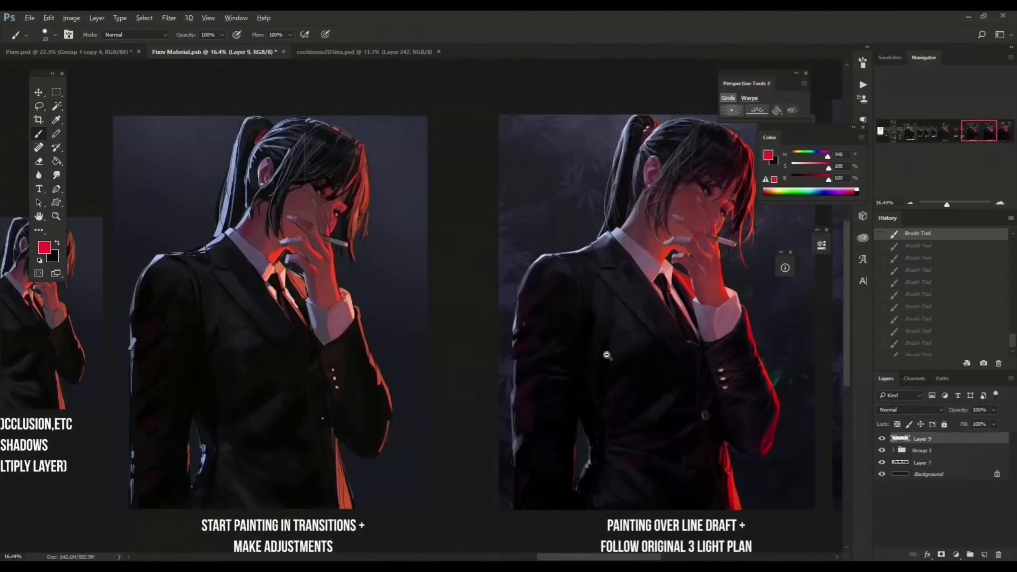
{"action": "scroll", "coordinate": [632, 420], "scroll_direction": "up", "scroll_amount": 1}
{"action": "left_click_drag", "start_coordinate": [581, 426], "coordinate": [610, 425]}
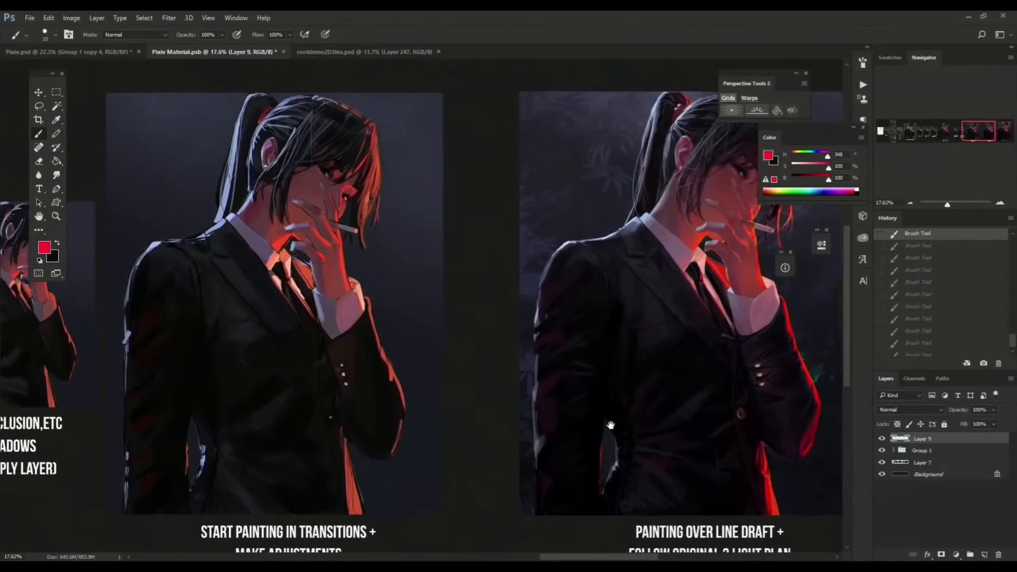
{"action": "left_click_drag", "start_coordinate": [553, 494], "coordinate": [546, 470]}
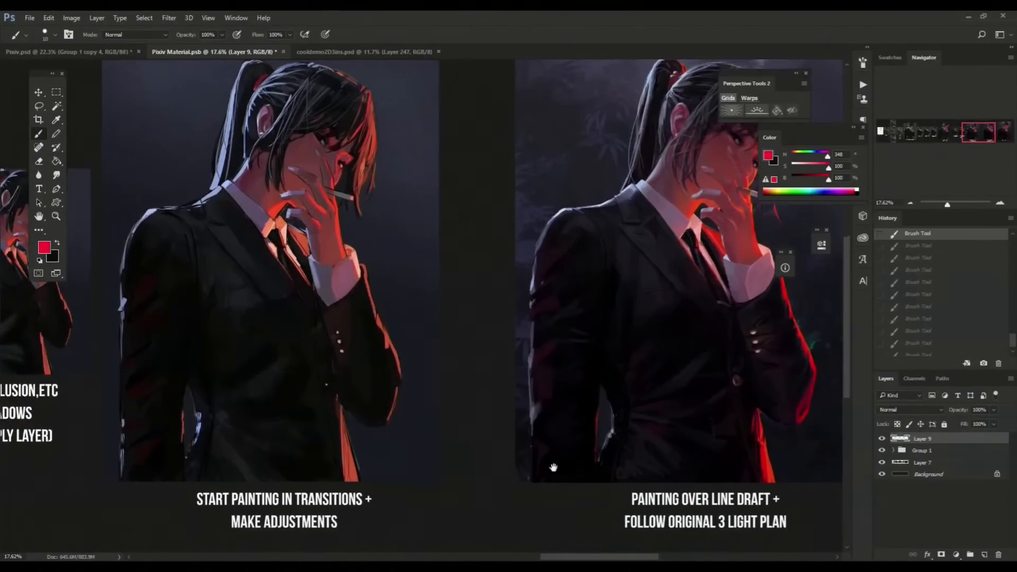
Step: Compare the start of painted transitions and adjustments with the panel painted over the line draft
{"action": "left_click_drag", "start_coordinate": [647, 369], "coordinate": [613, 399]}
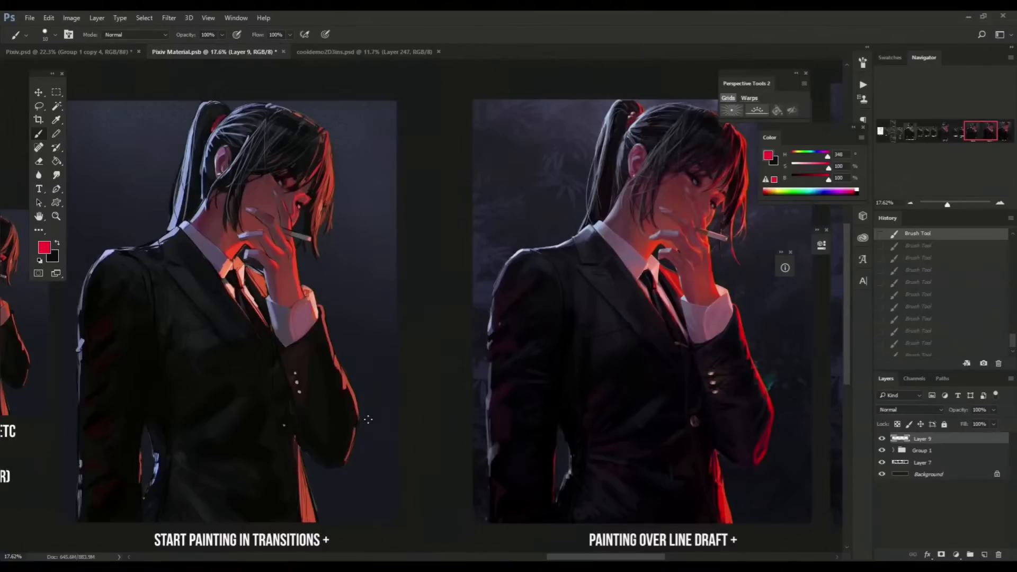
{"action": "left_click_drag", "start_coordinate": [498, 338], "coordinate": [549, 348]}
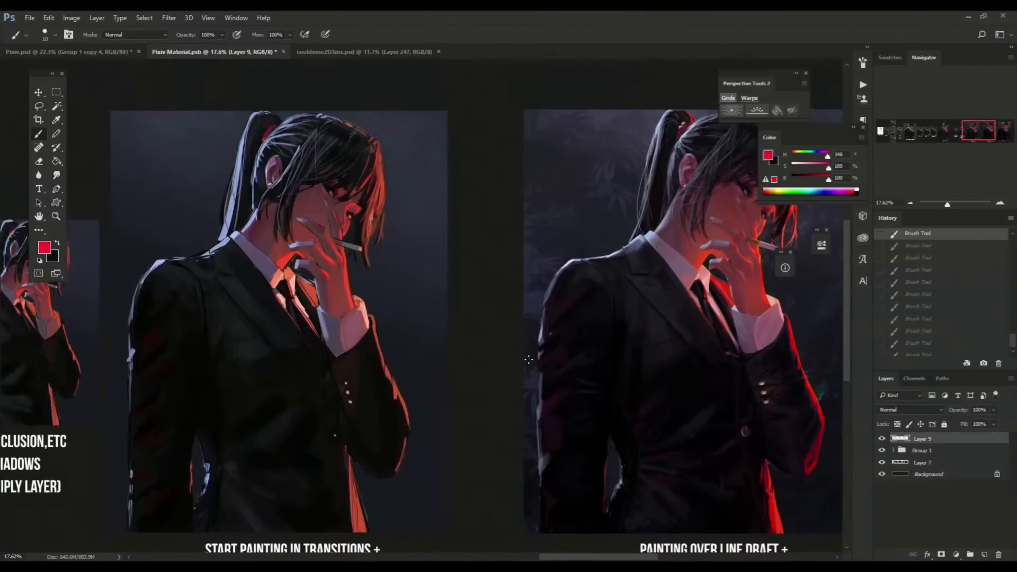
{"action": "mouse_move", "coordinate": [324, 226]}
{"action": "left_mouse_down"}
{"action": "mouse_move", "coordinate": [377, 254]}
{"action": "mouse_move", "coordinate": [413, 324]}
{"action": "mouse_move", "coordinate": [367, 349]}
{"action": "mouse_move", "coordinate": [375, 240]}
{"action": "mouse_move", "coordinate": [392, 272]}
{"action": "mouse_move", "coordinate": [416, 272]}
{"action": "left_mouse_up"}
{"action": "key", "text": "ctrl+z"}
{"action": "left_click_drag", "start_coordinate": [468, 304], "coordinate": [342, 370]}
Step: Go back through the whole stage sequence to the line sketch, base values and three light panels
{"action": "left_click_drag", "start_coordinate": [334, 374], "coordinate": [604, 386]}
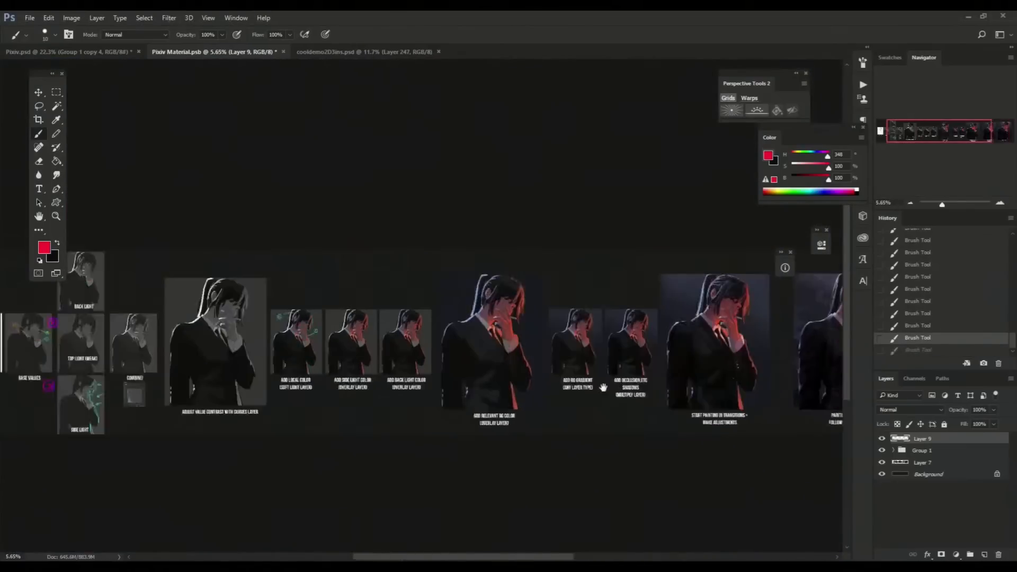
{"action": "left_click_drag", "start_coordinate": [216, 378], "coordinate": [561, 408]}
{"action": "mouse_move", "coordinate": [304, 377]}
{"action": "left_mouse_down"}
{"action": "mouse_move", "coordinate": [367, 416]}
{"action": "mouse_move", "coordinate": [379, 411]}
{"action": "left_mouse_up"}
{"action": "left_click_drag", "start_coordinate": [438, 312], "coordinate": [392, 328]}
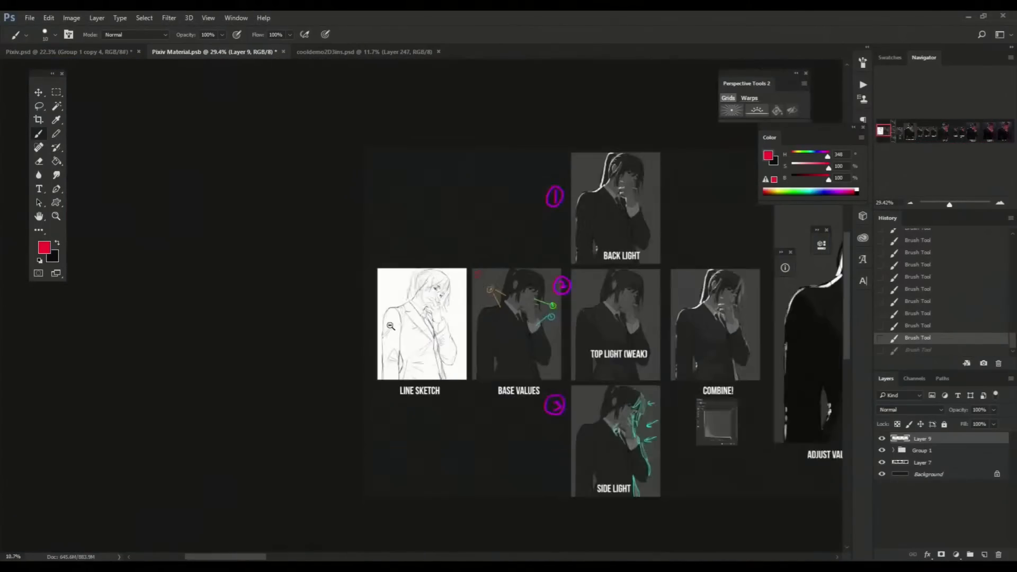
Step: Review the stages forward from the combined lights to a close view of the hand and cuff in the transitions panel
{"action": "left_click_drag", "start_coordinate": [610, 293], "coordinate": [125, 286]}
{"action": "left_click_drag", "start_coordinate": [840, 364], "coordinate": [449, 347]}
{"action": "left_click_drag", "start_coordinate": [650, 289], "coordinate": [682, 304]}
{"action": "left_click_drag", "start_coordinate": [675, 309], "coordinate": [448, 310]}
{"action": "left_click_drag", "start_coordinate": [599, 358], "coordinate": [419, 352]}
{"action": "left_click_drag", "start_coordinate": [670, 388], "coordinate": [426, 396]}
{"action": "left_click_drag", "start_coordinate": [609, 271], "coordinate": [638, 286]}
{"action": "left_click_drag", "start_coordinate": [619, 315], "coordinate": [484, 381]}
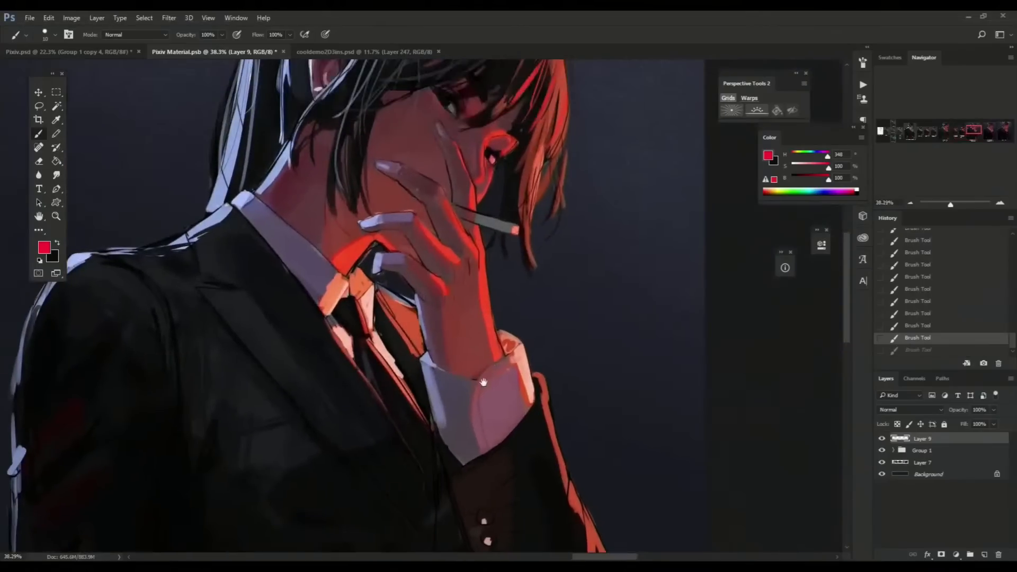
Step: Examine the face, hand, collar and jacket in the panel painted over the line draft, beside the transitions panel
{"action": "left_click_drag", "start_coordinate": [515, 307], "coordinate": [491, 334]}
{"action": "left_click_drag", "start_coordinate": [514, 369], "coordinate": [393, 417]}
{"action": "left_click_drag", "start_coordinate": [694, 484], "coordinate": [536, 491]}
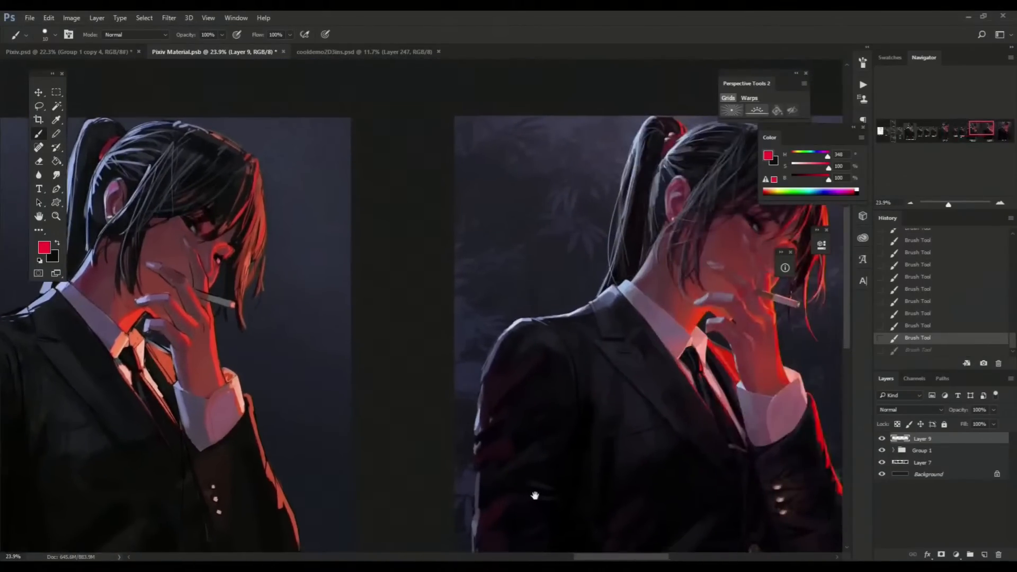
{"action": "left_click_drag", "start_coordinate": [655, 327], "coordinate": [626, 331]}
{"action": "left_click_drag", "start_coordinate": [728, 306], "coordinate": [686, 363]}
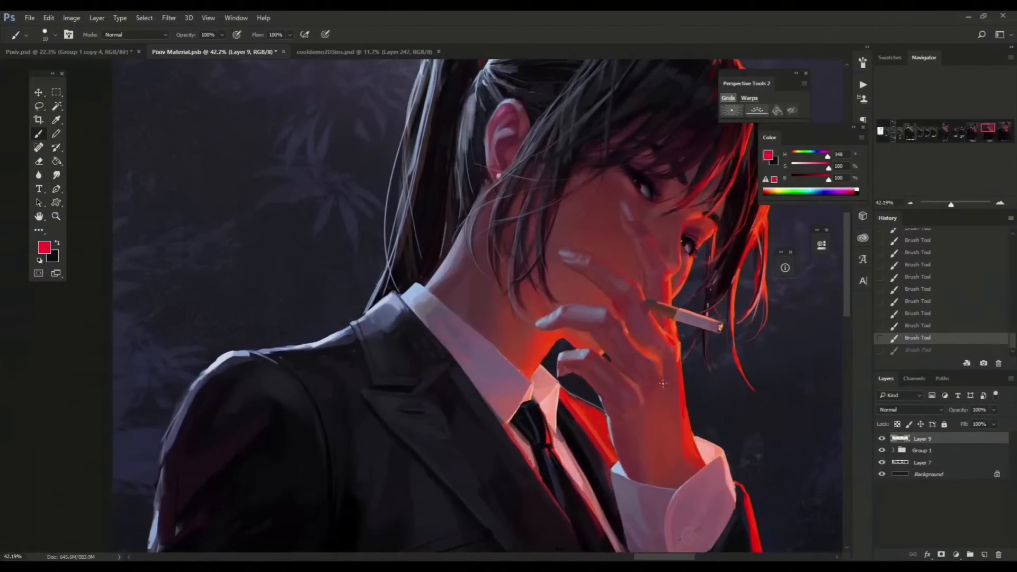
{"action": "left_click_drag", "start_coordinate": [621, 422], "coordinate": [636, 341]}
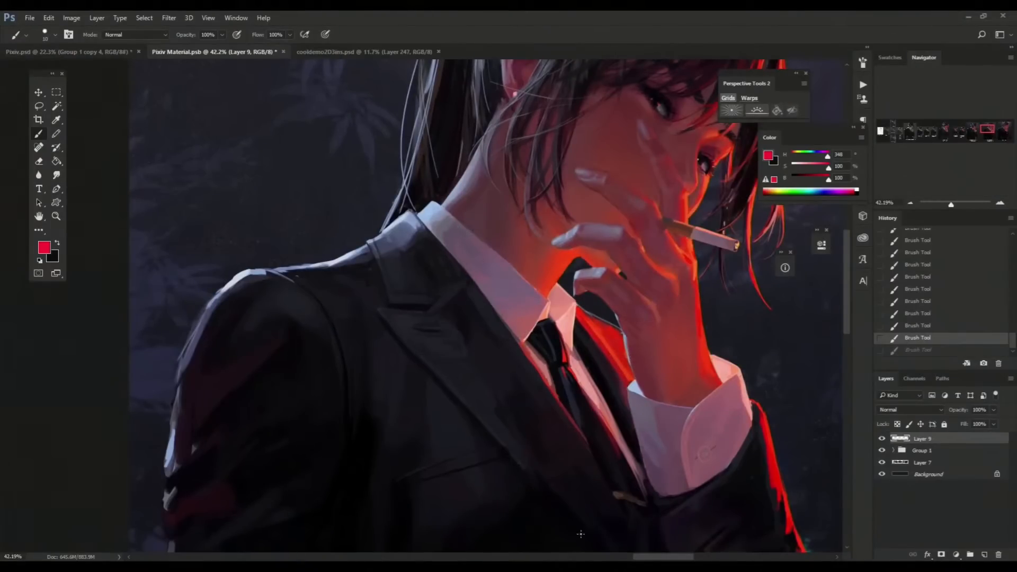
{"action": "mouse_move", "coordinate": [502, 364]}
{"action": "left_mouse_down"}
{"action": "mouse_move", "coordinate": [497, 350]}
{"action": "mouse_move", "coordinate": [539, 316]}
{"action": "mouse_move", "coordinate": [533, 396]}
{"action": "mouse_move", "coordinate": [571, 345]}
{"action": "mouse_move", "coordinate": [557, 373]}
{"action": "mouse_move", "coordinate": [561, 352]}
{"action": "left_mouse_up"}
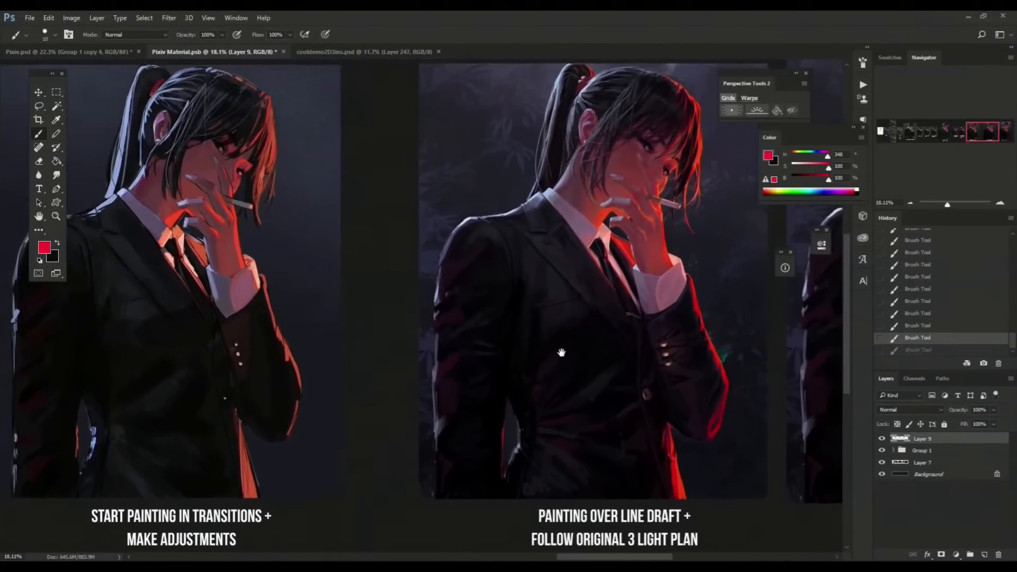
Step: Examine the final effects panel, including the smoke and the stains on the collar and shirt cuff
{"action": "left_click_drag", "start_coordinate": [628, 350], "coordinate": [532, 382]}
{"action": "left_click_drag", "start_coordinate": [671, 429], "coordinate": [548, 428]}
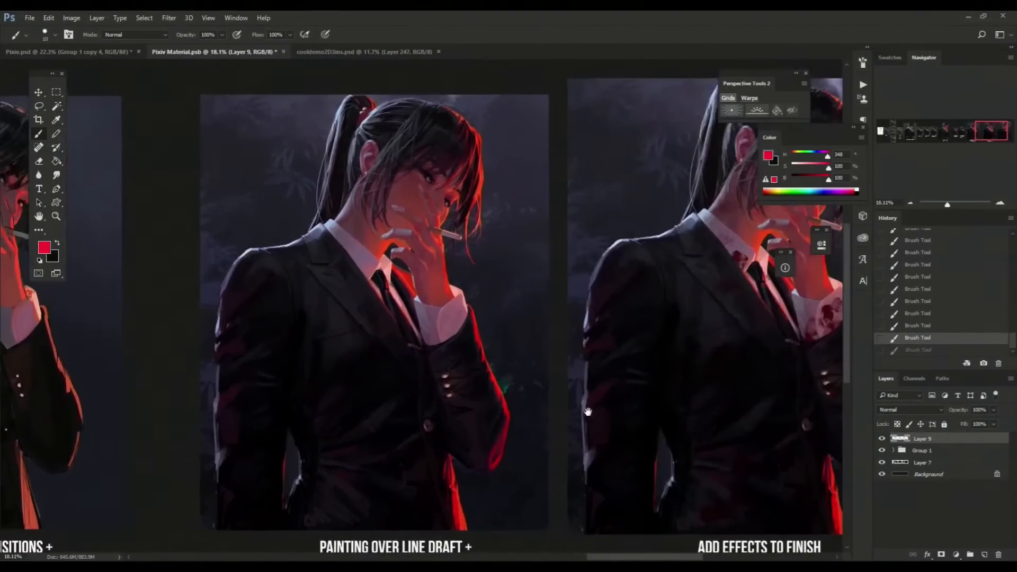
{"action": "mouse_move", "coordinate": [672, 385]}
{"action": "left_mouse_down"}
{"action": "mouse_move", "coordinate": [578, 446]}
{"action": "mouse_move", "coordinate": [456, 490]}
{"action": "left_mouse_up"}
{"action": "left_click_drag", "start_coordinate": [561, 212], "coordinate": [602, 180]}
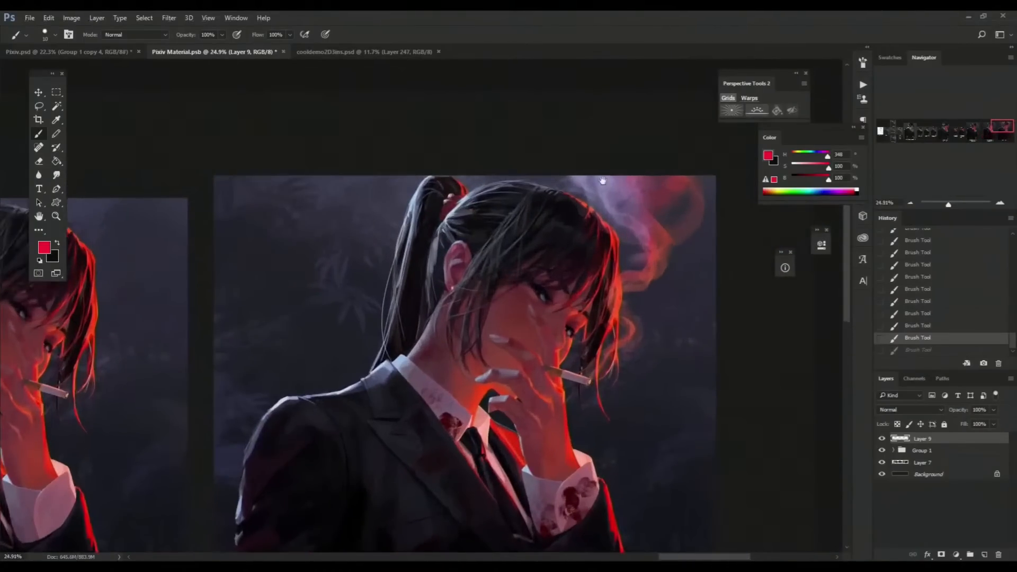
{"action": "left_click_drag", "start_coordinate": [442, 365], "coordinate": [486, 347]}
{"action": "left_click_drag", "start_coordinate": [610, 382], "coordinate": [648, 366]}
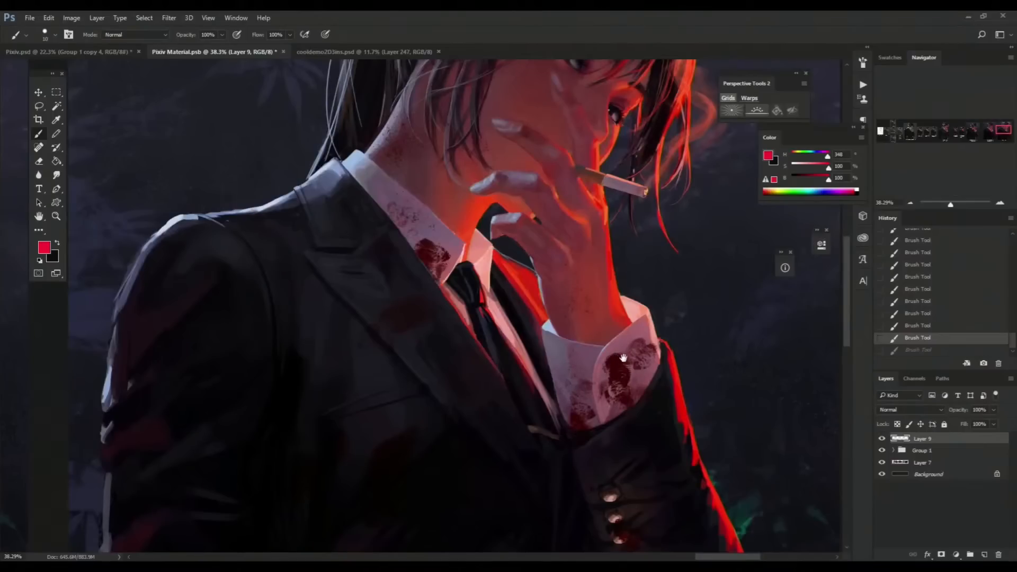
{"action": "left_click_drag", "start_coordinate": [623, 358], "coordinate": [564, 360]}
{"action": "left_click_drag", "start_coordinate": [463, 366], "coordinate": [520, 307]}
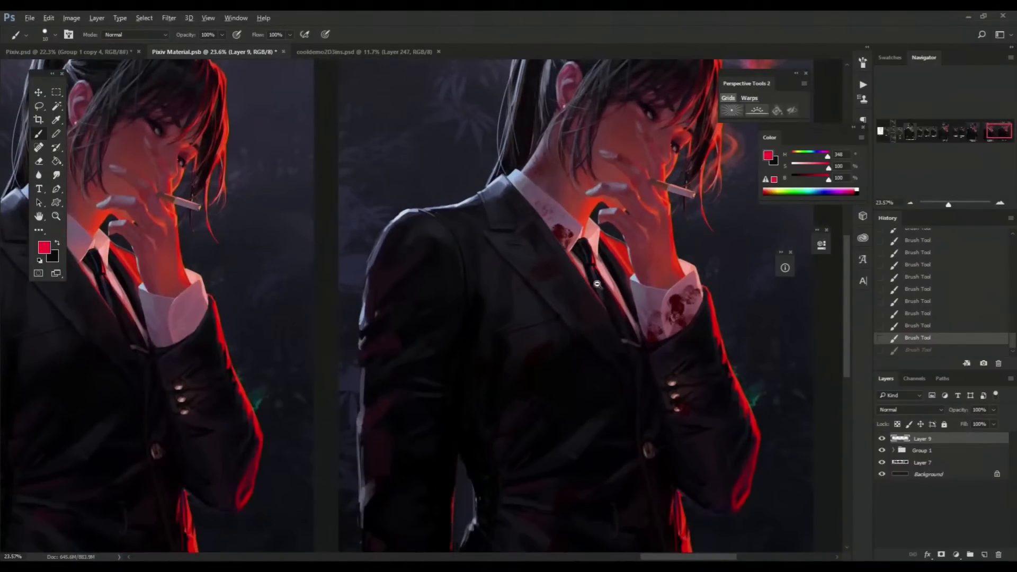
Step: Compare the final effects panel with the line draft paint-over and transitions panels side by side
{"action": "left_click_drag", "start_coordinate": [598, 285], "coordinate": [562, 304]}
{"action": "left_click_drag", "start_coordinate": [578, 358], "coordinate": [613, 354]}
{"action": "left_click_drag", "start_coordinate": [628, 358], "coordinate": [647, 384]}
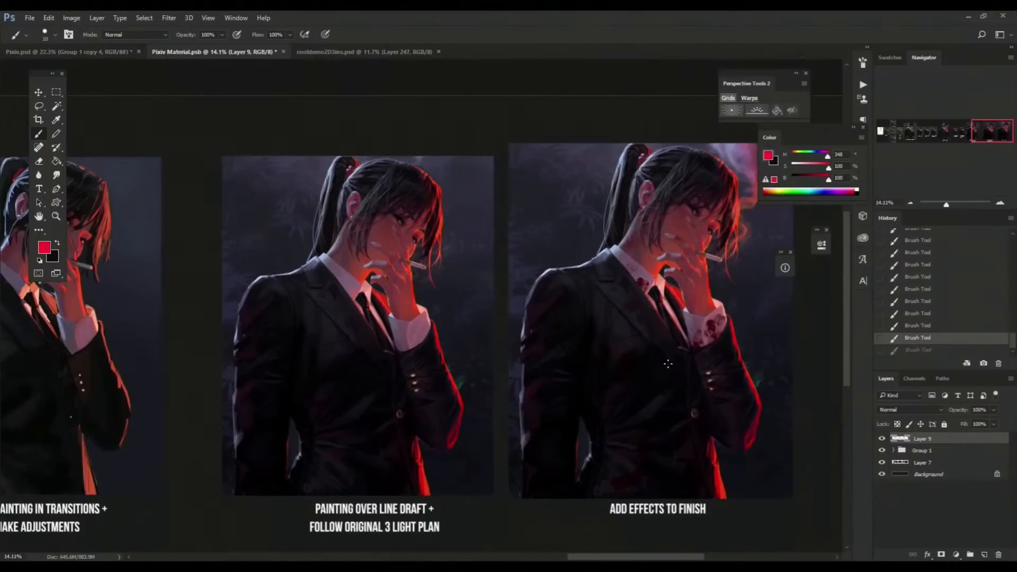
{"action": "scroll", "coordinate": [672, 357], "scroll_direction": "down", "scroll_amount": 1}
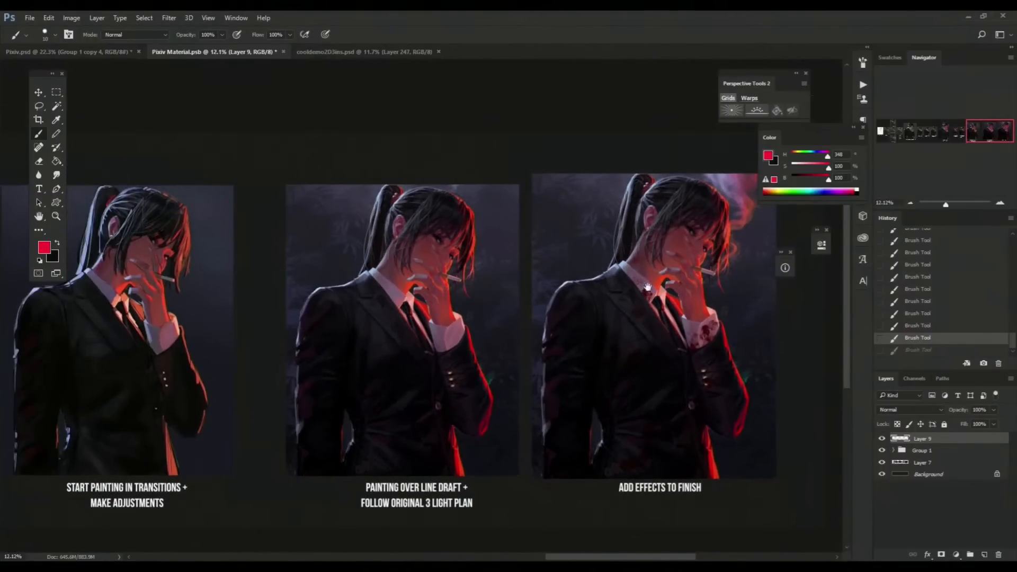
Step: Return to the start of the sequence and examine the line sketch and base values beside the light panels
{"action": "mouse_move", "coordinate": [692, 350]}
{"action": "left_mouse_down"}
{"action": "mouse_move", "coordinate": [620, 348]}
{"action": "mouse_move", "coordinate": [848, 363]}
{"action": "left_mouse_up"}
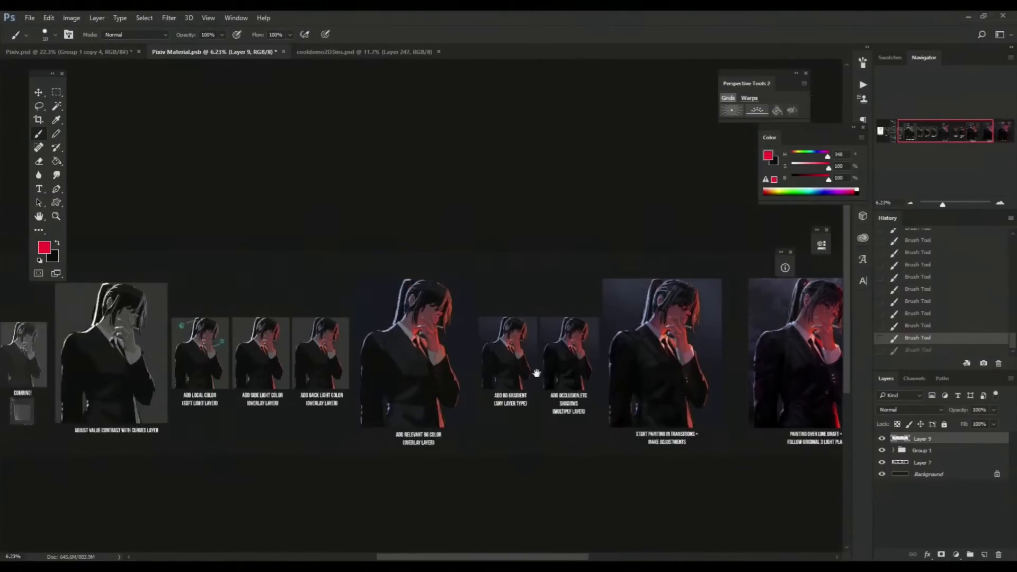
{"action": "left_click_drag", "start_coordinate": [536, 373], "coordinate": [848, 327]}
{"action": "left_click_drag", "start_coordinate": [594, 398], "coordinate": [679, 396]}
{"action": "mouse_move", "coordinate": [268, 283]}
{"action": "left_mouse_down"}
{"action": "mouse_move", "coordinate": [315, 325]}
{"action": "mouse_move", "coordinate": [329, 386]}
{"action": "left_mouse_up"}
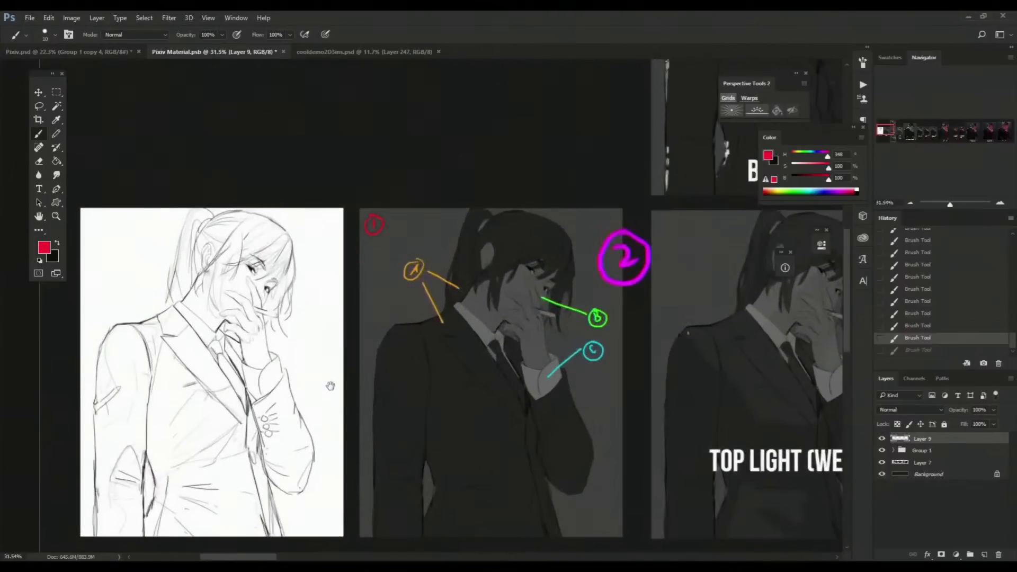
{"action": "left_click_drag", "start_coordinate": [296, 457], "coordinate": [436, 374]}
{"action": "scroll", "coordinate": [436, 374], "scroll_direction": "down", "scroll_amount": 2}
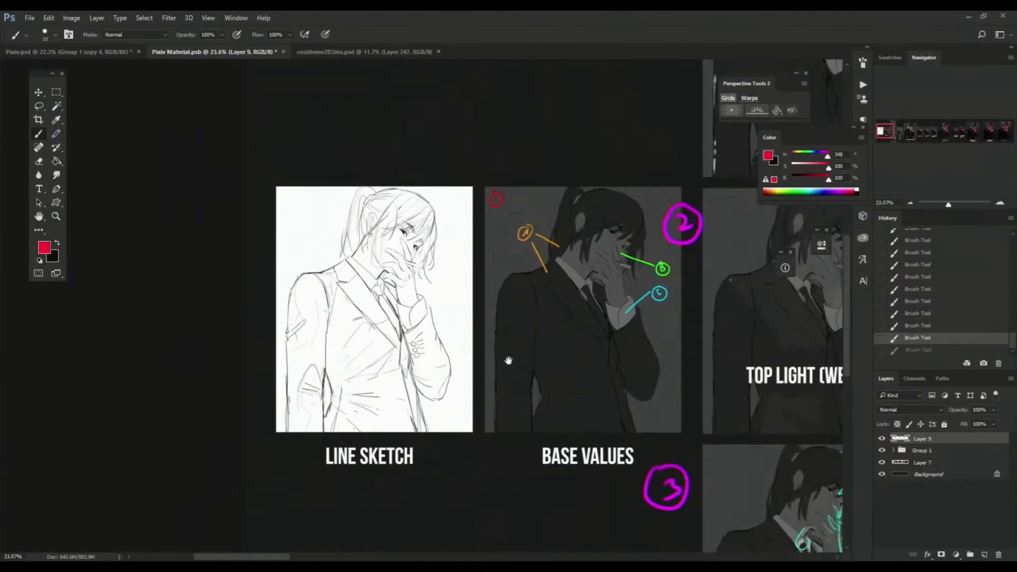
{"action": "scroll", "coordinate": [549, 281], "scroll_direction": "down", "scroll_amount": 3}
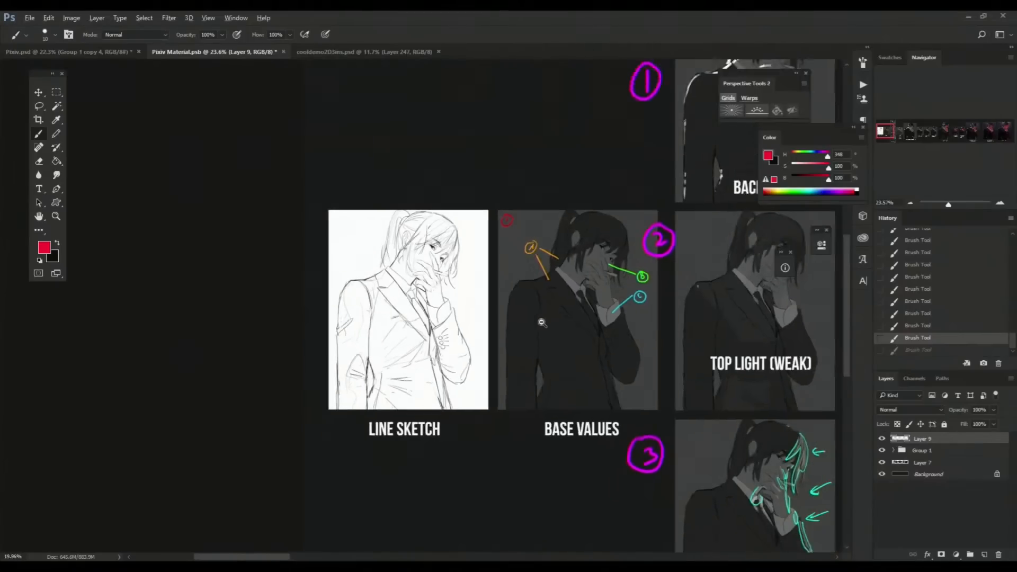
{"action": "scroll", "coordinate": [615, 304], "scroll_direction": "down", "scroll_amount": 2}
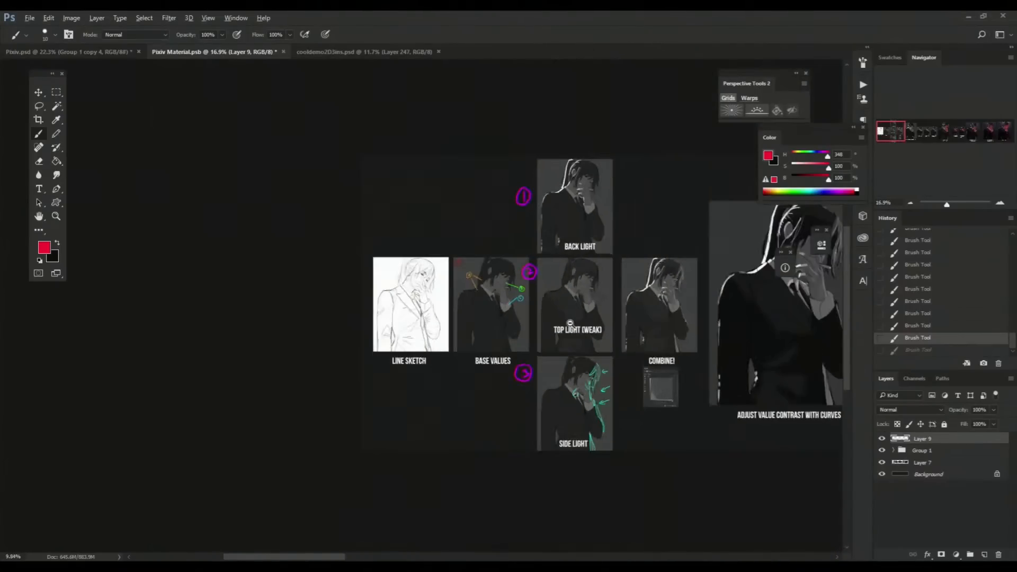
Step: Look ahead to the relevant background color stage and return to the line sketch and light panels
{"action": "scroll", "coordinate": [615, 304], "scroll_direction": "right", "scroll_amount": 8}
{"action": "left_click_drag", "start_coordinate": [655, 311], "coordinate": [438, 313]}
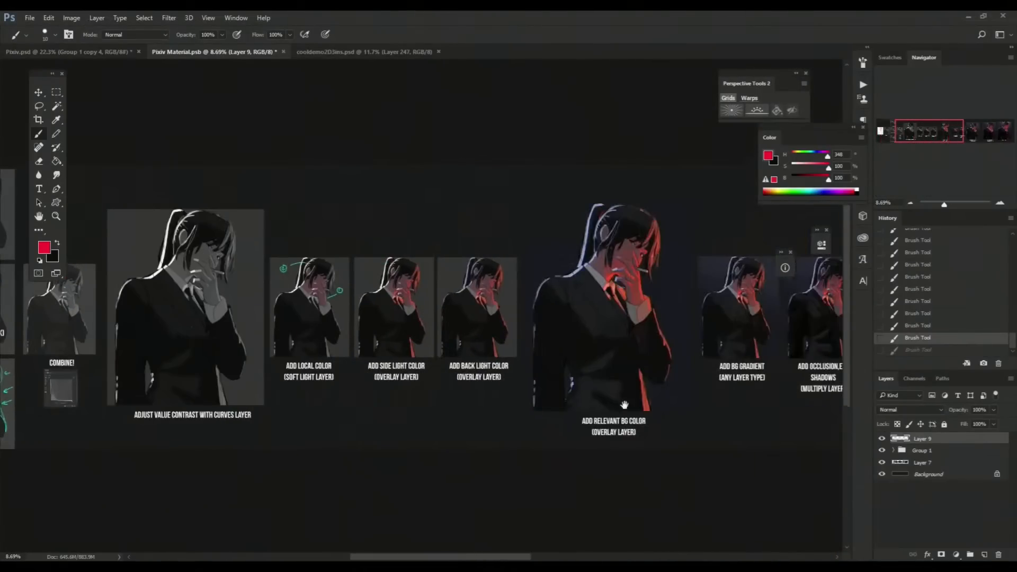
{"action": "left_click_drag", "start_coordinate": [623, 318], "coordinate": [480, 350]}
{"action": "mouse_move", "coordinate": [119, 368]}
{"action": "left_mouse_down"}
{"action": "mouse_move", "coordinate": [450, 373]}
{"action": "mouse_move", "coordinate": [677, 344]}
{"action": "left_mouse_up"}
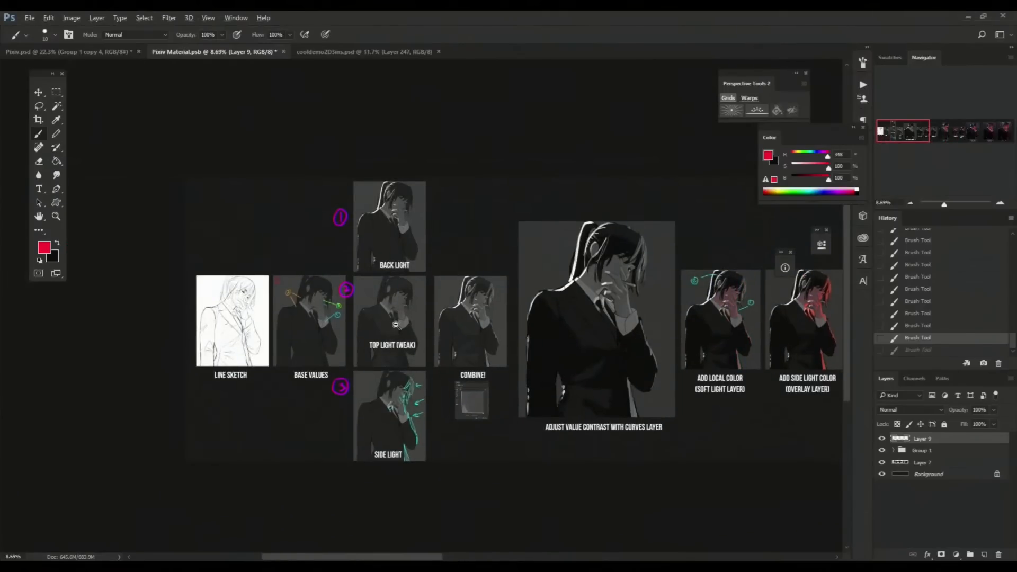
Step: Examine the back, top and side light panels, their combination and the value contrast adjusted with a curves layer
{"action": "scroll", "coordinate": [396, 325], "scroll_direction": "up", "scroll_amount": 3}
{"action": "left_click_drag", "start_coordinate": [386, 345], "coordinate": [463, 345]}
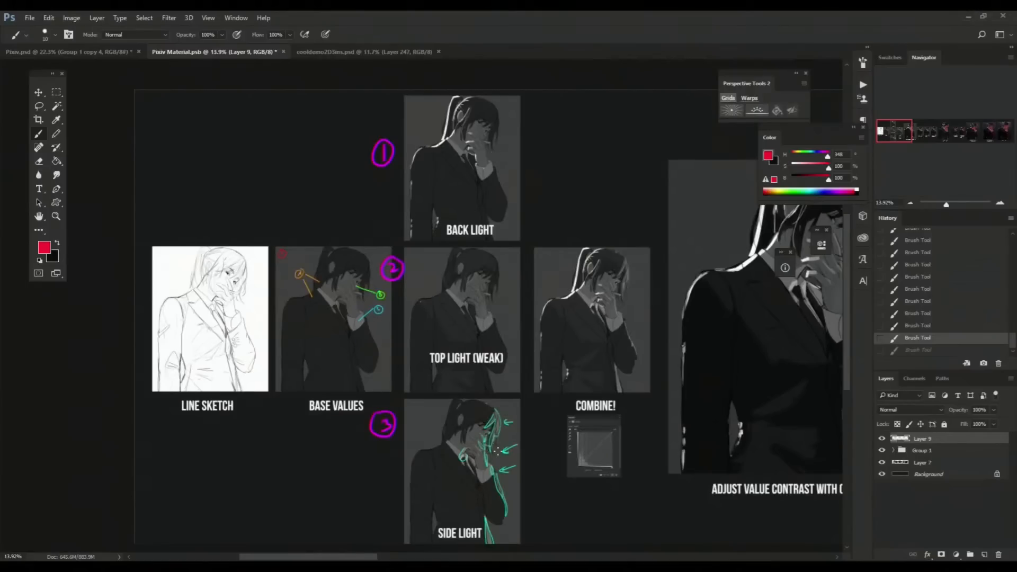
{"action": "left_click_drag", "start_coordinate": [594, 357], "coordinate": [563, 360]}
{"action": "left_click_drag", "start_coordinate": [540, 312], "coordinate": [588, 283]}
{"action": "left_click_drag", "start_coordinate": [643, 376], "coordinate": [492, 366]}
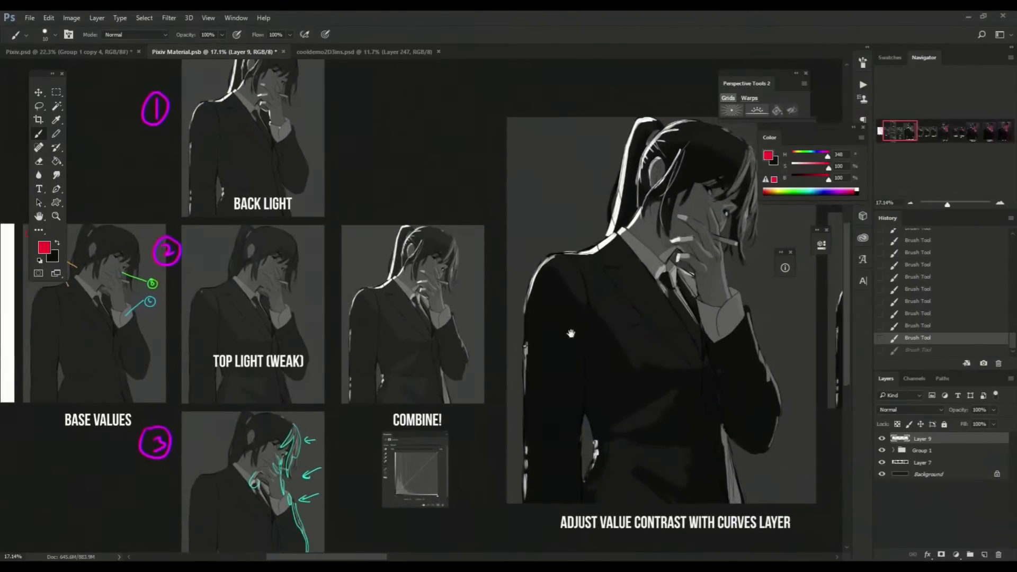
{"action": "left_click_drag", "start_coordinate": [570, 334], "coordinate": [496, 340]}
{"action": "left_click_drag", "start_coordinate": [593, 359], "coordinate": [464, 374]}
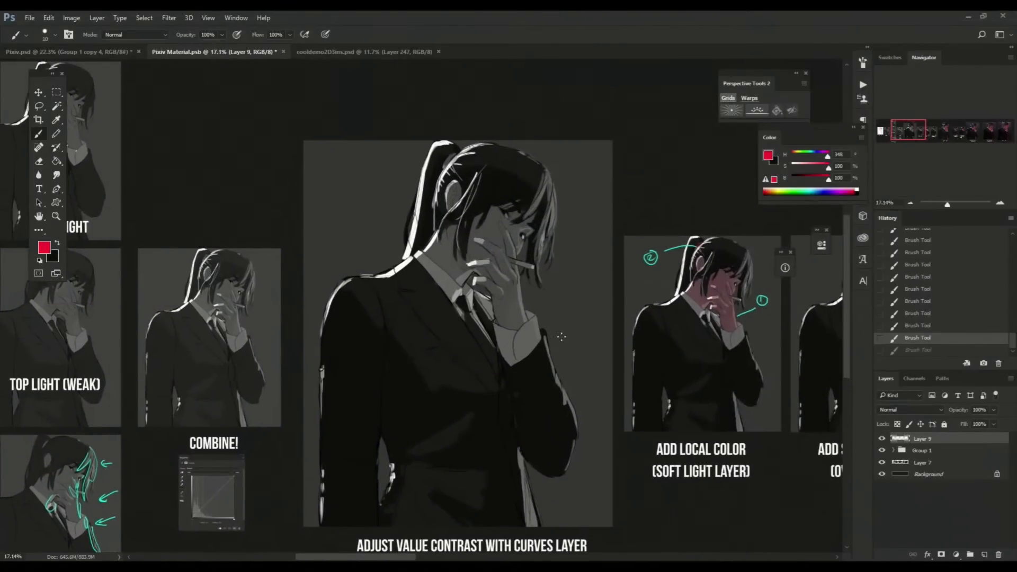
Step: Examine the local color soft light stage and the side light and back light color overlay stages
{"action": "left_click_drag", "start_coordinate": [607, 411], "coordinate": [491, 404]}
{"action": "left_click_drag", "start_coordinate": [574, 404], "coordinate": [521, 404]}
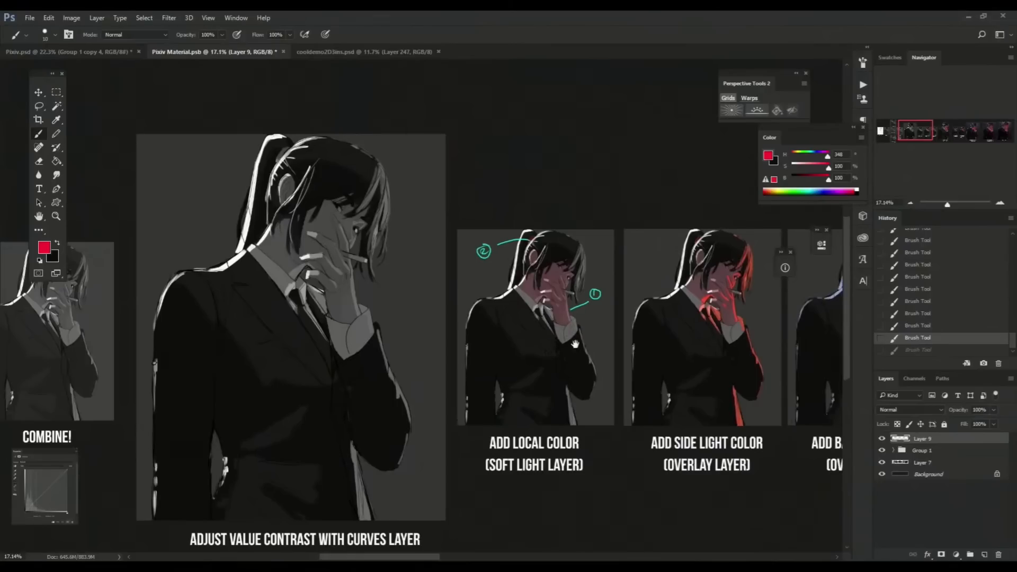
{"action": "left_click_drag", "start_coordinate": [592, 438], "coordinate": [567, 431]}
{"action": "left_click_drag", "start_coordinate": [594, 464], "coordinate": [570, 461]}
{"action": "left_click_drag", "start_coordinate": [548, 329], "coordinate": [545, 353]}
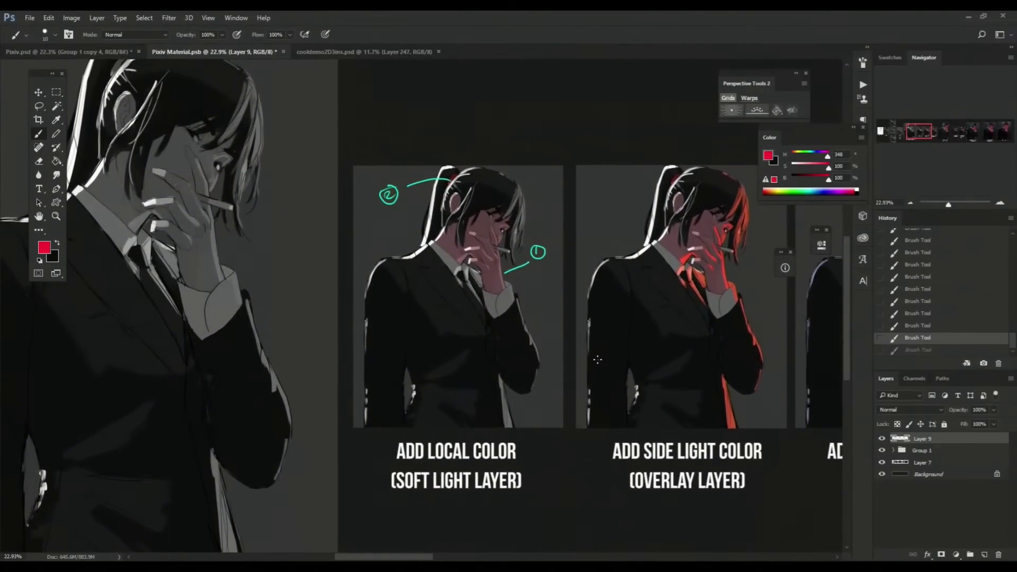
{"action": "left_click_drag", "start_coordinate": [661, 424], "coordinate": [496, 430]}
{"action": "left_click_drag", "start_coordinate": [604, 414], "coordinate": [556, 416]}
{"action": "left_click_drag", "start_coordinate": [672, 403], "coordinate": [555, 383]}
{"action": "left_click", "coordinate": [582, 359], "text": "alt"}
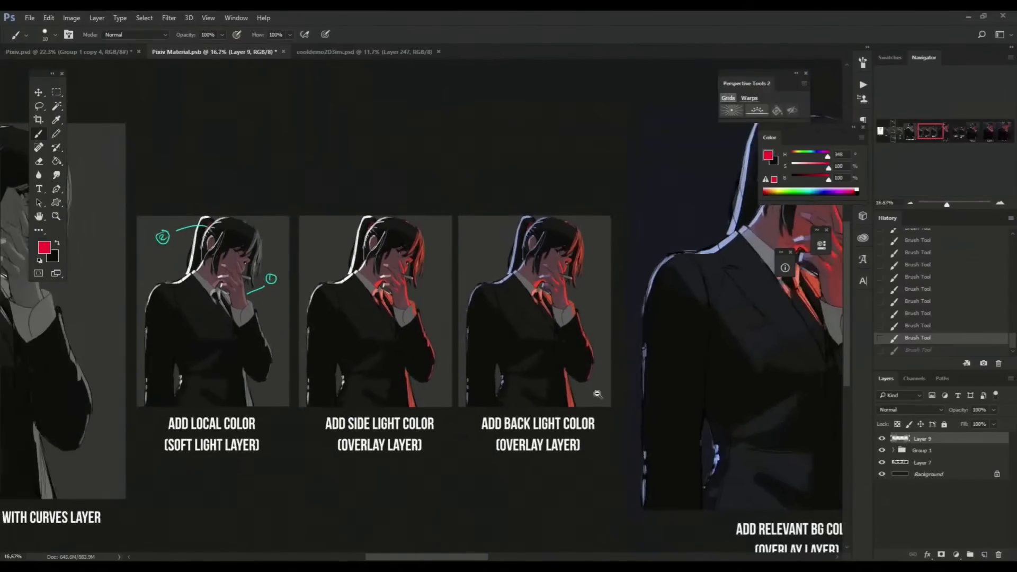
Step: Compare the back light color panel with the relevant background color overlay panel, at close and full view
{"action": "left_click_drag", "start_coordinate": [684, 412], "coordinate": [529, 408]}
{"action": "left_click_drag", "start_coordinate": [607, 332], "coordinate": [565, 343]}
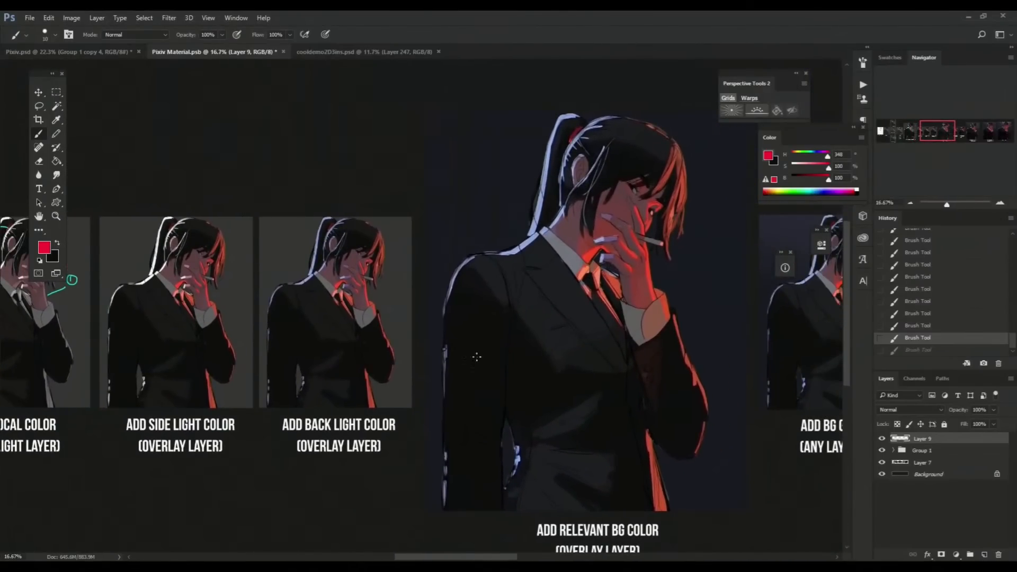
{"action": "left_click_drag", "start_coordinate": [360, 307], "coordinate": [454, 325]}
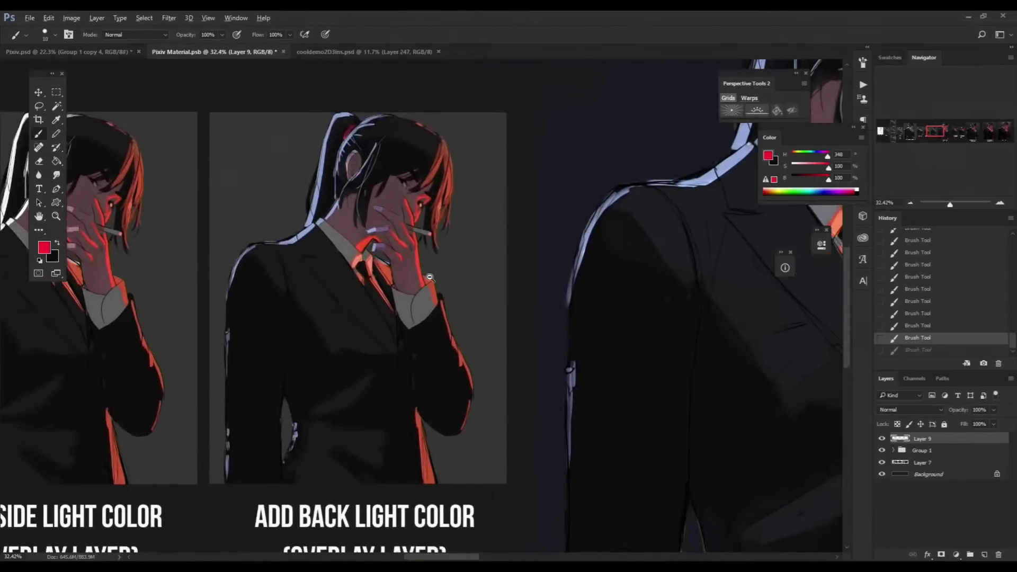
{"action": "left_click_drag", "start_coordinate": [445, 266], "coordinate": [426, 272]}
{"action": "left_click_drag", "start_coordinate": [460, 291], "coordinate": [454, 302]}
{"action": "scroll", "coordinate": [454, 302], "scroll_direction": "up", "scroll_amount": 3}
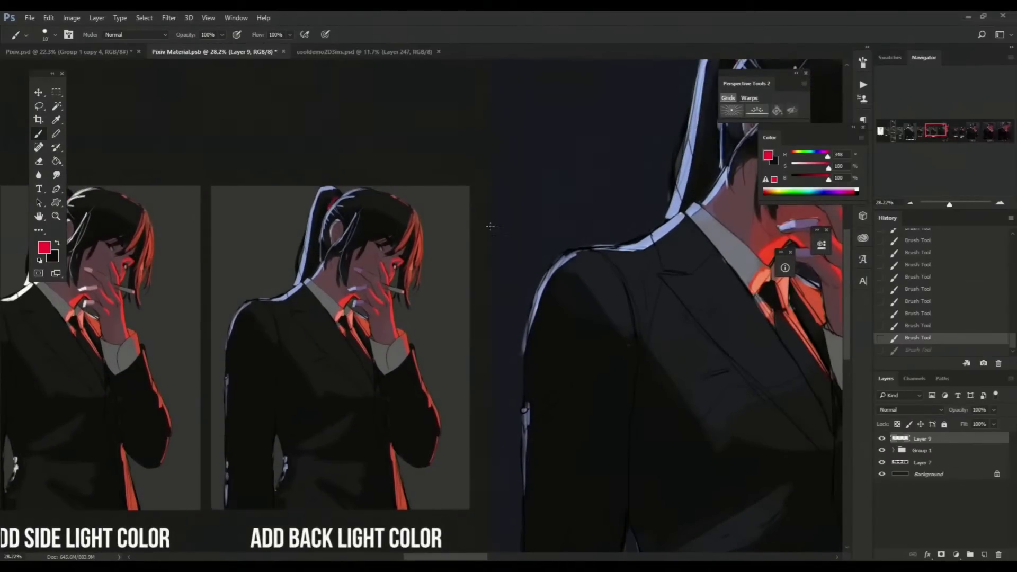
{"action": "scroll", "coordinate": [490, 227], "scroll_direction": "down", "scroll_amount": 3}
{"action": "scroll", "coordinate": [568, 198], "scroll_direction": "up", "scroll_amount": 2}
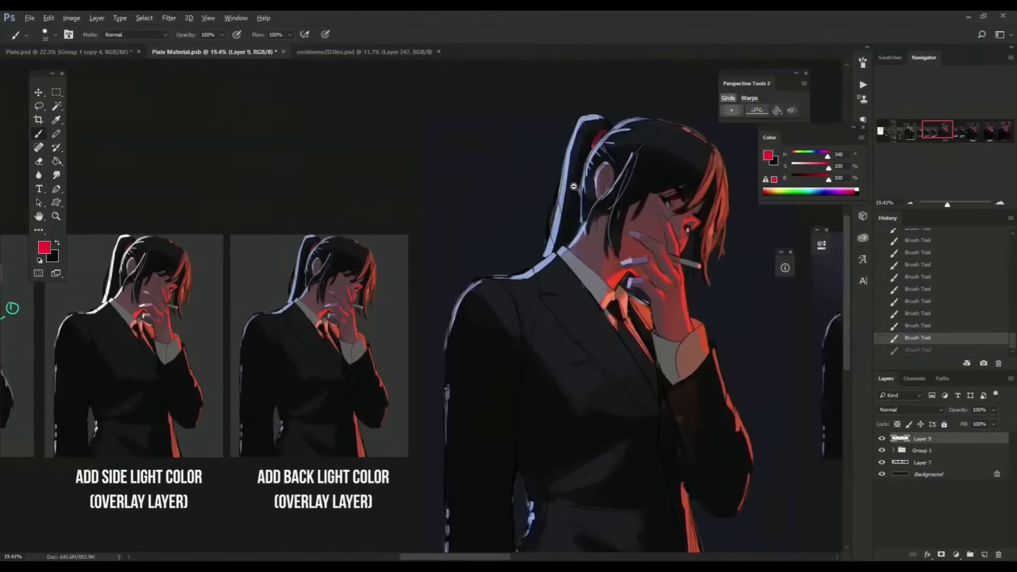
{"action": "scroll", "coordinate": [573, 187], "scroll_direction": "up", "scroll_amount": 1}
{"action": "scroll", "coordinate": [519, 301], "scroll_direction": "down", "scroll_amount": 2}
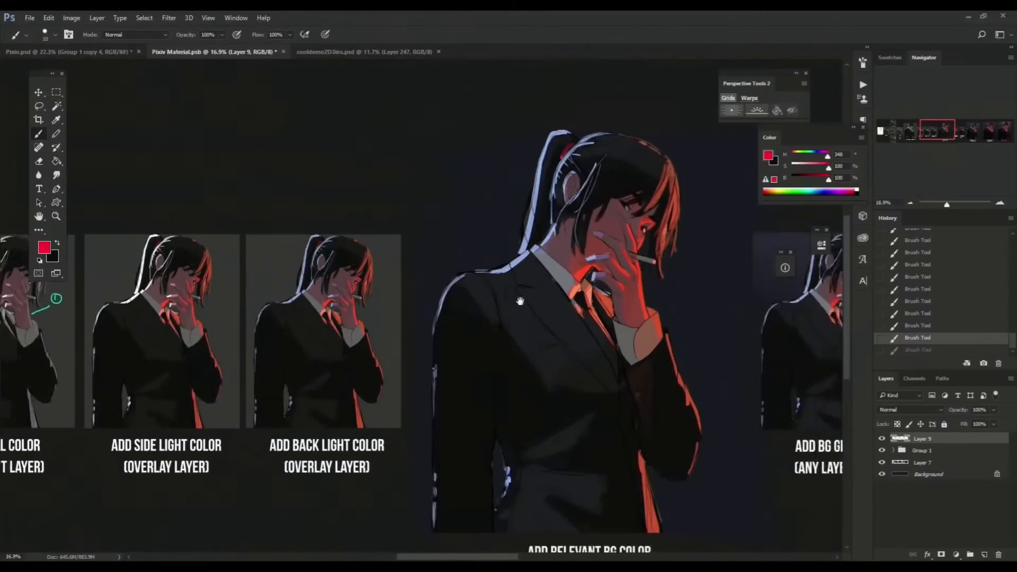
Step: Review the background gradient stage and the occlusion shadows on a multiply layer following the background color panel
{"action": "left_click_drag", "start_coordinate": [520, 301], "coordinate": [453, 281]}
{"action": "left_click_drag", "start_coordinate": [655, 392], "coordinate": [526, 379]}
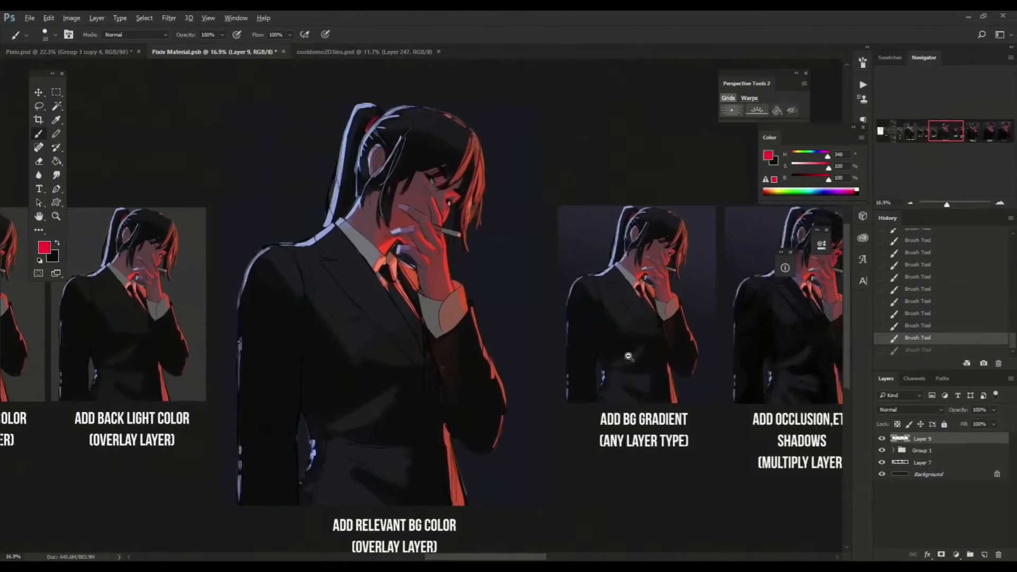
{"action": "scroll", "coordinate": [629, 356], "scroll_direction": "up", "scroll_amount": 2}
{"action": "left_click_drag", "start_coordinate": [646, 366], "coordinate": [494, 336]}
{"action": "left_click_drag", "start_coordinate": [599, 310], "coordinate": [454, 352]}
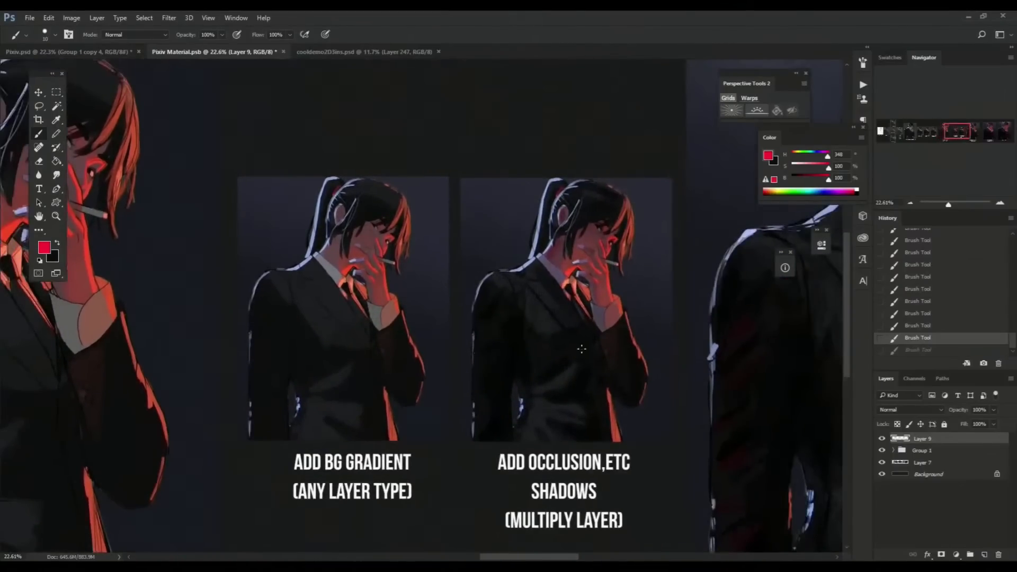
Step: Compare the background gradient and occlusion shadow panels with the neighbouring stages, back to the line sketch and three light panels
{"action": "scroll", "coordinate": [495, 261], "scroll_direction": "down", "scroll_amount": 2}
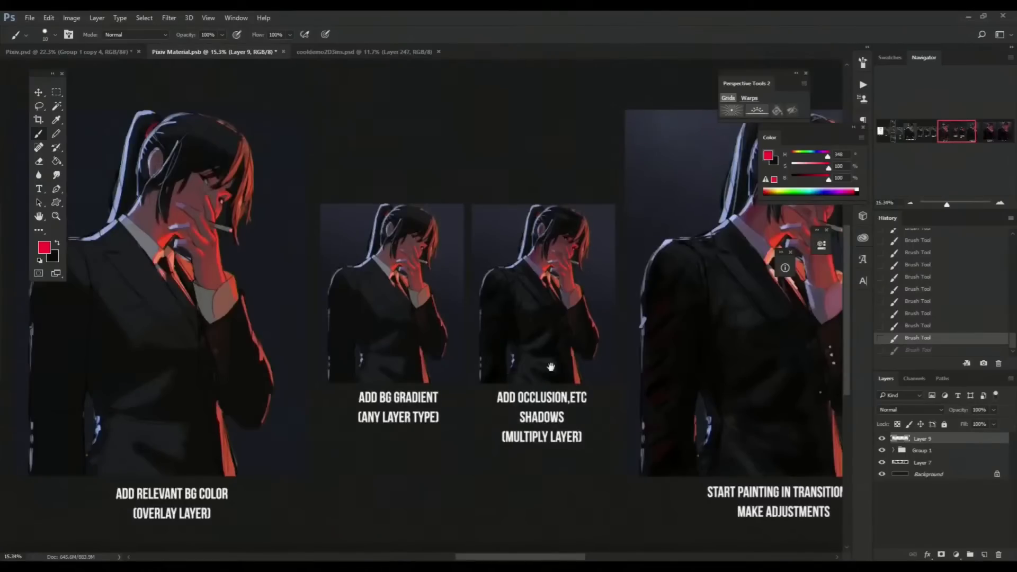
{"action": "left_click_drag", "start_coordinate": [658, 407], "coordinate": [517, 457]}
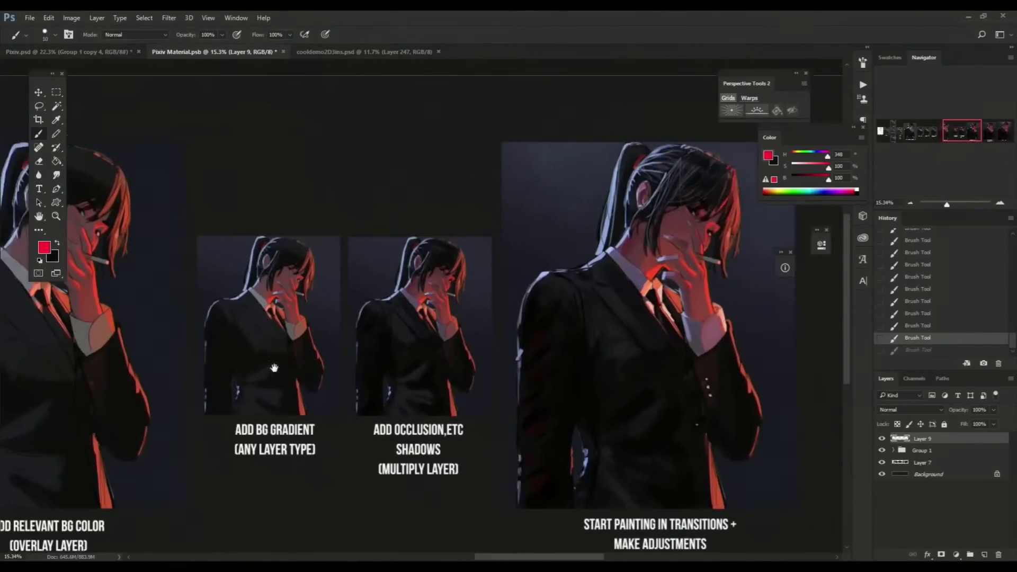
{"action": "left_click_drag", "start_coordinate": [274, 367], "coordinate": [438, 380]}
{"action": "scroll", "coordinate": [438, 379], "scroll_direction": "down", "scroll_amount": 3}
{"action": "left_click_drag", "start_coordinate": [250, 381], "coordinate": [547, 392]}
{"action": "left_click_drag", "start_coordinate": [158, 375], "coordinate": [482, 379]}
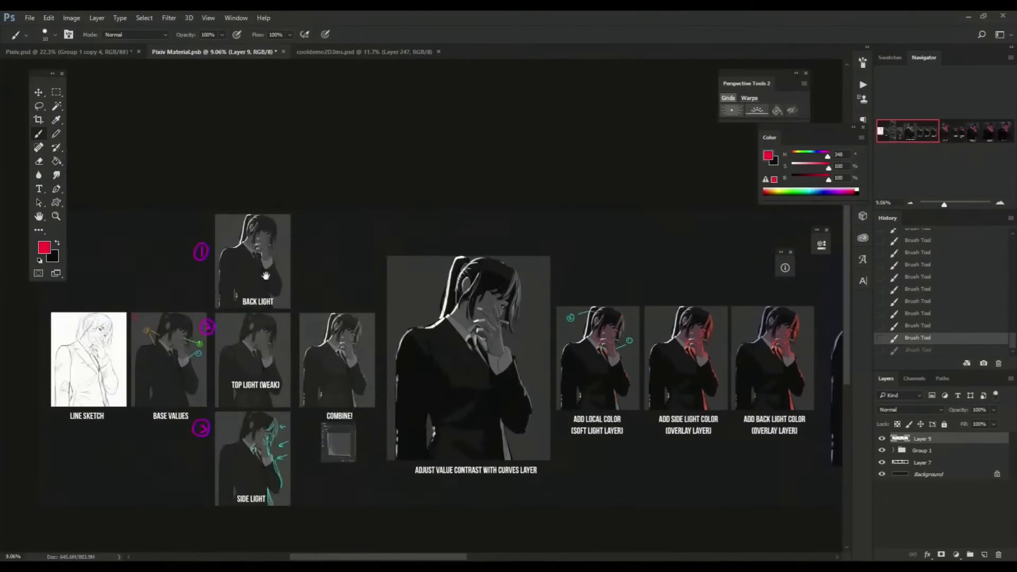
Step: Review the sequence from the value stages through painting in transitions, painting over the line draft and adding effects
{"action": "left_click_drag", "start_coordinate": [625, 367], "coordinate": [281, 369]}
{"action": "left_click_drag", "start_coordinate": [689, 397], "coordinate": [288, 398]}
{"action": "left_click_drag", "start_coordinate": [653, 397], "coordinate": [684, 400]}
{"action": "left_click_drag", "start_coordinate": [795, 392], "coordinate": [567, 394]}
{"action": "left_click_drag", "start_coordinate": [630, 405], "coordinate": [614, 418]}
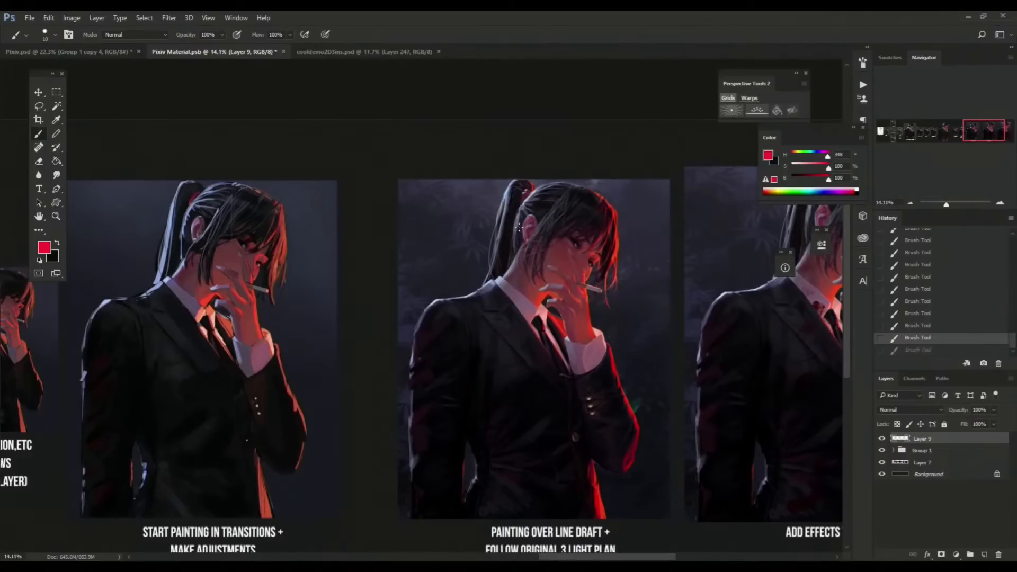
{"action": "left_click_drag", "start_coordinate": [581, 303], "coordinate": [559, 307]}
{"action": "left_click_drag", "start_coordinate": [656, 363], "coordinate": [567, 360]}
{"action": "left_click_drag", "start_coordinate": [682, 389], "coordinate": [655, 401]}
{"action": "left_click_drag", "start_coordinate": [658, 403], "coordinate": [624, 409]}
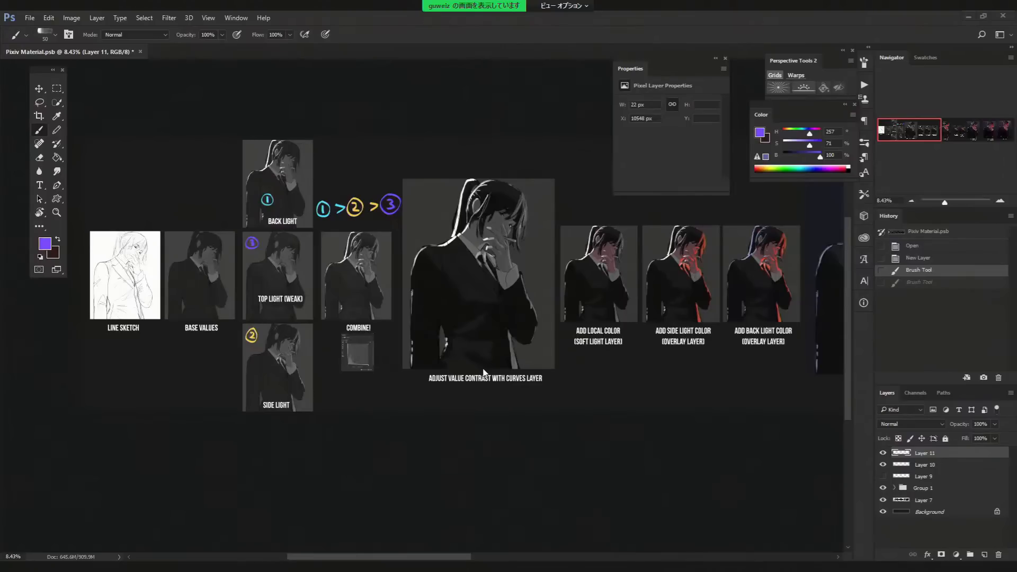
Step: Frame the column of back light, top light and side light panels with purple brush lines on Layer 11
{"action": "key", "text": "ctrl+shift+z"}
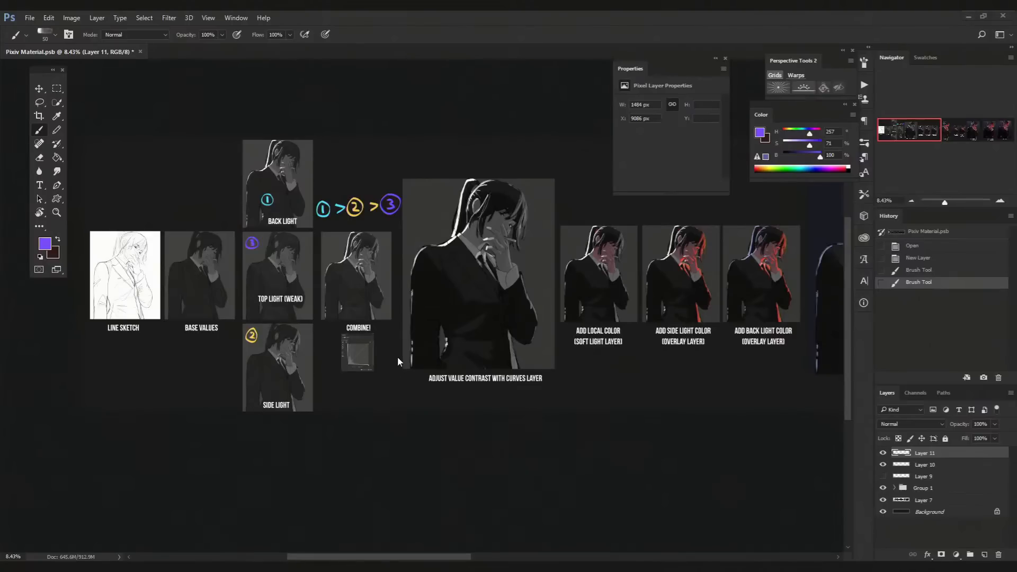
{"action": "left_click", "coordinate": [483, 391]}
{"action": "left_click_drag", "start_coordinate": [354, 300], "coordinate": [448, 338]}
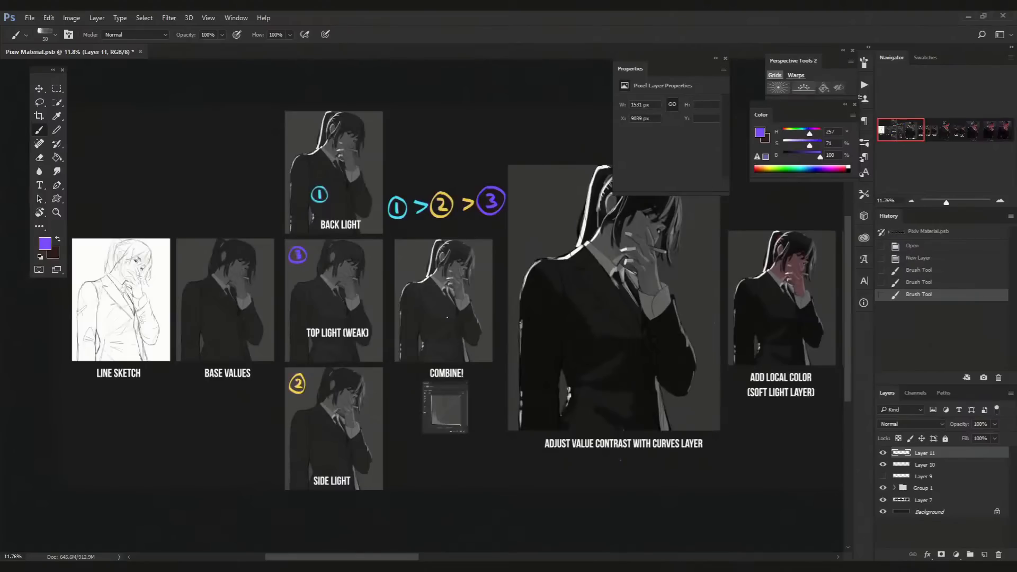
{"action": "left_click_drag", "start_coordinate": [398, 340], "coordinate": [435, 317]}
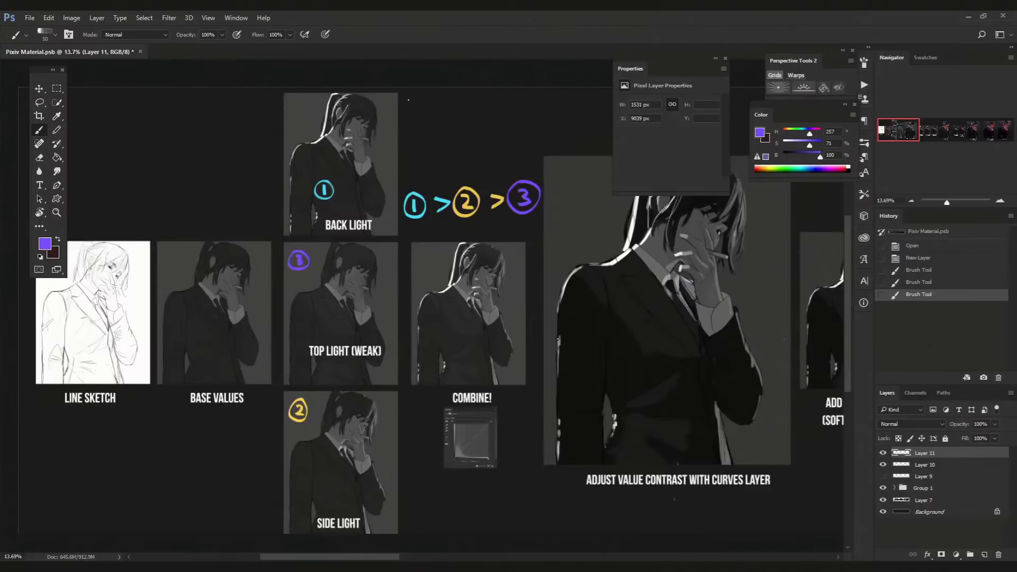
{"action": "mouse_move", "coordinate": [409, 97]}
{"action": "left_mouse_down"}
{"action": "mouse_move", "coordinate": [266, 98]}
{"action": "mouse_move", "coordinate": [274, 130]}
{"action": "mouse_move", "coordinate": [236, 469]}
{"action": "mouse_move", "coordinate": [239, 506]}
{"action": "mouse_move", "coordinate": [258, 524]}
{"action": "left_mouse_up"}
{"action": "key", "text": "ctrl+z"}
{"action": "mouse_move", "coordinate": [377, 543]}
{"action": "left_mouse_down"}
{"action": "mouse_move", "coordinate": [276, 542]}
{"action": "mouse_move", "coordinate": [274, 526]}
{"action": "mouse_move", "coordinate": [394, 529]}
{"action": "mouse_move", "coordinate": [399, 99]}
{"action": "left_mouse_up"}
{"action": "left_click_drag", "start_coordinate": [362, 179], "coordinate": [390, 209]}
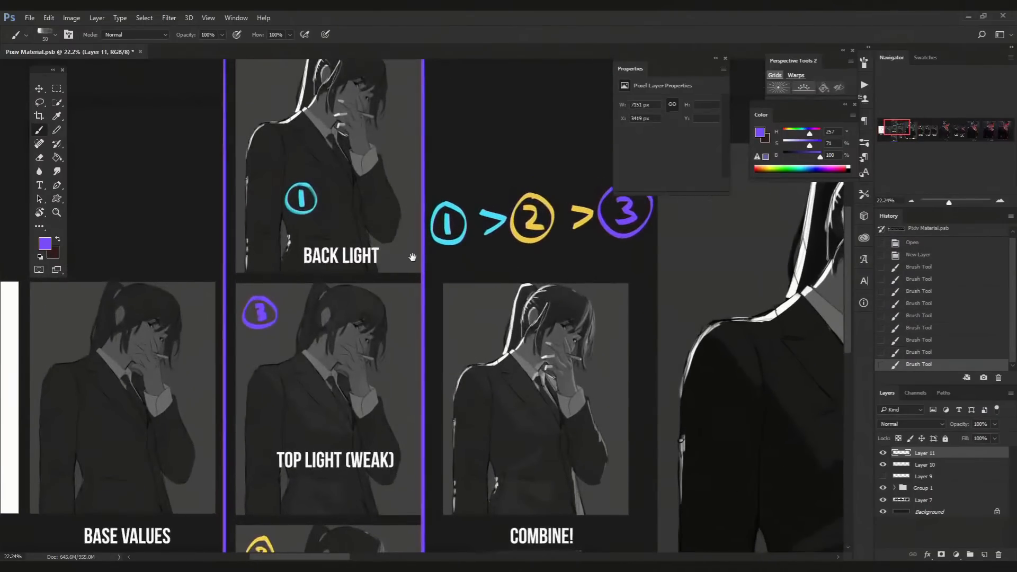
Step: Examine the three framed light panels against the base values, the combined panel and the 1 > 2 > 3 light order
{"action": "left_click_drag", "start_coordinate": [410, 256], "coordinate": [387, 271]}
{"action": "left_click_drag", "start_coordinate": [406, 309], "coordinate": [406, 273]}
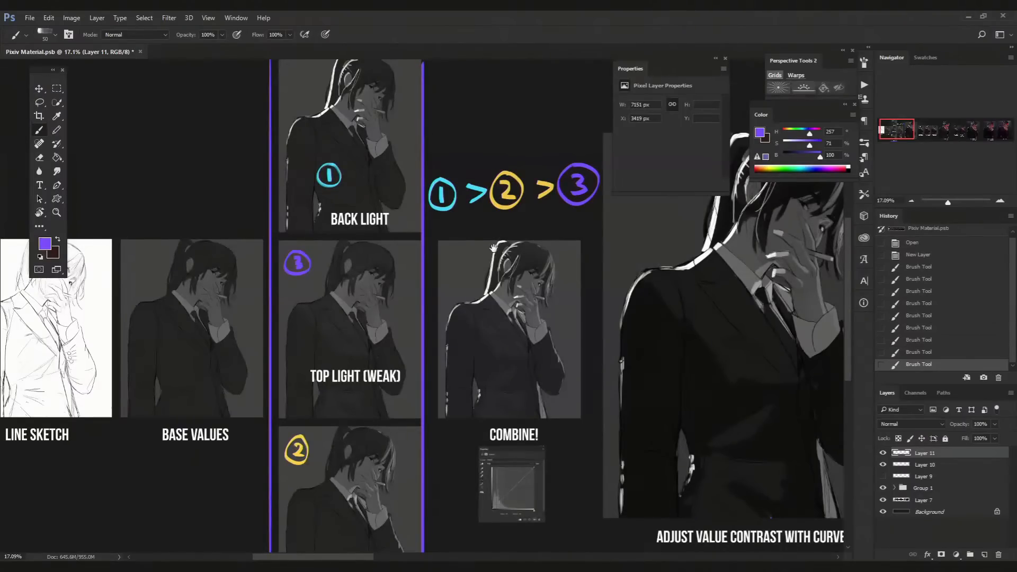
{"action": "mouse_move", "coordinate": [489, 252]}
{"action": "left_mouse_down"}
{"action": "mouse_move", "coordinate": [477, 235]}
{"action": "mouse_move", "coordinate": [476, 264]}
{"action": "left_mouse_up"}
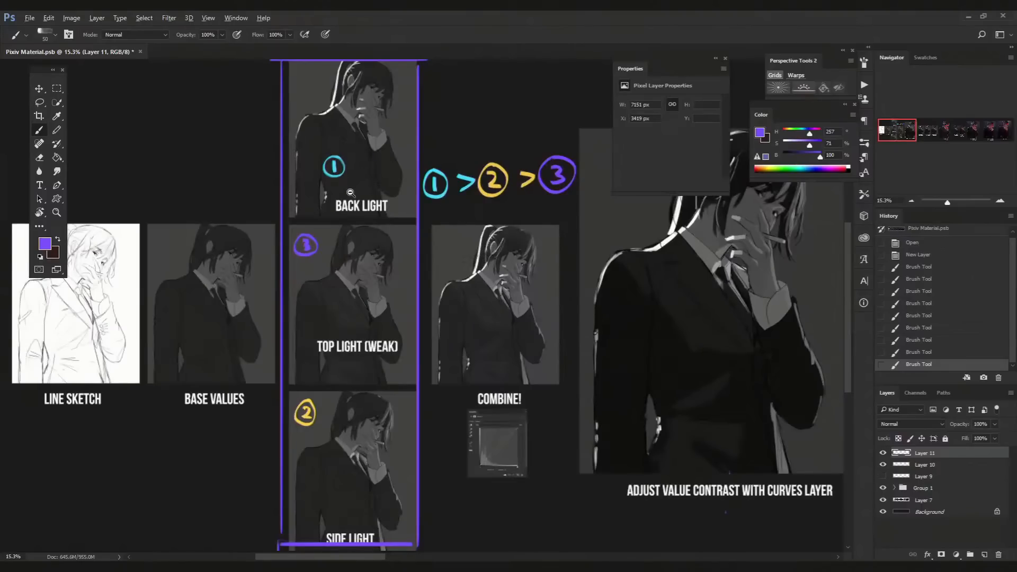
{"action": "mouse_move", "coordinate": [349, 192]}
{"action": "left_mouse_down"}
{"action": "mouse_move", "coordinate": [377, 203]}
{"action": "mouse_move", "coordinate": [384, 274]}
{"action": "left_mouse_up"}
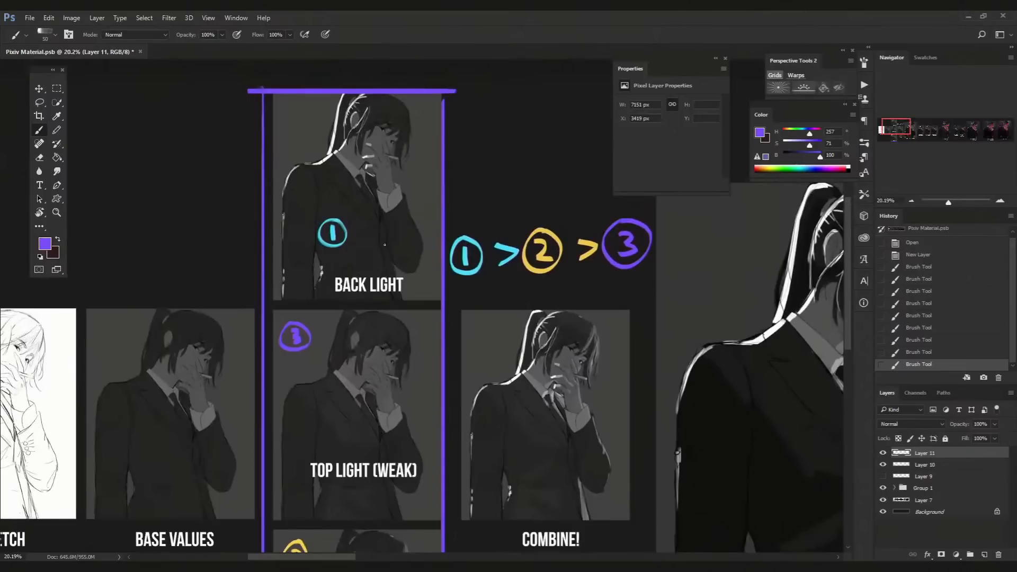
{"action": "scroll", "coordinate": [385, 245], "scroll_direction": "down", "scroll_amount": 5}
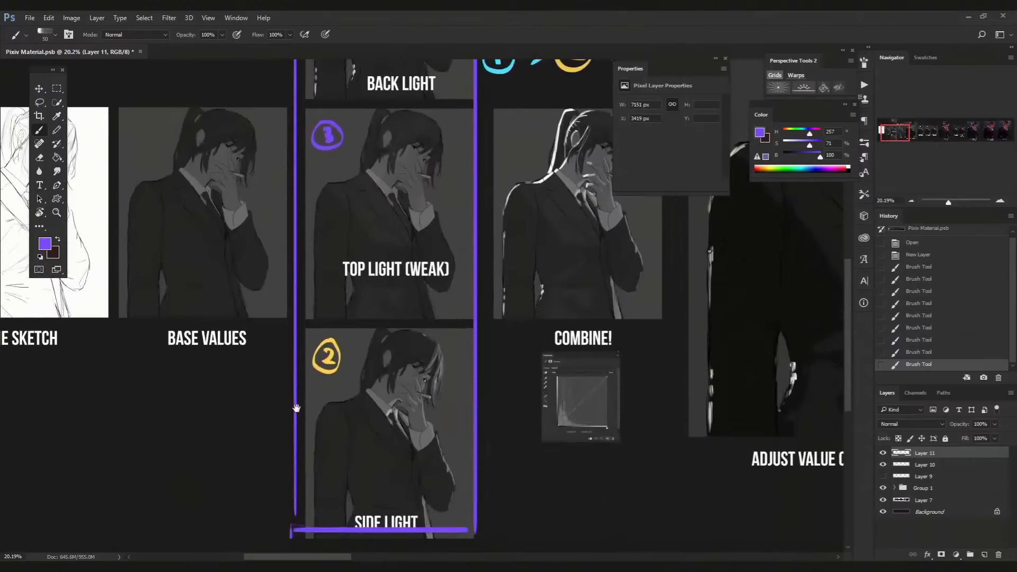
{"action": "scroll", "coordinate": [410, 351], "scroll_direction": "up", "scroll_amount": 3}
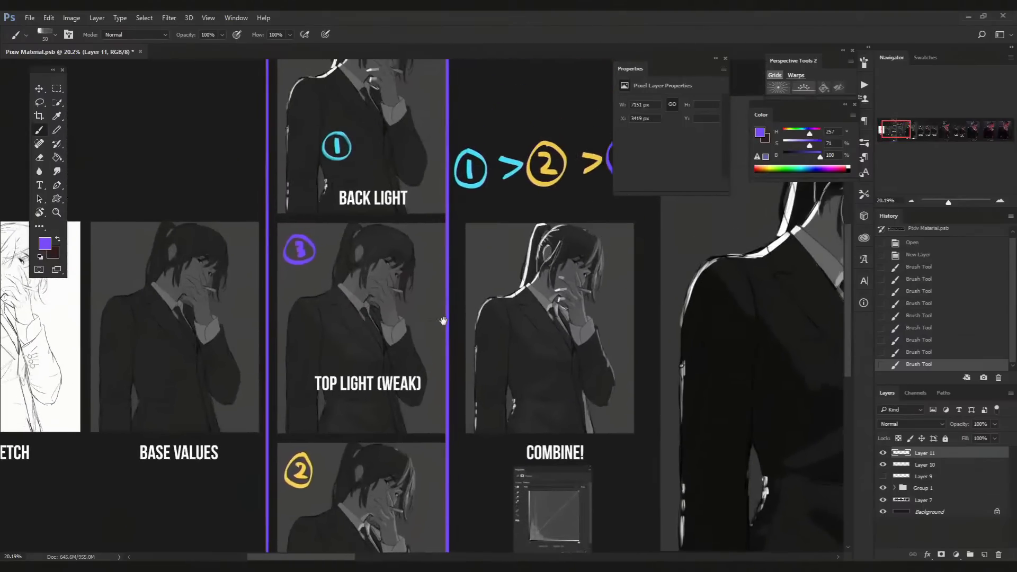
{"action": "scroll", "coordinate": [427, 291], "scroll_direction": "up", "scroll_amount": 1}
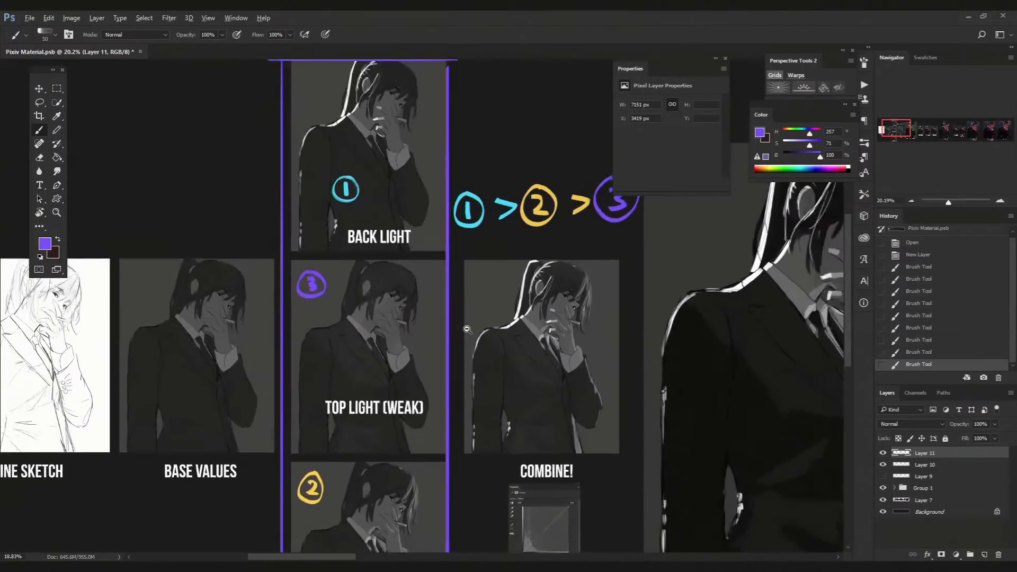
{"action": "scroll", "coordinate": [482, 315], "scroll_direction": "down", "scroll_amount": 2}
{"action": "left_click_drag", "start_coordinate": [475, 356], "coordinate": [448, 341]}
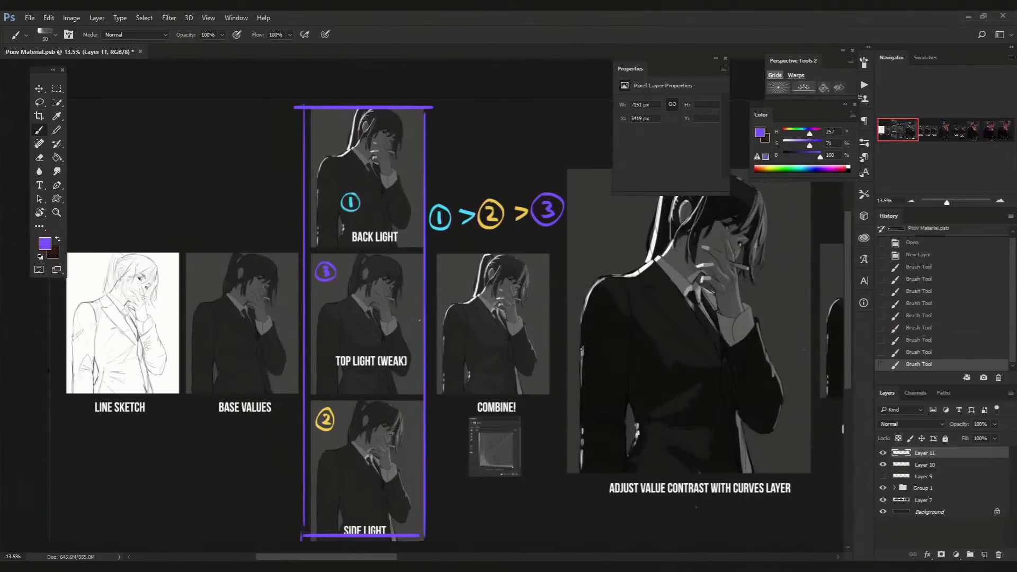
{"action": "left_click_drag", "start_coordinate": [396, 323], "coordinate": [453, 313]}
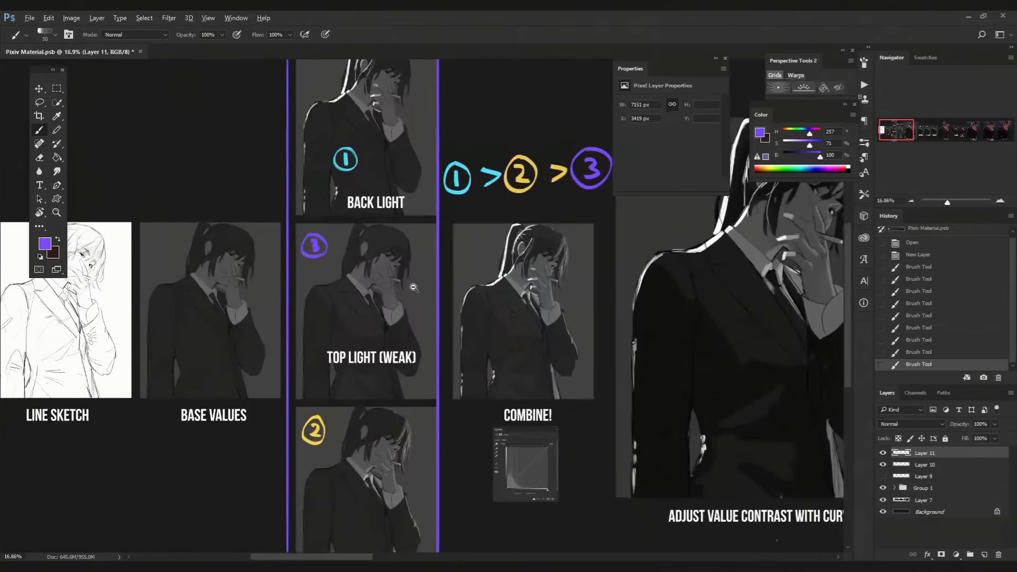
{"action": "scroll", "coordinate": [419, 283], "scroll_direction": "down", "scroll_amount": 3}
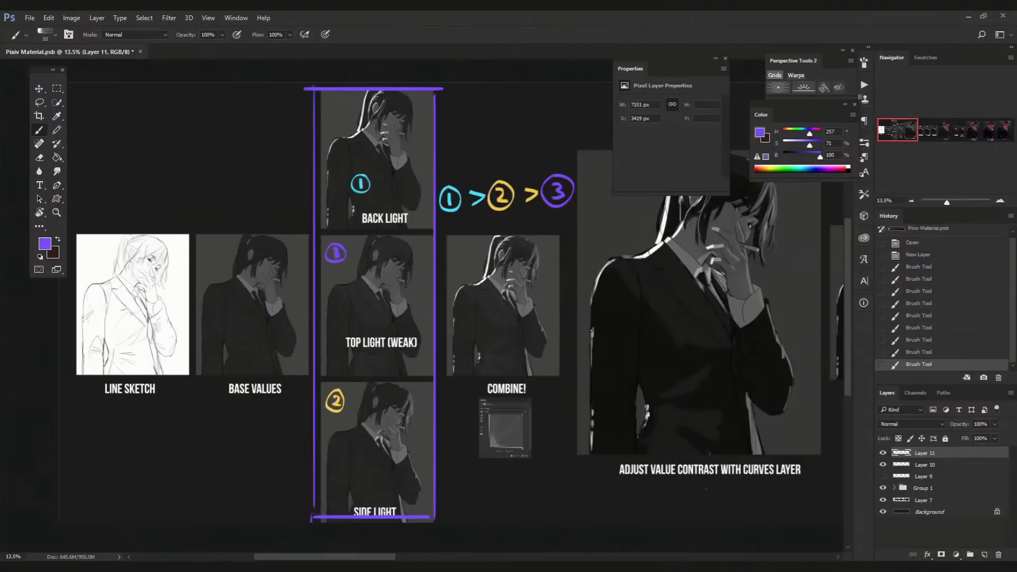
{"action": "left_click_drag", "start_coordinate": [446, 349], "coordinate": [408, 339]}
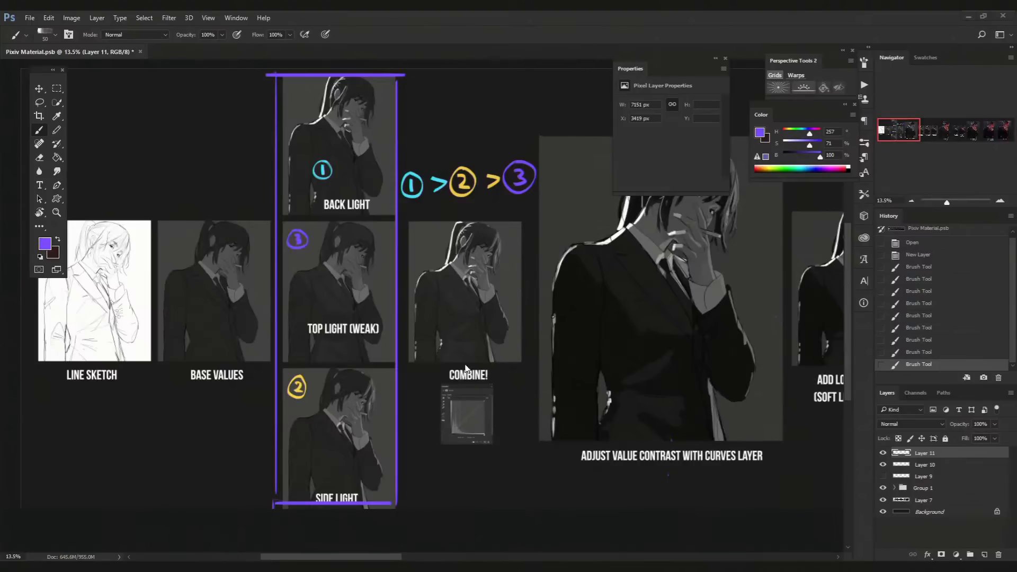
Step: Try a purple brush stroke across the lower part of the combined light panel and undo it
{"action": "left_click", "coordinate": [487, 345]}
{"action": "scroll", "coordinate": [488, 344], "scroll_direction": "right", "scroll_amount": 2}
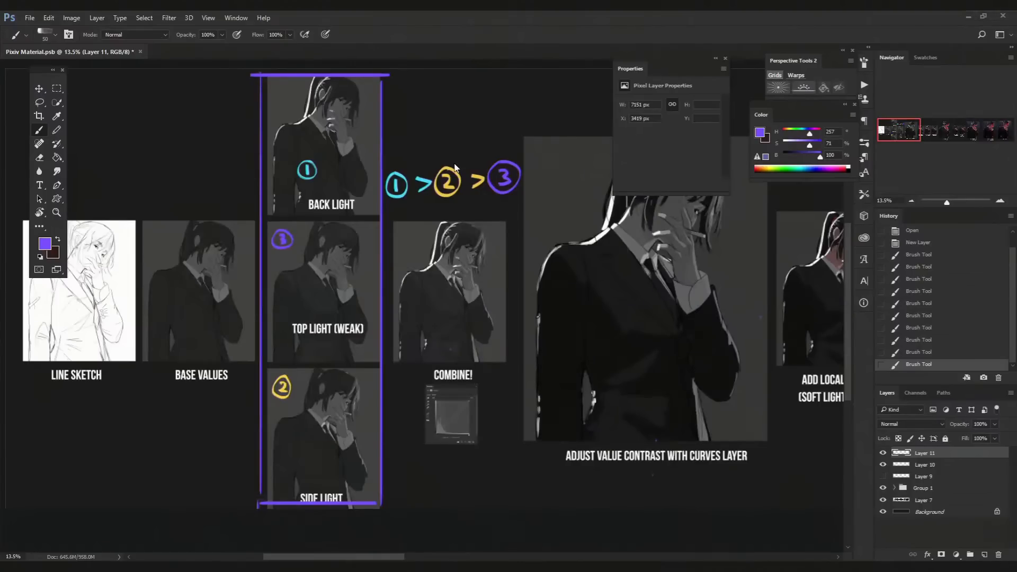
{"action": "left_click_drag", "start_coordinate": [454, 344], "coordinate": [437, 347]}
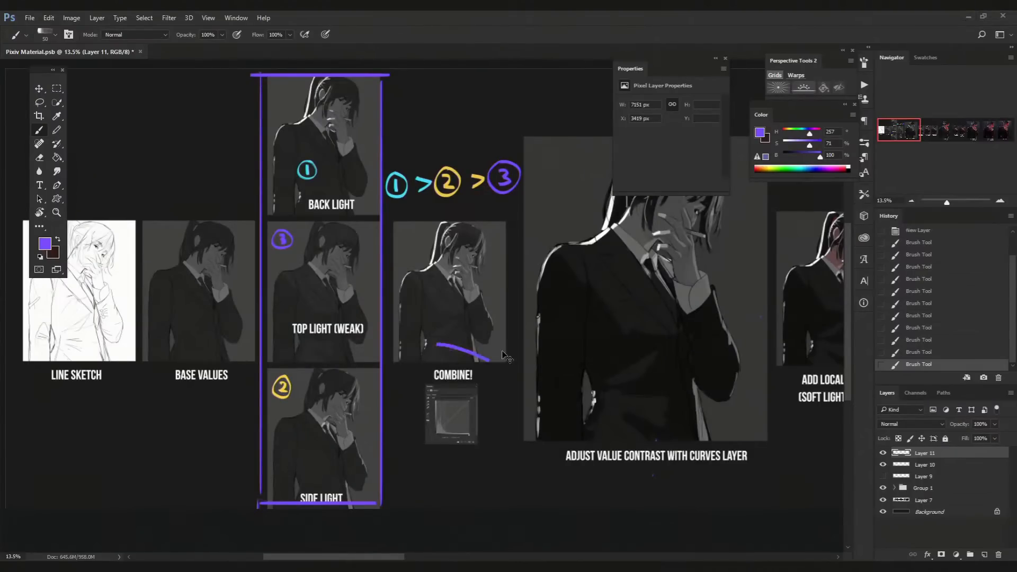
{"action": "key", "text": "ctrl+z"}
{"action": "key", "text": "ctrl+shift+z"}
{"action": "mouse_move", "coordinate": [472, 388]}
{"action": "left_mouse_down"}
{"action": "mouse_move", "coordinate": [403, 391]}
{"action": "mouse_move", "coordinate": [474, 411]}
{"action": "left_mouse_up"}
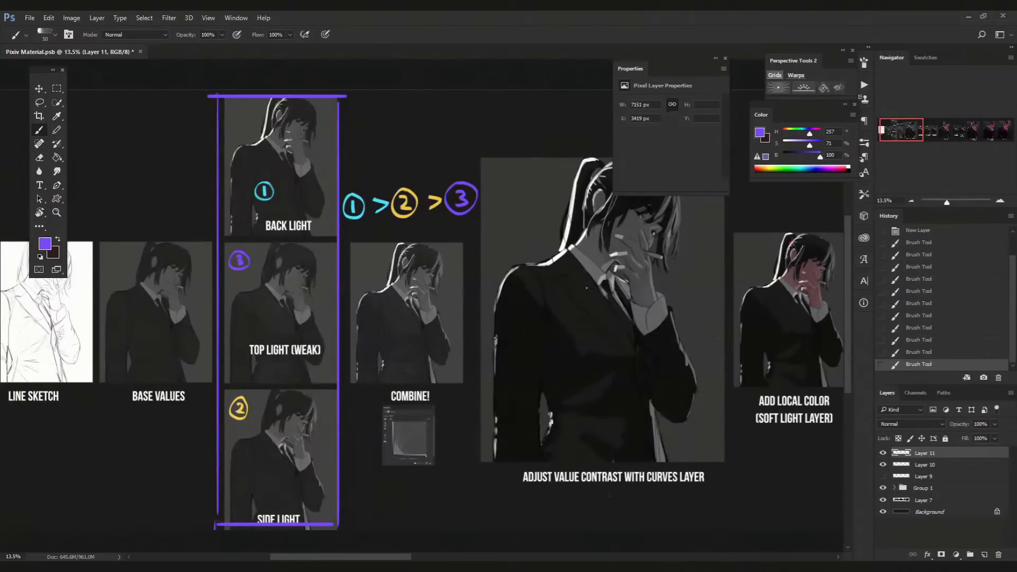
{"action": "left_click_drag", "start_coordinate": [589, 297], "coordinate": [551, 275]}
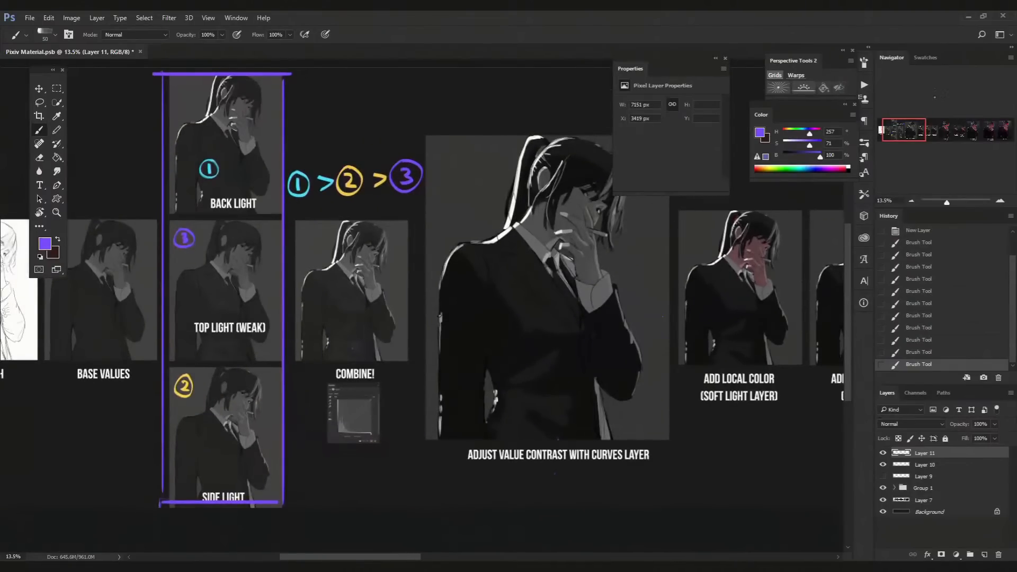
{"action": "key", "text": "ctrl+z"}
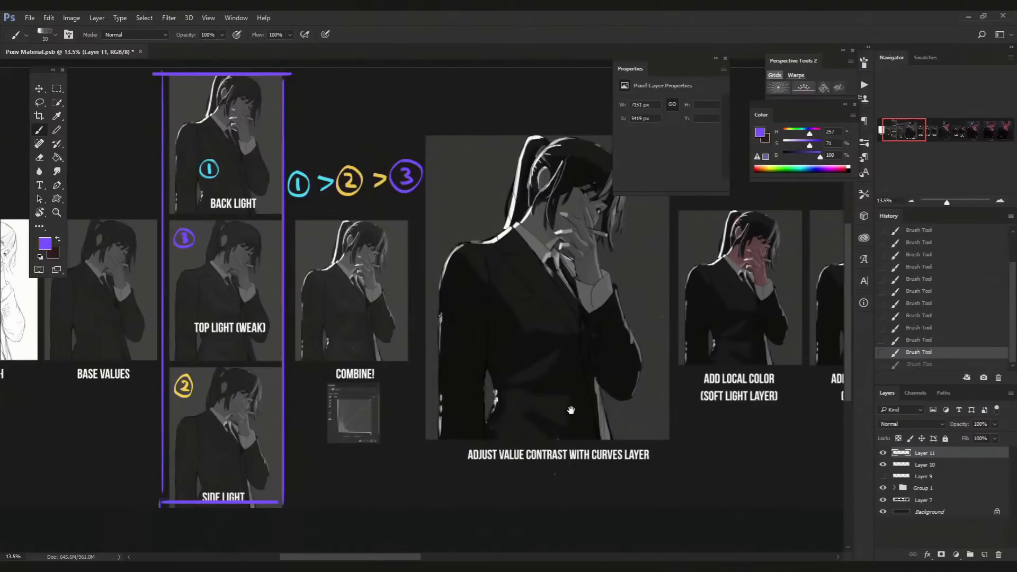
Step: Examine the line sketch, base values and combined light panels alongside the curves-adjusted value stage, at close and full view
{"action": "left_click_drag", "start_coordinate": [573, 406], "coordinate": [672, 411]}
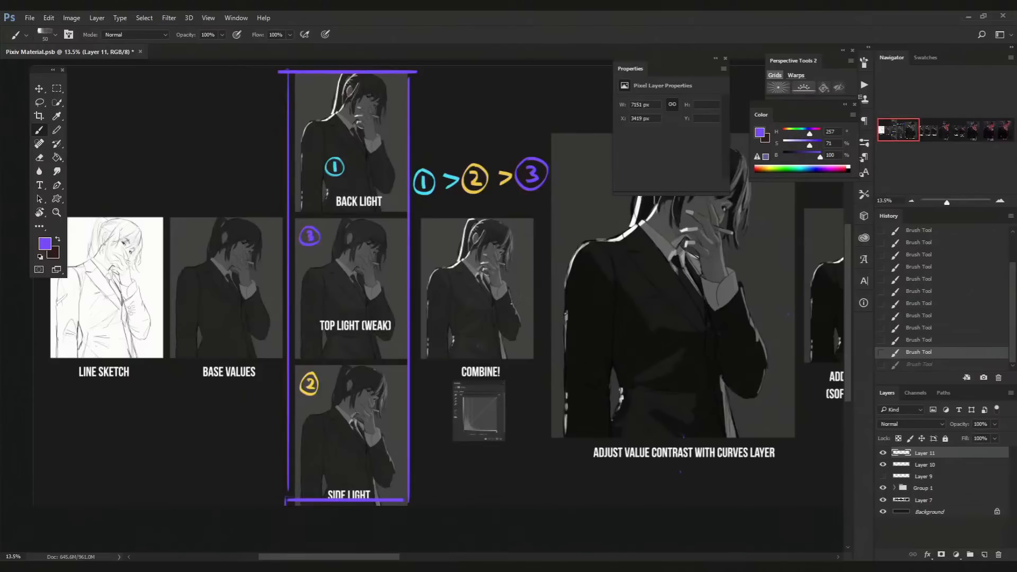
{"action": "scroll", "coordinate": [503, 286], "scroll_direction": "down", "scroll_amount": 2}
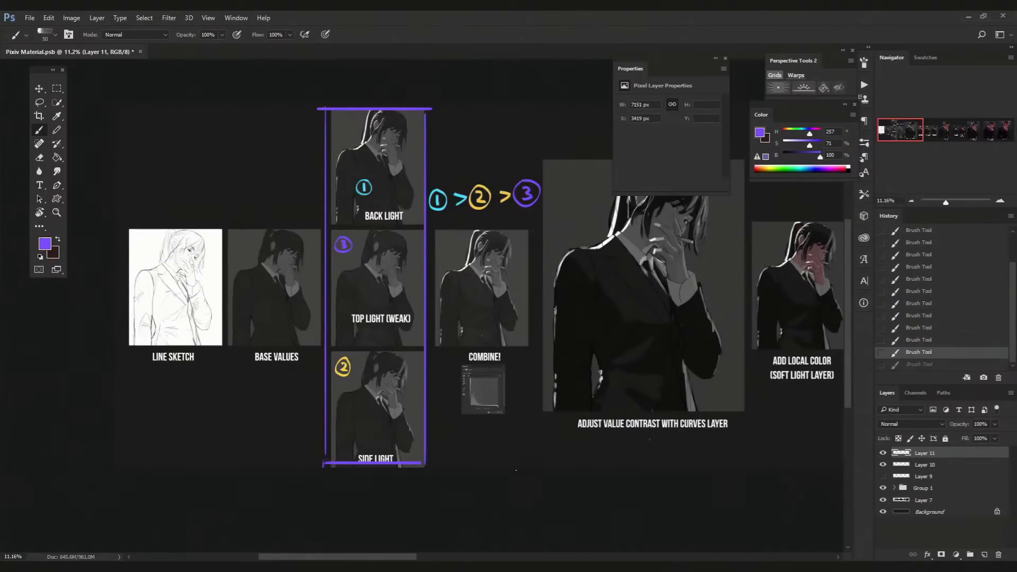
{"action": "key", "text": "ctrl+shift+z"}
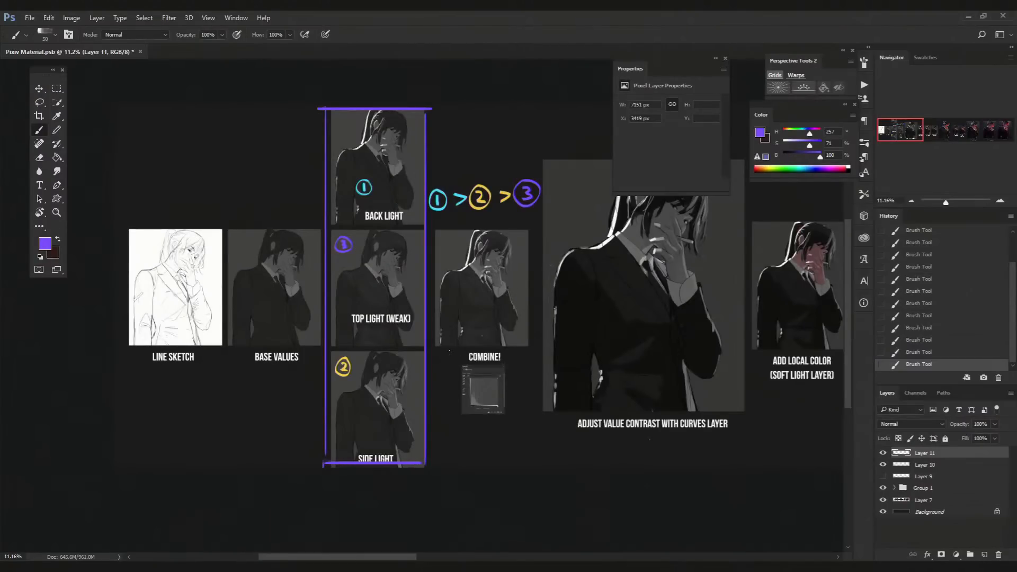
{"action": "left_click", "coordinate": [441, 289], "text": "ctrl"}
{"action": "left_click_drag", "start_coordinate": [366, 253], "coordinate": [527, 291]}
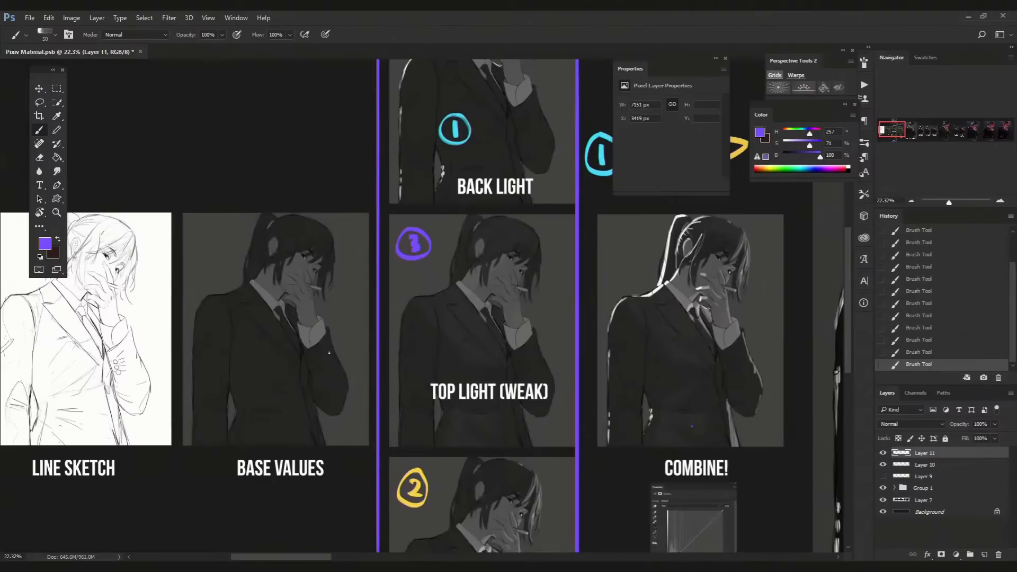
{"action": "scroll", "coordinate": [485, 286], "scroll_direction": "down", "scroll_amount": 3}
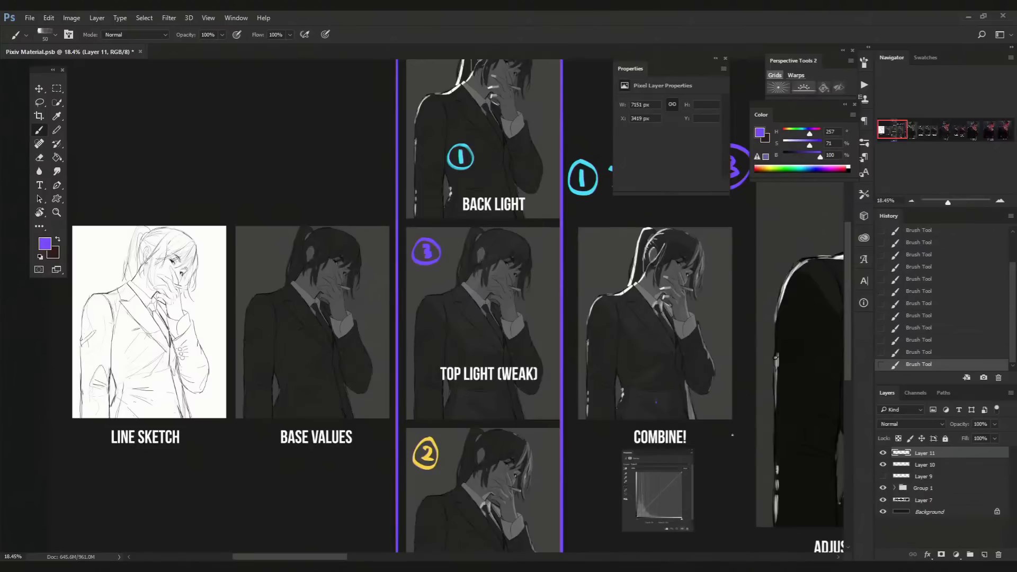
{"action": "left_click_drag", "start_coordinate": [724, 445], "coordinate": [636, 410]}
{"action": "left_click_drag", "start_coordinate": [633, 371], "coordinate": [513, 378]}
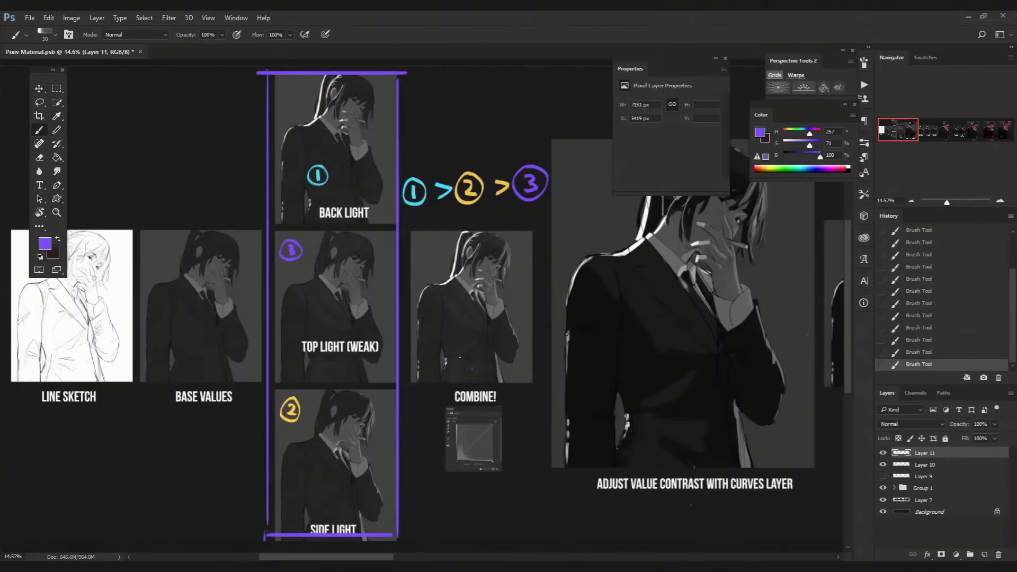
{"action": "left_click_drag", "start_coordinate": [516, 404], "coordinate": [493, 410]}
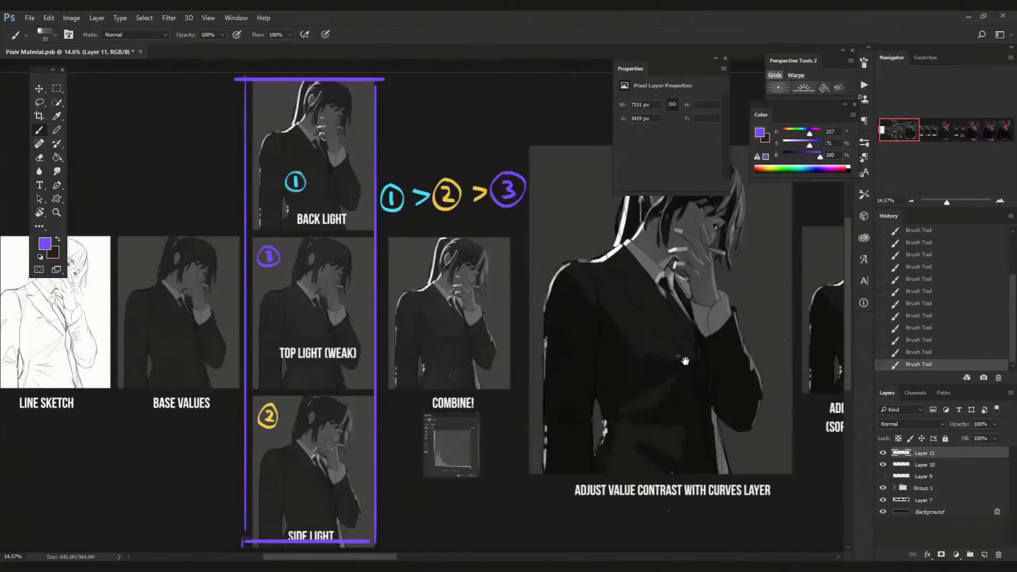
Step: Sample the bright orange-red light color on the figure near the neck and hand in the transitions and adjustments stage
{"action": "left_click_drag", "start_coordinate": [676, 359], "coordinate": [164, 370]}
{"action": "left_click_drag", "start_coordinate": [705, 325], "coordinate": [179, 377]}
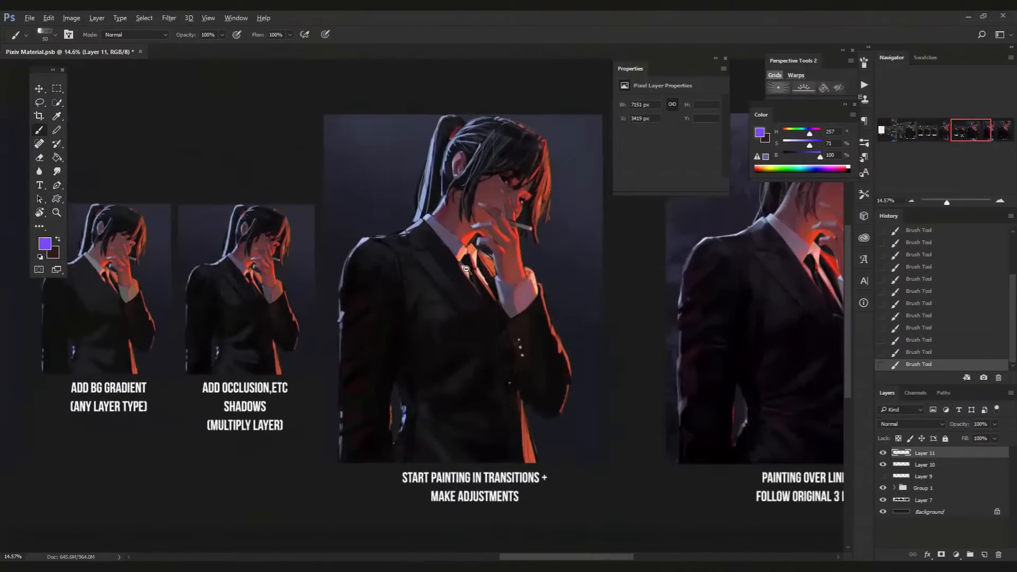
{"action": "left_click_drag", "start_coordinate": [468, 267], "coordinate": [532, 261]}
{"action": "mouse_move", "coordinate": [475, 249]}
{"action": "left_mouse_down"}
{"action": "mouse_move", "coordinate": [490, 286]}
{"action": "mouse_move", "coordinate": [481, 348]}
{"action": "left_mouse_up"}
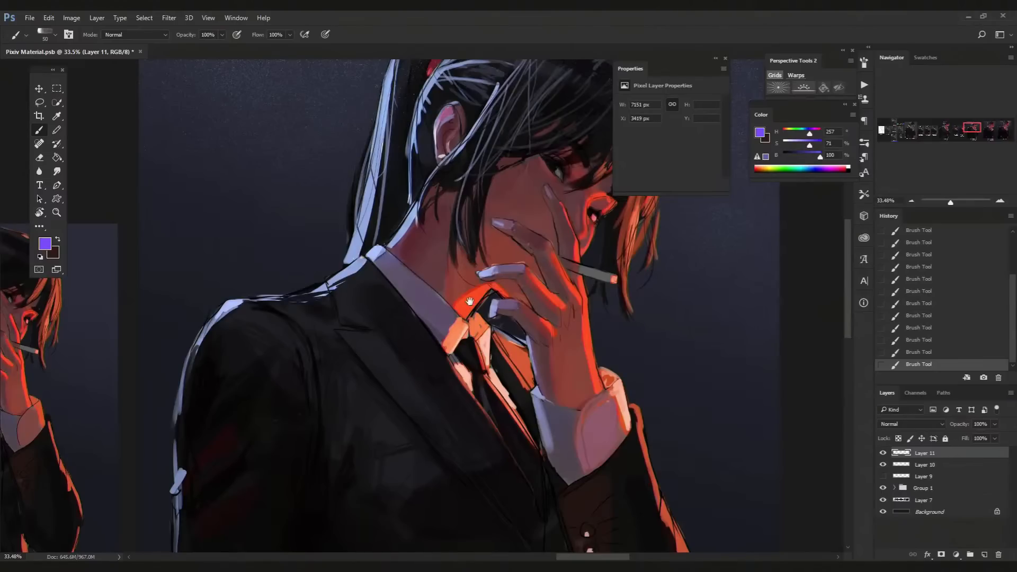
{"action": "scroll", "coordinate": [453, 310], "scroll_direction": "up", "scroll_amount": 3}
{"action": "left_click", "coordinate": [482, 291], "text": "alt"}
{"action": "scroll", "coordinate": [482, 292], "scroll_direction": "up", "scroll_amount": 8}
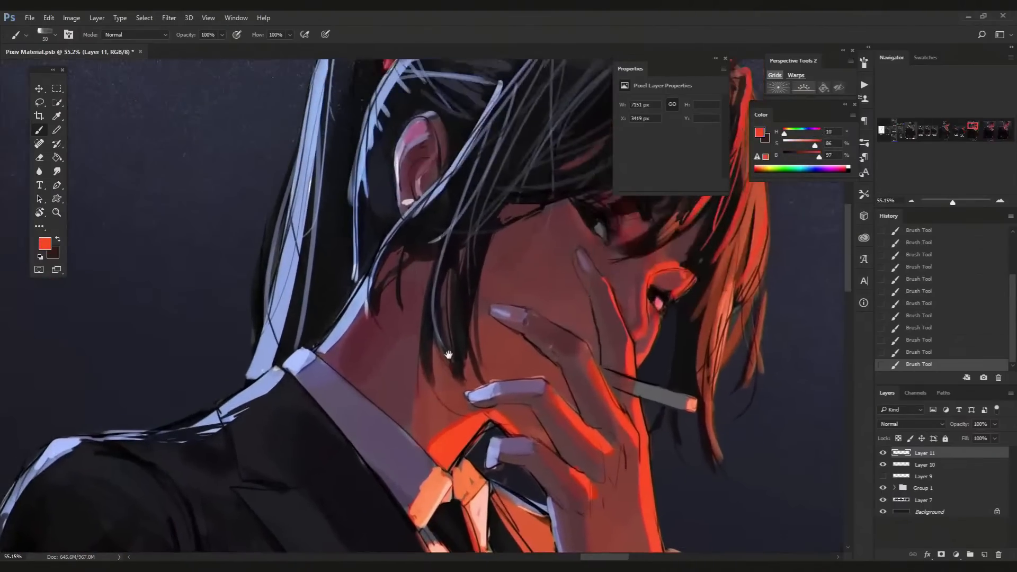
{"action": "scroll", "coordinate": [417, 317], "scroll_direction": "up", "scroll_amount": 2}
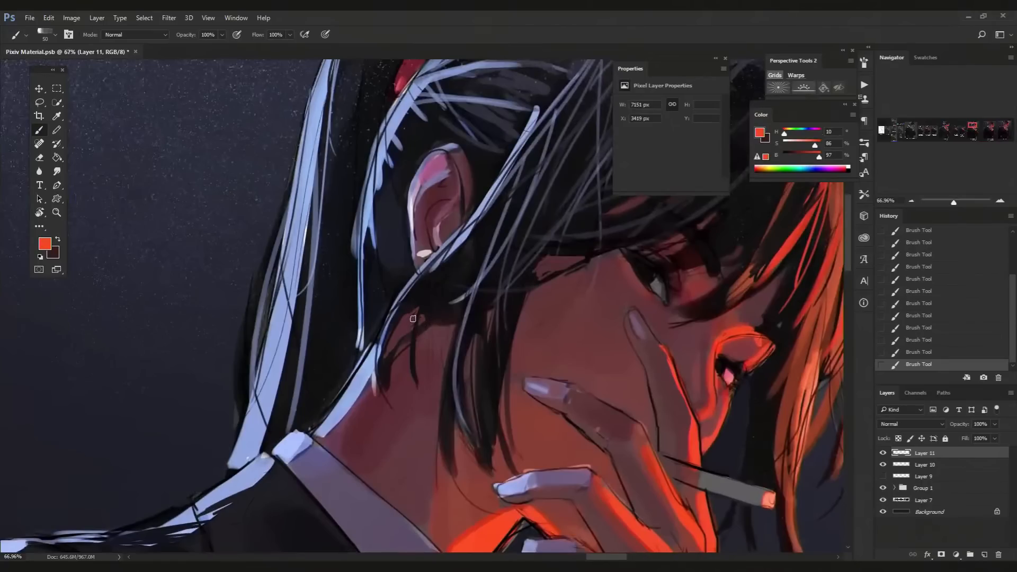
Step: Paint an orange-red diamond-shaped spot below the ear and cover most of it with yellow at H 51, S 60, B 100
{"action": "left_click_drag", "start_coordinate": [418, 324], "coordinate": [409, 335]}
{"action": "mouse_move", "coordinate": [815, 146]}
{"action": "left_mouse_down"}
{"action": "mouse_move", "coordinate": [789, 134]}
{"action": "mouse_move", "coordinate": [821, 157]}
{"action": "mouse_move", "coordinate": [806, 146]}
{"action": "left_mouse_up"}
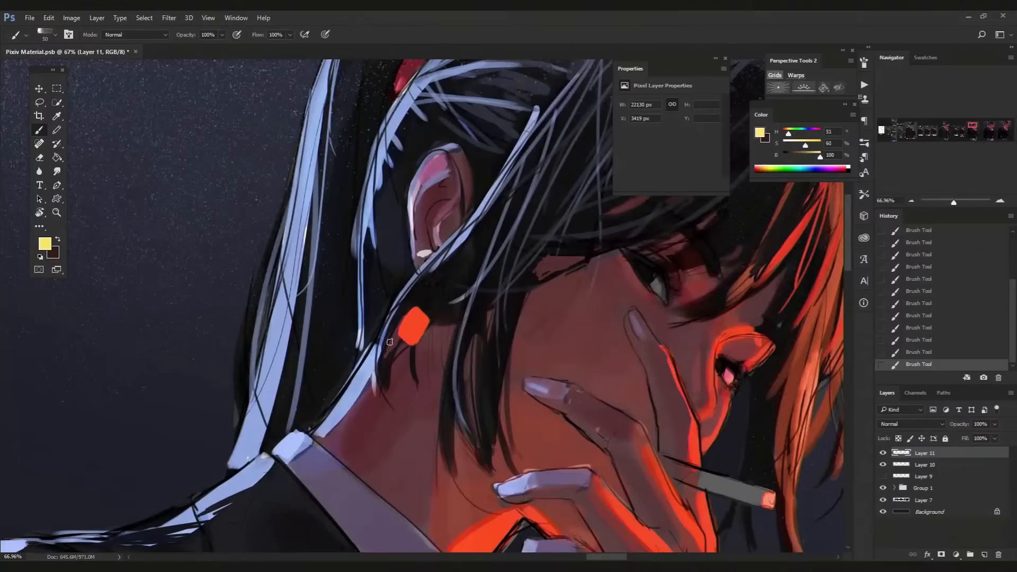
{"action": "mouse_move", "coordinate": [404, 317]}
{"action": "left_mouse_down"}
{"action": "mouse_move", "coordinate": [412, 330]}
{"action": "mouse_move", "coordinate": [422, 320]}
{"action": "left_mouse_up"}
Step: Paint yellow light edges along the back of the ear, the hair strand below it and the front strand beside the neck
{"action": "left_click_drag", "start_coordinate": [412, 215], "coordinate": [416, 275]}
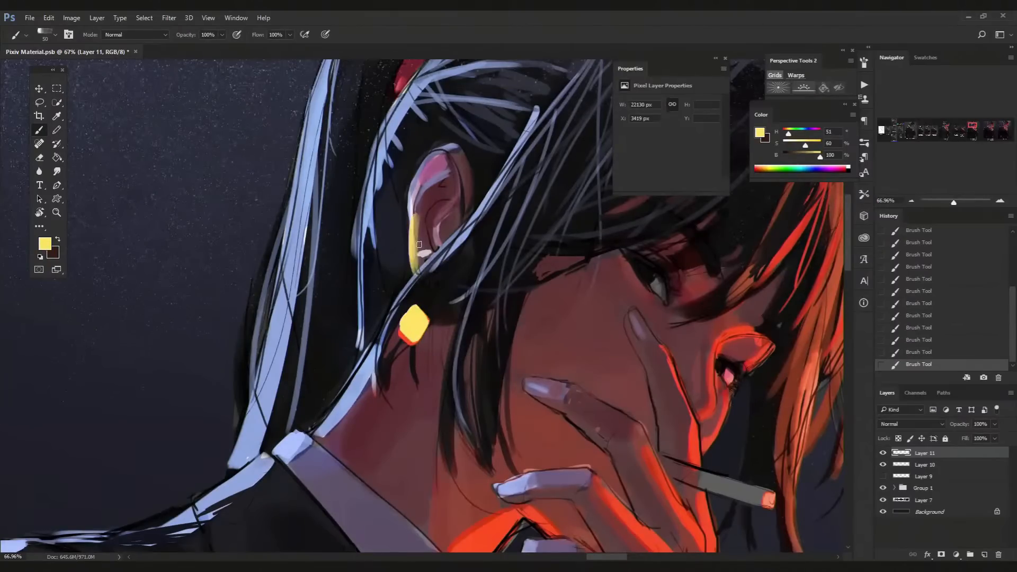
{"action": "key", "text": "ctrl+z"}
{"action": "mouse_move", "coordinate": [411, 214]}
{"action": "left_mouse_down"}
{"action": "mouse_move", "coordinate": [422, 273]}
{"action": "mouse_move", "coordinate": [365, 361]}
{"action": "left_mouse_up"}
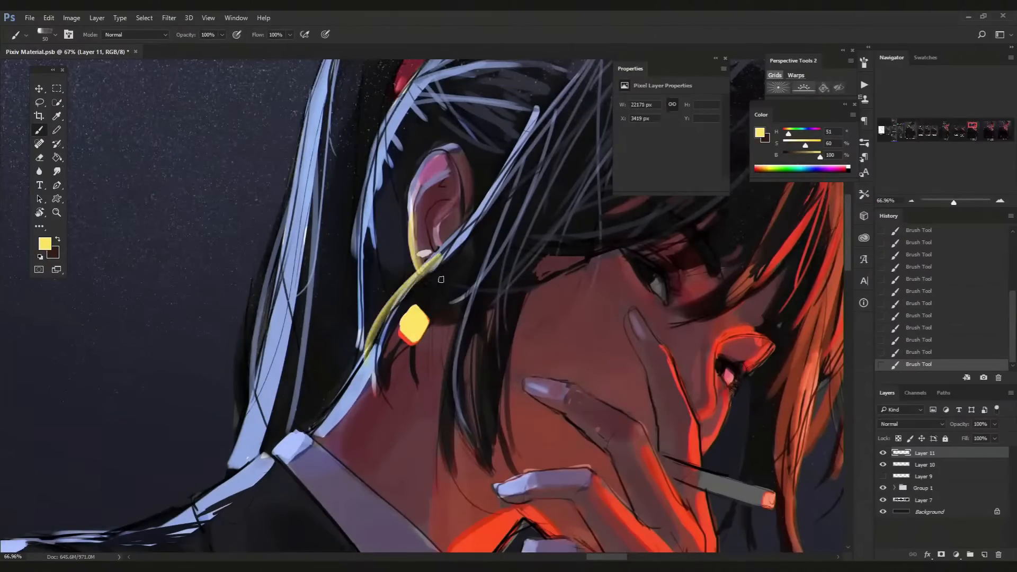
{"action": "mouse_move", "coordinate": [465, 296]}
{"action": "left_mouse_down"}
{"action": "mouse_move", "coordinate": [448, 339]}
{"action": "mouse_move", "coordinate": [457, 443]}
{"action": "left_mouse_up"}
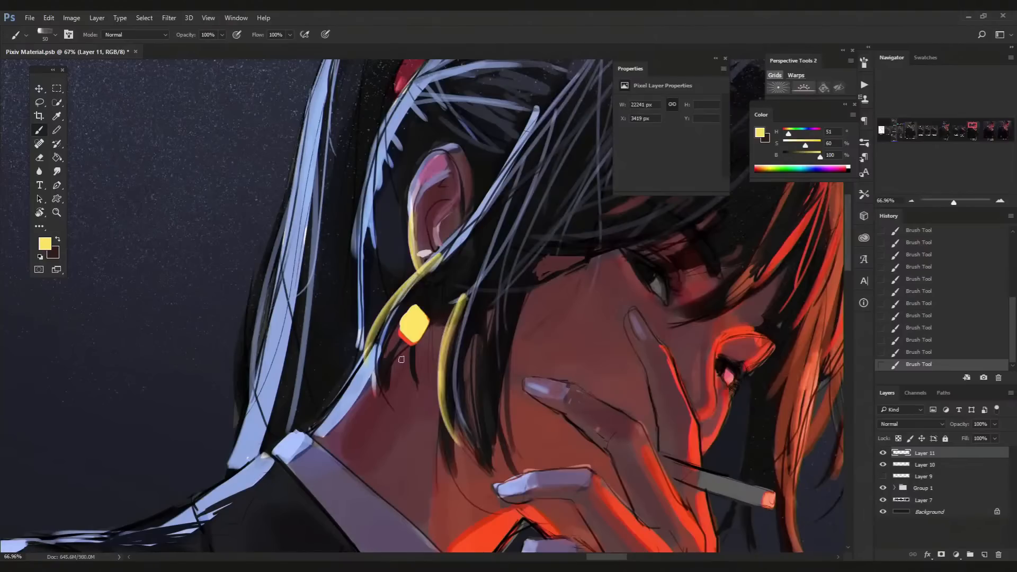
Step: Paint short yellow strokes fanning across the neck below the bright spot and one linking it to the front hair strand
{"action": "mouse_move", "coordinate": [404, 352]}
{"action": "left_mouse_down"}
{"action": "mouse_move", "coordinate": [389, 389]}
{"action": "mouse_move", "coordinate": [413, 362]}
{"action": "mouse_move", "coordinate": [366, 430]}
{"action": "left_mouse_up"}
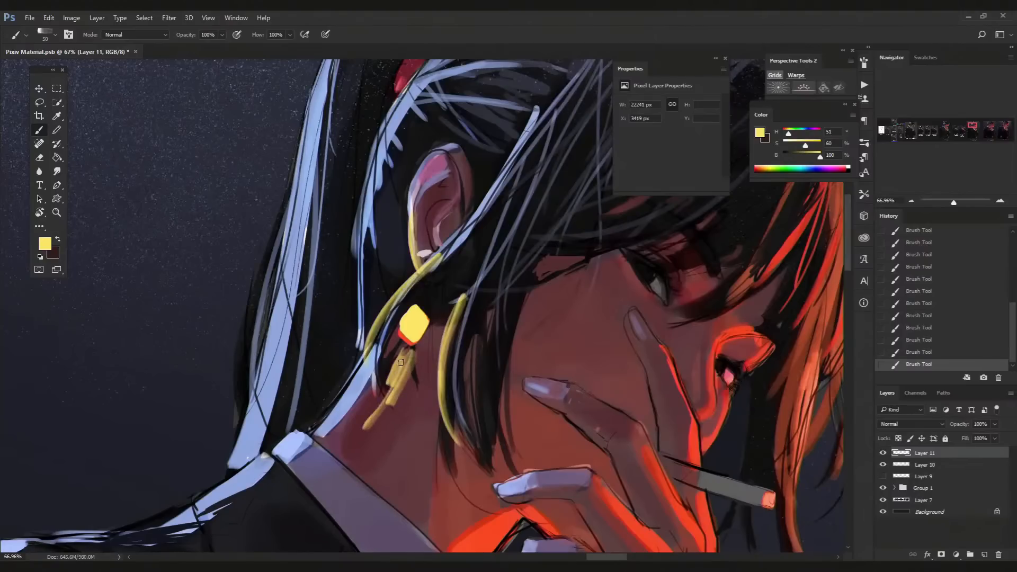
{"action": "left_click_drag", "start_coordinate": [405, 350], "coordinate": [371, 408]}
{"action": "left_click_drag", "start_coordinate": [434, 339], "coordinate": [416, 392]}
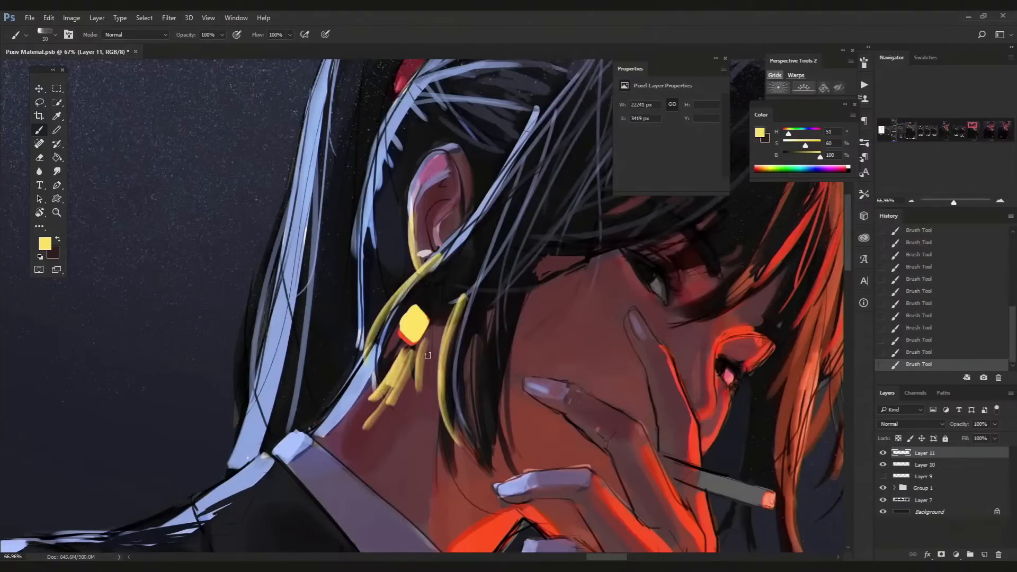
{"action": "mouse_move", "coordinate": [432, 338]}
{"action": "left_mouse_down"}
{"action": "mouse_move", "coordinate": [412, 406]}
{"action": "mouse_move", "coordinate": [353, 440]}
{"action": "left_mouse_up"}
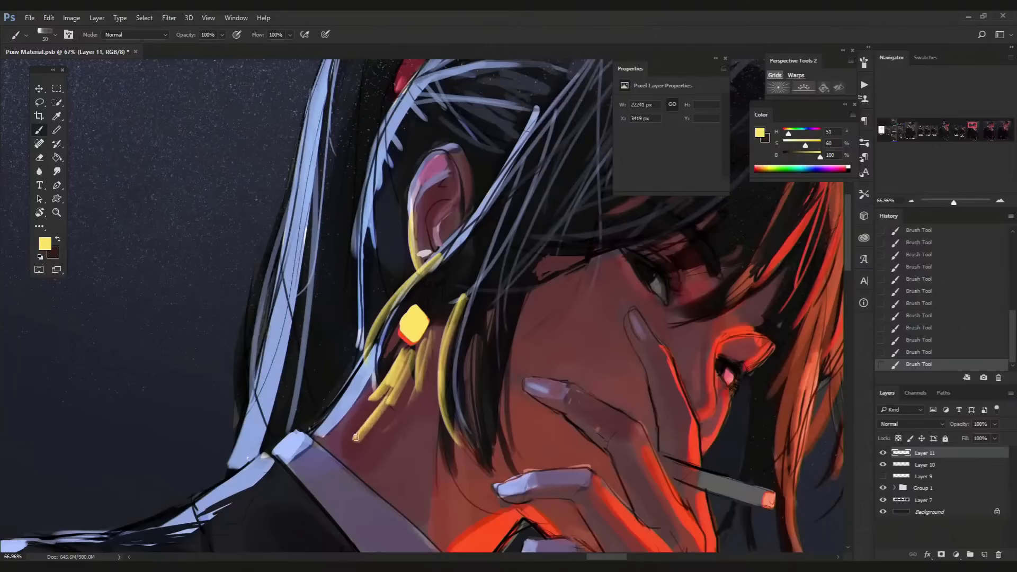
{"action": "left_click_drag", "start_coordinate": [379, 381], "coordinate": [337, 425]}
{"action": "mouse_move", "coordinate": [506, 252]}
{"action": "left_mouse_down"}
{"action": "mouse_move", "coordinate": [384, 333]}
{"action": "mouse_move", "coordinate": [408, 317]}
{"action": "mouse_move", "coordinate": [427, 337]}
{"action": "mouse_move", "coordinate": [418, 378]}
{"action": "mouse_move", "coordinate": [456, 336]}
{"action": "left_mouse_up"}
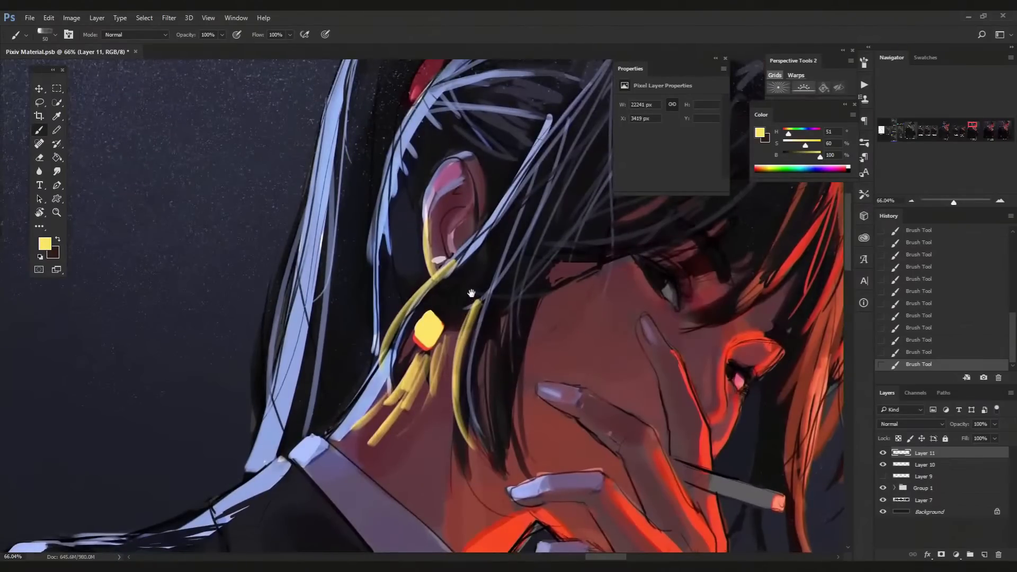
{"action": "left_click_drag", "start_coordinate": [486, 280], "coordinate": [438, 320]}
{"action": "left_click_drag", "start_coordinate": [433, 251], "coordinate": [430, 263]}
{"action": "scroll", "coordinate": [462, 281], "scroll_direction": "down", "scroll_amount": 3}
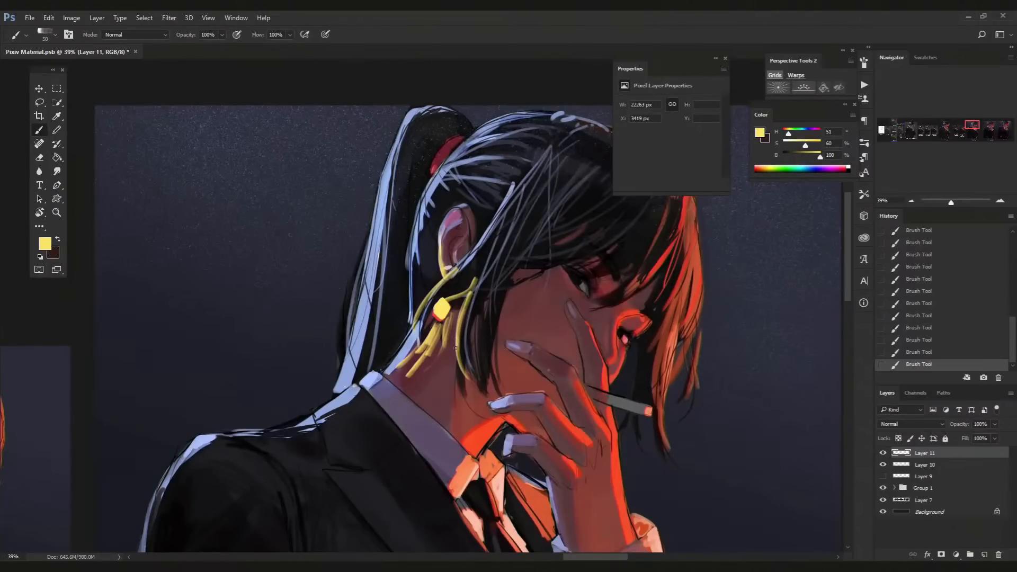
Step: Write three yellow question marks over the background and ponytail beside the bright spot
{"action": "mouse_move", "coordinate": [311, 277]}
{"action": "left_mouse_down"}
{"action": "mouse_move", "coordinate": [330, 285]}
{"action": "mouse_move", "coordinate": [333, 307]}
{"action": "left_mouse_up"}
{"action": "left_click_drag", "start_coordinate": [324, 346], "coordinate": [330, 339]}
{"action": "left_click_drag", "start_coordinate": [353, 281], "coordinate": [373, 310]}
{"action": "left_click_drag", "start_coordinate": [360, 344], "coordinate": [369, 342]}
{"action": "left_click_drag", "start_coordinate": [386, 270], "coordinate": [395, 299]}
{"action": "left_click_drag", "start_coordinate": [390, 331], "coordinate": [400, 333]}
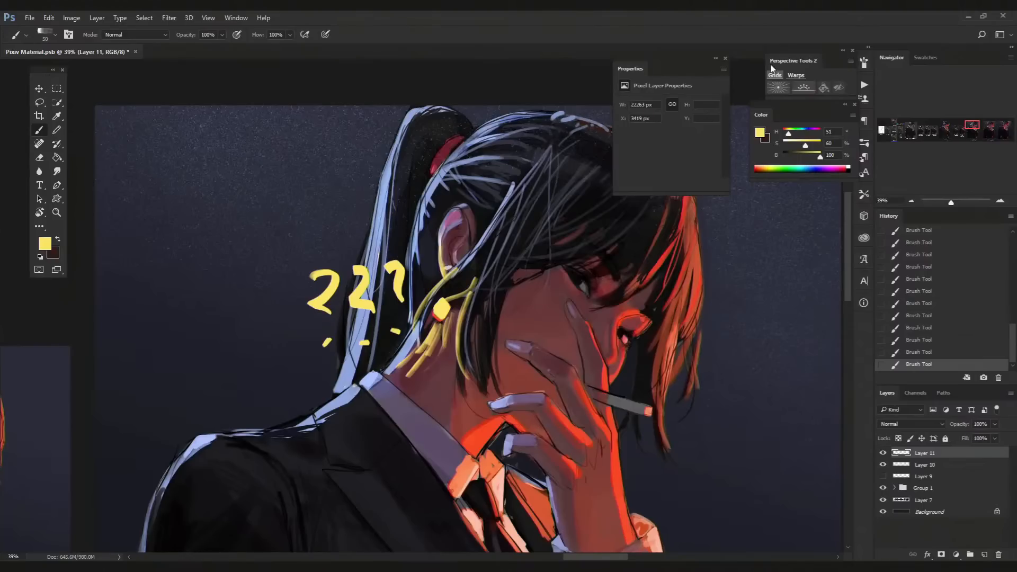
Step: Hide the Layer 11 annotations and examine the stage where transitions start being painted in, at full and close view
{"action": "left_click", "coordinate": [883, 453]}
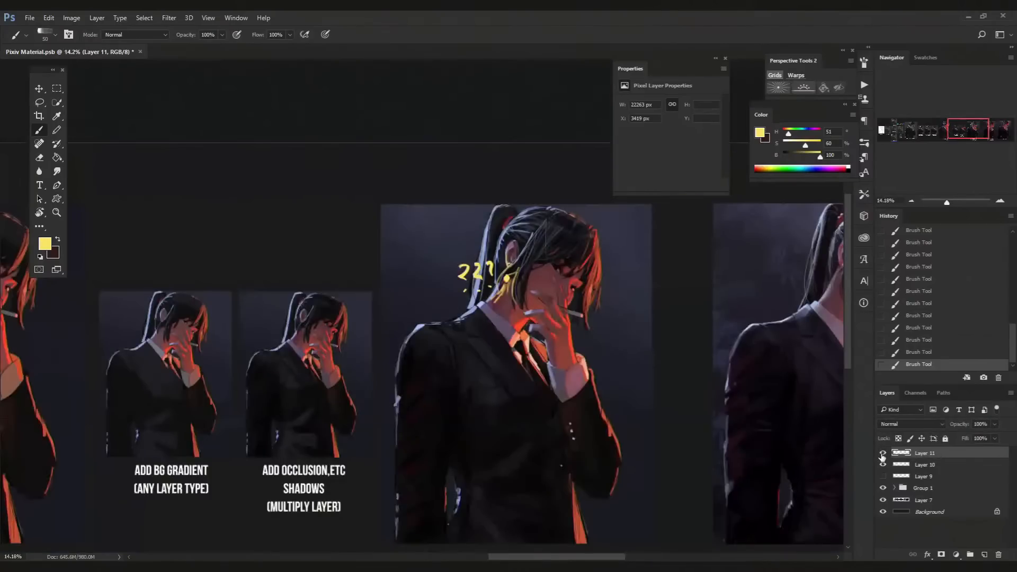
{"action": "left_click", "coordinate": [883, 453]}
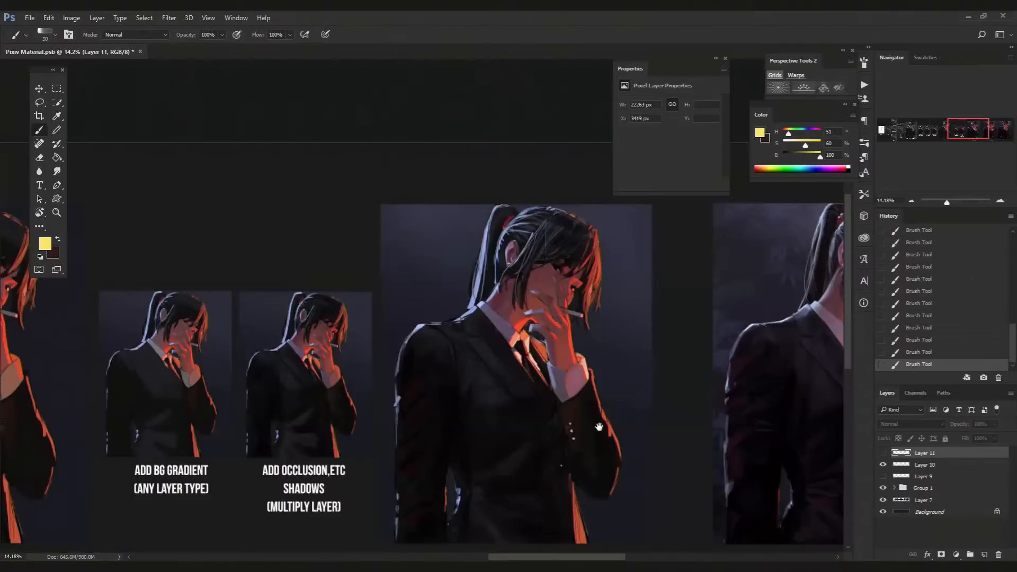
{"action": "left_click_drag", "start_coordinate": [599, 427], "coordinate": [572, 424]}
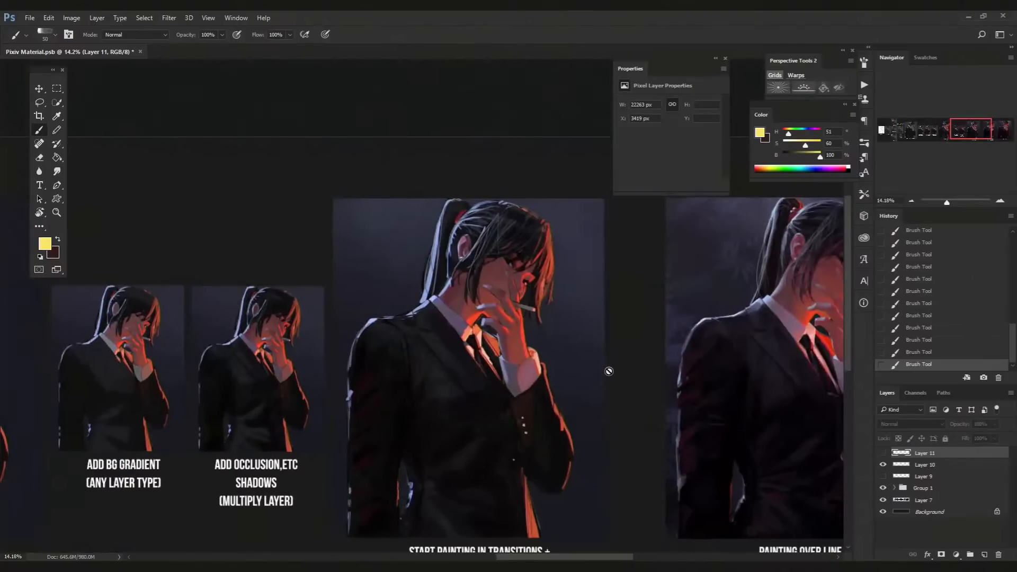
{"action": "left_click_drag", "start_coordinate": [529, 327], "coordinate": [586, 320]}
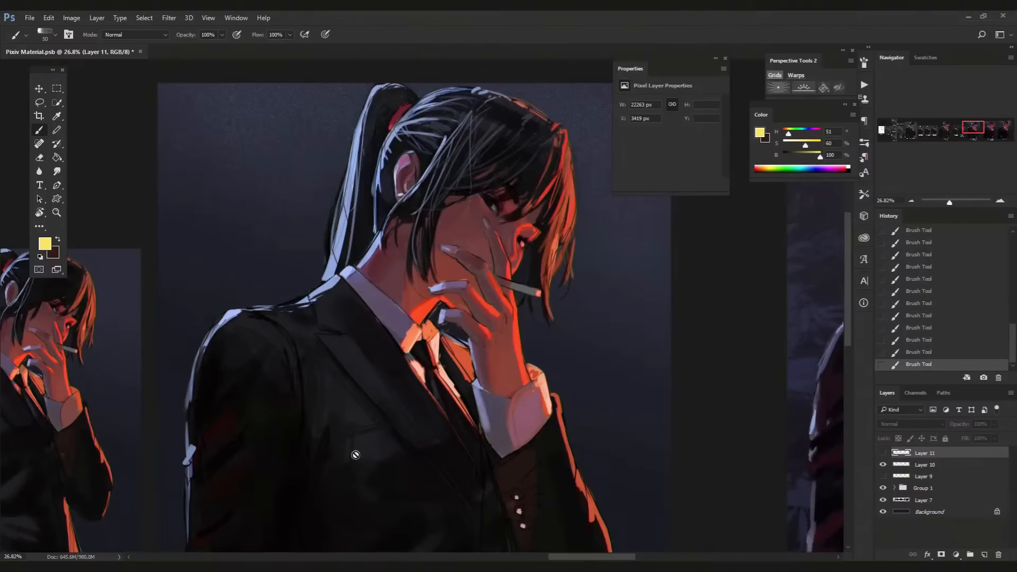
{"action": "scroll", "coordinate": [517, 325], "scroll_direction": "down", "scroll_amount": 1}
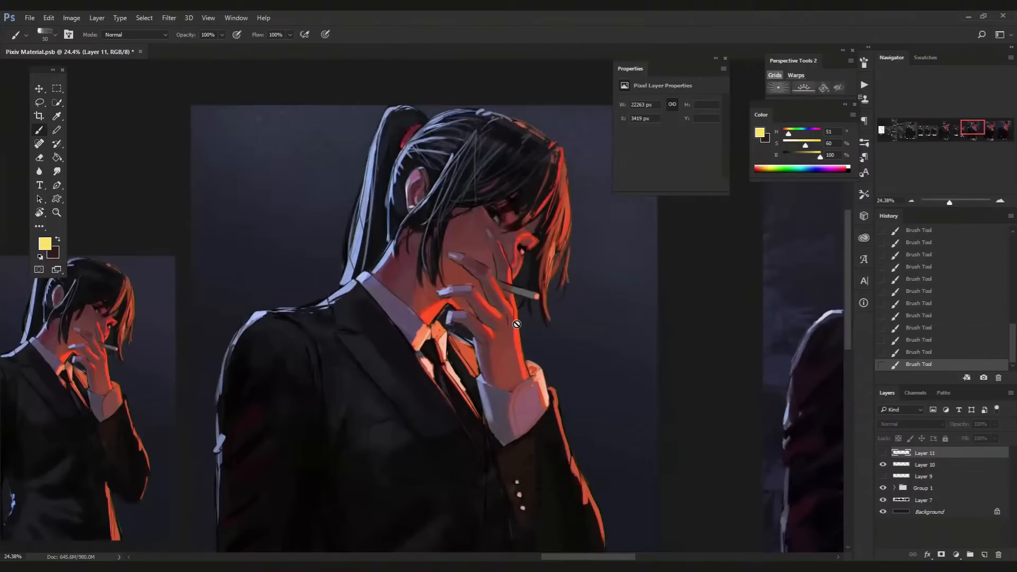
{"action": "scroll", "coordinate": [516, 323], "scroll_direction": "down", "scroll_amount": 1}
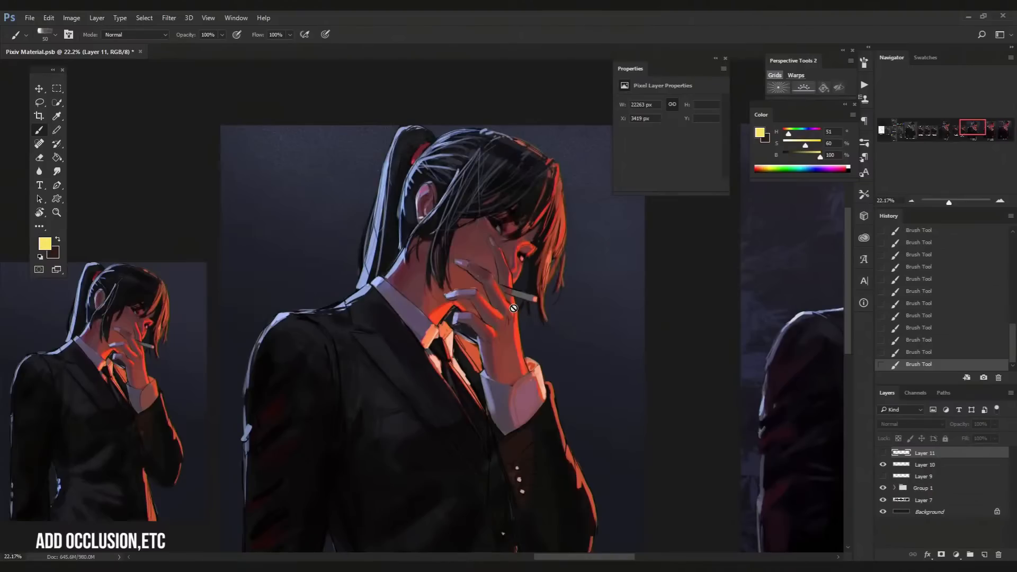
{"action": "scroll", "coordinate": [513, 307], "scroll_direction": "down", "scroll_amount": 1}
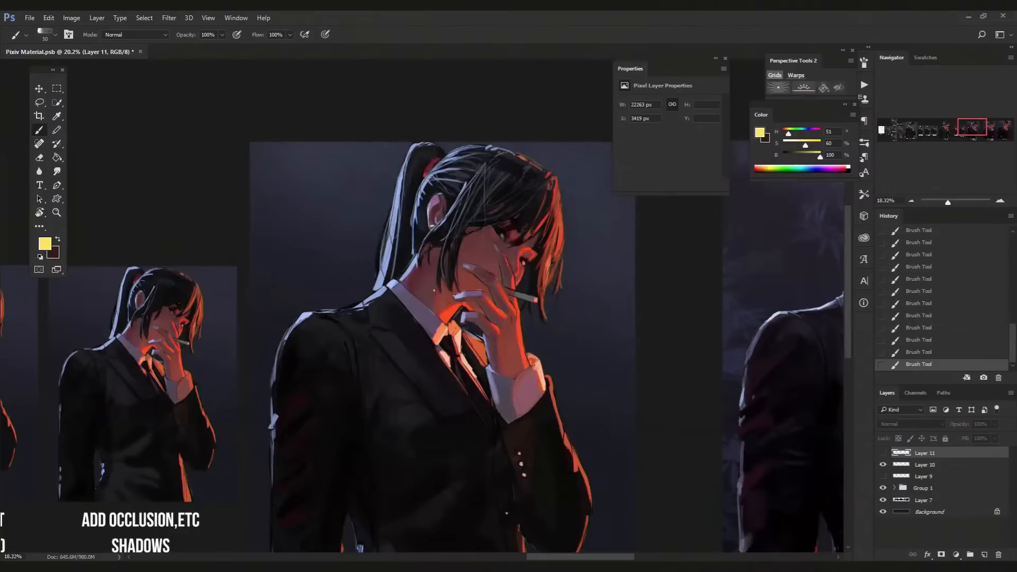
Step: Examine the earlier stages back through the color overlays to the numbered light panels and the combined values
{"action": "scroll", "coordinate": [434, 289], "scroll_direction": "down", "scroll_amount": 2}
{"action": "scroll", "coordinate": [404, 318], "scroll_direction": "down", "scroll_amount": 3}
{"action": "left_click_drag", "start_coordinate": [234, 354], "coordinate": [534, 354]}
{"action": "left_click_drag", "start_coordinate": [249, 373], "coordinate": [562, 360]}
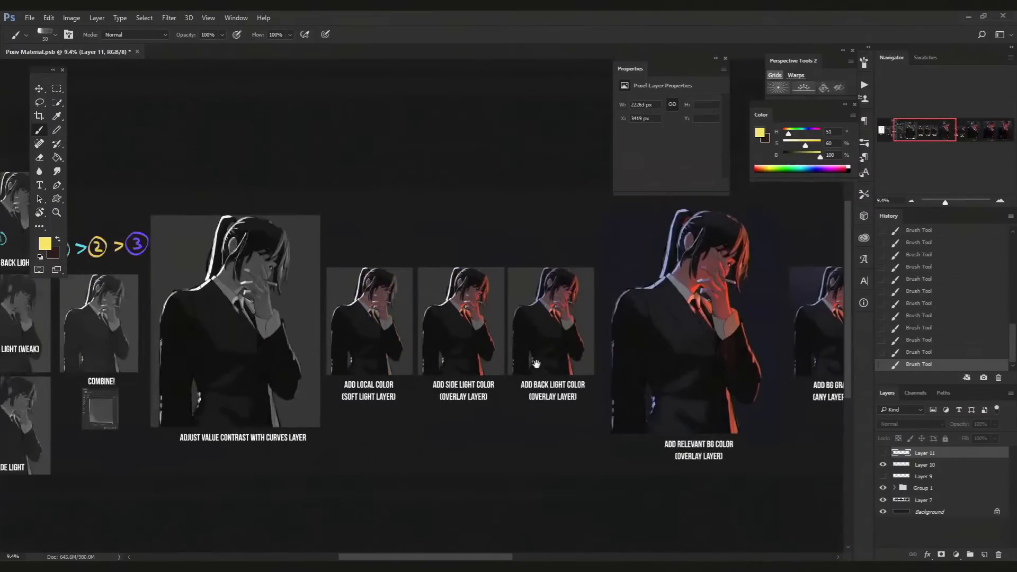
{"action": "left_click_drag", "start_coordinate": [267, 351], "coordinate": [569, 347]}
{"action": "scroll", "coordinate": [440, 332], "scroll_direction": "up", "scroll_amount": 2}
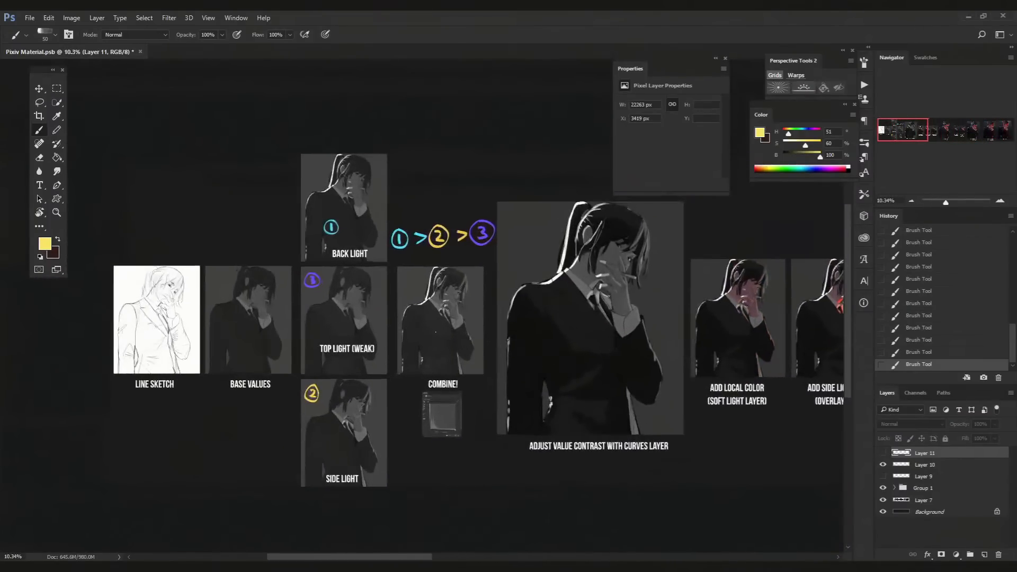
{"action": "scroll", "coordinate": [436, 332], "scroll_direction": "up", "scroll_amount": 2}
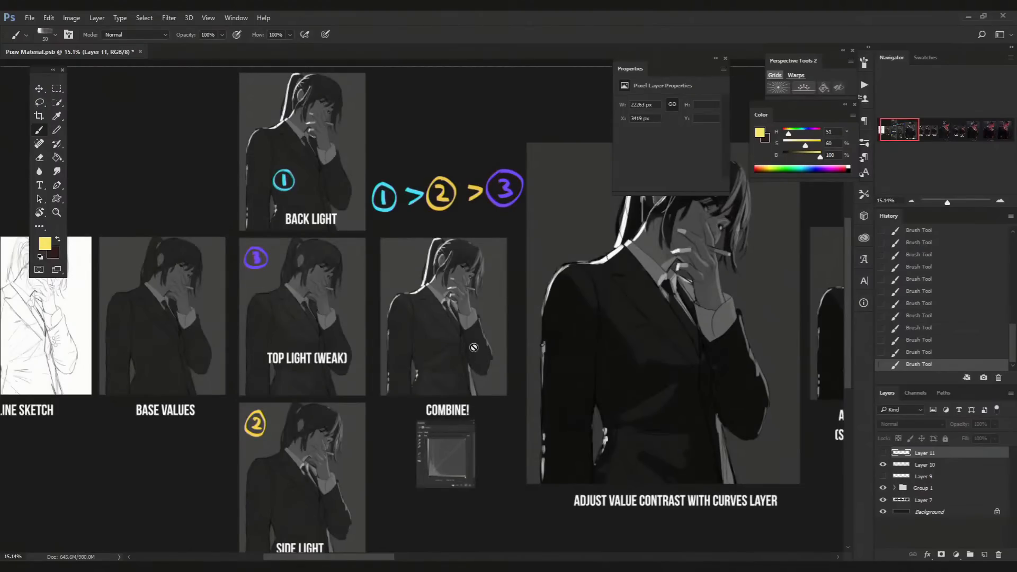
Step: Examine the sequence from the line sketch and curves-adjusted values through to the finished panel with added effects
{"action": "scroll", "coordinate": [478, 331], "scroll_direction": "down", "scroll_amount": 3}
{"action": "left_click_drag", "start_coordinate": [597, 330], "coordinate": [325, 336]}
{"action": "left_click_drag", "start_coordinate": [402, 333], "coordinate": [566, 322]}
{"action": "scroll", "coordinate": [294, 318], "scroll_direction": "up", "scroll_amount": 3}
{"action": "left_click_drag", "start_coordinate": [114, 326], "coordinate": [72, 326]}
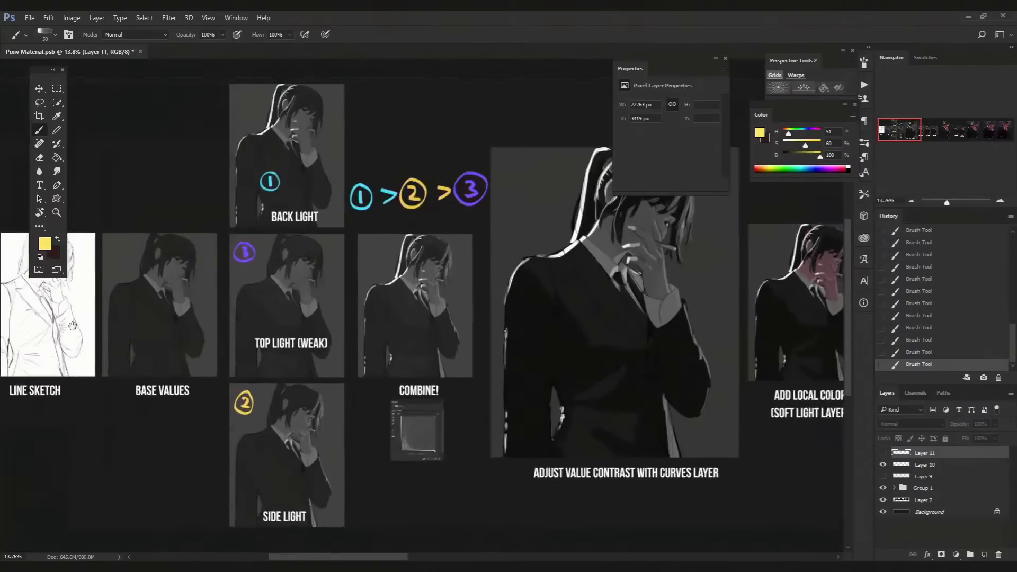
{"action": "left_click_drag", "start_coordinate": [794, 336], "coordinate": [53, 351]}
{"action": "left_click_drag", "start_coordinate": [827, 345], "coordinate": [331, 349]}
{"action": "left_click_drag", "start_coordinate": [647, 317], "coordinate": [229, 313]}
{"action": "left_click_drag", "start_coordinate": [486, 321], "coordinate": [211, 346]}
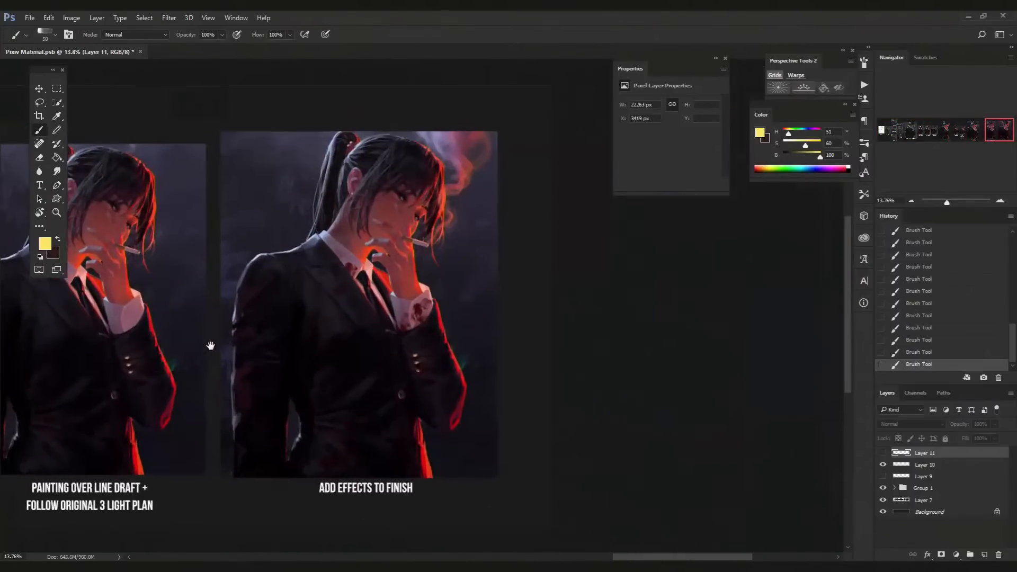
{"action": "scroll", "coordinate": [360, 286], "scroll_direction": "up", "scroll_amount": 2}
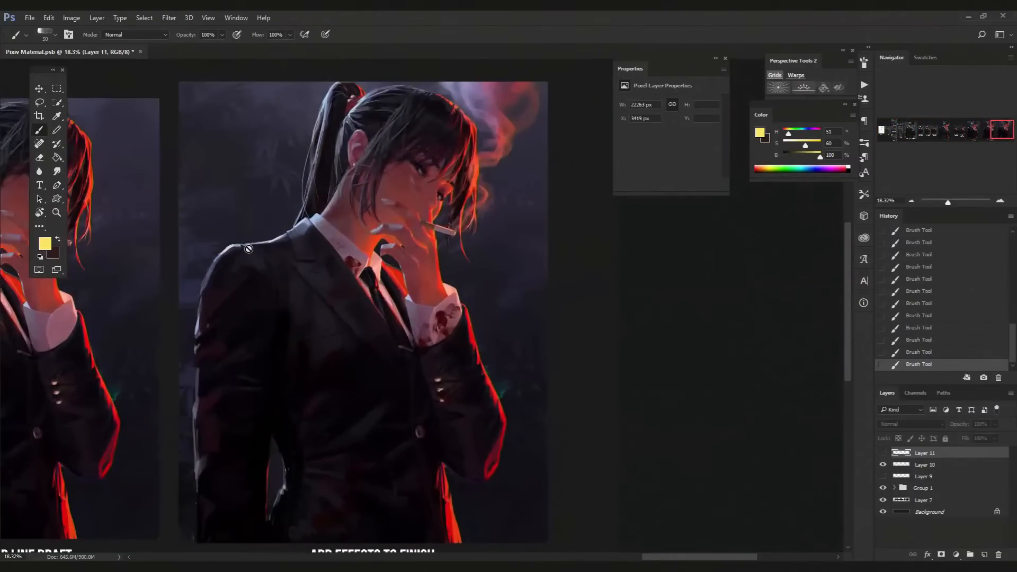
Step: Show Layer 11 again and prepare the 1 Standard brush preset at a smaller size
{"action": "left_click", "coordinate": [883, 453]}
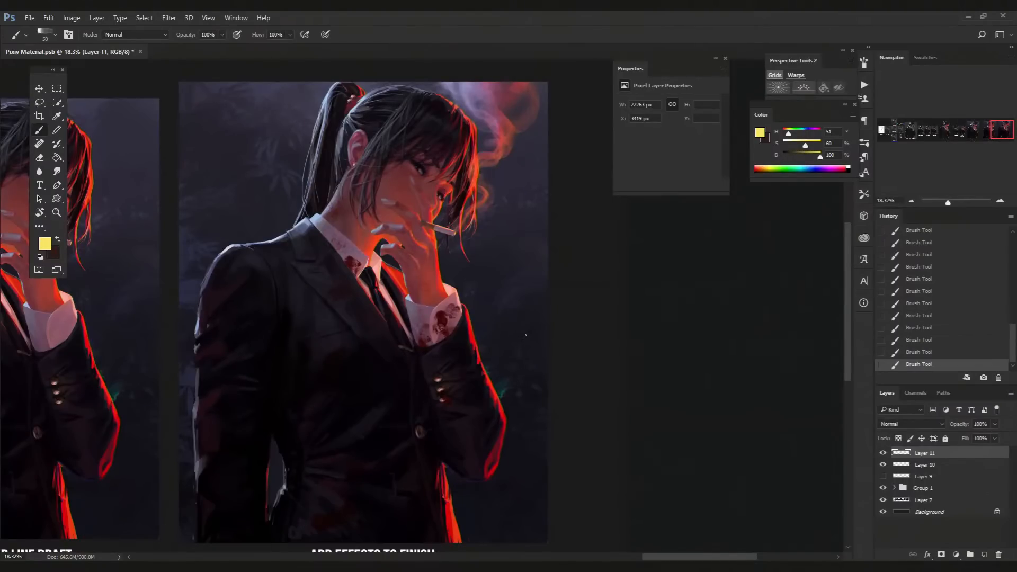
{"action": "left_click", "coordinate": [26, 35]}
{"action": "left_click", "coordinate": [66, 94]}
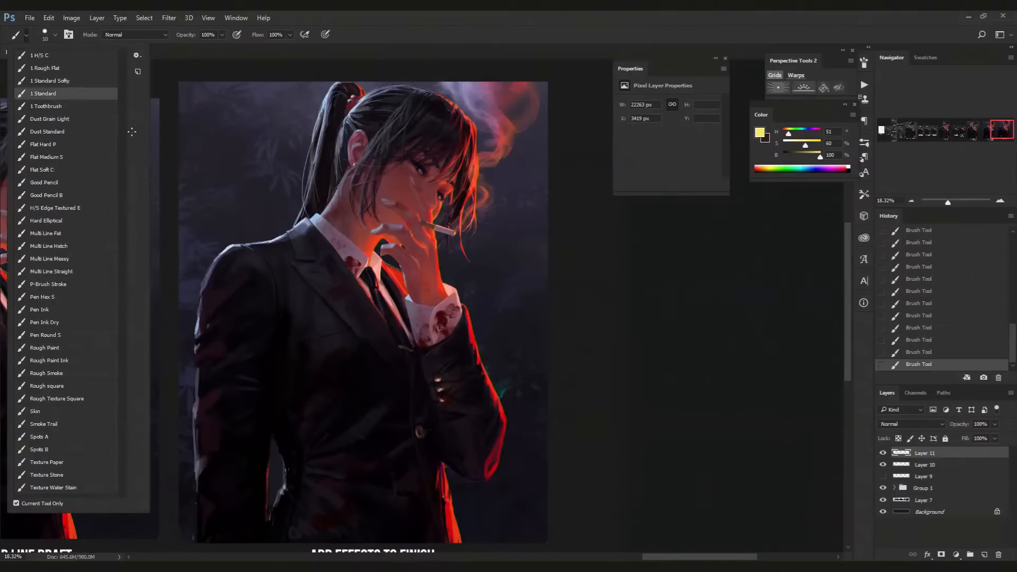
{"action": "left_click", "coordinate": [572, 255]}
{"action": "key", "text": "["}
{"action": "key", "text": "["}
{"action": "key", "text": "["}
{"action": "key", "text": "["}
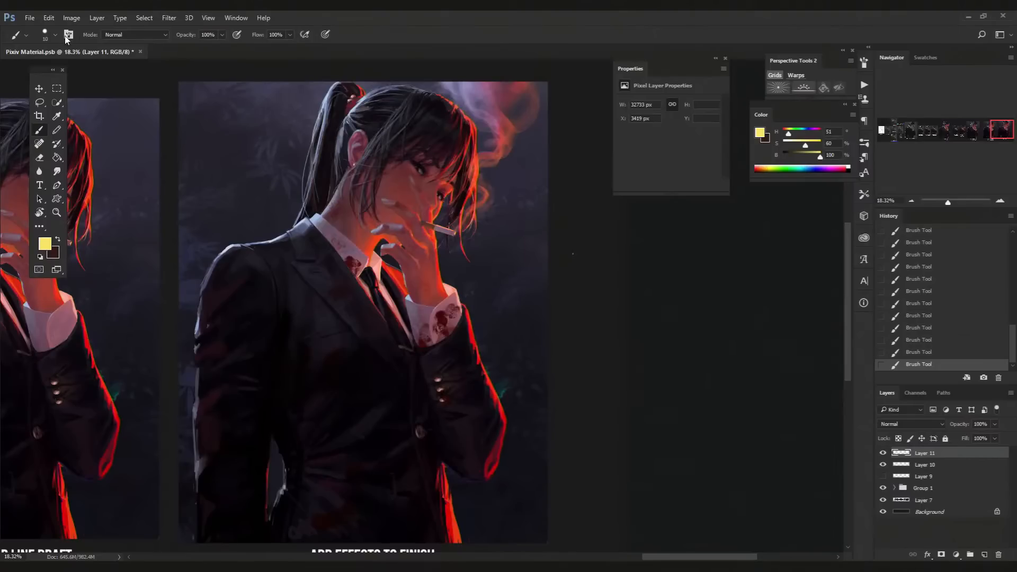
Step: Review the list of brush presets and undo the stray stroke over the finished figure
{"action": "left_click", "coordinate": [24, 34]}
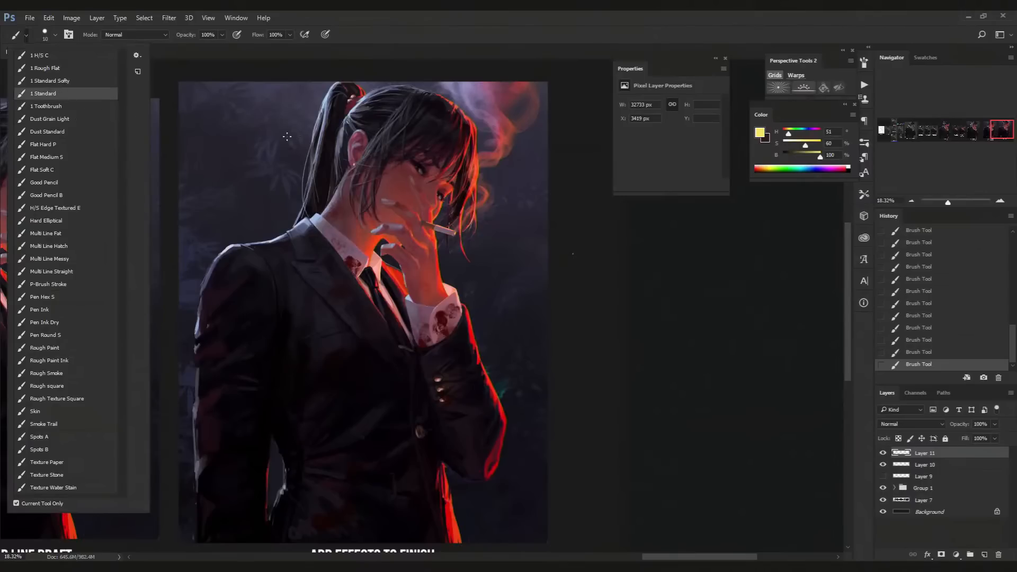
{"action": "left_click", "coordinate": [584, 189]}
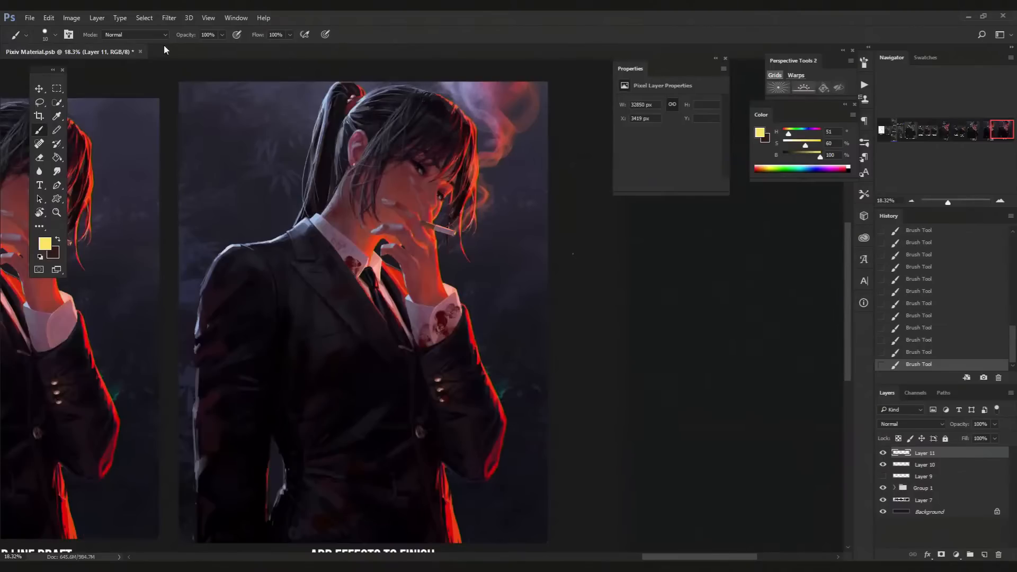
{"action": "left_click", "coordinate": [25, 34]}
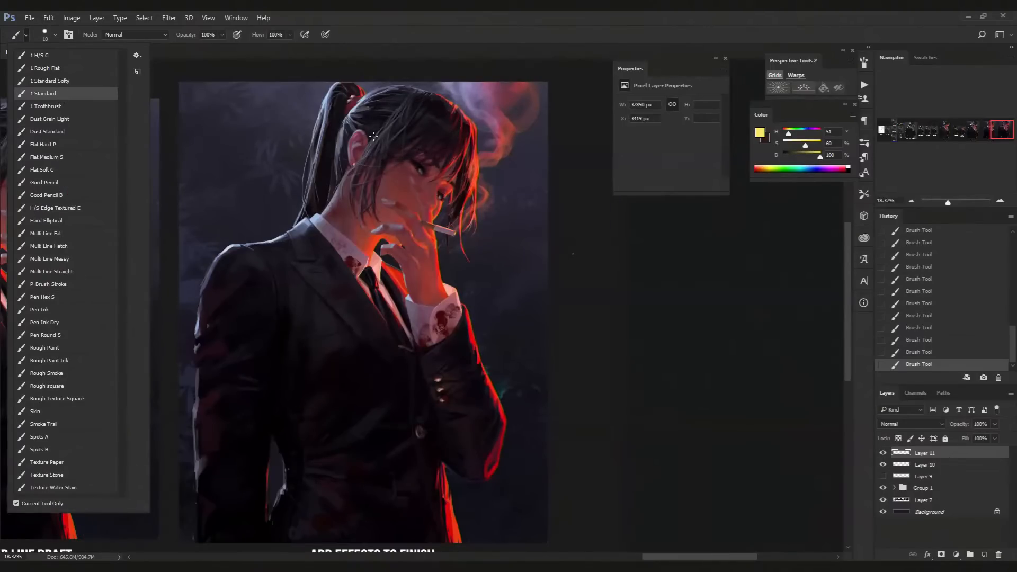
{"action": "mouse_move", "coordinate": [314, 105]}
{"action": "left_mouse_down"}
{"action": "mouse_move", "coordinate": [352, 148]}
{"action": "mouse_move", "coordinate": [387, 158]}
{"action": "mouse_move", "coordinate": [392, 235]}
{"action": "left_mouse_up"}
{"action": "key", "text": "ctrl+z"}
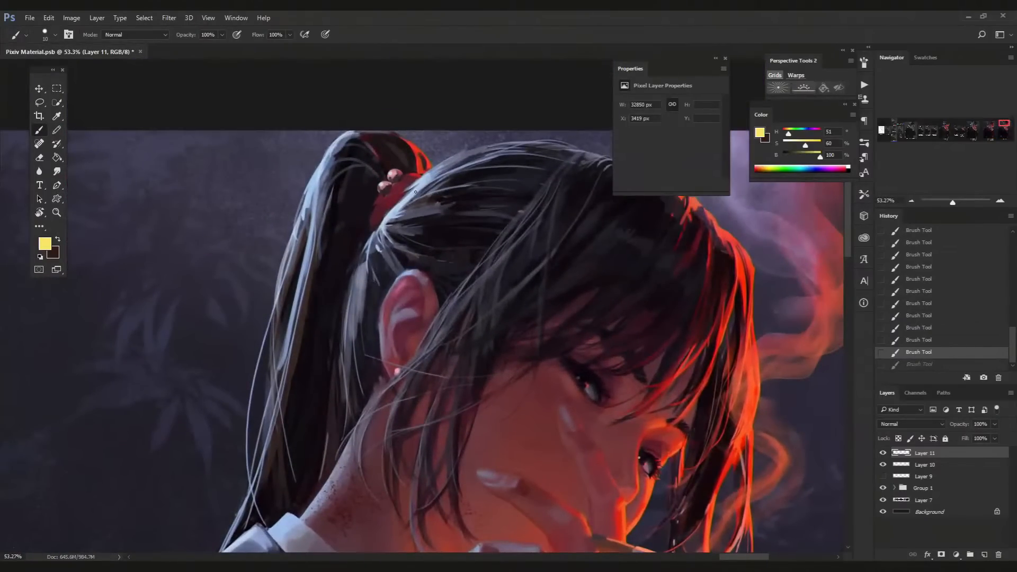
Step: Sample the pale blue highlight color from the hair beside the red hair tie on the finished figure
{"action": "left_click", "coordinate": [415, 191], "text": "alt"}
{"action": "left_click_drag", "start_coordinate": [446, 293], "coordinate": [396, 244]}
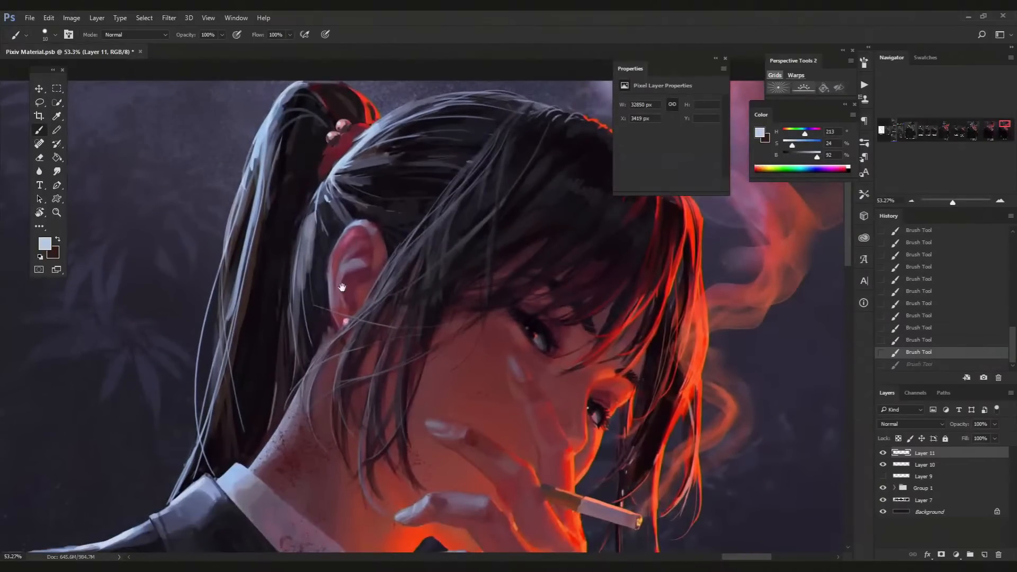
{"action": "left_click_drag", "start_coordinate": [342, 288], "coordinate": [345, 328]}
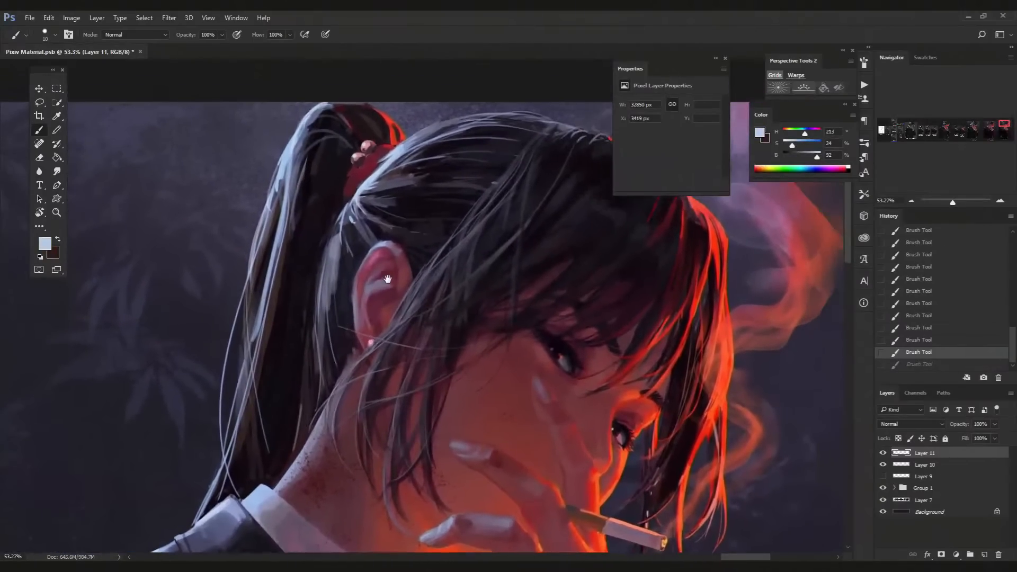
{"action": "left_click_drag", "start_coordinate": [435, 278], "coordinate": [619, 227]}
{"action": "mouse_move", "coordinate": [479, 279]}
{"action": "left_mouse_down"}
{"action": "mouse_move", "coordinate": [449, 300]}
{"action": "mouse_move", "coordinate": [461, 295]}
{"action": "mouse_move", "coordinate": [462, 257]}
{"action": "left_mouse_up"}
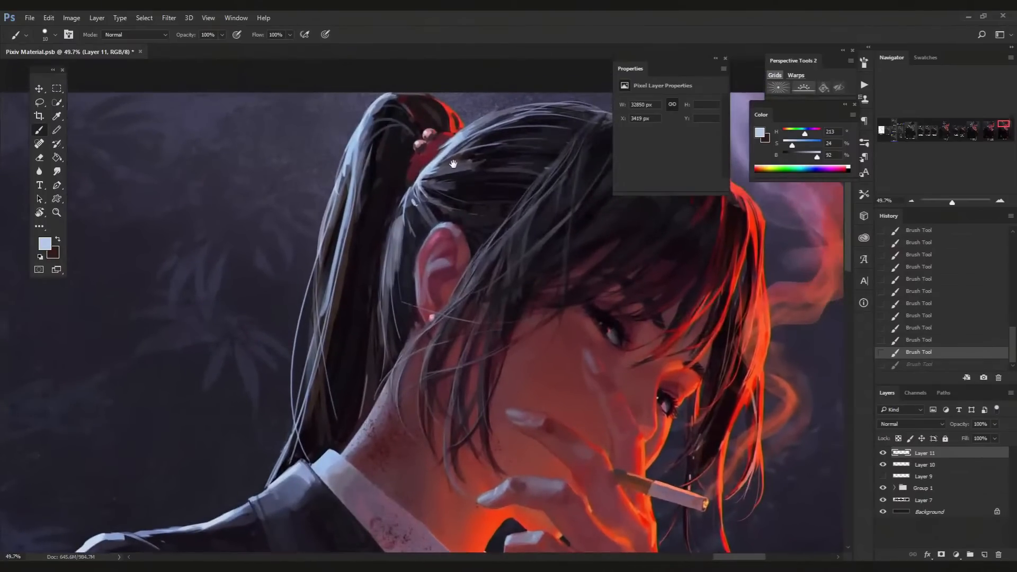
{"action": "left_click_drag", "start_coordinate": [448, 143], "coordinate": [457, 150]}
Step: Try thin pale blue highlight strands along the hair beside the red hair tie, undo them and repaint one
{"action": "left_click_drag", "start_coordinate": [365, 234], "coordinate": [436, 155]}
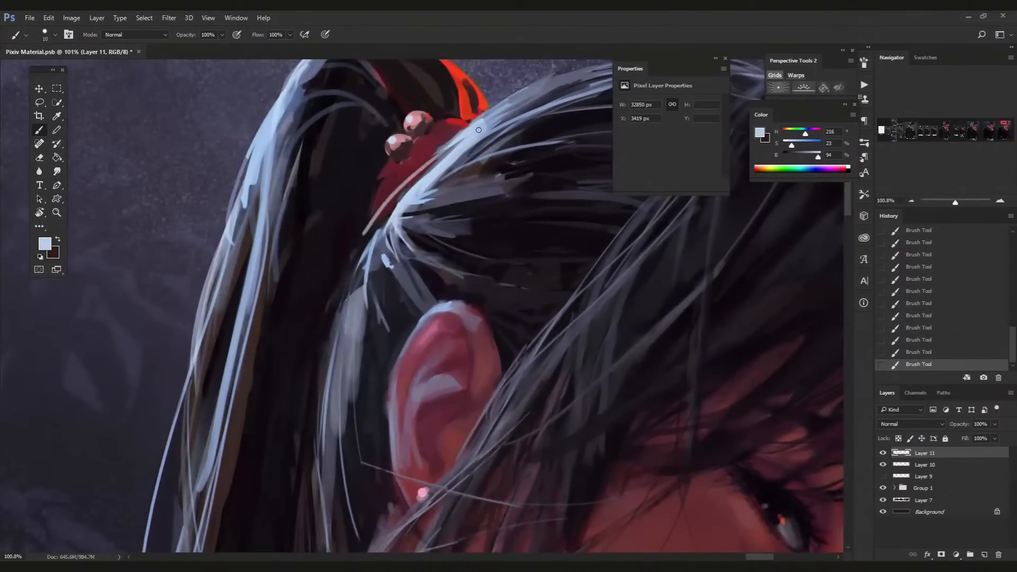
{"action": "left_click_drag", "start_coordinate": [364, 247], "coordinate": [431, 165]}
{"action": "key", "text": "ctrl+alt+z"}
{"action": "key", "text": "ctrl+alt+z"}
{"action": "left_click_drag", "start_coordinate": [382, 229], "coordinate": [449, 144]}
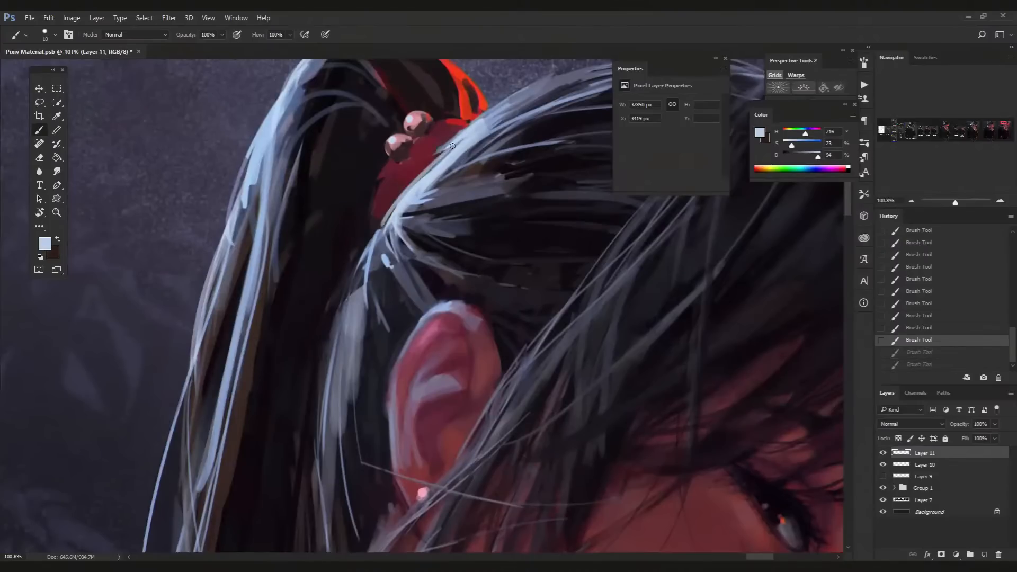
Step: Enlarge the brush and paint a broad, translucent pale blue patch over the dark hair above the ear
{"action": "key", "text": "bracketright"}
{"action": "key", "text": "bracketright"}
{"action": "key", "text": "bracketright"}
{"action": "key", "text": "bracketright"}
{"action": "key", "text": "bracketright"}
{"action": "key", "text": "bracketright"}
{"action": "key", "text": "bracketright"}
{"action": "key", "text": "bracketright"}
{"action": "key", "text": "bracketright"}
{"action": "key", "text": "bracketright"}
{"action": "key", "text": "bracketright"}
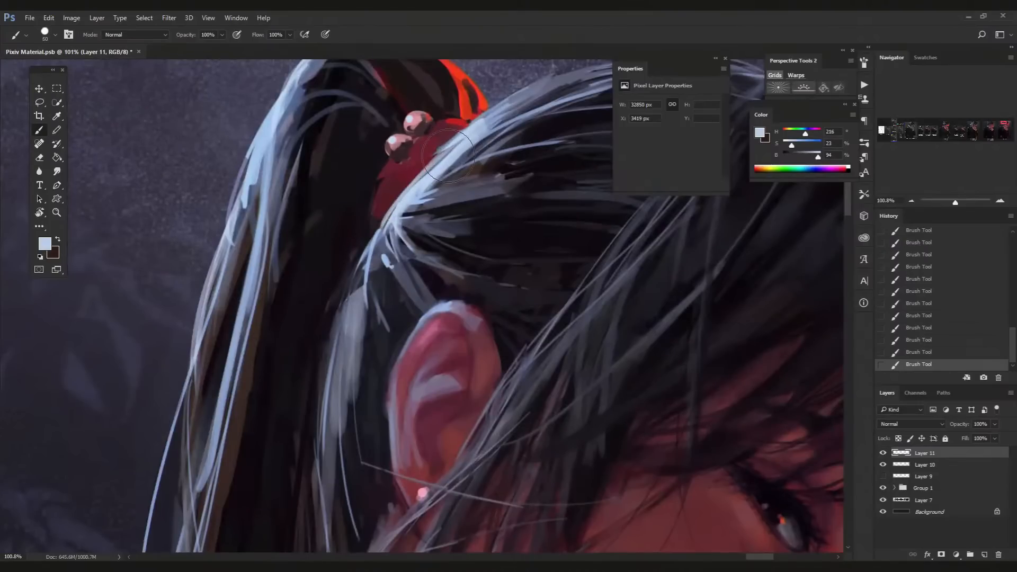
{"action": "key", "text": "bracketright"}
{"action": "key", "text": "bracketright"}
{"action": "mouse_move", "coordinate": [466, 200]}
{"action": "left_mouse_down"}
{"action": "mouse_move", "coordinate": [585, 134]}
{"action": "mouse_move", "coordinate": [503, 164]}
{"action": "mouse_move", "coordinate": [511, 208]}
{"action": "mouse_move", "coordinate": [542, 218]}
{"action": "left_mouse_up"}
Step: Reduce the brush to size 20 and paint two thin pale blue strands from the hair tie across the dark hair
{"action": "key", "text": "bracketleft"}
{"action": "key", "text": "bracketleft"}
{"action": "key", "text": "bracketleft"}
{"action": "key", "text": "bracketleft"}
{"action": "key", "text": "bracketleft"}
{"action": "key", "text": "bracketleft"}
{"action": "key", "text": "bracketleft"}
{"action": "key", "text": "bracketleft"}
{"action": "key", "text": "bracketleft"}
{"action": "key", "text": "bracketleft"}
{"action": "key", "text": "bracketleft"}
{"action": "key", "text": "bracketleft"}
{"action": "key", "text": "bracketleft"}
{"action": "key", "text": "bracketleft"}
{"action": "left_click_drag", "start_coordinate": [402, 226], "coordinate": [553, 281]}
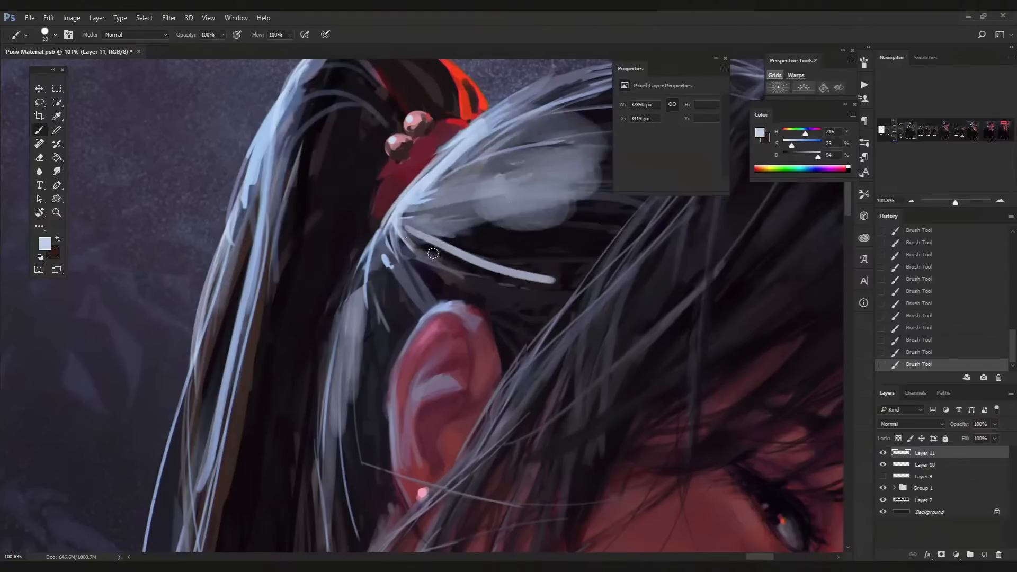
{"action": "left_click_drag", "start_coordinate": [429, 249], "coordinate": [542, 269]}
Step: Enlarge the brush over the hair to compare tip sizes, and reduce it to size 10
{"action": "key", "text": "bracketright"}
{"action": "key", "text": "bracketright"}
{"action": "key", "text": "bracketright"}
{"action": "key", "text": "bracketright"}
{"action": "key", "text": "bracketright"}
{"action": "key", "text": "bracketright"}
{"action": "key", "text": "bracketright"}
{"action": "key", "text": "bracketright"}
{"action": "key", "text": "bracketright"}
{"action": "key", "text": "bracketright"}
{"action": "key", "text": "bracketright"}
{"action": "key", "text": "bracketright"}
{"action": "key", "text": "bracketright"}
{"action": "key", "text": "bracketright"}
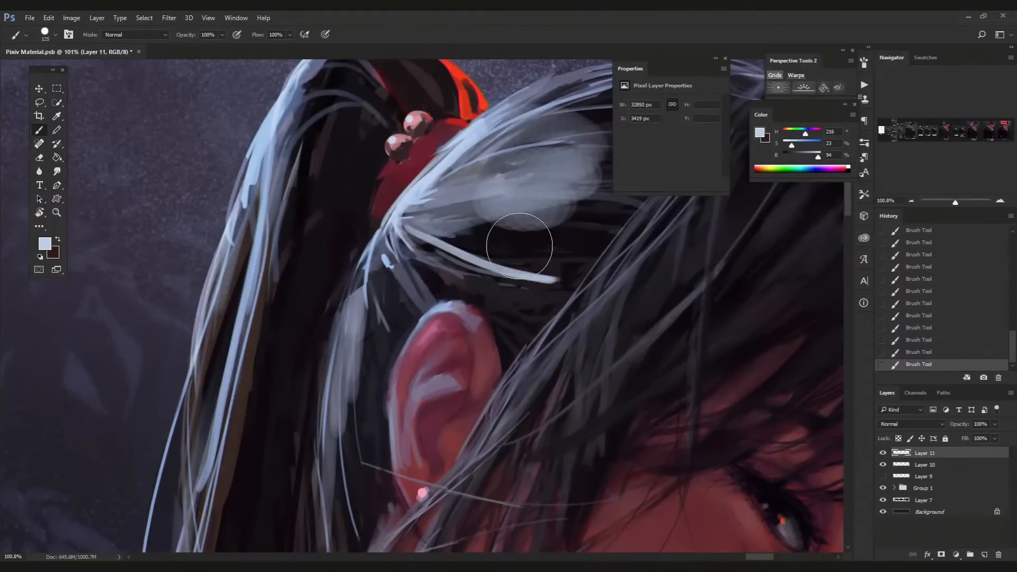
{"action": "key", "text": "bracketleft"}
{"action": "key", "text": "bracketleft"}
{"action": "key", "text": "bracketleft"}
{"action": "key", "text": "bracketleft"}
{"action": "key", "text": "bracketleft"}
{"action": "key", "text": "bracketleft"}
{"action": "key", "text": "bracketleft"}
{"action": "key", "text": "bracketleft"}
{"action": "key", "text": "bracketleft"}
{"action": "key", "text": "bracketleft"}
{"action": "key", "text": "bracketleft"}
{"action": "key", "text": "bracketleft"}
{"action": "key", "text": "bracketleft"}
{"action": "key", "text": "bracketleft"}
{"action": "key", "text": "bracketleft"}
{"action": "key", "text": "bracketleft"}
{"action": "key", "text": "bracketleft"}
{"action": "left_click_drag", "start_coordinate": [399, 235], "coordinate": [286, 206]}
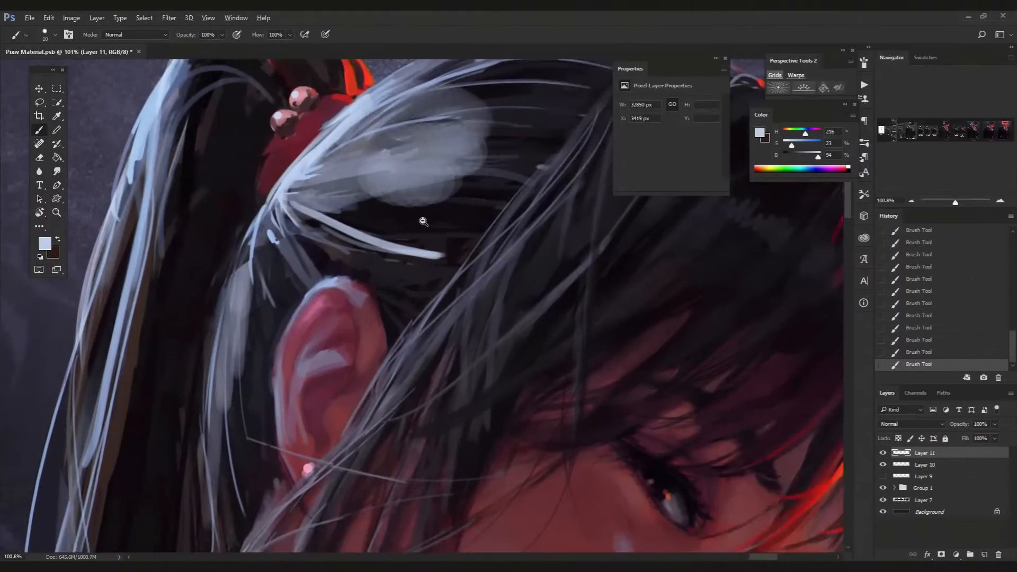
Step: Compare the broad patch and thin strands with the surrounding hair on the finished figure's head
{"action": "left_click_drag", "start_coordinate": [422, 221], "coordinate": [342, 228]}
{"action": "left_click_drag", "start_coordinate": [505, 330], "coordinate": [590, 326]}
{"action": "left_click_drag", "start_coordinate": [492, 283], "coordinate": [519, 358]}
{"action": "left_click_drag", "start_coordinate": [425, 131], "coordinate": [480, 391]}
{"action": "left_click_drag", "start_coordinate": [419, 210], "coordinate": [539, 372]}
{"action": "left_click_drag", "start_coordinate": [470, 300], "coordinate": [481, 286]}
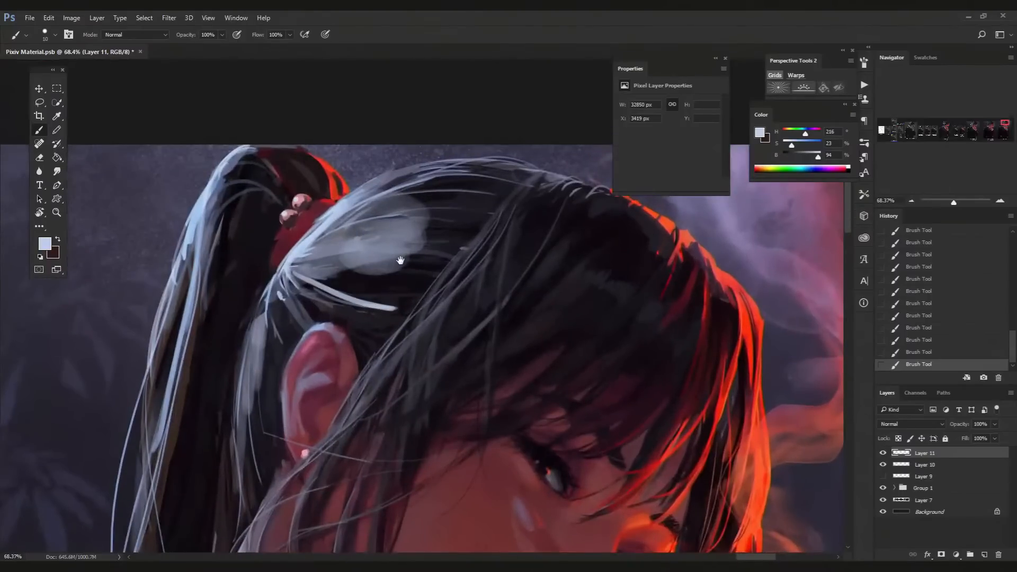
{"action": "left_click_drag", "start_coordinate": [376, 269], "coordinate": [428, 269]}
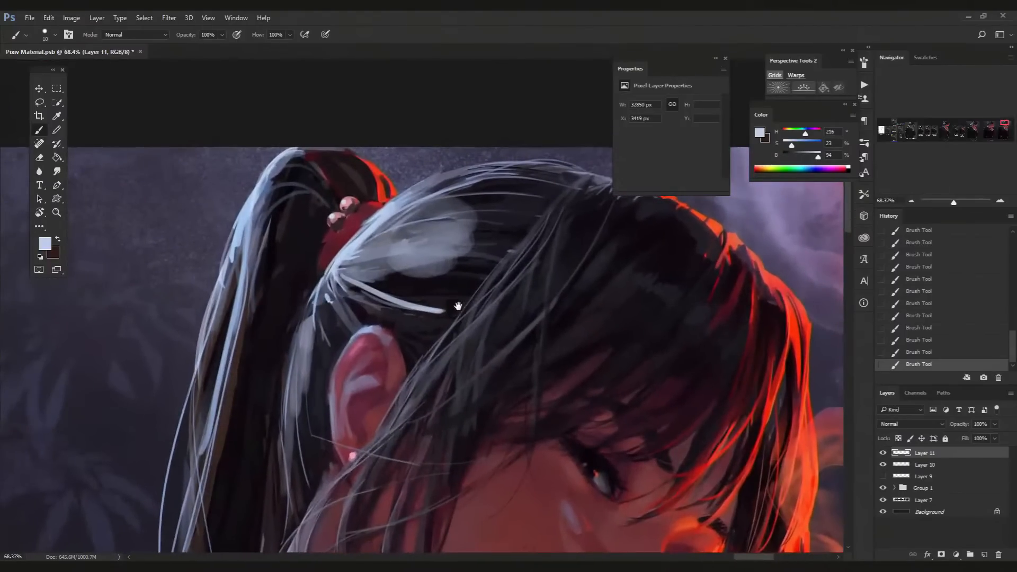
{"action": "mouse_move", "coordinate": [457, 302]}
{"action": "left_mouse_down"}
{"action": "mouse_move", "coordinate": [425, 330]}
{"action": "mouse_move", "coordinate": [399, 305]}
{"action": "left_mouse_up"}
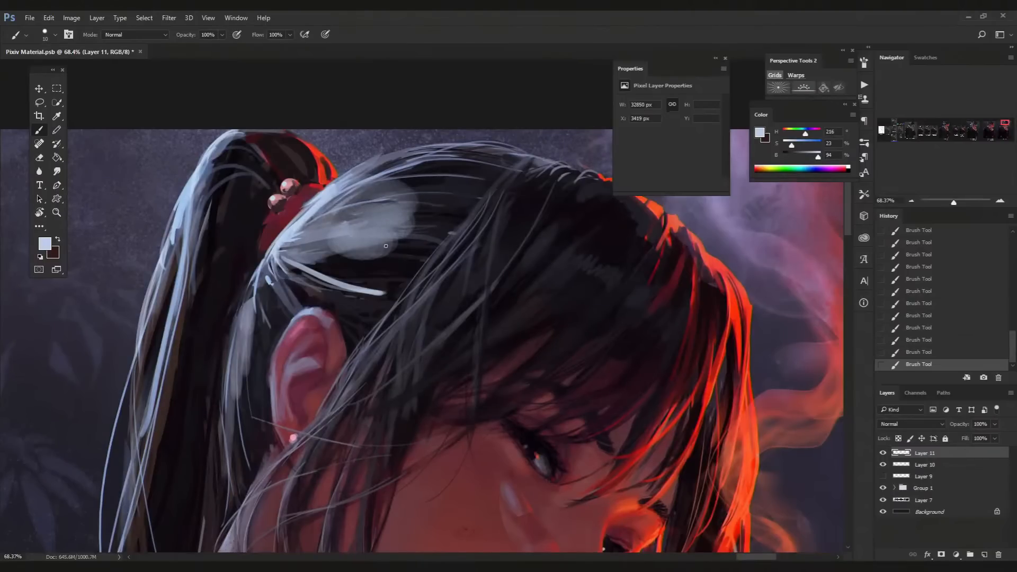
{"action": "left_click_drag", "start_coordinate": [373, 274], "coordinate": [432, 311]}
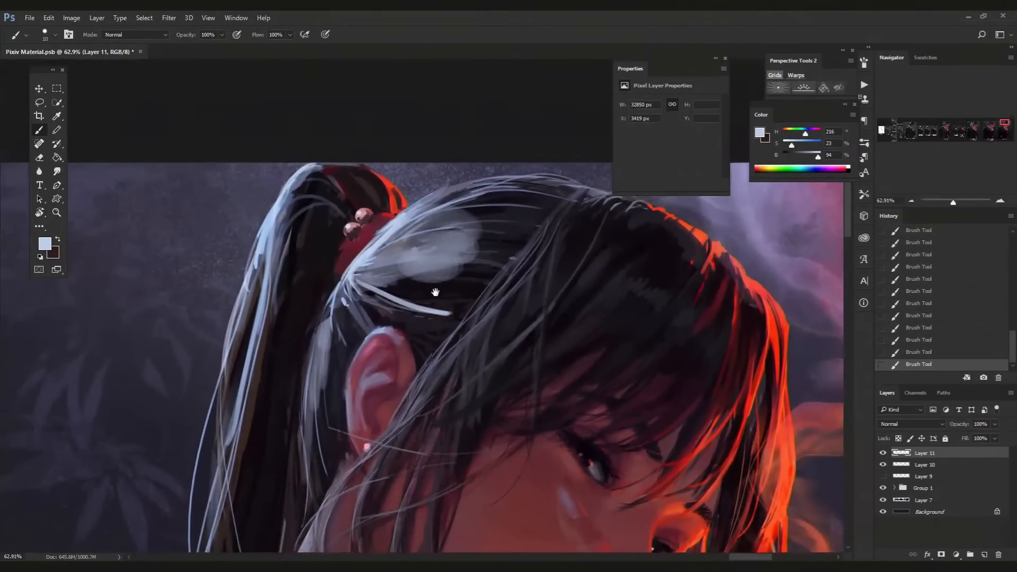
Step: Sample the near-black hair color, and hide Layer 11 in favor of a new layer above it
{"action": "left_click", "coordinate": [441, 289], "text": "alt"}
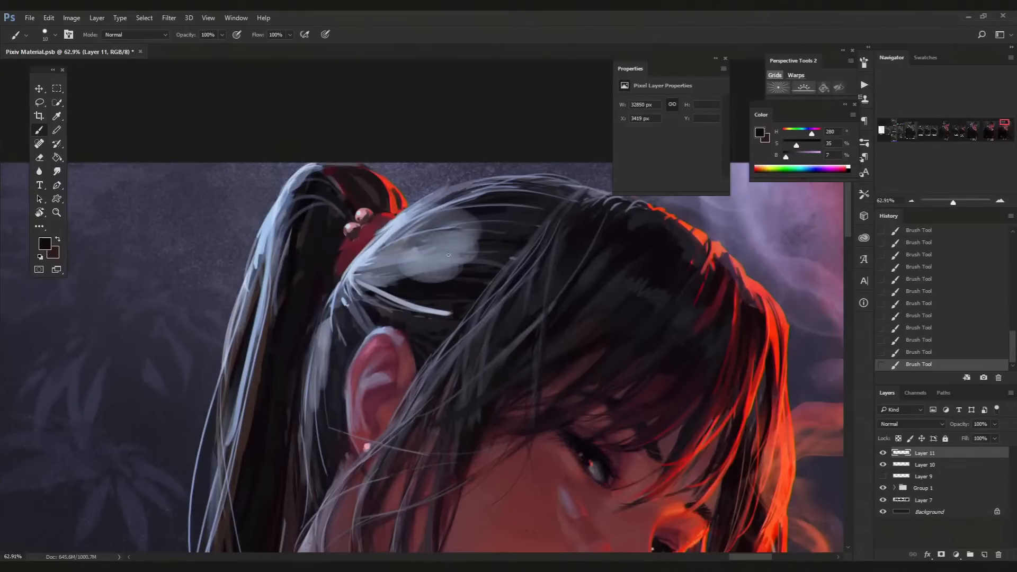
{"action": "scroll", "coordinate": [532, 201], "scroll_direction": "down", "scroll_amount": 6}
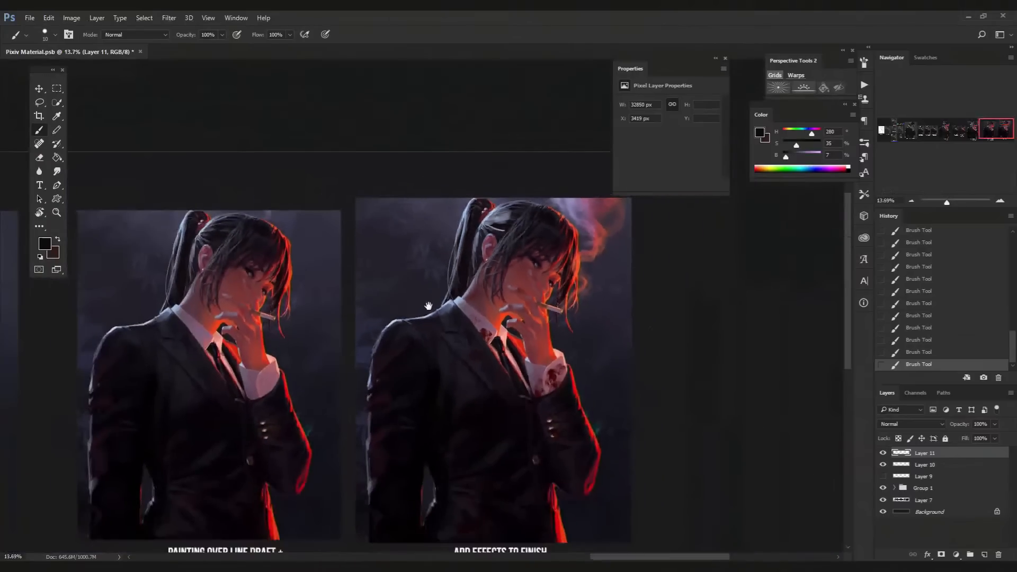
{"action": "left_click_drag", "start_coordinate": [444, 307], "coordinate": [466, 297]}
{"action": "scroll", "coordinate": [557, 208], "scroll_direction": "up", "scroll_amount": 2}
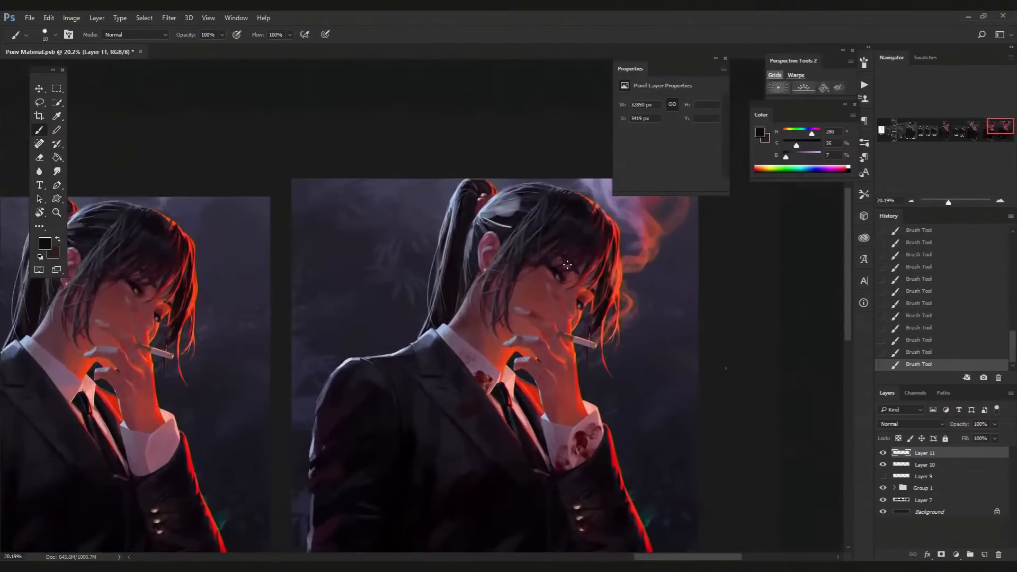
{"action": "left_click", "coordinate": [882, 453]}
{"action": "left_click", "coordinate": [984, 555]}
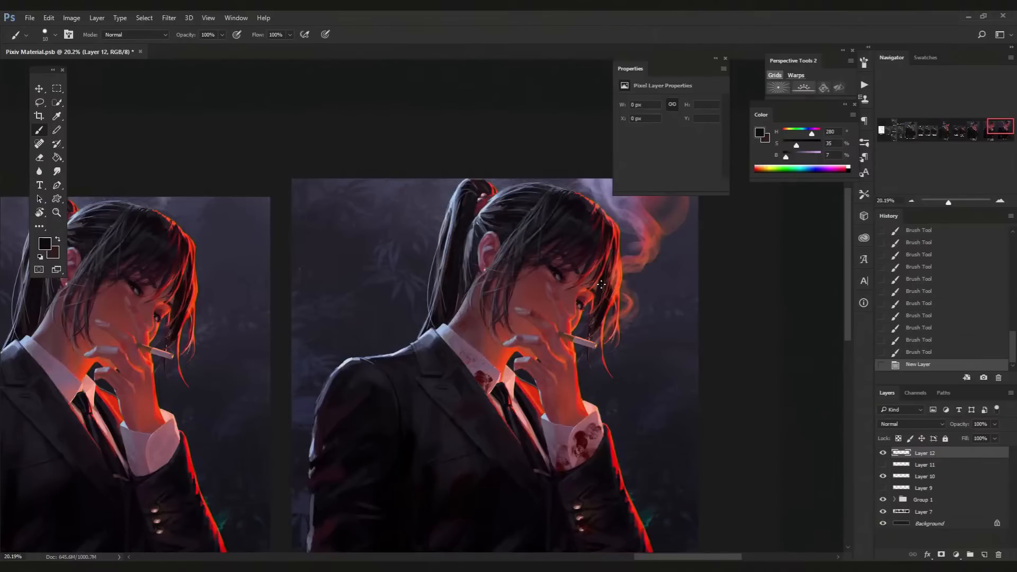
Step: Review the stages backward from the finished panel through the color overlay panels to the line sketch
{"action": "left_click", "coordinate": [708, 319]}
{"action": "left_click_drag", "start_coordinate": [622, 332], "coordinate": [745, 316]}
{"action": "left_click_drag", "start_coordinate": [503, 344], "coordinate": [843, 312]}
{"action": "mouse_move", "coordinate": [631, 302]}
{"action": "left_mouse_down"}
{"action": "mouse_move", "coordinate": [578, 337]}
{"action": "mouse_move", "coordinate": [716, 344]}
{"action": "left_mouse_up"}
{"action": "left_click_drag", "start_coordinate": [559, 355], "coordinate": [691, 357]}
{"action": "left_click_drag", "start_coordinate": [563, 375], "coordinate": [683, 378]}
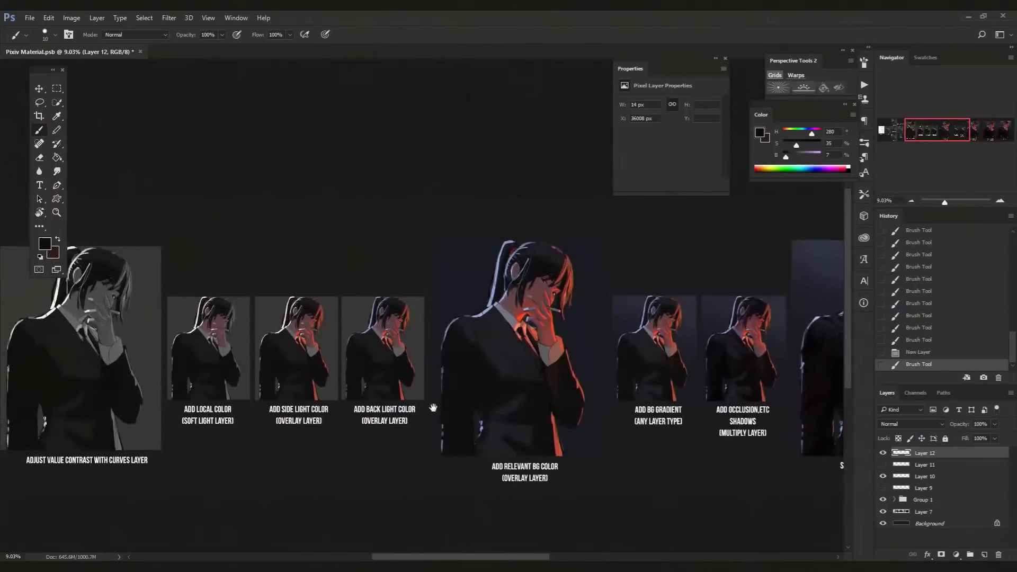
{"action": "mouse_move", "coordinate": [434, 408]}
{"action": "left_mouse_down"}
{"action": "mouse_move", "coordinate": [654, 406]}
{"action": "mouse_move", "coordinate": [433, 425]}
{"action": "mouse_move", "coordinate": [477, 425]}
{"action": "left_mouse_up"}
{"action": "left_click_drag", "start_coordinate": [330, 408], "coordinate": [595, 418]}
{"action": "left_click_drag", "start_coordinate": [486, 399], "coordinate": [593, 384]}
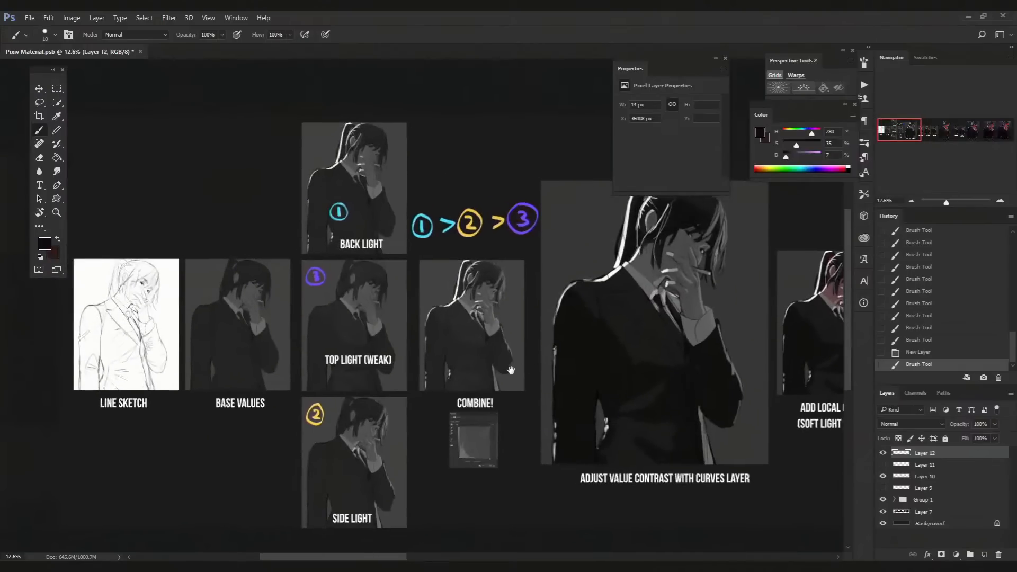
{"action": "left_click_drag", "start_coordinate": [511, 370], "coordinate": [596, 375]}
{"action": "left_click_drag", "start_coordinate": [469, 391], "coordinate": [594, 378]}
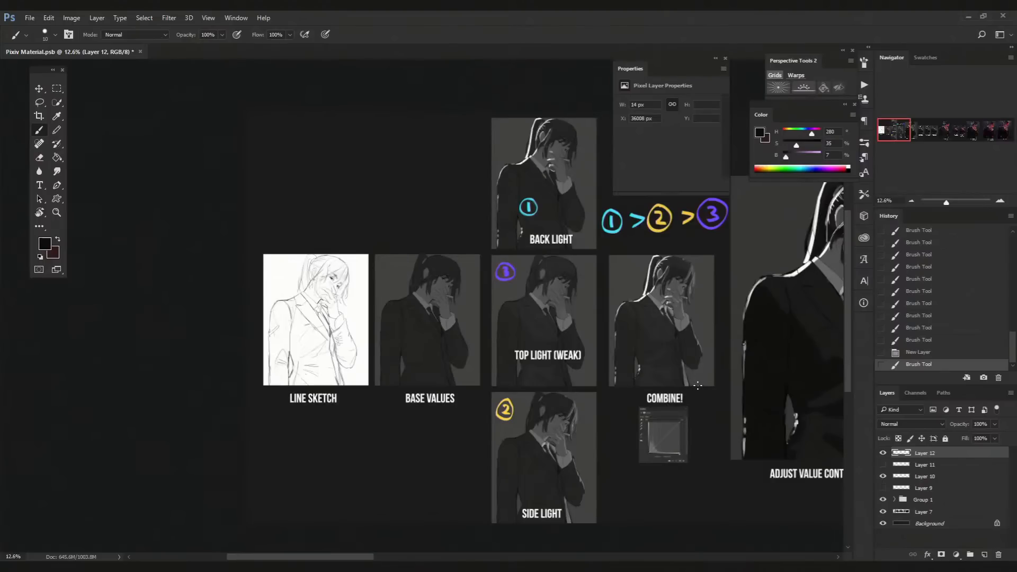
Step: Review the stages forward from the combined light values to the panel with added effects
{"action": "left_click", "coordinate": [725, 413]}
{"action": "left_click_drag", "start_coordinate": [703, 421], "coordinate": [271, 287]}
{"action": "left_click_drag", "start_coordinate": [656, 336], "coordinate": [366, 383]}
{"action": "left_click_drag", "start_coordinate": [657, 341], "coordinate": [446, 383]}
{"action": "left_click_drag", "start_coordinate": [670, 336], "coordinate": [365, 329]}
{"action": "left_click_drag", "start_coordinate": [649, 339], "coordinate": [406, 369]}
{"action": "left_click_drag", "start_coordinate": [713, 359], "coordinate": [495, 352]}
{"action": "scroll", "coordinate": [602, 357], "scroll_direction": "up", "scroll_amount": 3}
{"action": "left_click_drag", "start_coordinate": [602, 356], "coordinate": [371, 367]}
{"action": "left_click_drag", "start_coordinate": [657, 339], "coordinate": [354, 356]}
{"action": "left_click_drag", "start_coordinate": [607, 319], "coordinate": [569, 333]}
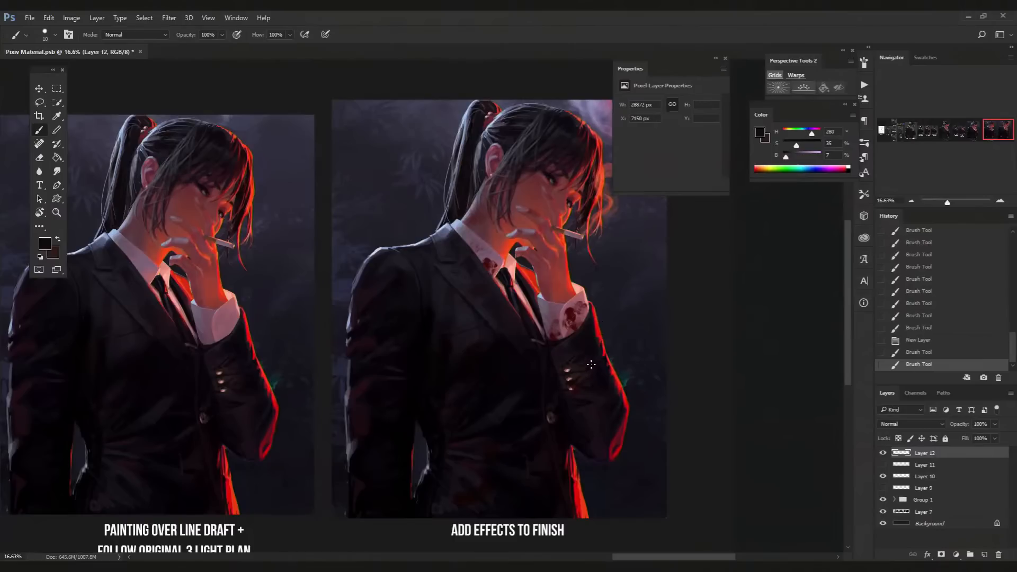
Step: Compare the panel painted over the line draft with the neighboring finished panel
{"action": "left_click_drag", "start_coordinate": [528, 364], "coordinate": [531, 300]}
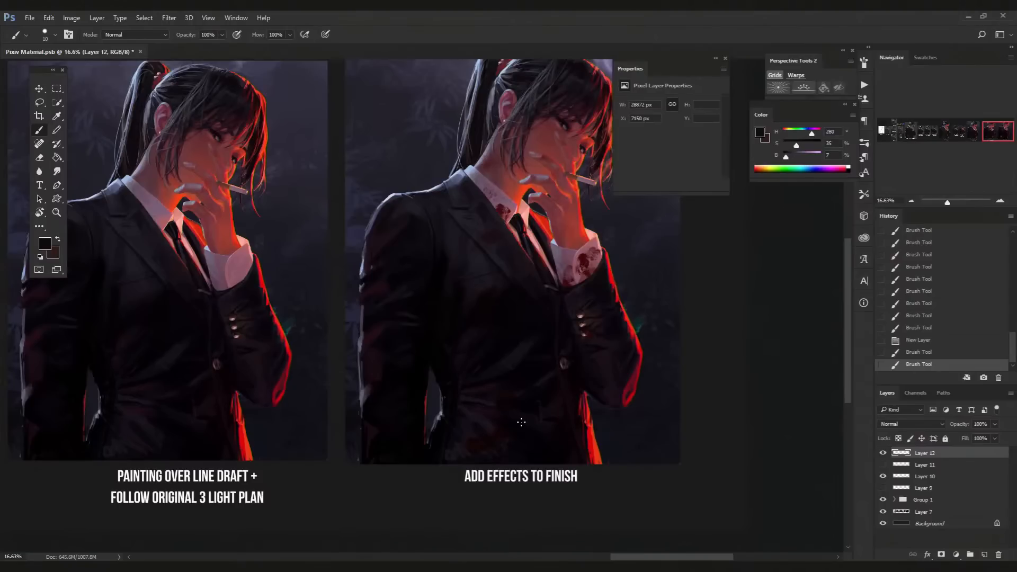
{"action": "scroll", "coordinate": [517, 423], "scroll_direction": "down", "scroll_amount": 2}
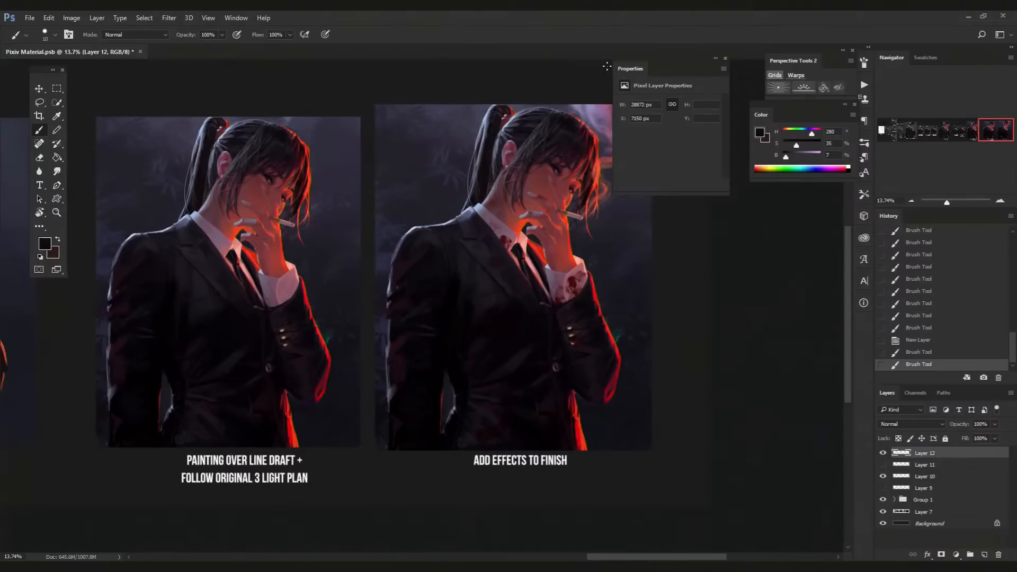
{"action": "scroll", "coordinate": [614, 300], "scroll_direction": "down", "scroll_amount": 1}
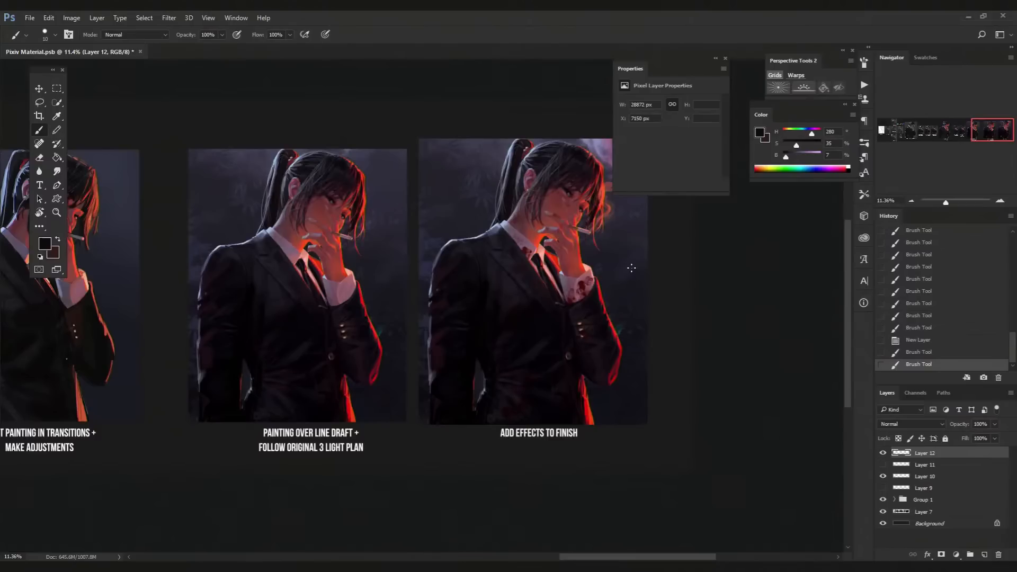
{"action": "scroll", "coordinate": [531, 254], "scroll_direction": "down", "scroll_amount": 1}
{"action": "scroll", "coordinate": [532, 254], "scroll_direction": "up", "scroll_amount": 1}
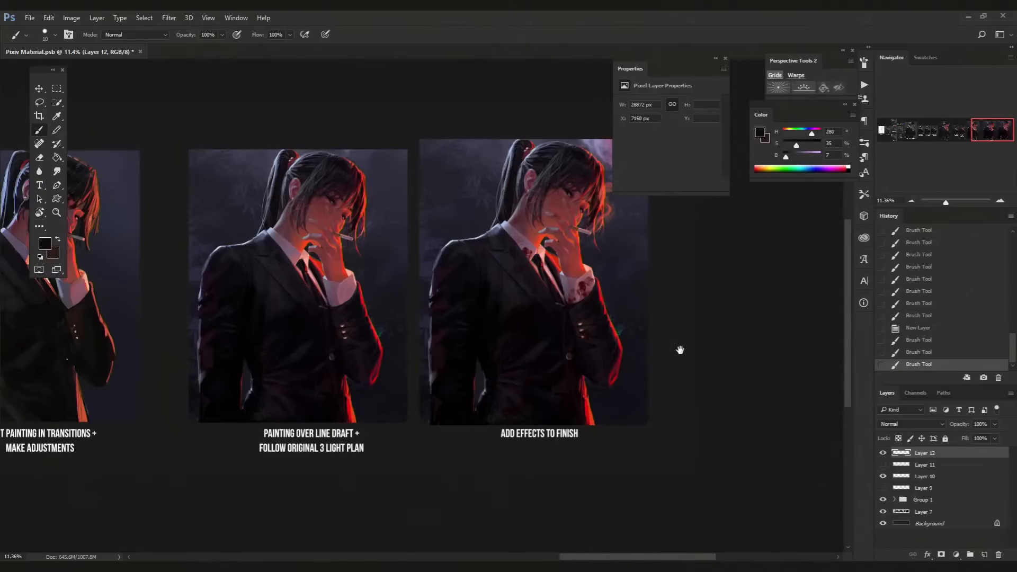
{"action": "scroll", "coordinate": [676, 346], "scroll_direction": "up", "scroll_amount": 3}
{"action": "left_click_drag", "start_coordinate": [675, 345], "coordinate": [676, 390]}
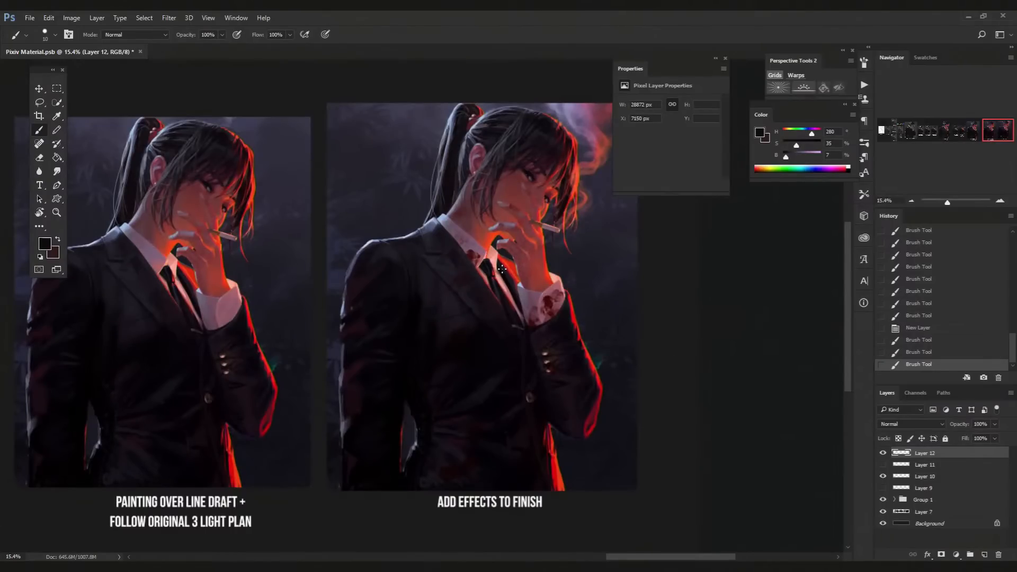
Step: Examine the finished figure's face, stained collar, hand and cuff up close
{"action": "scroll", "coordinate": [459, 260], "scroll_direction": "up", "scroll_amount": 1}
{"action": "left_click_drag", "start_coordinate": [558, 302], "coordinate": [539, 303]}
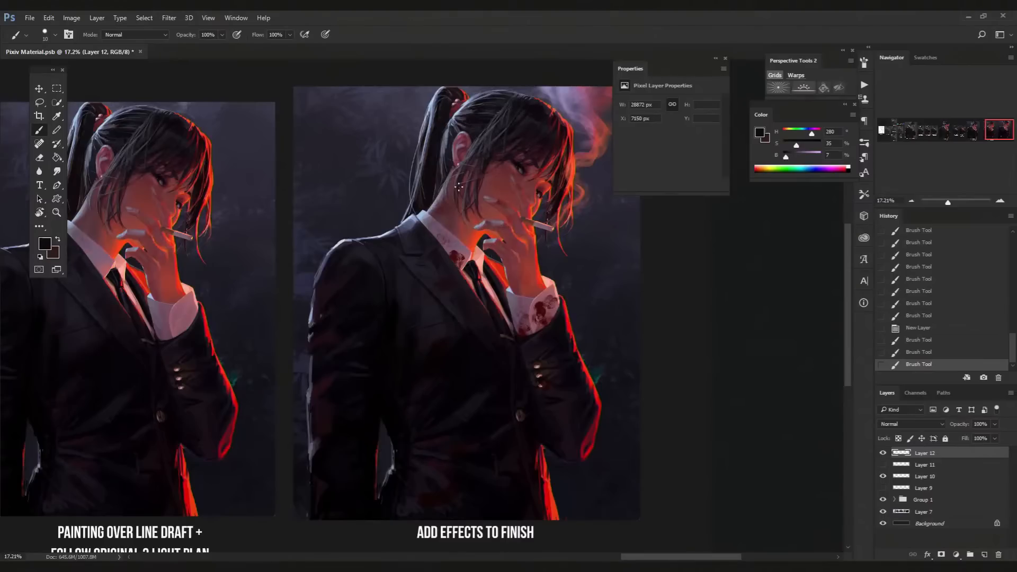
{"action": "scroll", "coordinate": [437, 213], "scroll_direction": "up", "scroll_amount": 1}
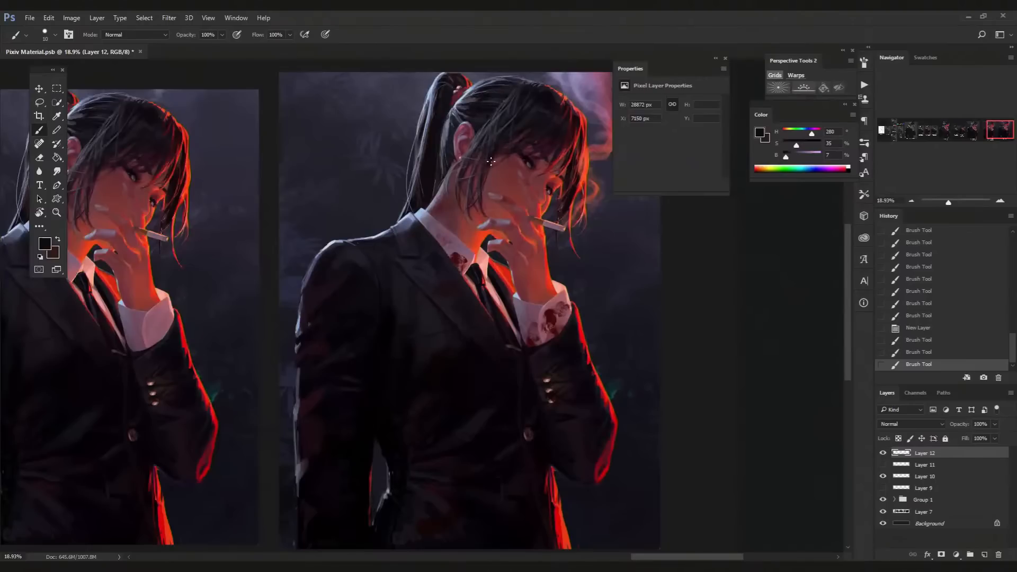
{"action": "scroll", "coordinate": [465, 281], "scroll_direction": "up", "scroll_amount": 4}
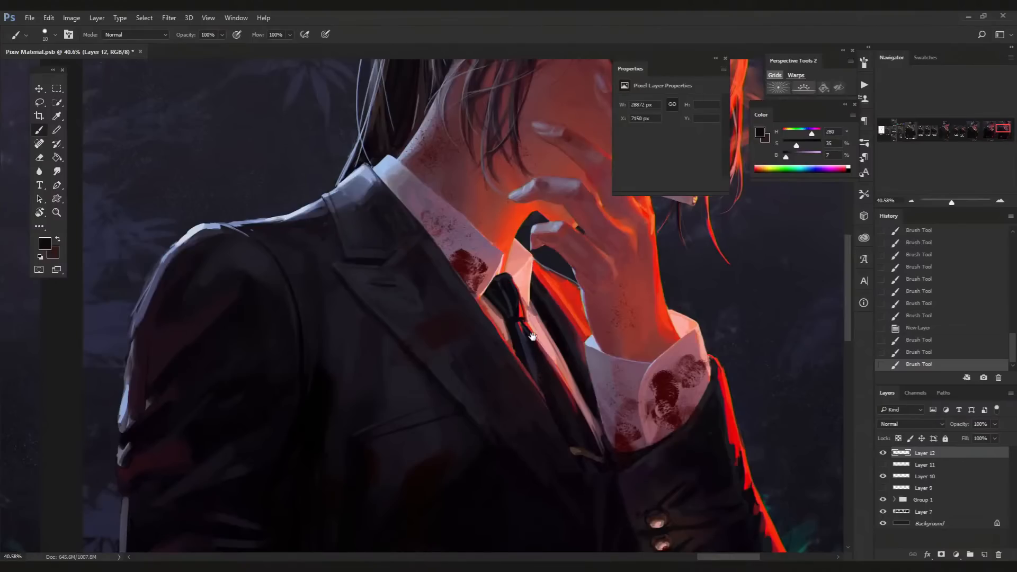
{"action": "mouse_move", "coordinate": [530, 310]}
{"action": "left_mouse_down"}
{"action": "mouse_move", "coordinate": [520, 334]}
{"action": "mouse_move", "coordinate": [533, 341]}
{"action": "left_mouse_up"}
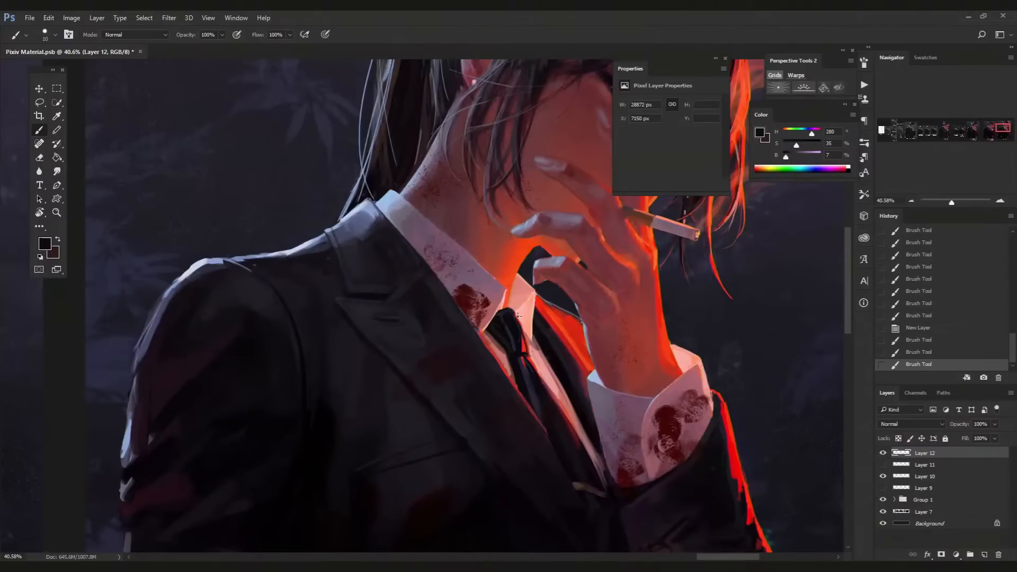
{"action": "left_click_drag", "start_coordinate": [505, 310], "coordinate": [456, 345]}
{"action": "left_click_drag", "start_coordinate": [513, 203], "coordinate": [509, 277]}
{"action": "left_click_drag", "start_coordinate": [434, 228], "coordinate": [470, 250]}
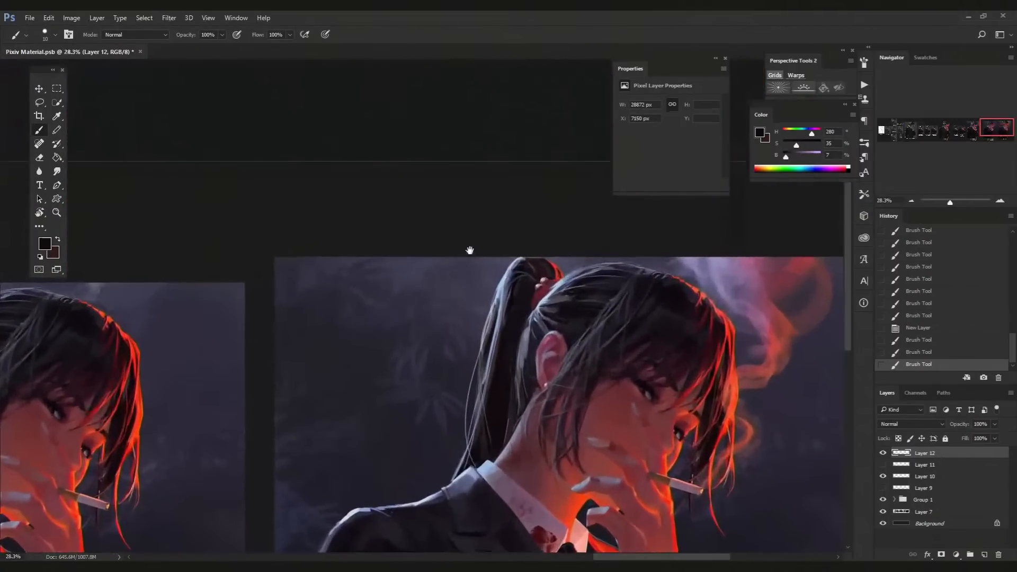
Step: Set the brush color to purple with 100% saturation and brightness and handwrite the artist's name above the finished panel
{"action": "left_click_drag", "start_coordinate": [415, 224], "coordinate": [423, 216]}
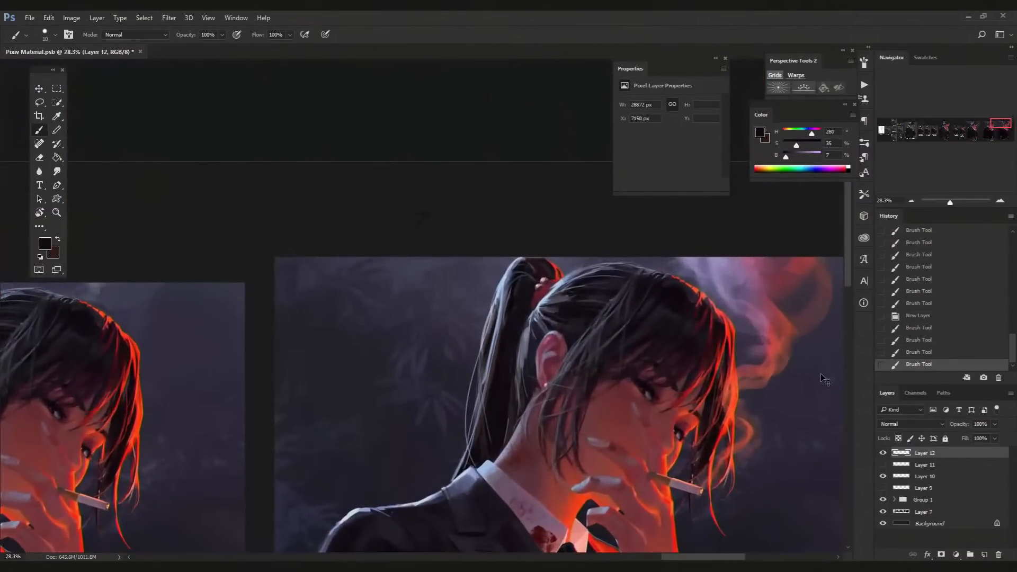
{"action": "key", "text": "ctrl+z"}
{"action": "left_click_drag", "start_coordinate": [799, 154], "coordinate": [820, 154]}
{"action": "left_click", "coordinate": [821, 144]}
{"action": "mouse_move", "coordinate": [428, 212]}
{"action": "left_mouse_down"}
{"action": "mouse_move", "coordinate": [456, 228]}
{"action": "mouse_move", "coordinate": [486, 227]}
{"action": "left_mouse_up"}
{"action": "left_click_drag", "start_coordinate": [495, 227], "coordinate": [531, 223]}
{"action": "left_click_drag", "start_coordinate": [533, 216], "coordinate": [553, 225]}
{"action": "left_click_drag", "start_coordinate": [557, 224], "coordinate": [572, 225]}
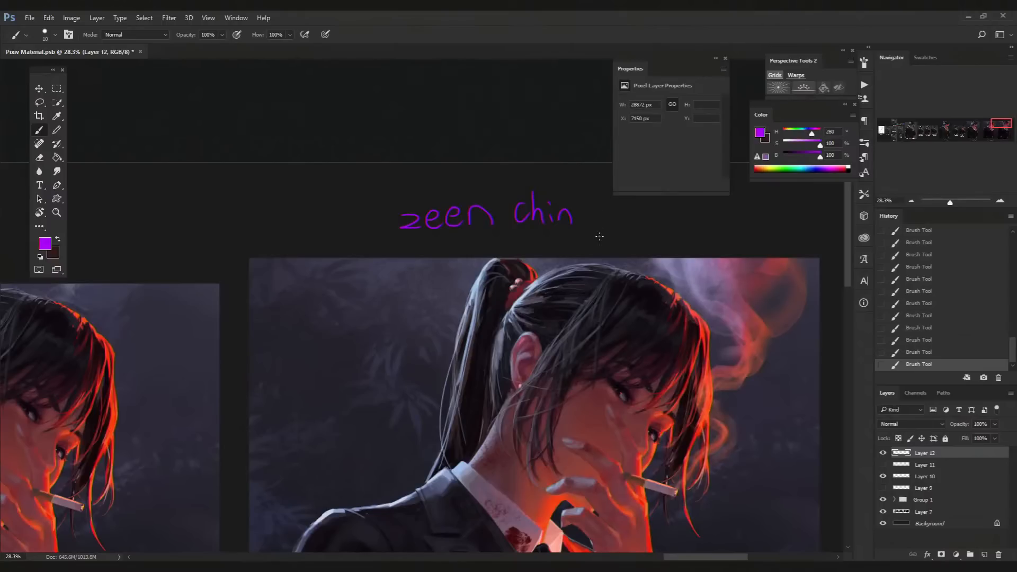
Step: Examine the last two panels and the shirt cuff of the figure painted over the line draft
{"action": "left_click_drag", "start_coordinate": [610, 263], "coordinate": [585, 263]}
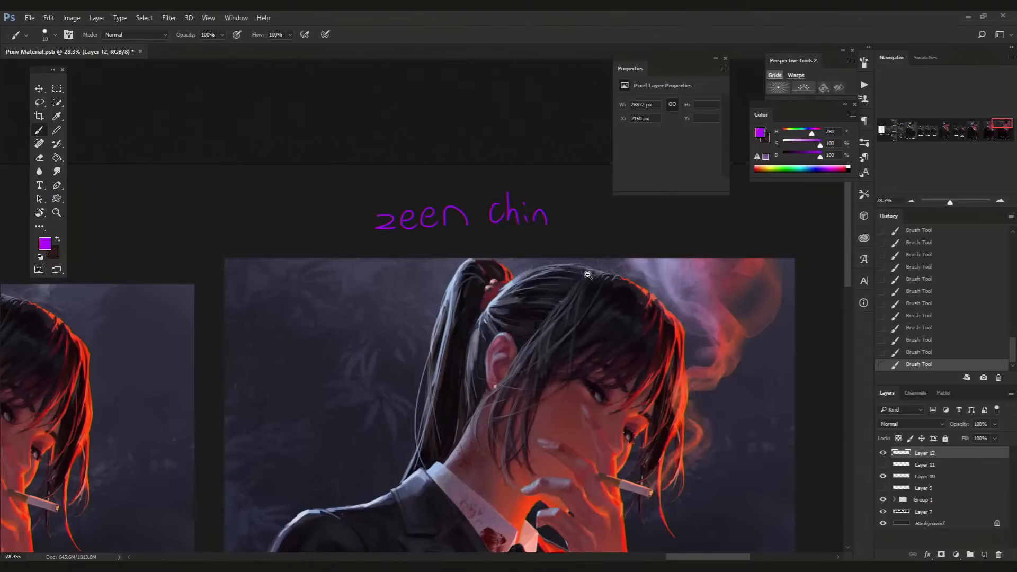
{"action": "scroll", "coordinate": [589, 275], "scroll_direction": "down", "scroll_amount": 3}
{"action": "left_click_drag", "start_coordinate": [587, 359], "coordinate": [576, 321]}
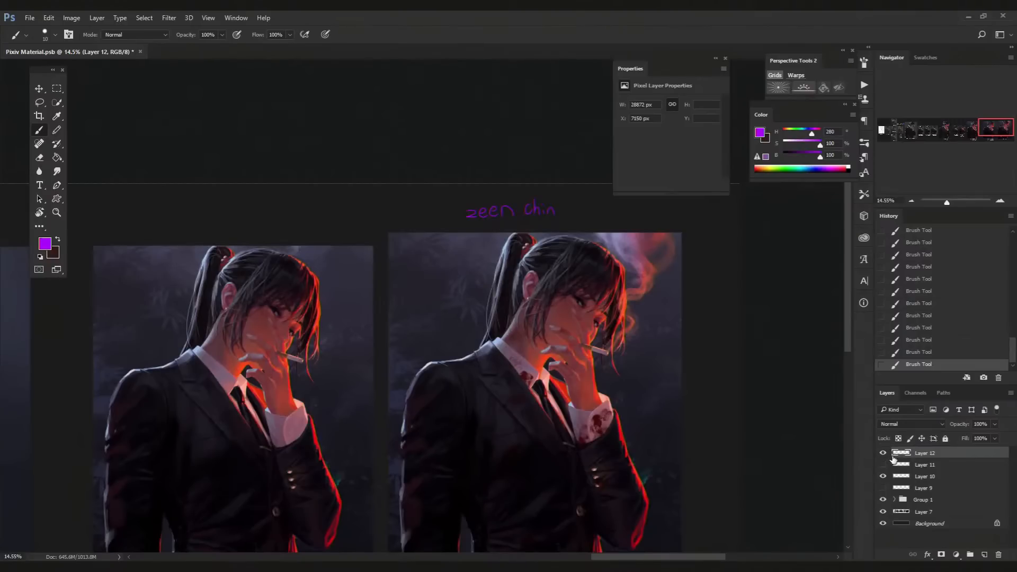
{"action": "left_click_drag", "start_coordinate": [599, 399], "coordinate": [641, 297]}
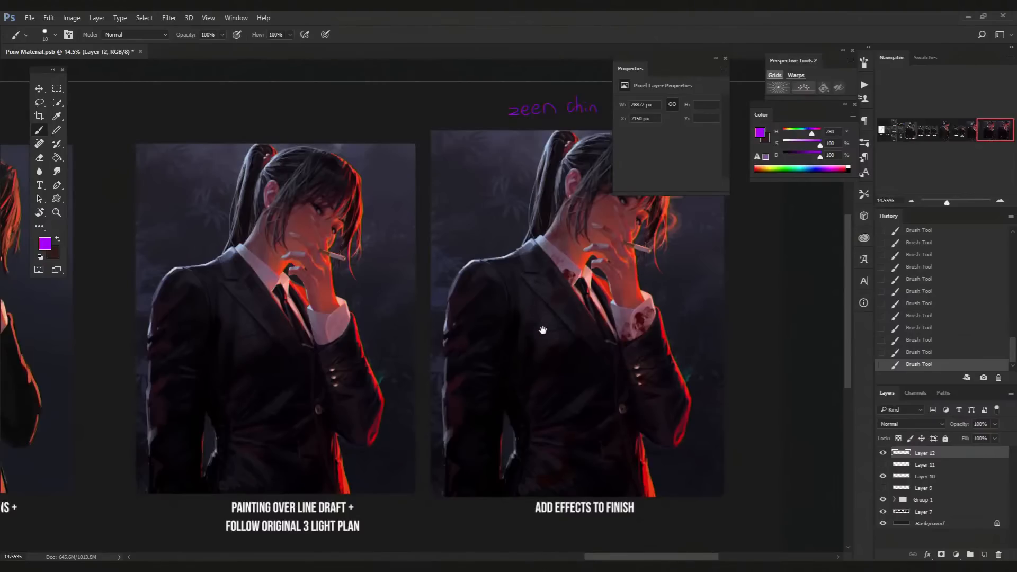
{"action": "mouse_move", "coordinate": [543, 330]}
{"action": "left_mouse_down"}
{"action": "mouse_move", "coordinate": [531, 329]}
{"action": "mouse_move", "coordinate": [611, 352]}
{"action": "left_mouse_up"}
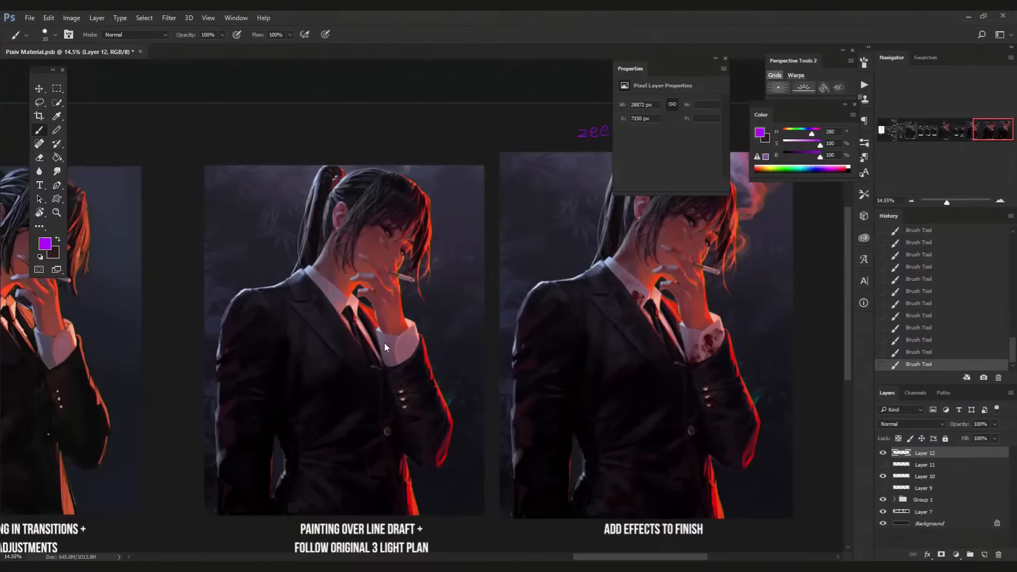
{"action": "mouse_move", "coordinate": [403, 356]}
{"action": "left_mouse_down"}
{"action": "mouse_move", "coordinate": [474, 390]}
{"action": "mouse_move", "coordinate": [482, 364]}
{"action": "mouse_move", "coordinate": [520, 336]}
{"action": "left_mouse_up"}
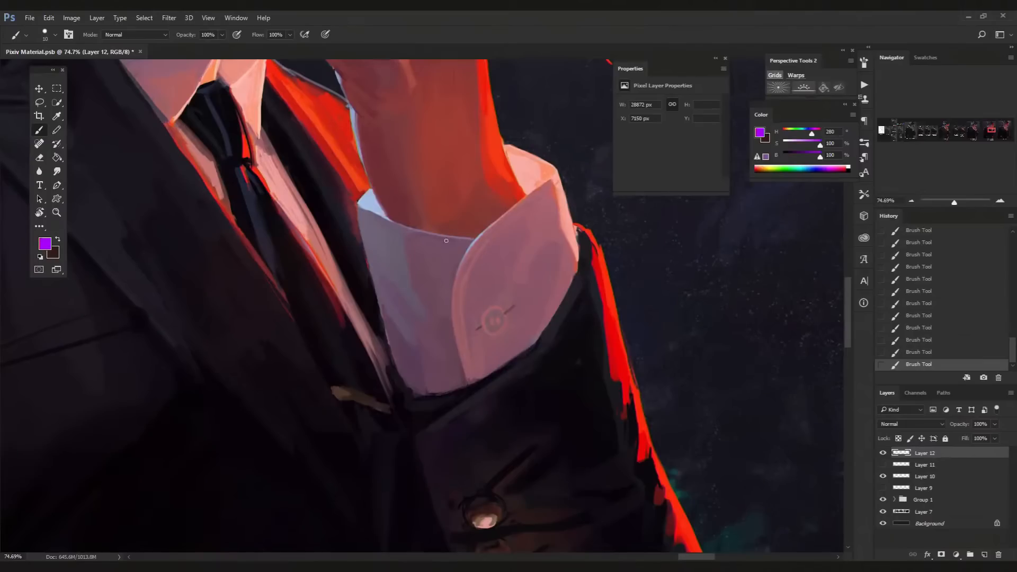
Step: Examine the shirt cuff, its button detail, and the jacket sleeve's buttons and red rim light up close and from farther out
{"action": "scroll", "coordinate": [392, 229], "scroll_direction": "up", "scroll_amount": 4}
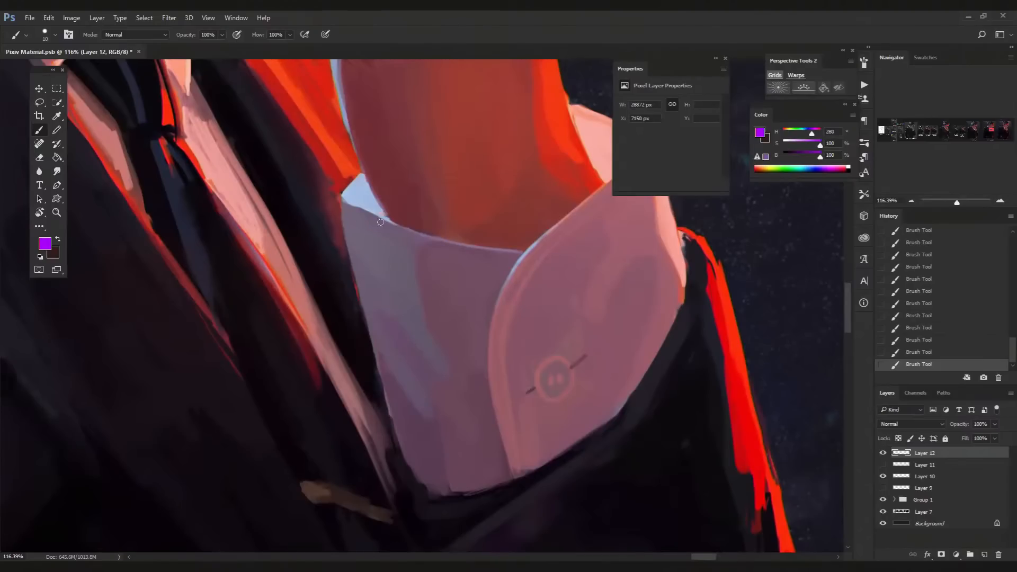
{"action": "left_click_drag", "start_coordinate": [433, 388], "coordinate": [382, 278]}
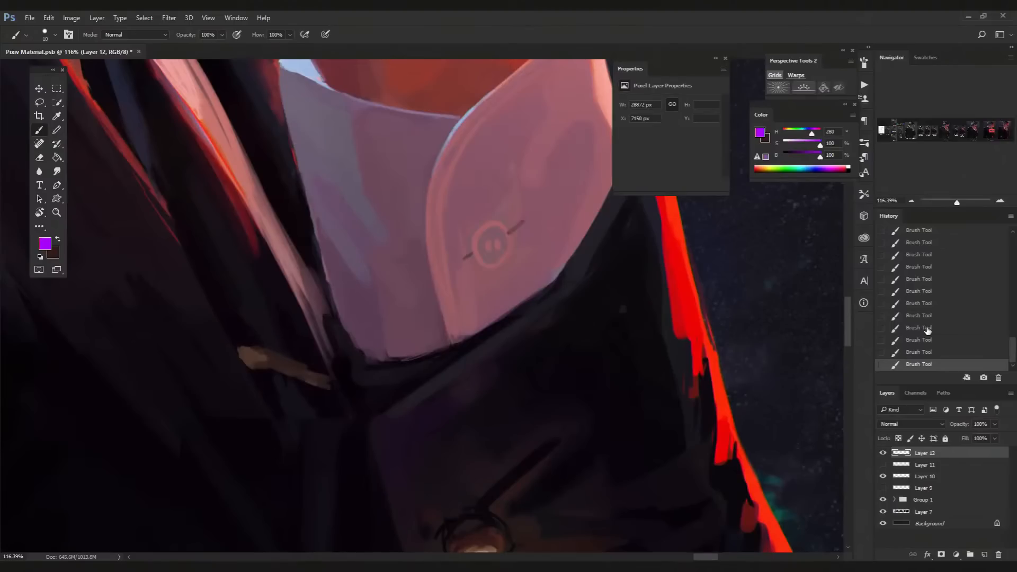
{"action": "left_click_drag", "start_coordinate": [558, 289], "coordinate": [503, 341]}
{"action": "mouse_move", "coordinate": [559, 406]}
{"action": "left_mouse_down"}
{"action": "mouse_move", "coordinate": [552, 381]}
{"action": "mouse_move", "coordinate": [627, 482]}
{"action": "left_mouse_up"}
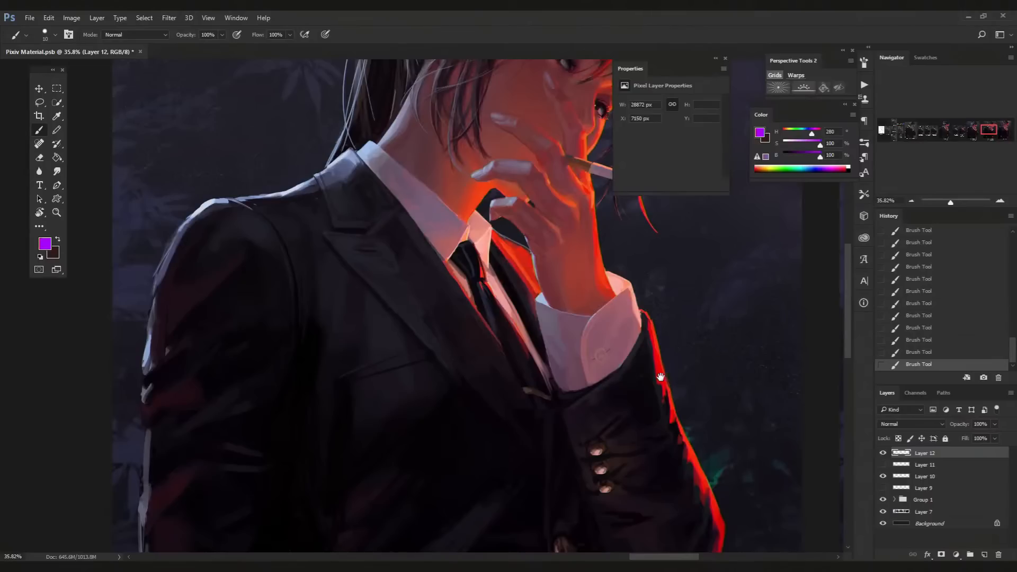
{"action": "scroll", "coordinate": [660, 371], "scroll_direction": "up", "scroll_amount": 3}
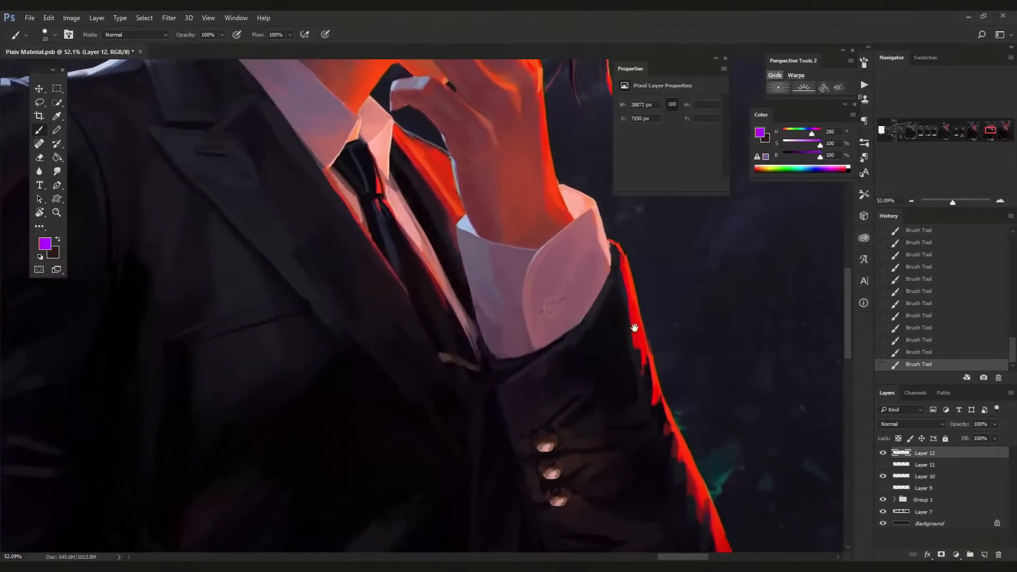
{"action": "scroll", "coordinate": [634, 327], "scroll_direction": "down", "scroll_amount": 4}
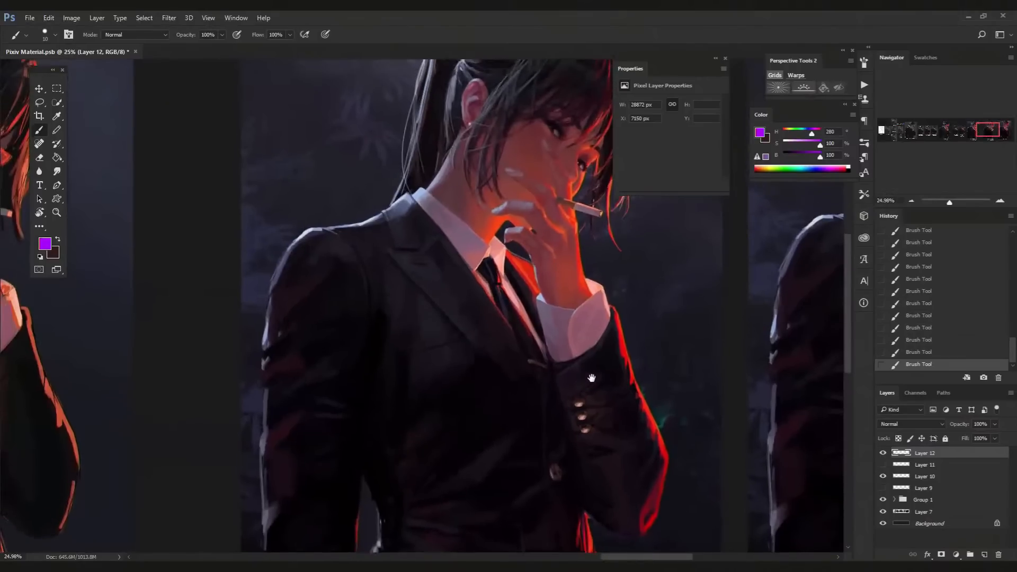
Step: Sample the bright red light on the jacket edge beside the figure's shirt collar as the brush color
{"action": "scroll", "coordinate": [591, 371], "scroll_direction": "up", "scroll_amount": 2}
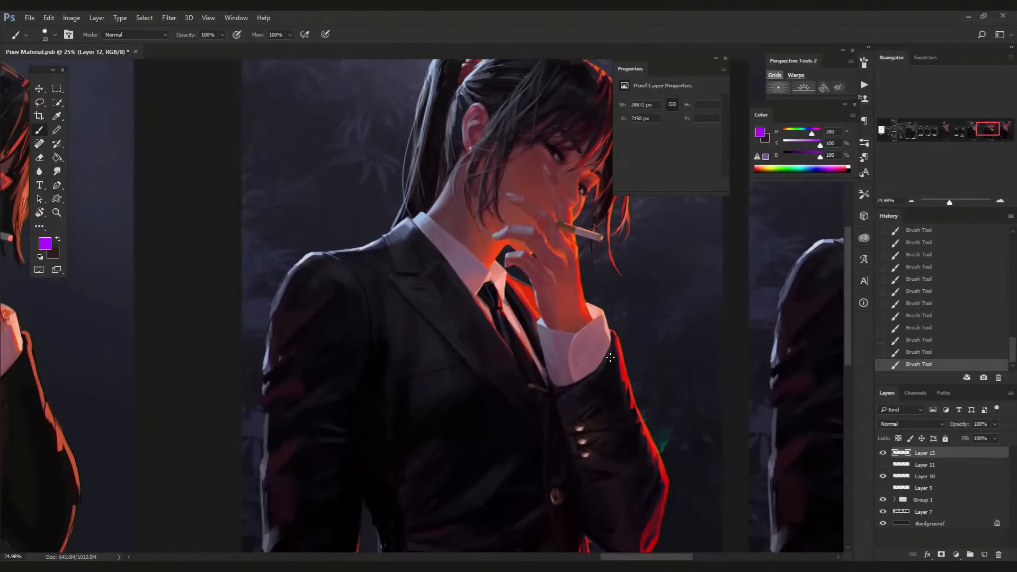
{"action": "left_click_drag", "start_coordinate": [509, 288], "coordinate": [546, 365]}
{"action": "left_click", "coordinate": [542, 307], "text": "alt"}
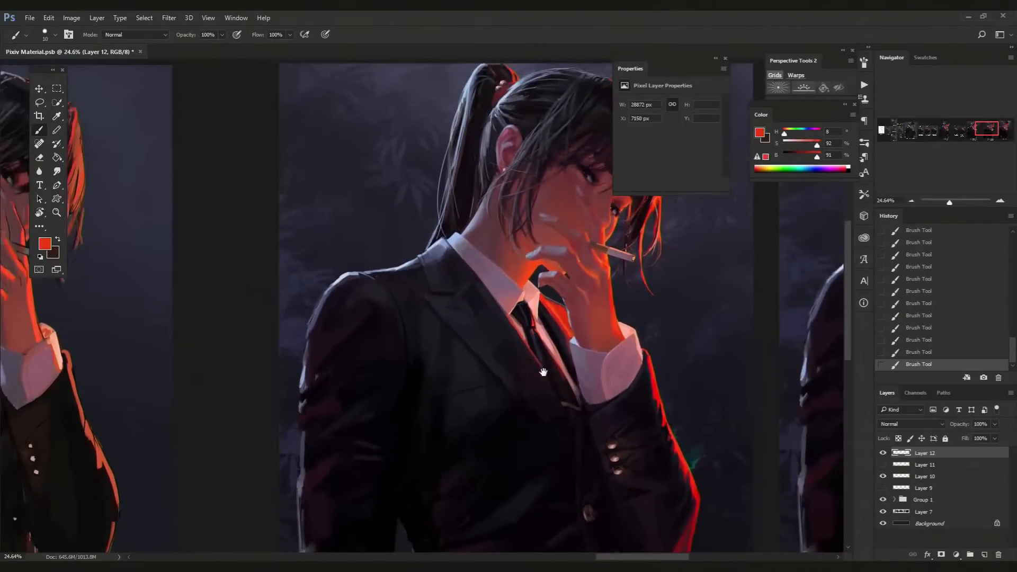